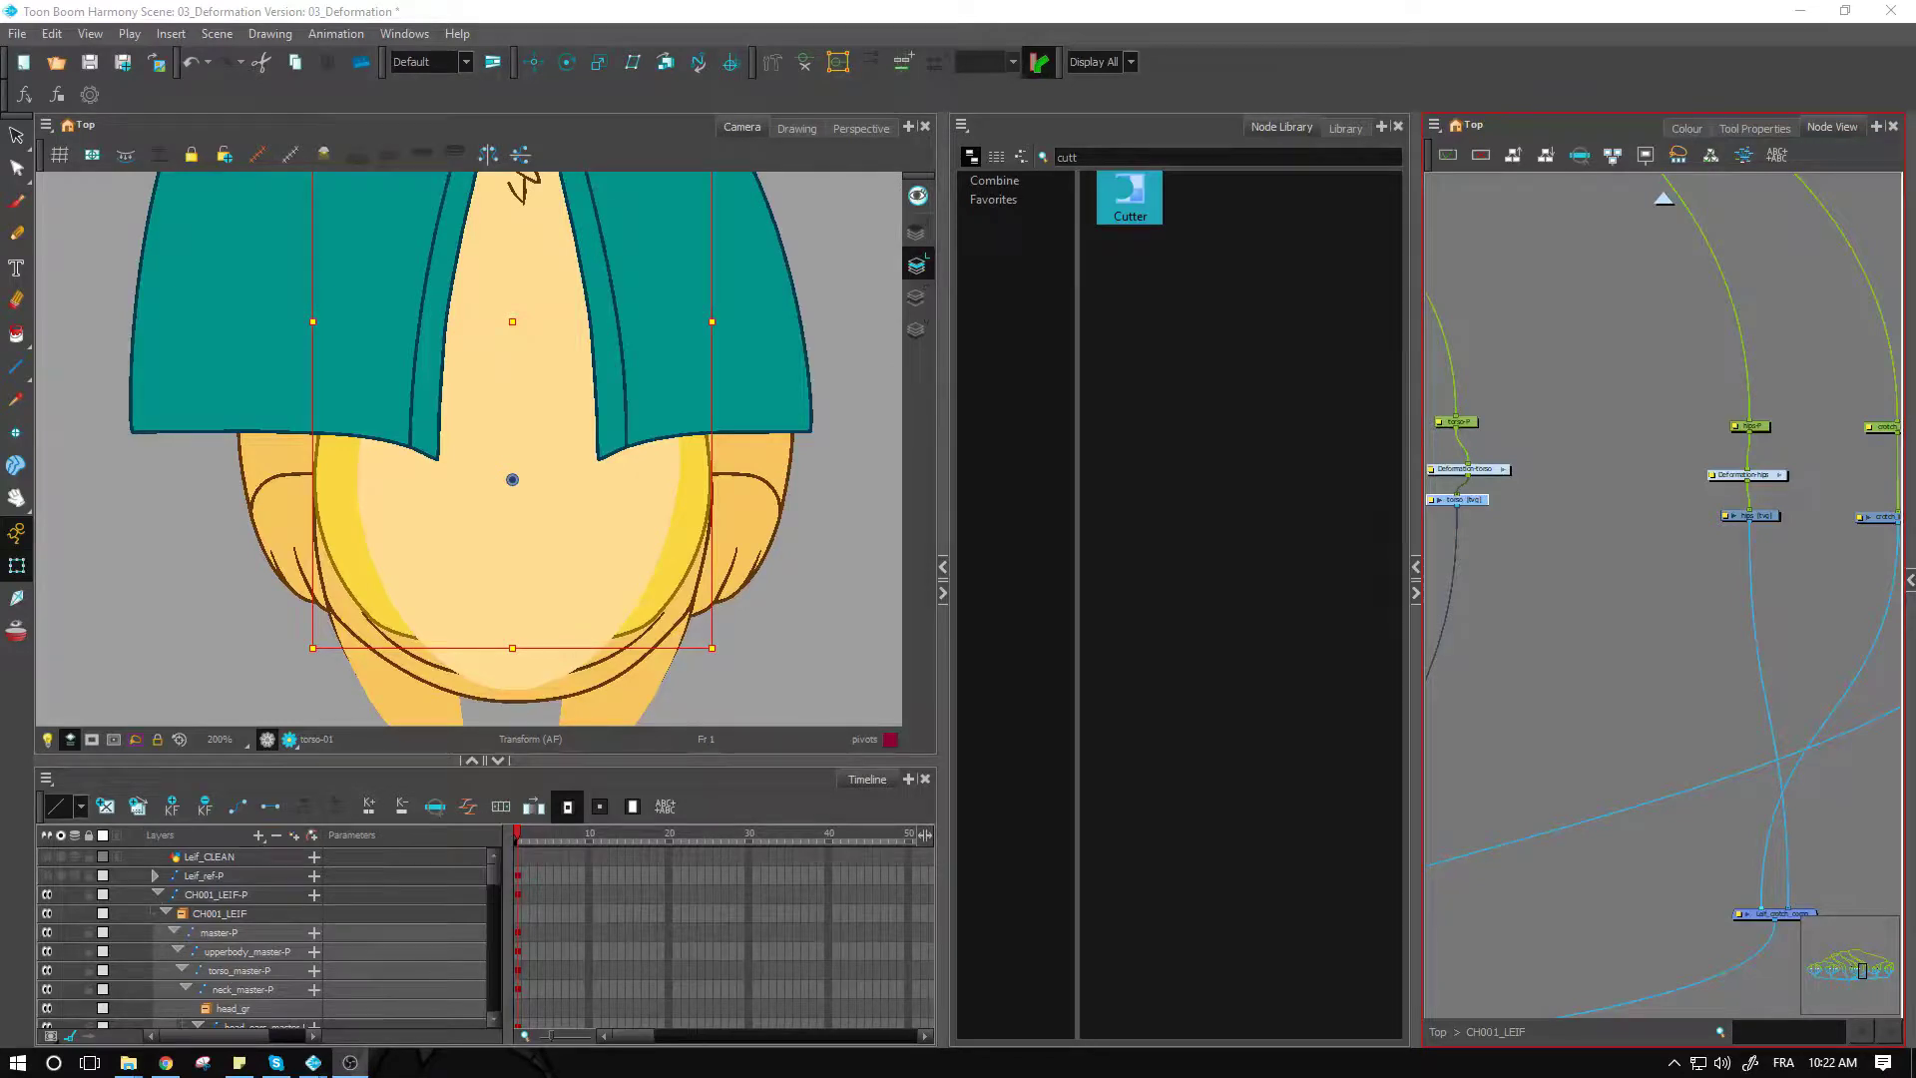
# Step: Try rotating the thigh at the viewer's left outward to test how the leg meets the crotch line and hips
pyautogui.click(380, 633)
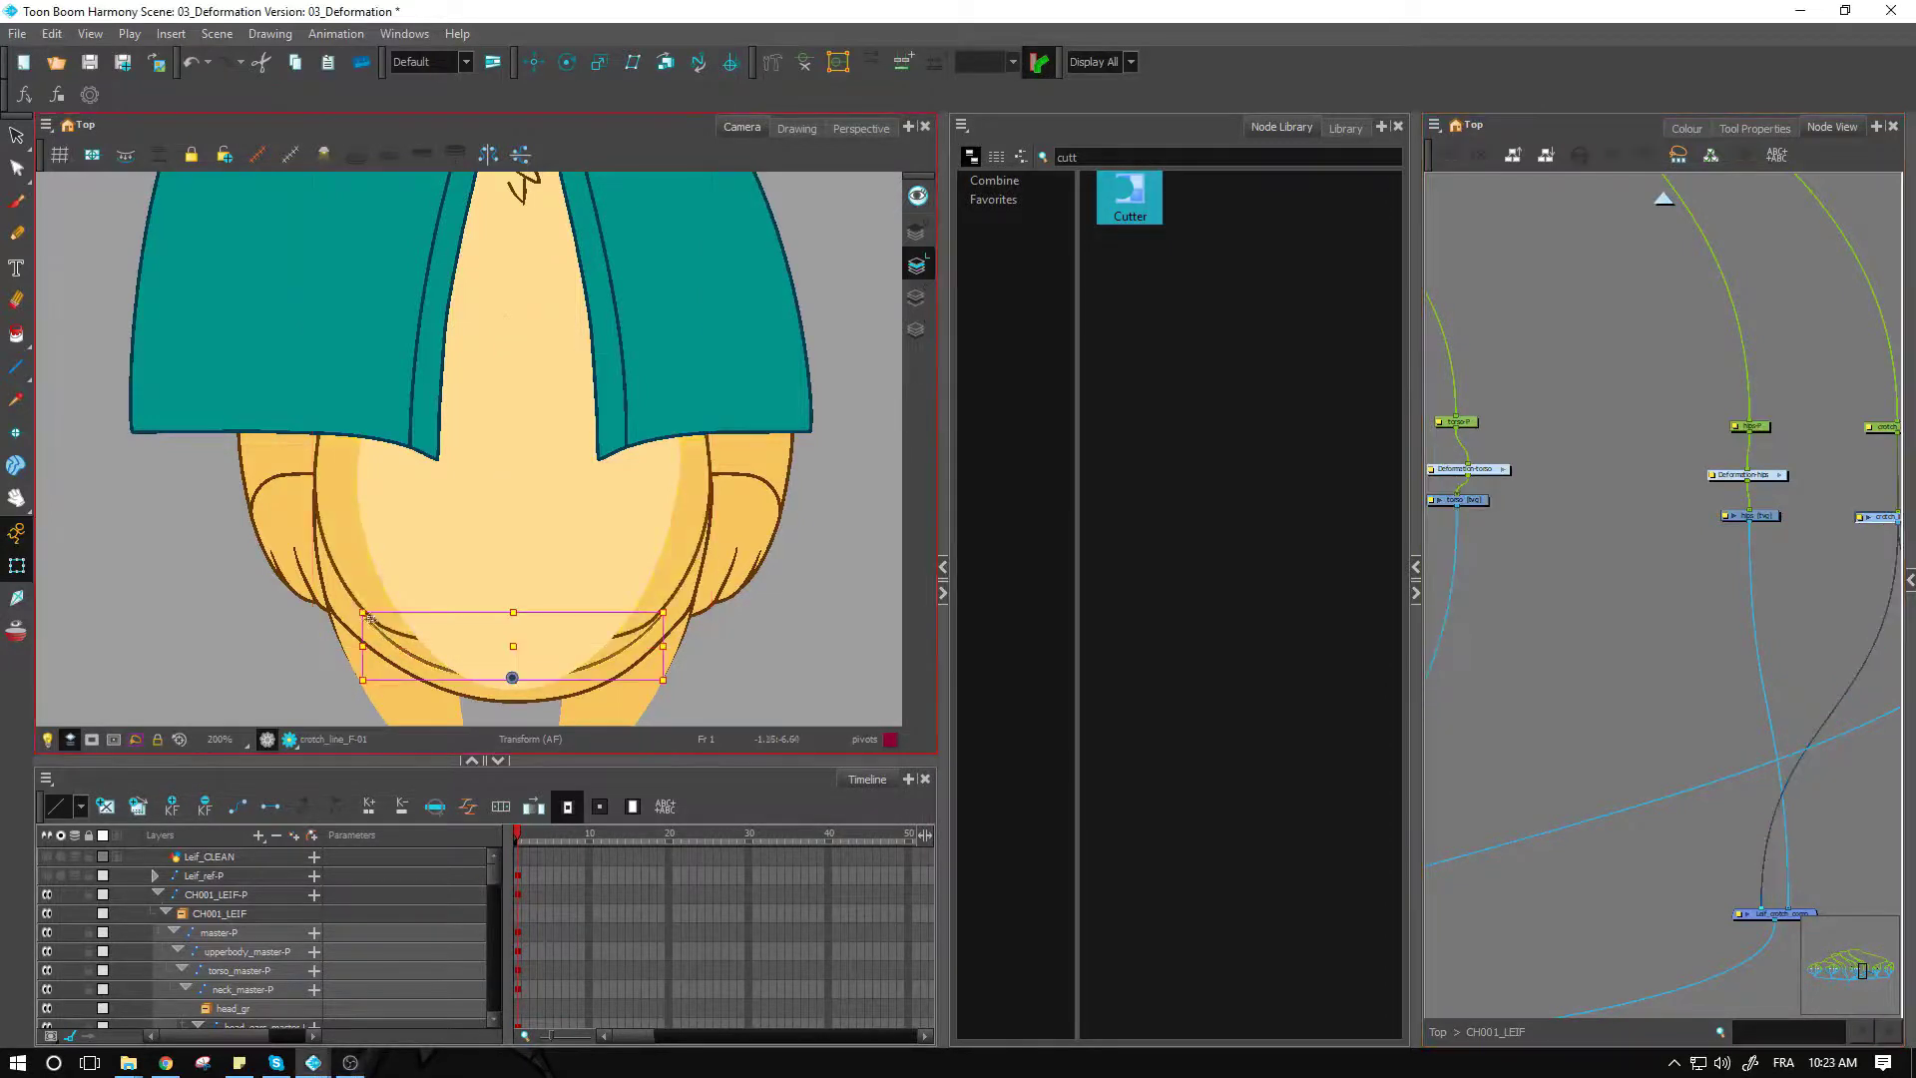
pyautogui.click(536, 702)
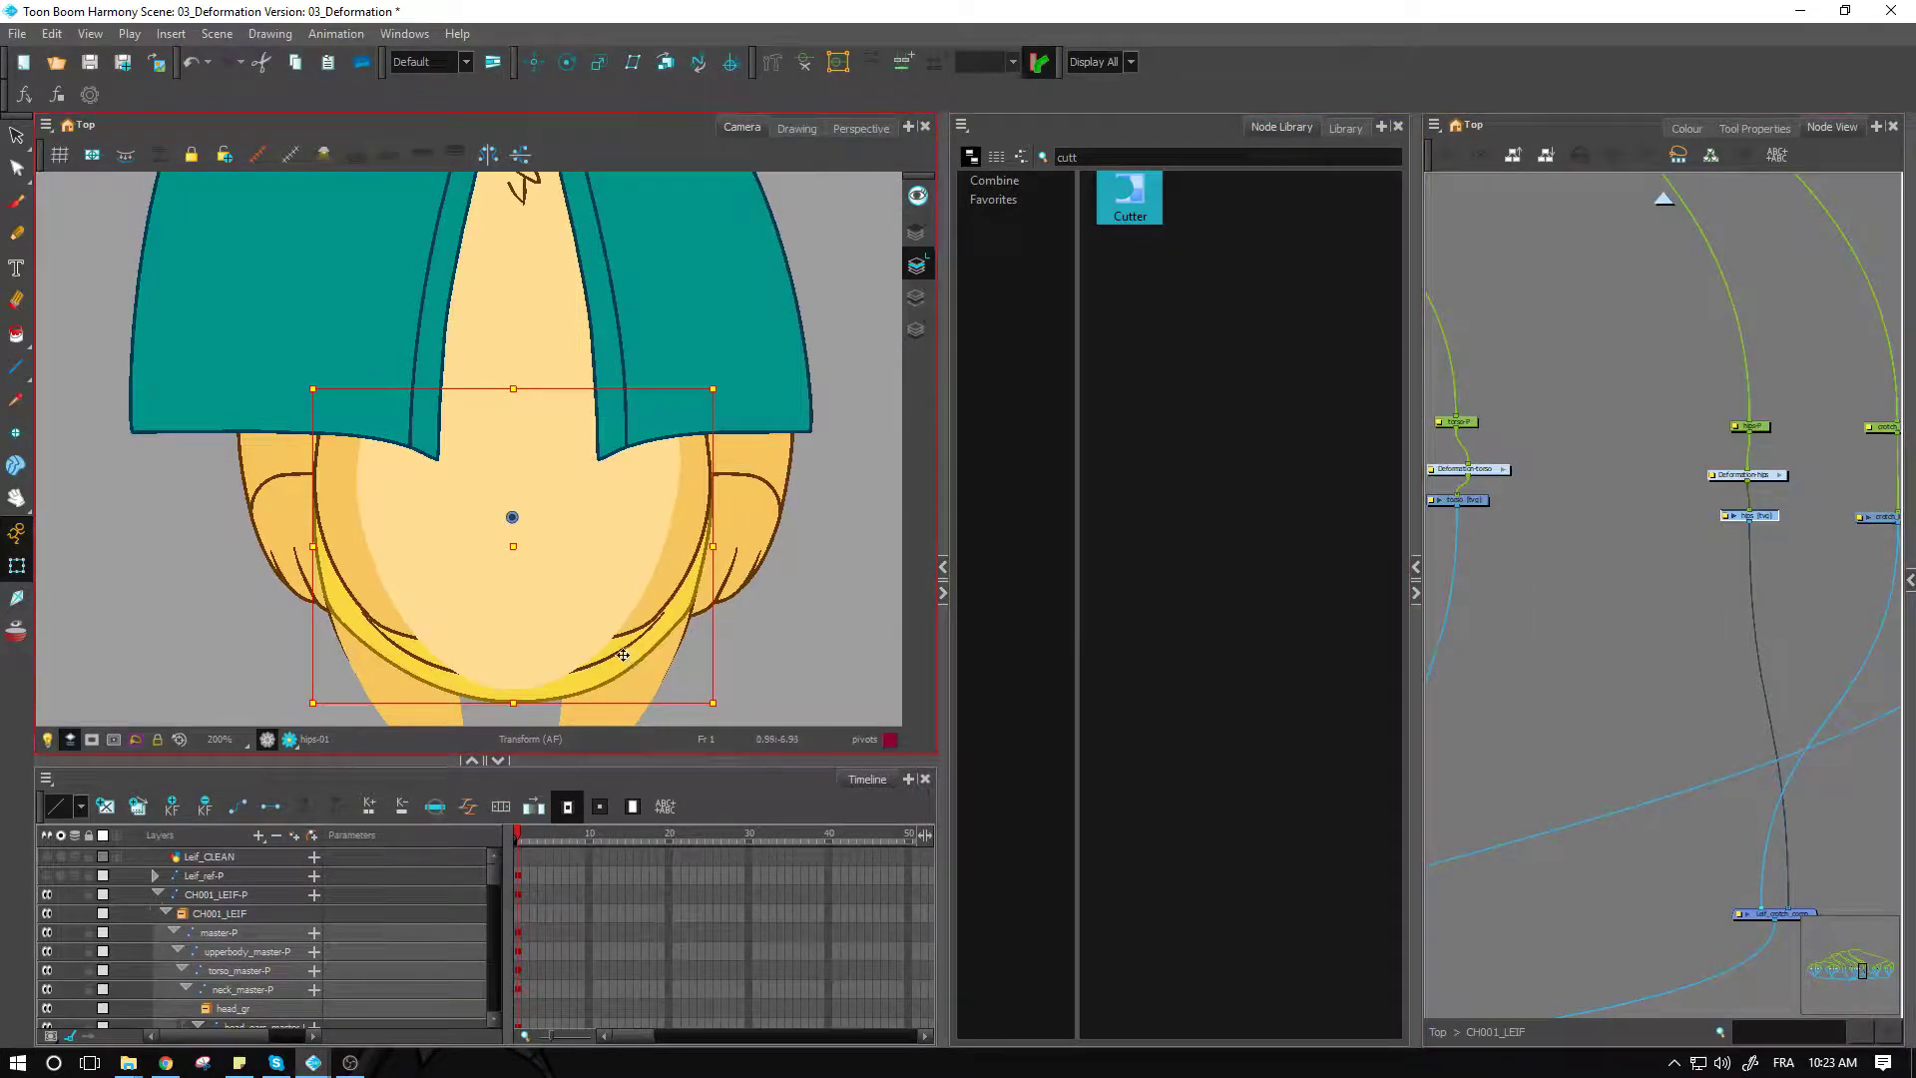
pyautogui.click(542, 696)
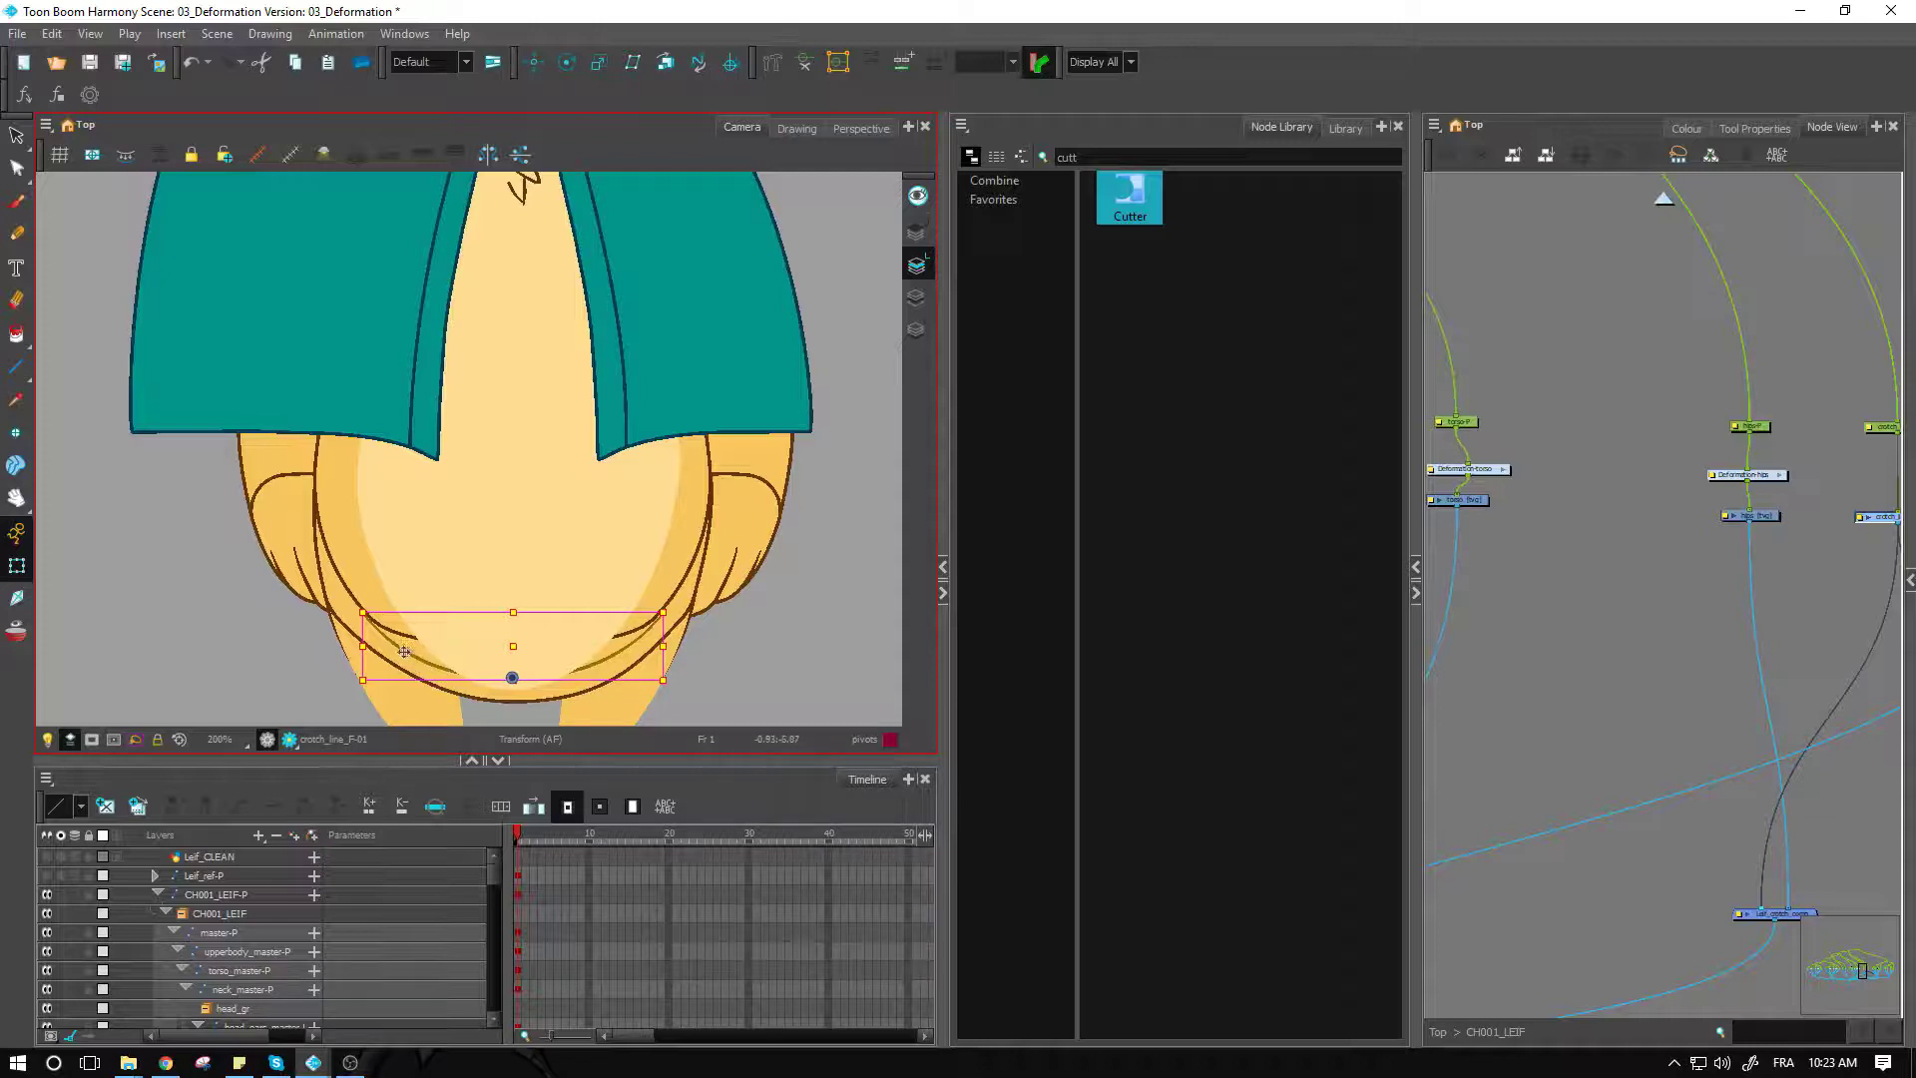
pyautogui.click(344, 649)
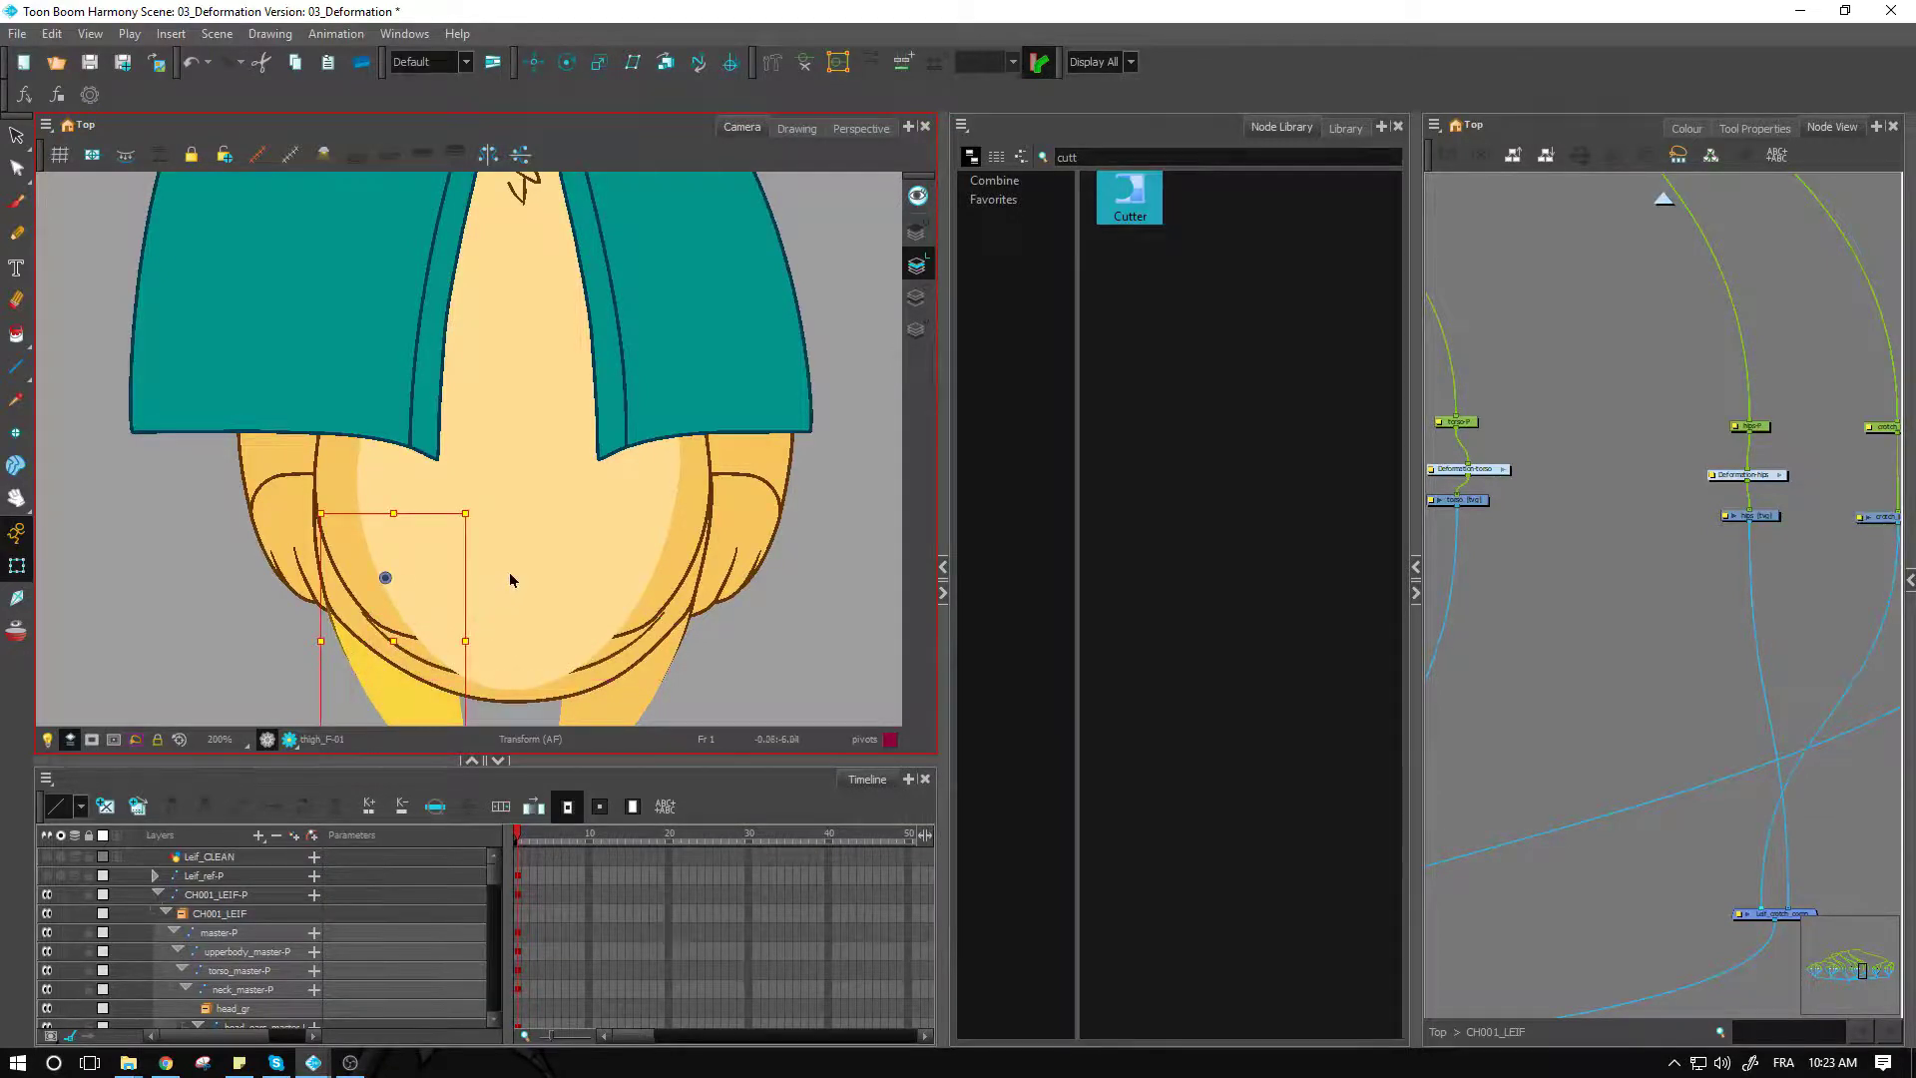
pyautogui.click(510, 577)
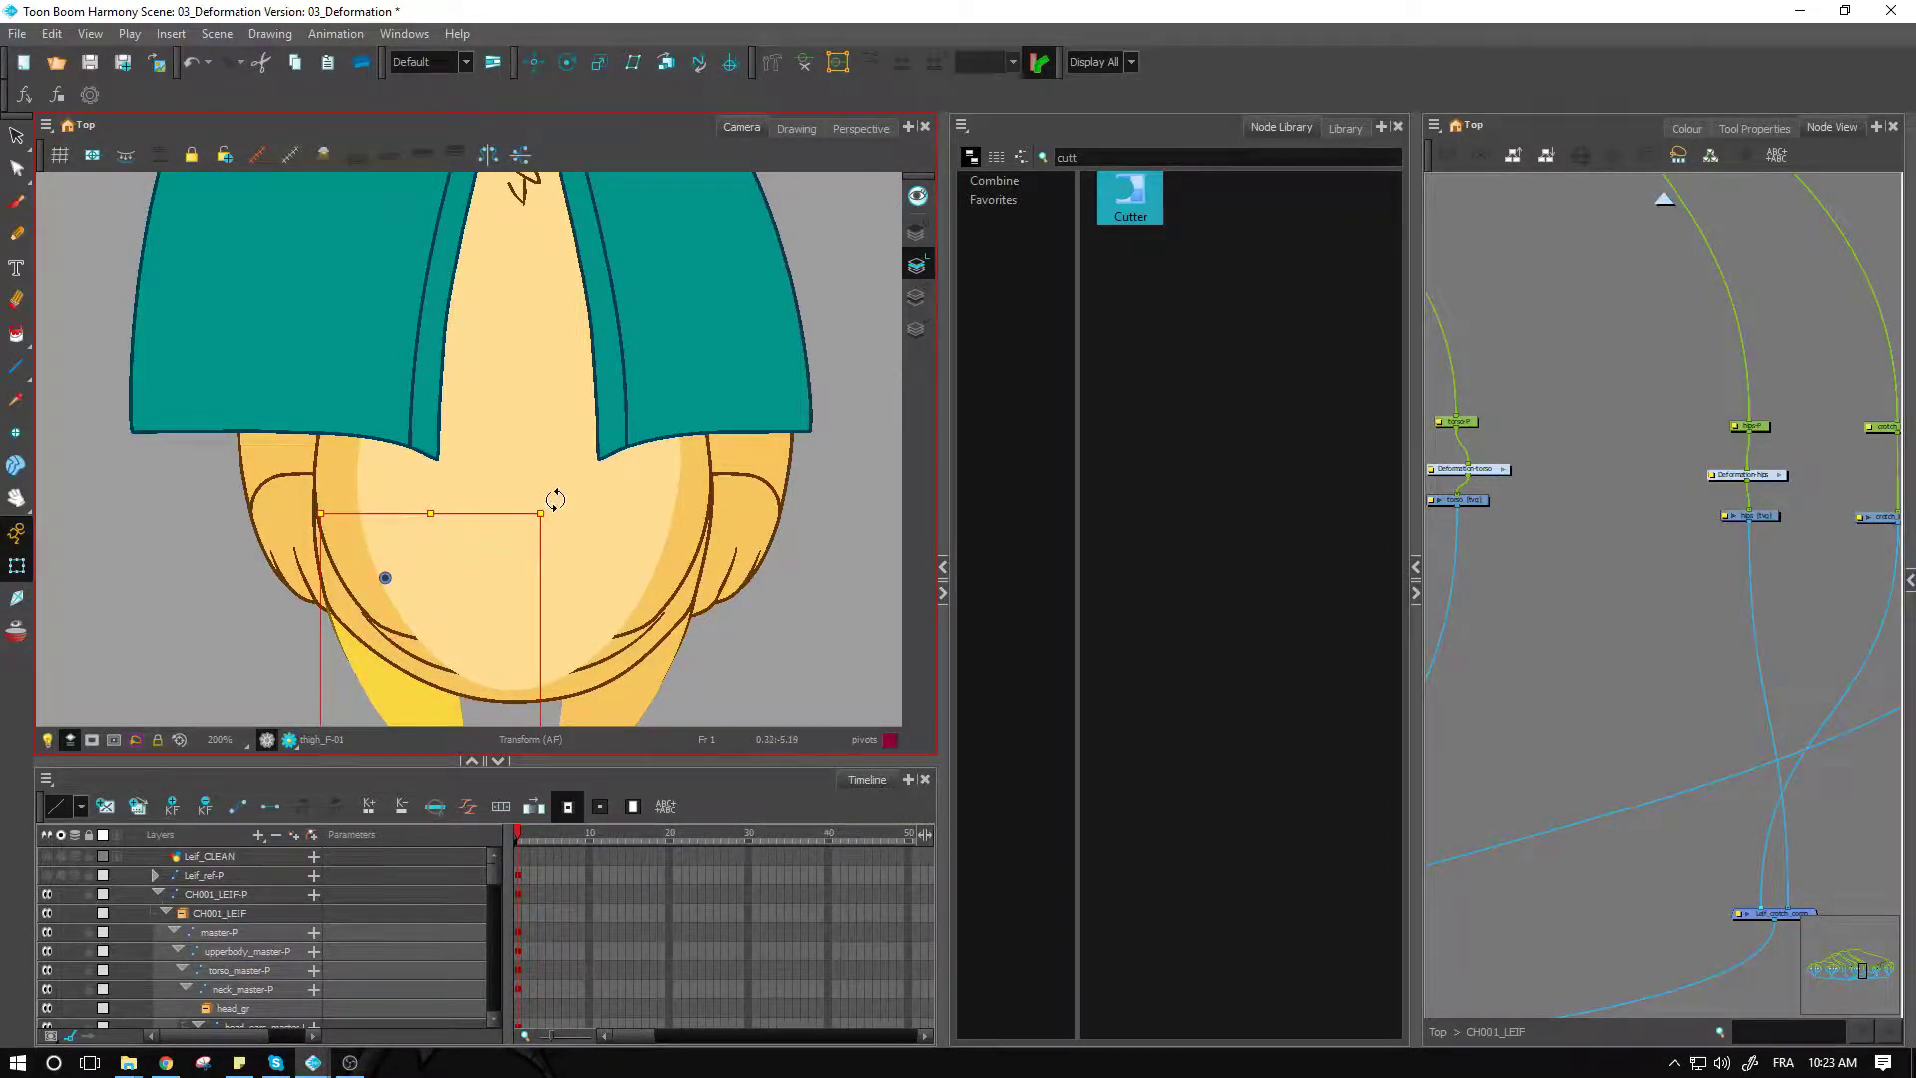
pyautogui.moveTo(556, 500); pyautogui.dragTo(576, 675)
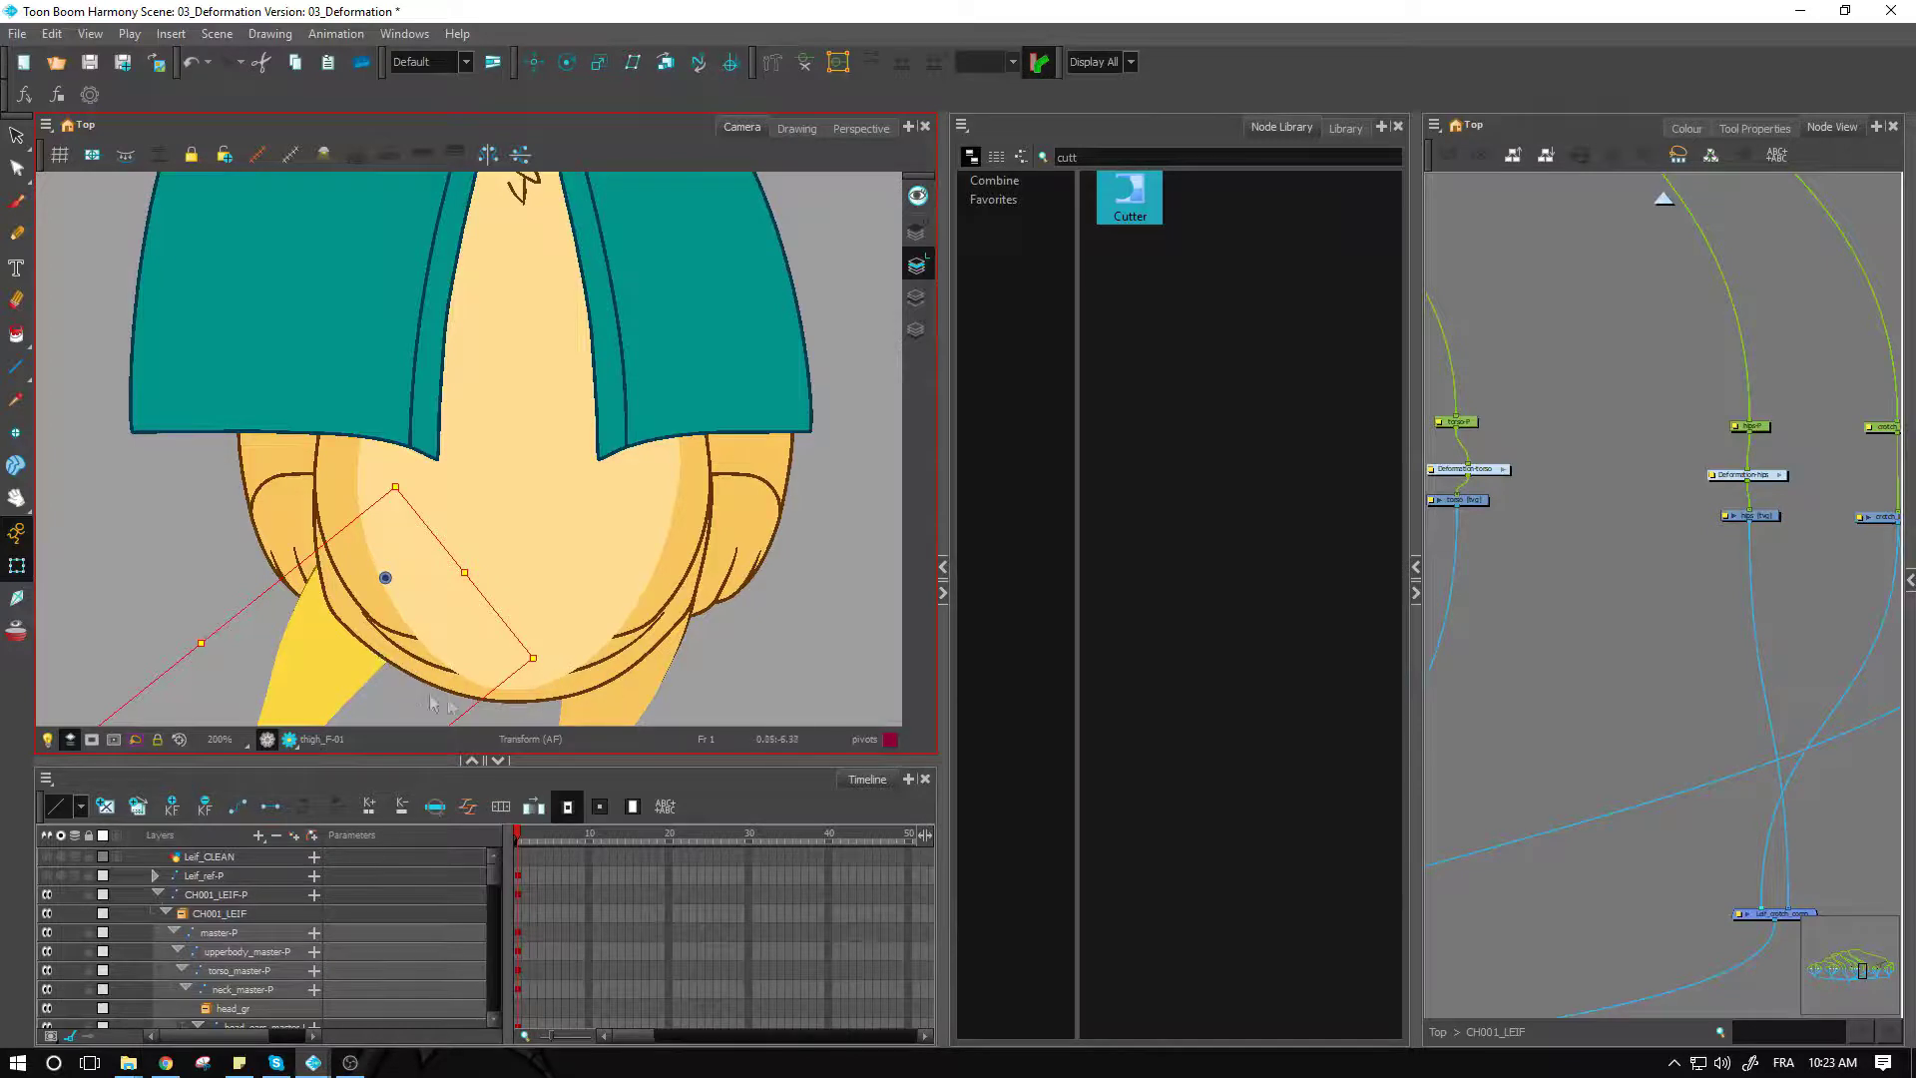
pyautogui.click(407, 654)
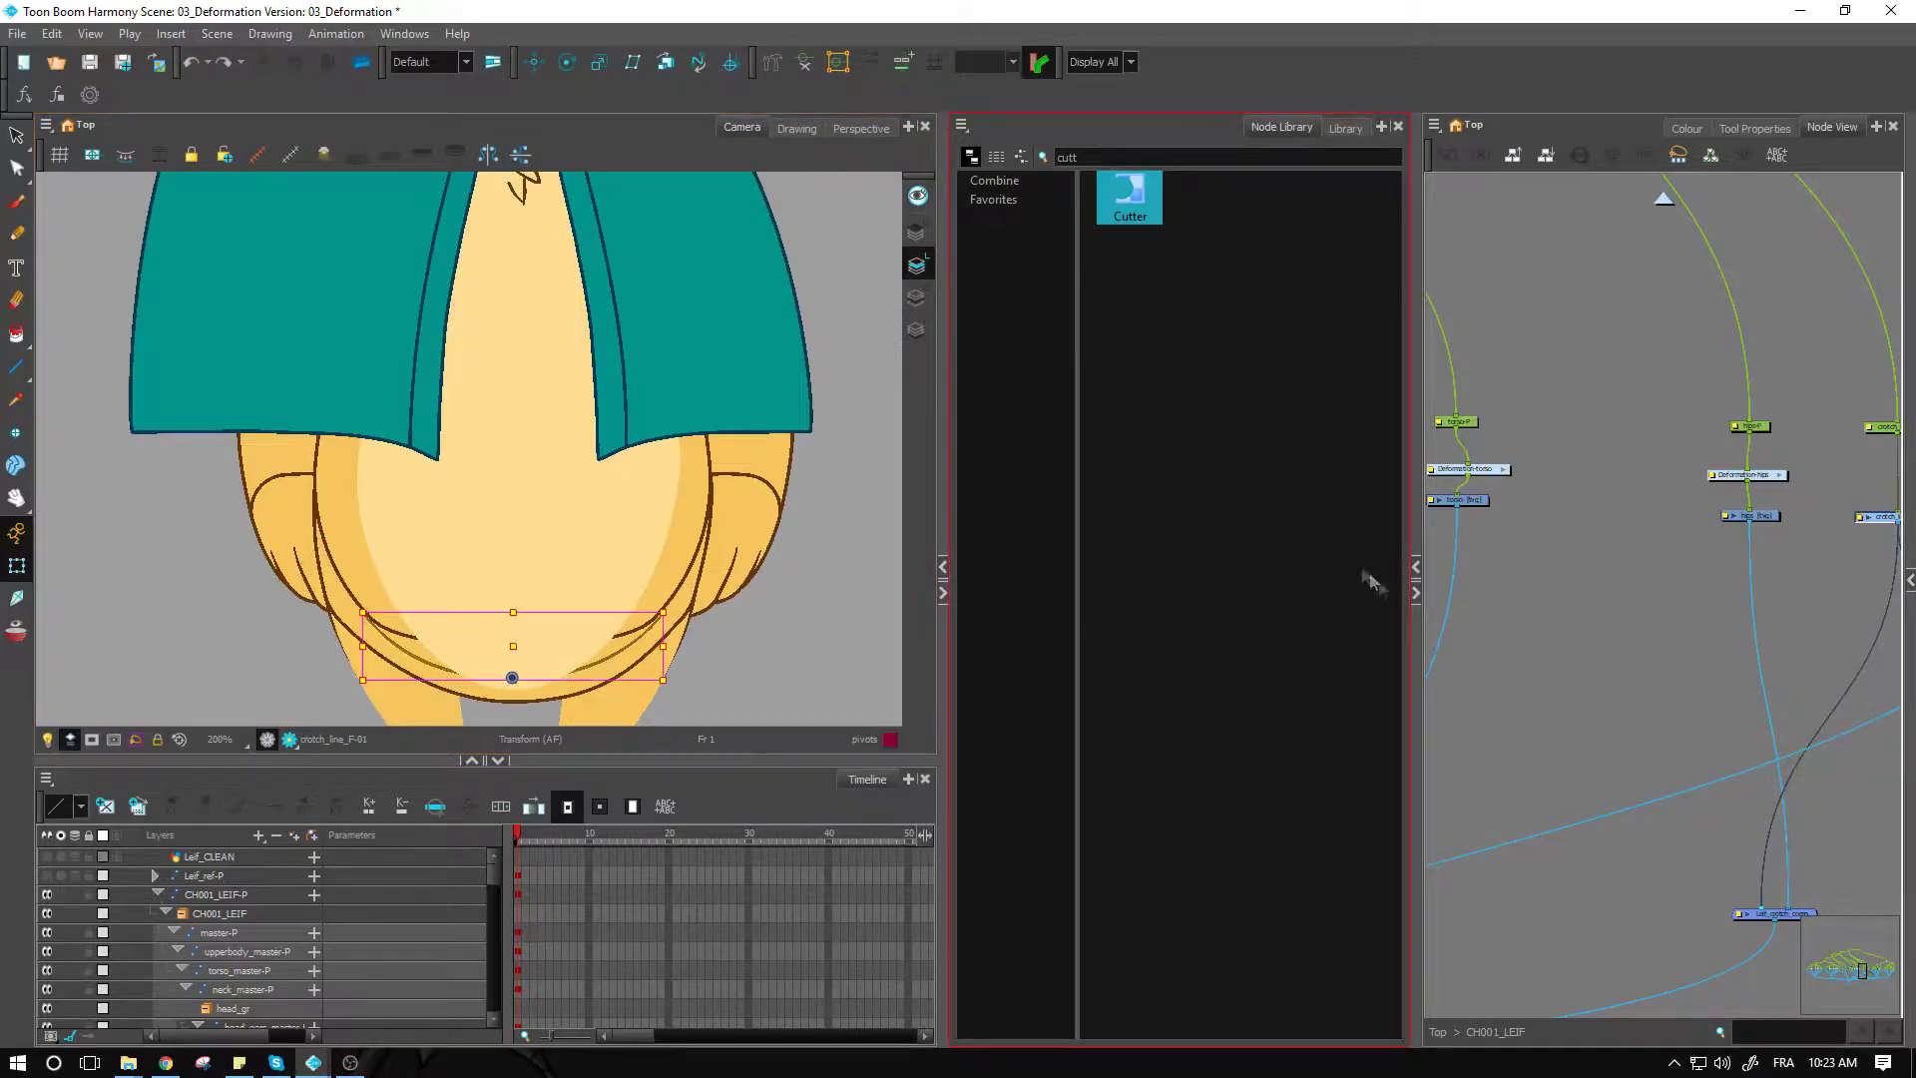
# Step: In the crotch line drawing, draw a stroke joining the line's two ends and bend it down below the hips between the legs
pyautogui.moveTo(1709, 603); pyautogui.dragTo(1514, 650)
pyautogui.click(1689, 670)
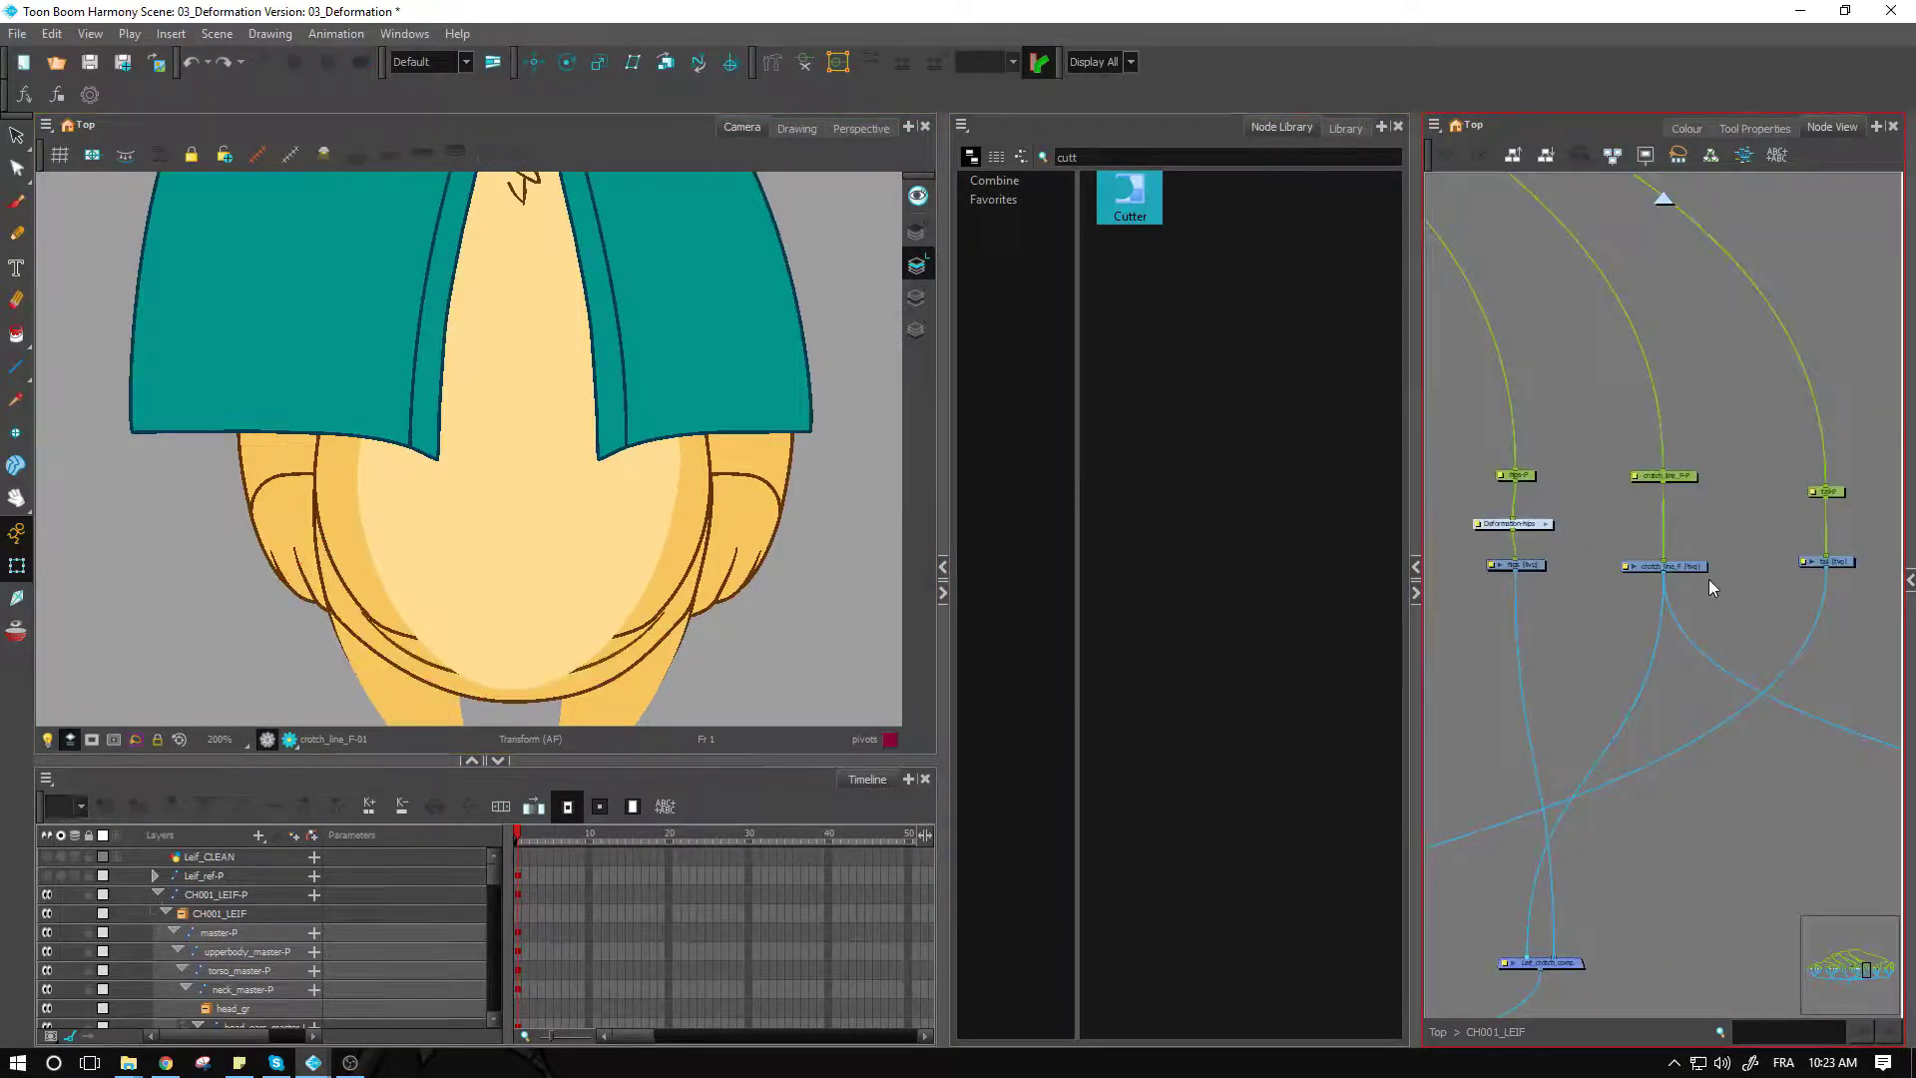
pyautogui.click(1697, 568)
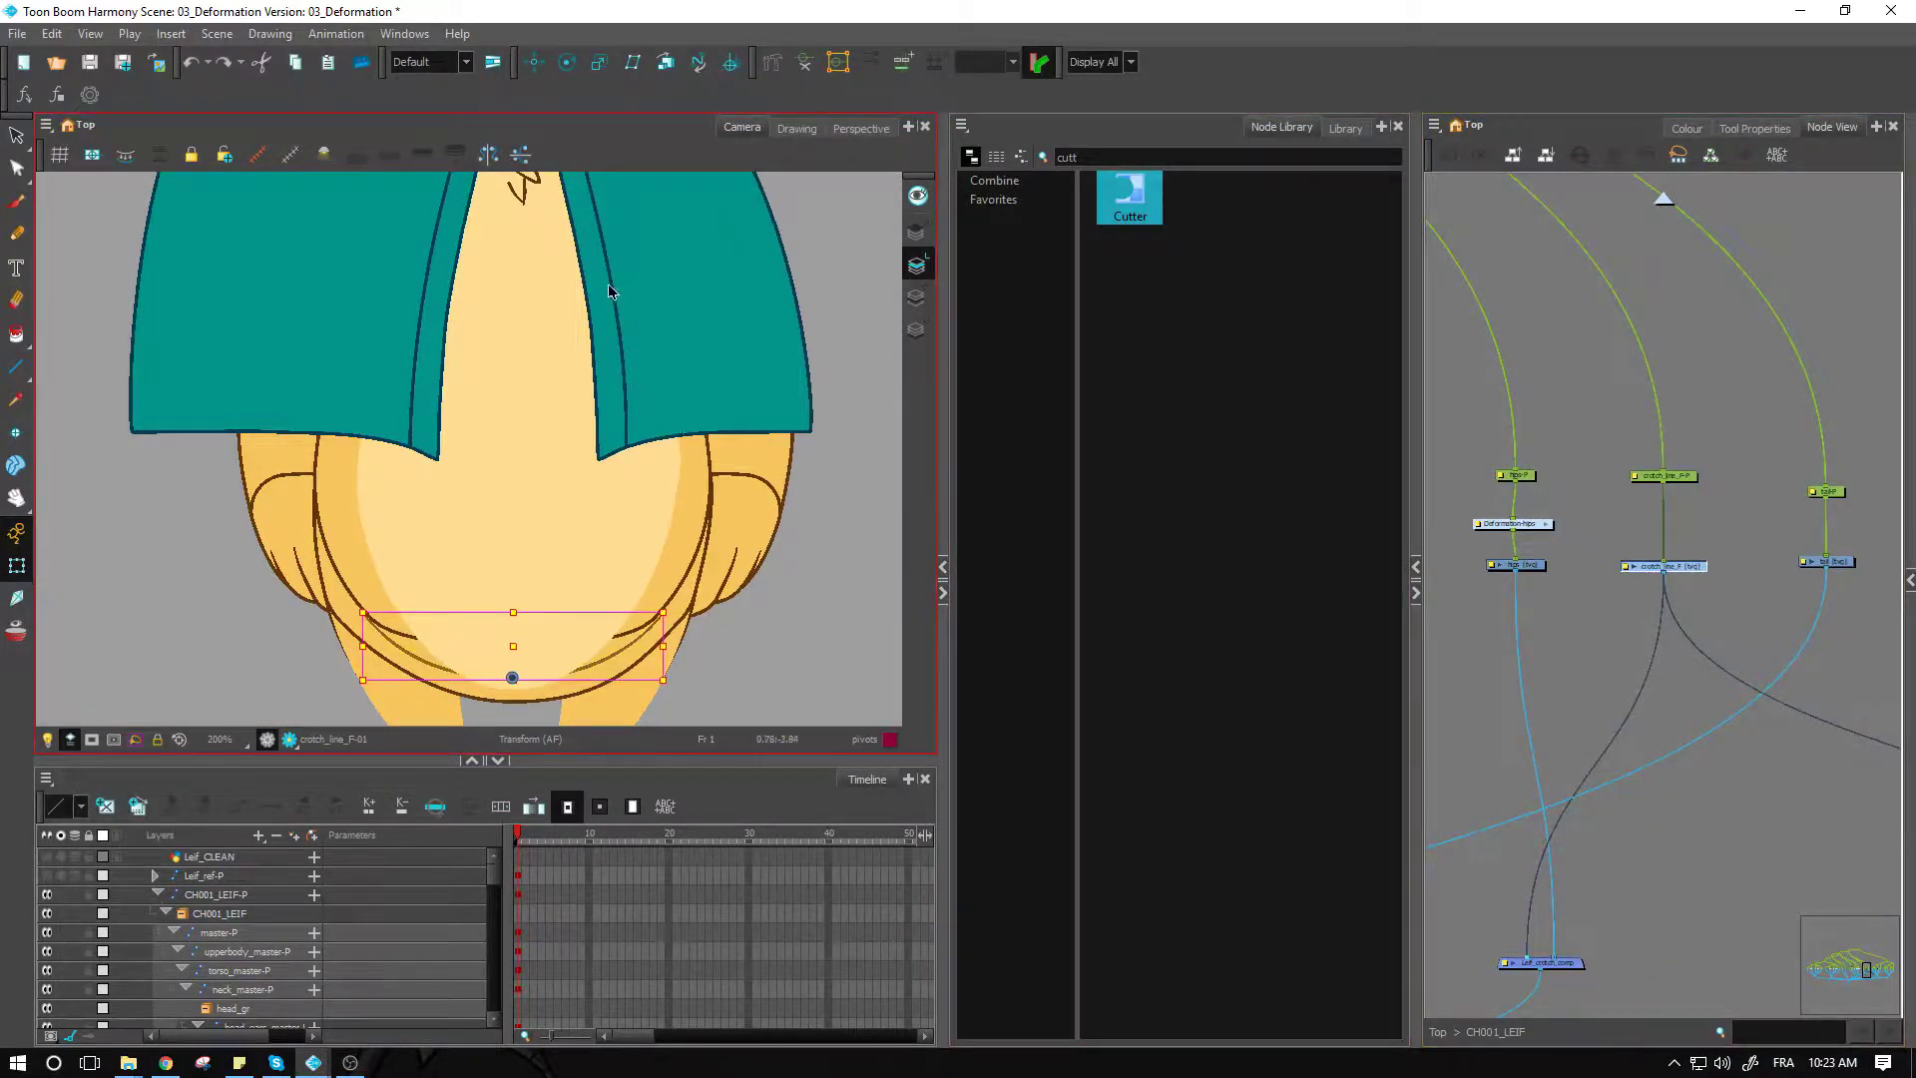
pyautogui.press('1')
pyautogui.press('1')
pyautogui.moveTo(600, 278); pyautogui.dragTo(615, 573)
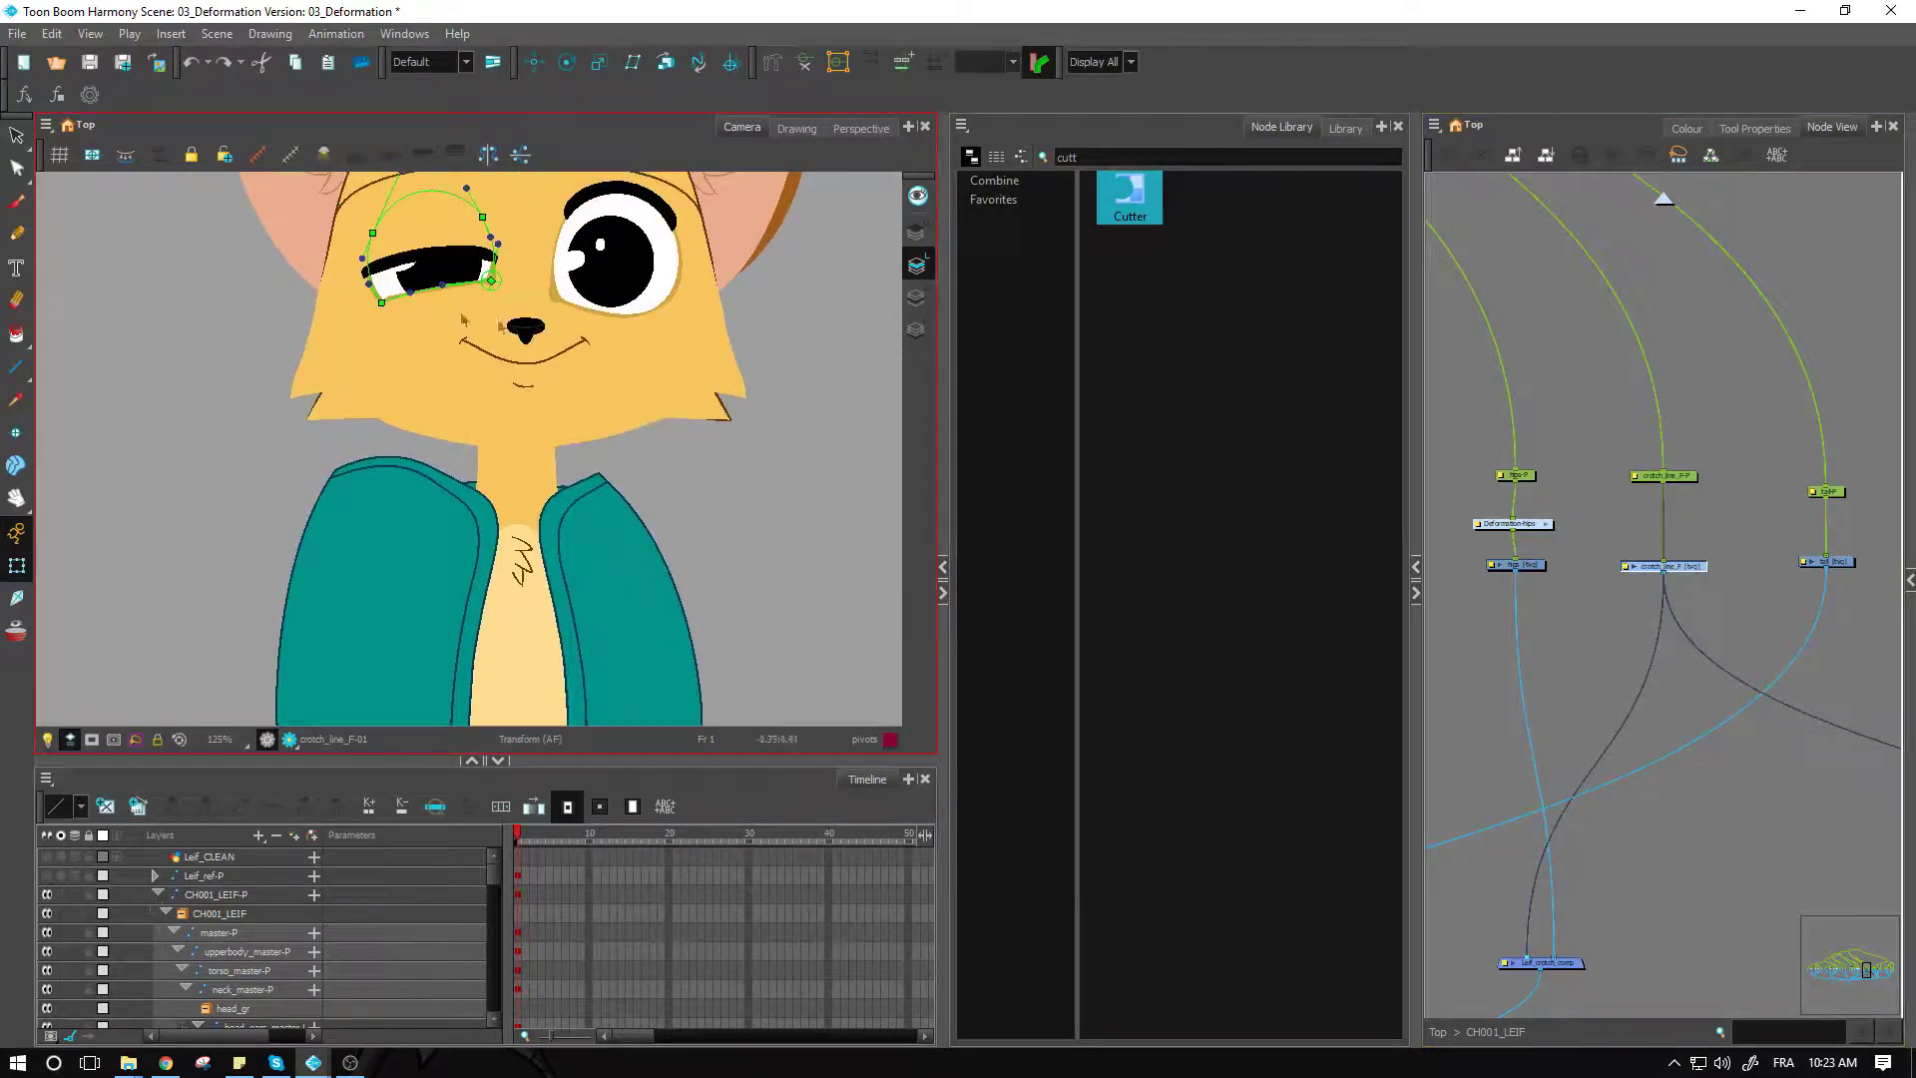
pyautogui.scroll(-5, 632, 340)
pyautogui.scroll(2, 604, 469)
pyautogui.scroll(2, 609, 472)
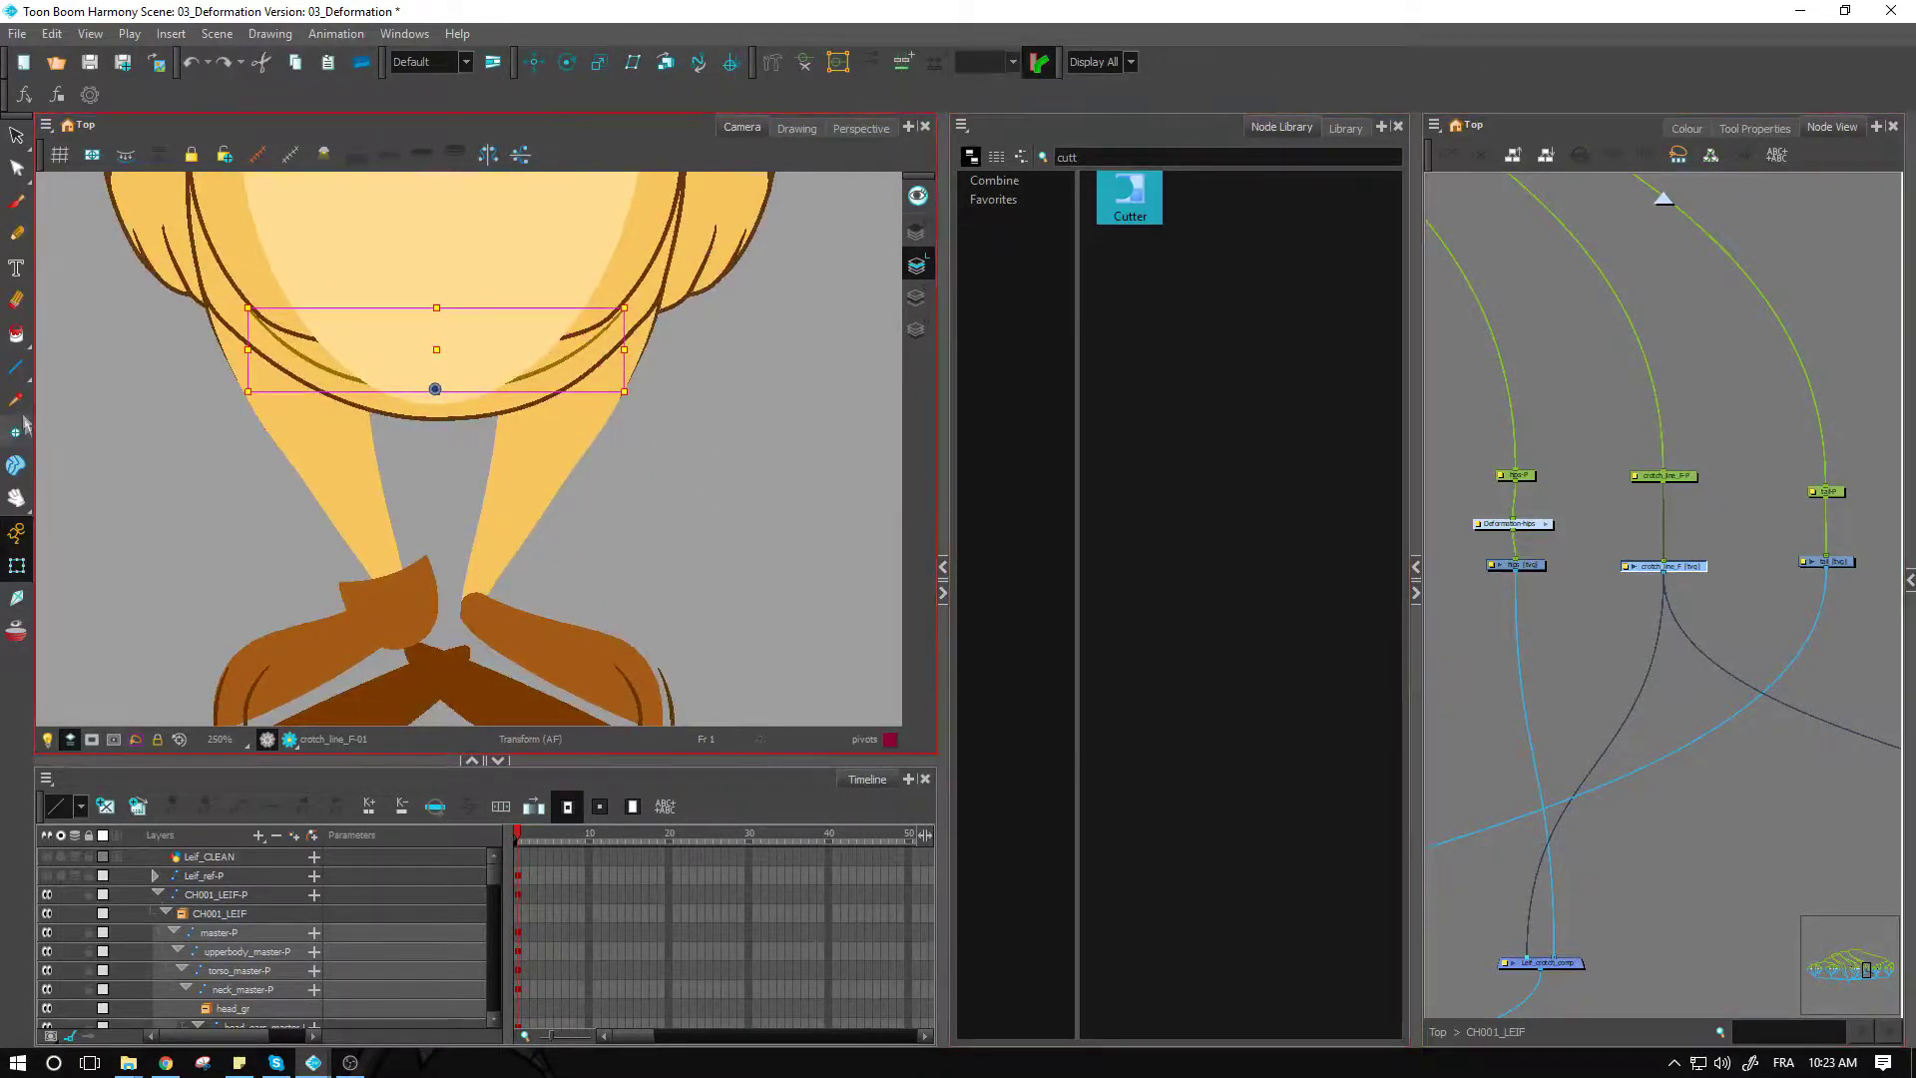
pyautogui.click(16, 333)
pyautogui.click(75, 427)
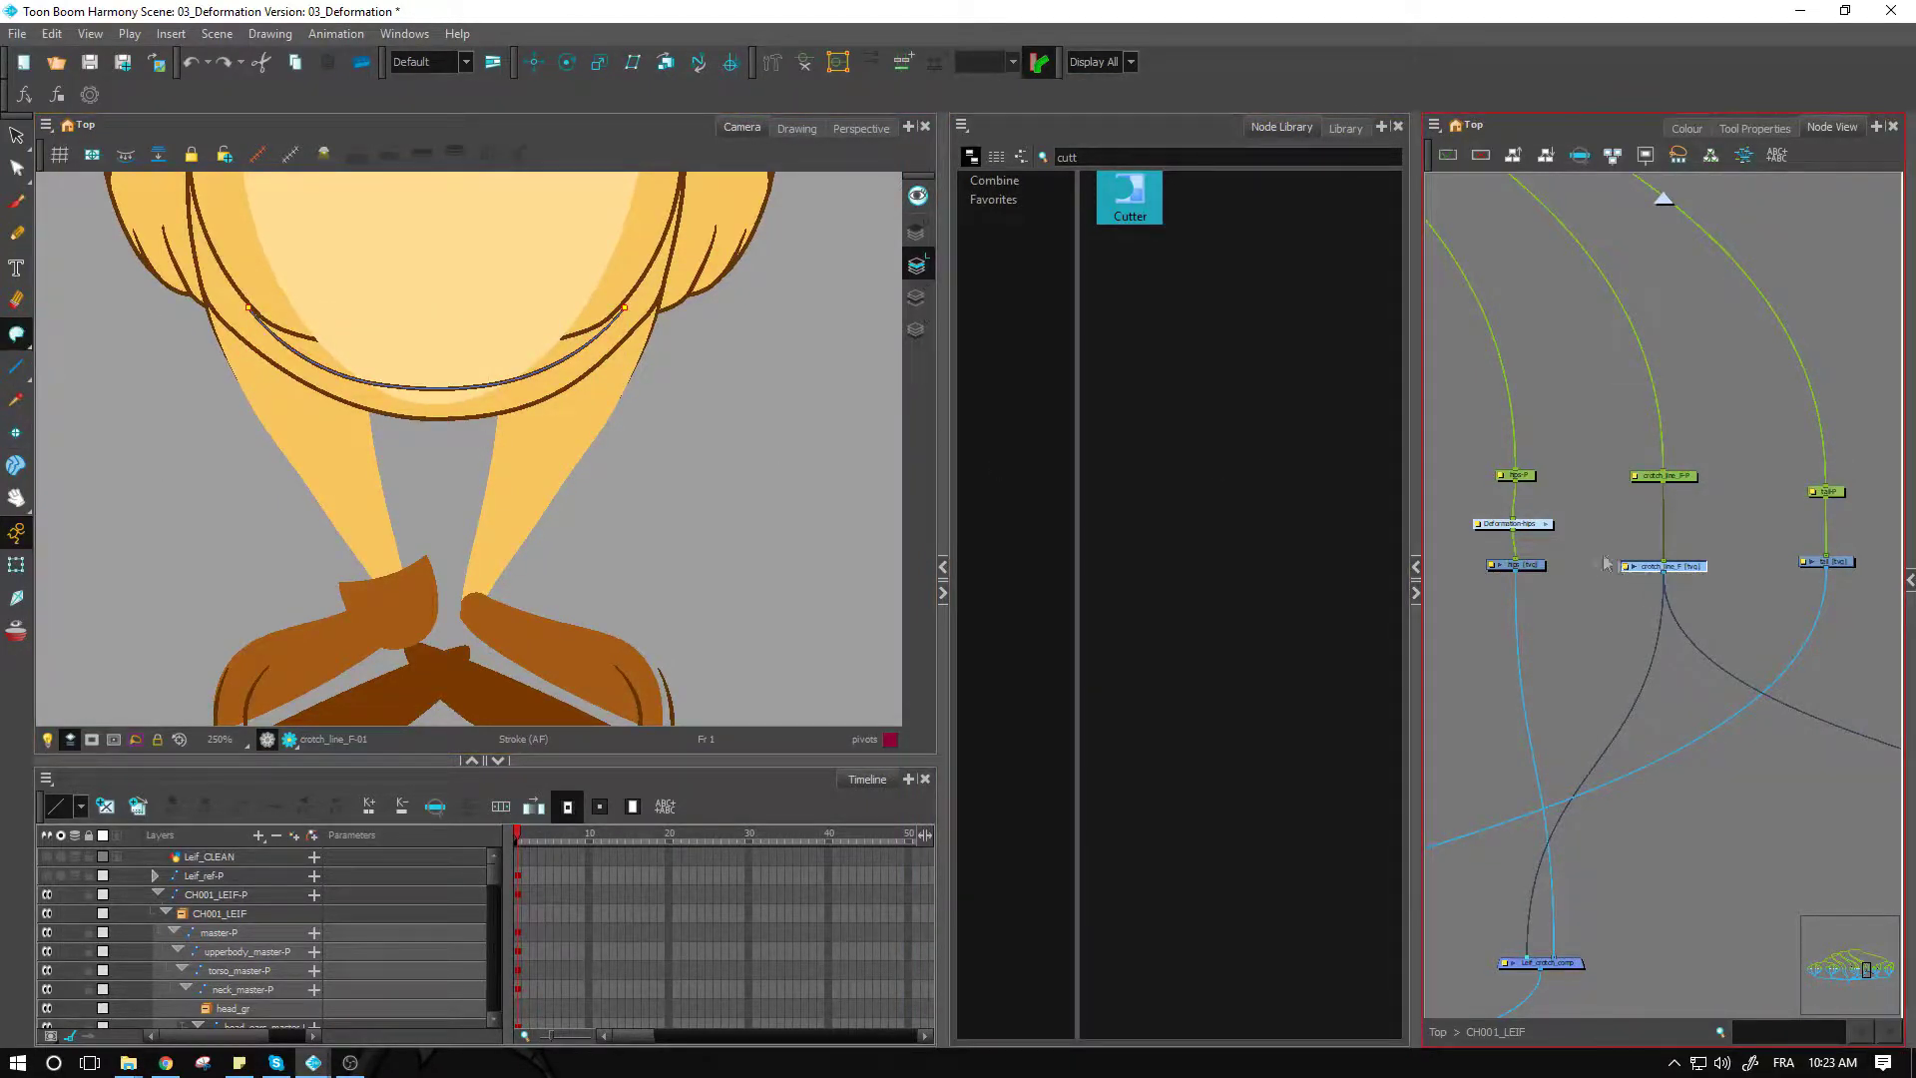
pyautogui.scroll(2, 417, 423)
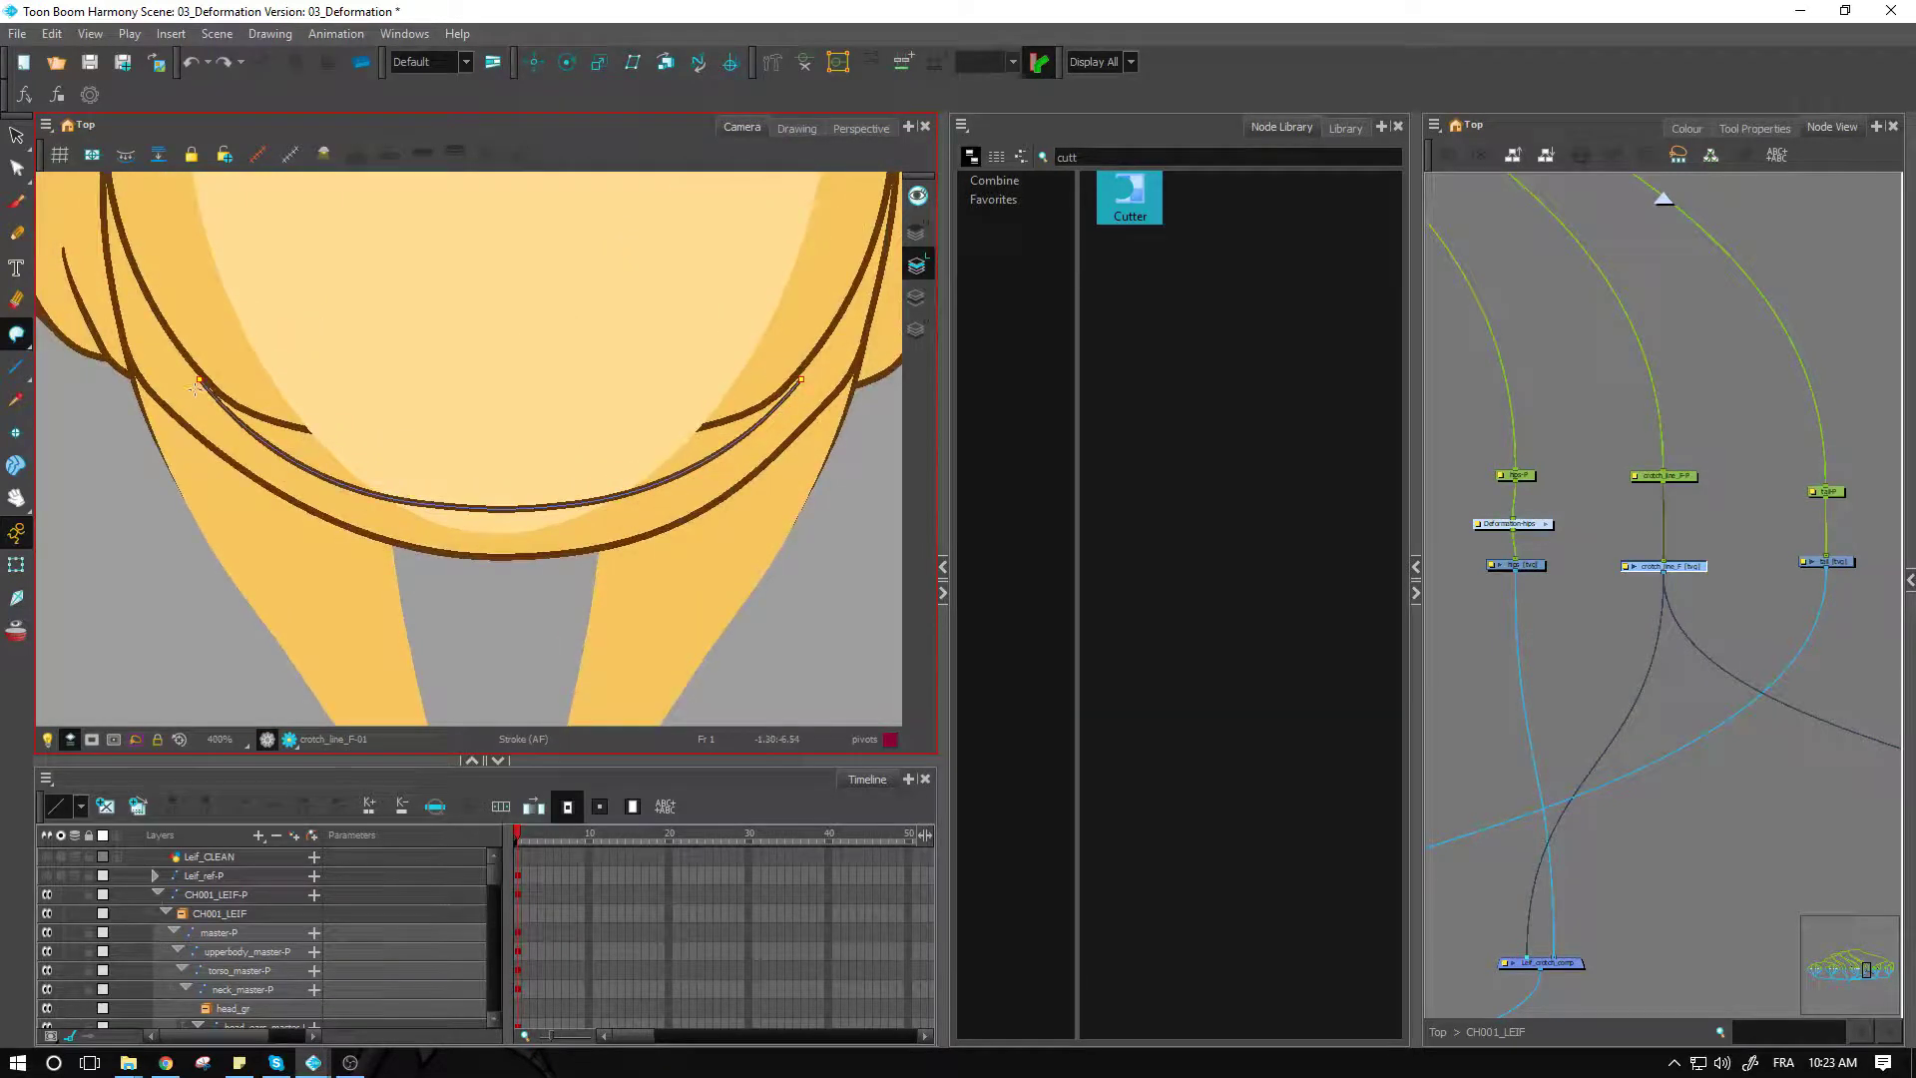
pyautogui.moveTo(193, 384); pyautogui.dragTo(804, 382)
pyautogui.moveTo(485, 387); pyautogui.dragTo(569, 697)
# Step: Round out both sides of the new stroke with the Contour Editor so it forms a wider curve below the hips
pyautogui.click(17, 168)
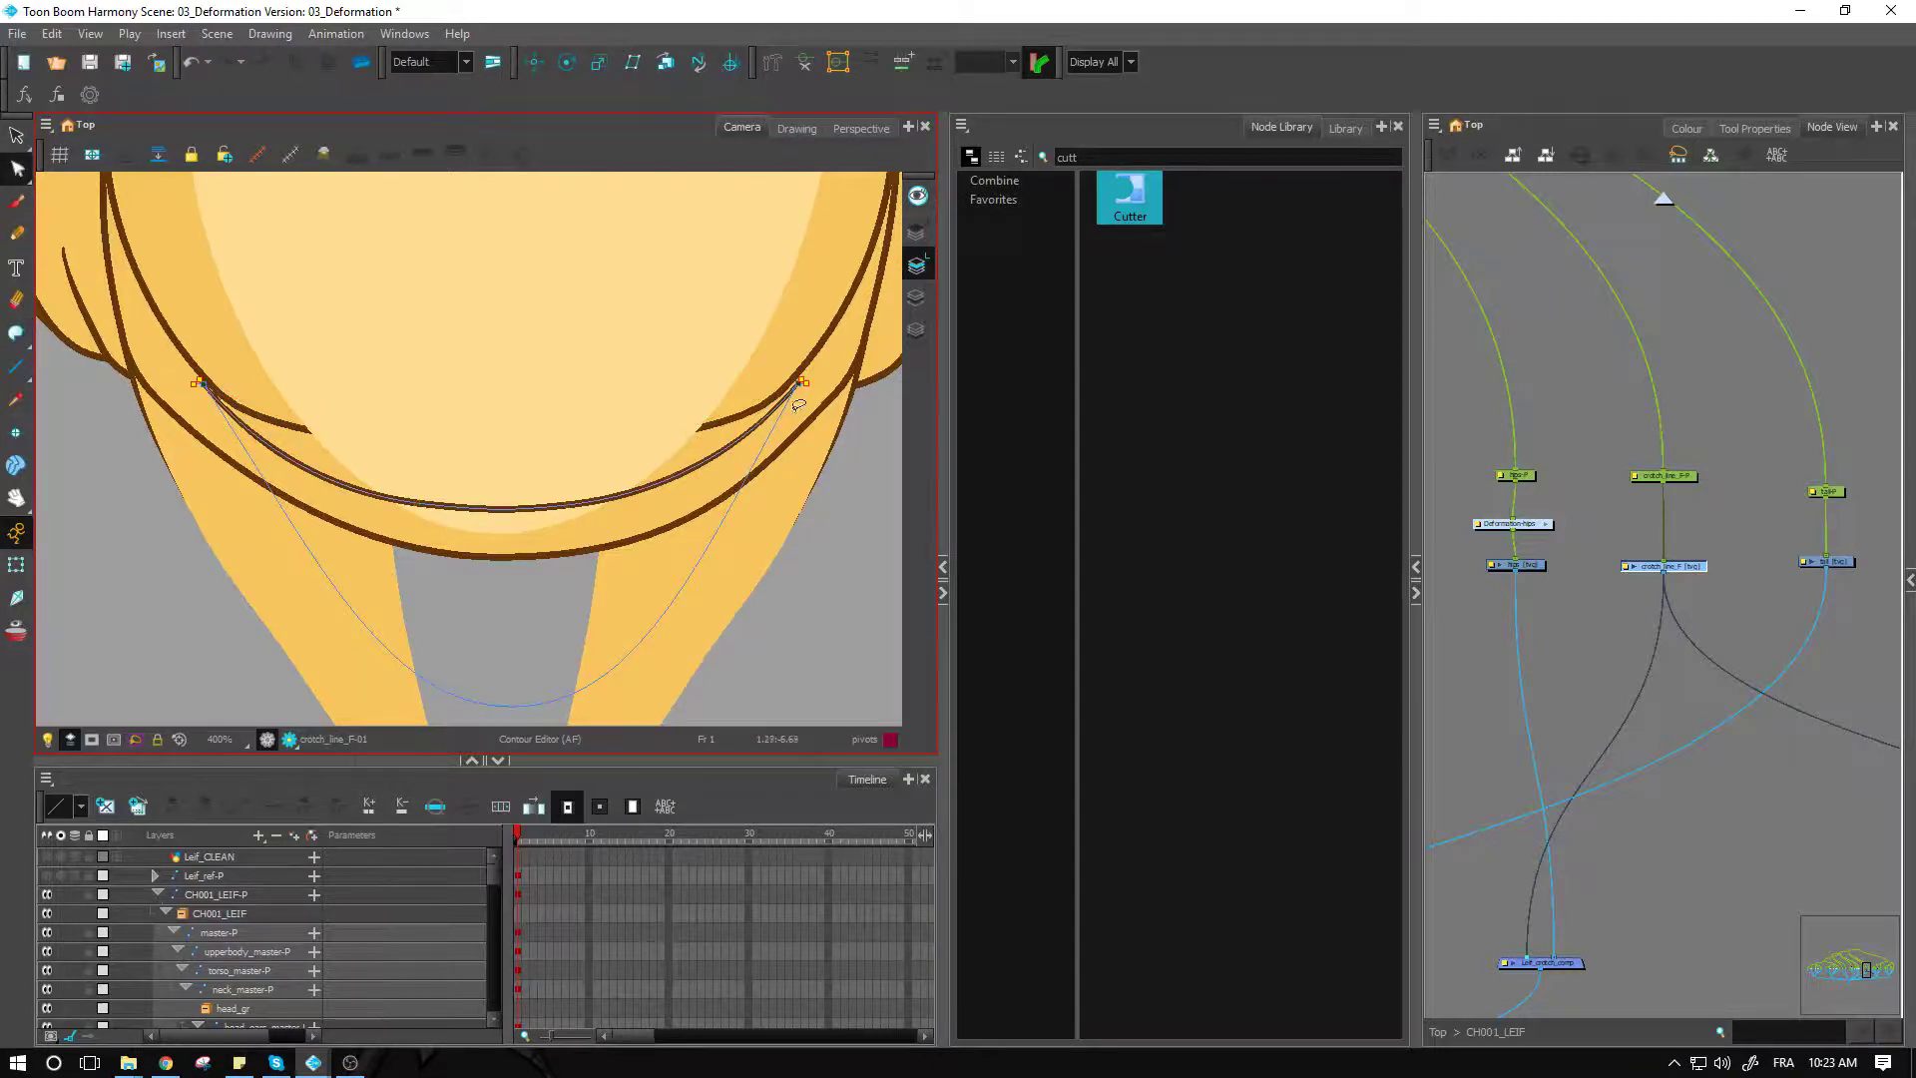
pyautogui.moveTo(788, 415); pyautogui.dragTo(808, 419)
pyautogui.moveTo(155, 536); pyautogui.dragTo(154, 539)
pyautogui.press('1')
pyautogui.press('1')
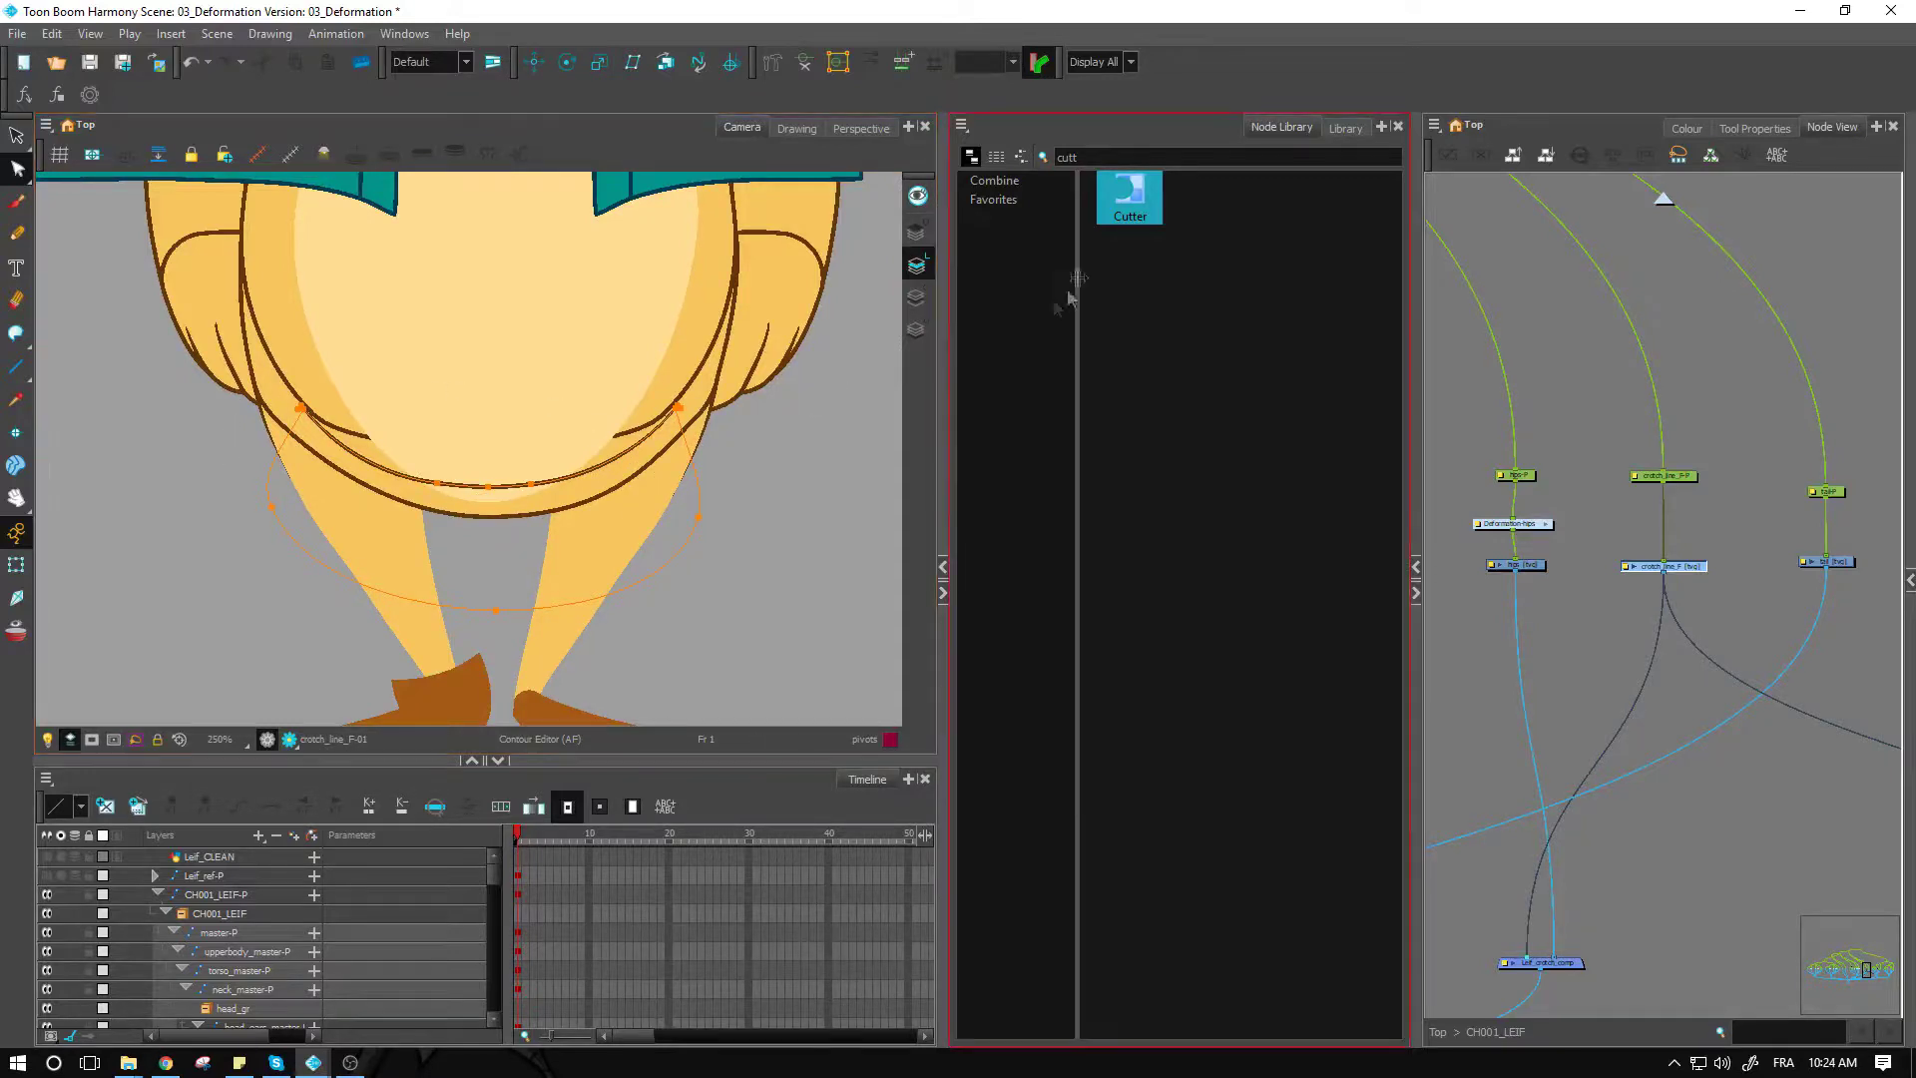
# Step: Turn on contour snapping and clean up the points where the stroke joins the crotch line's tip at the viewer's right
pyautogui.click(1755, 128)
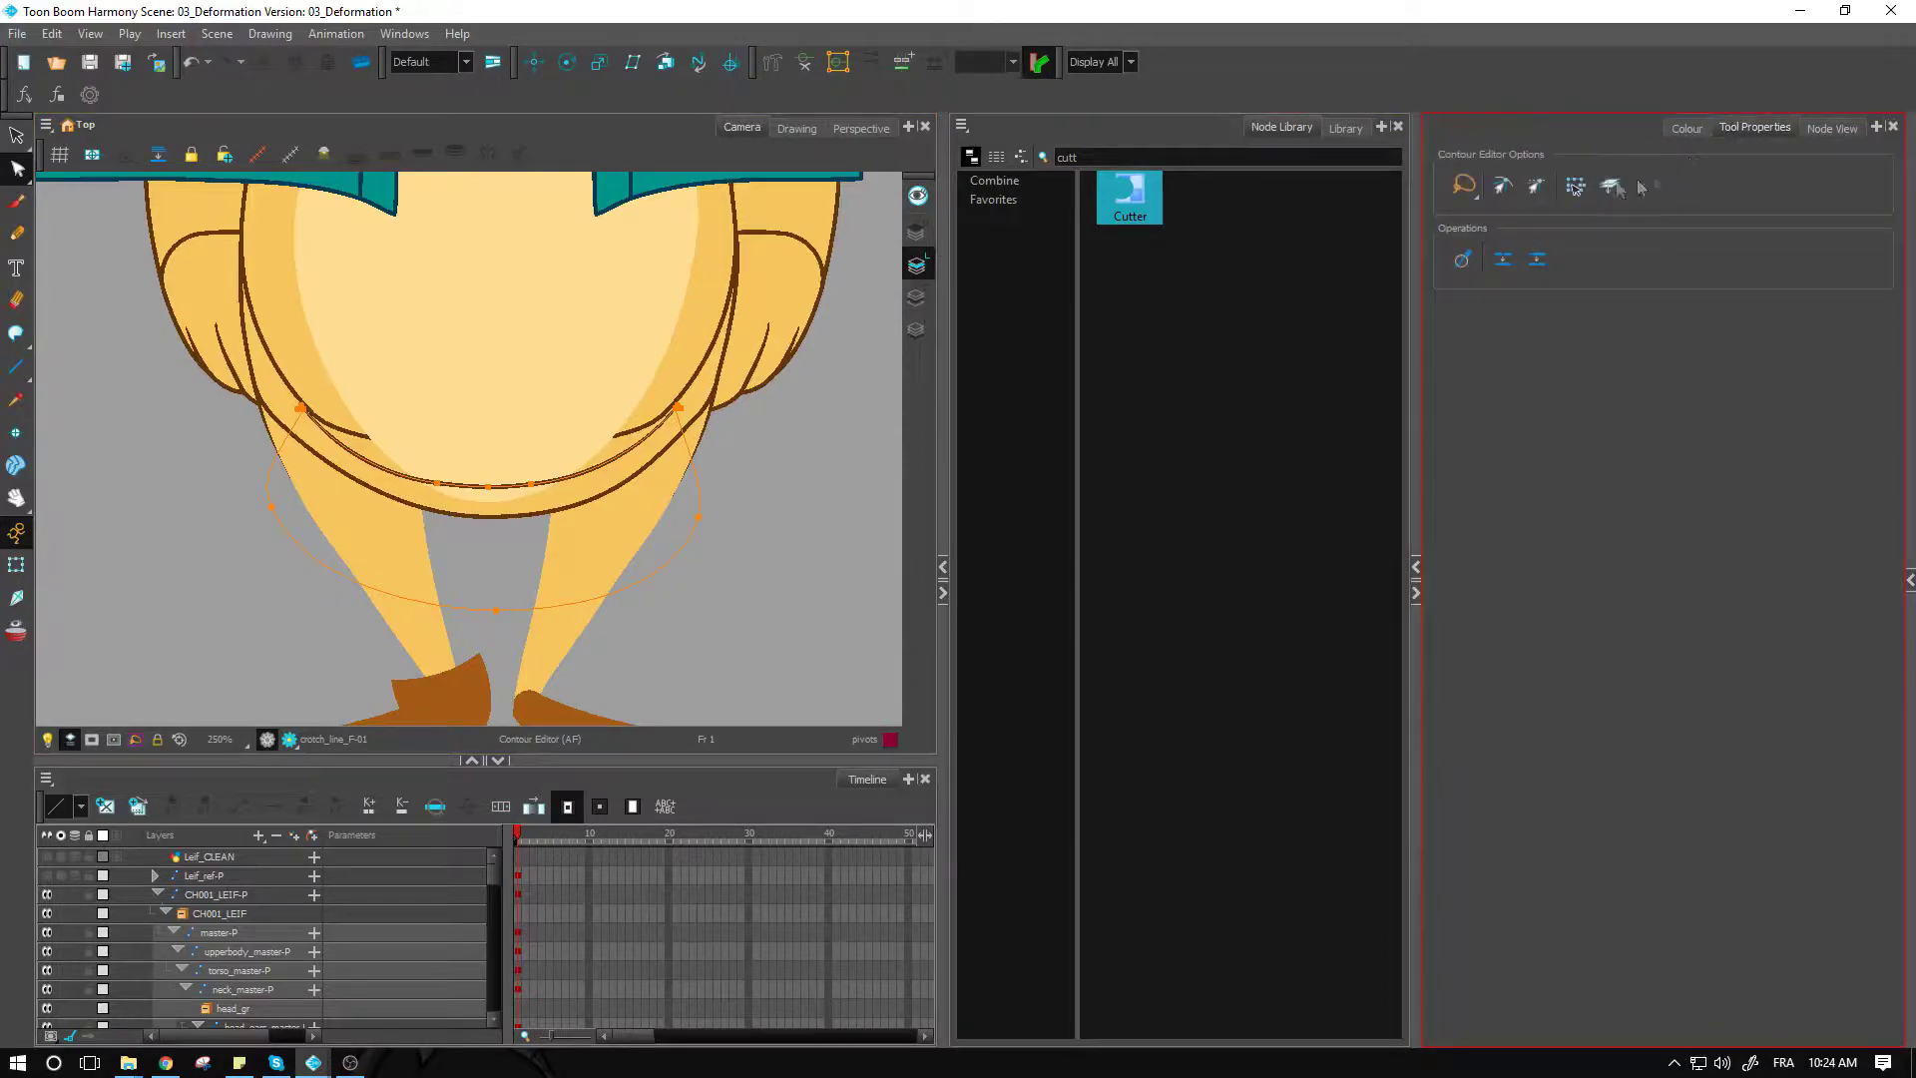
pyautogui.click(1504, 187)
pyautogui.scroll(3, 789, 330)
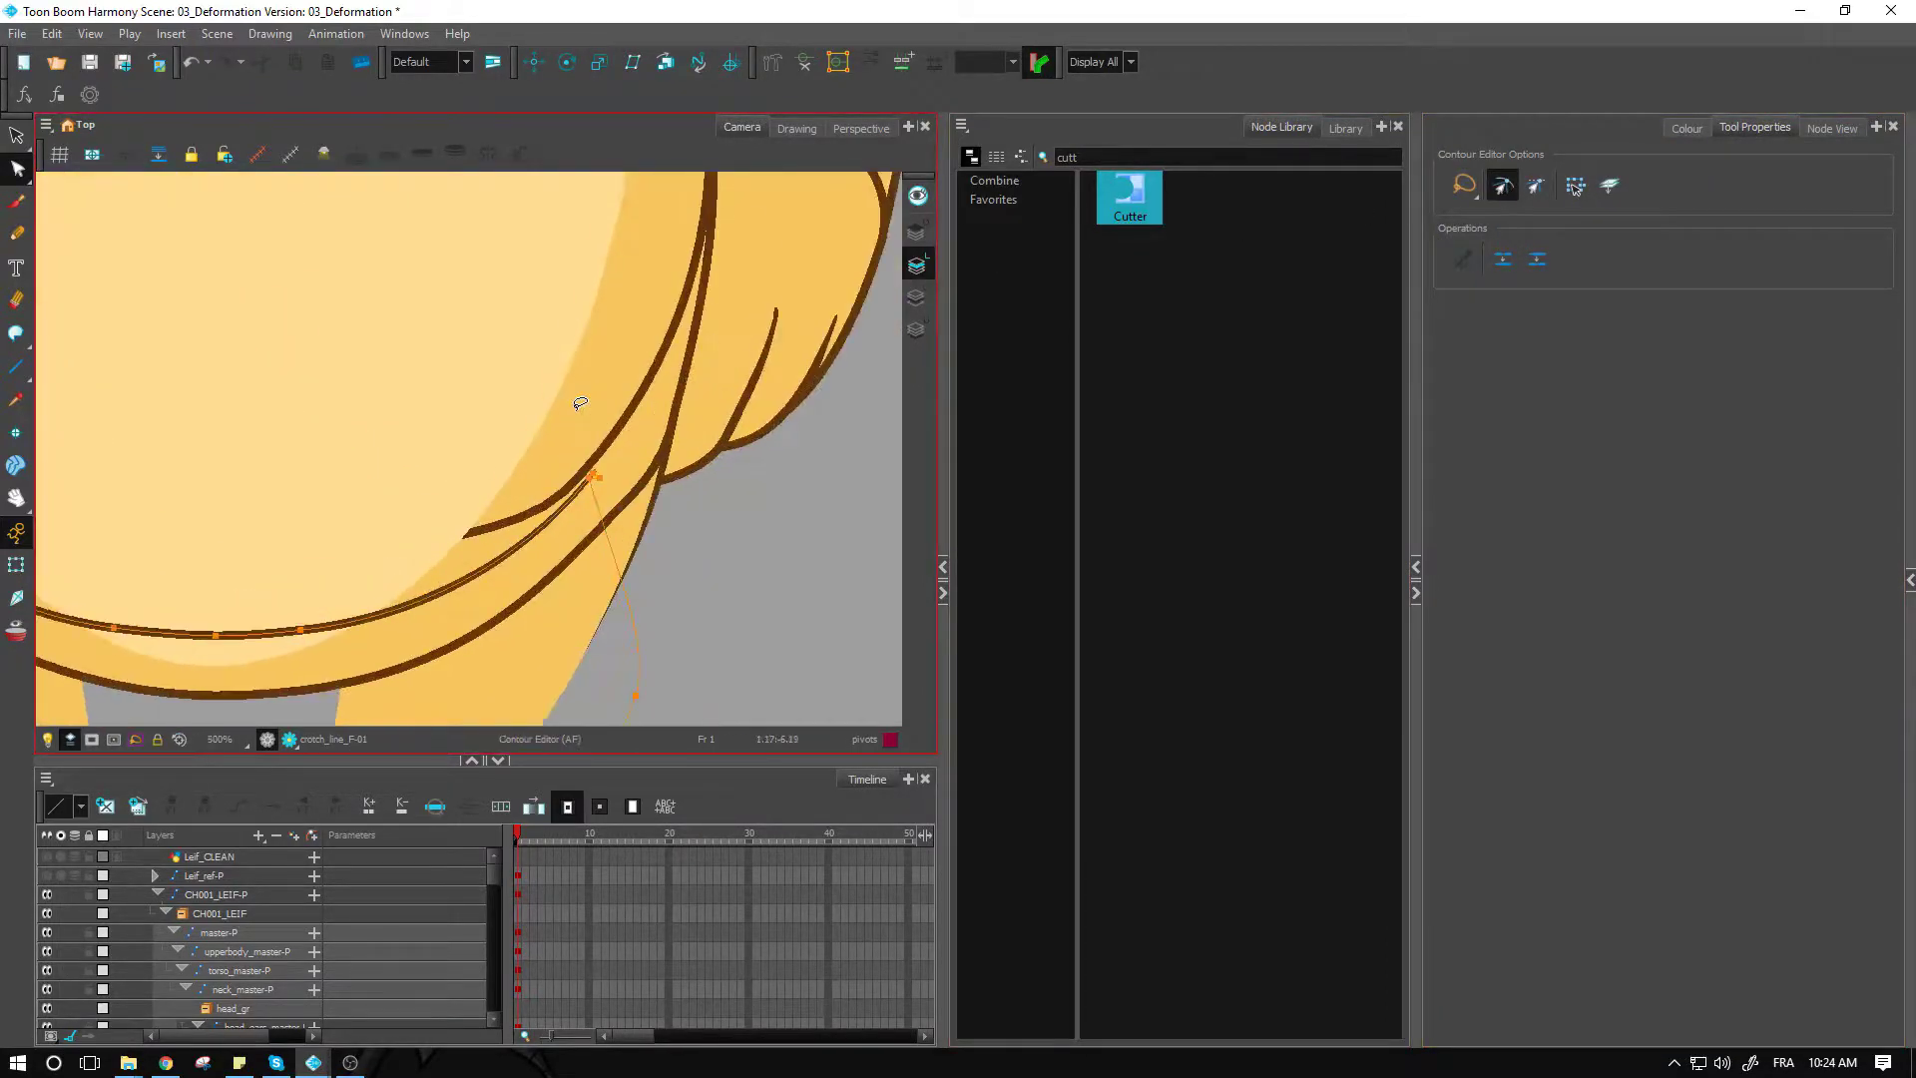
pyautogui.scroll(6, 580, 404)
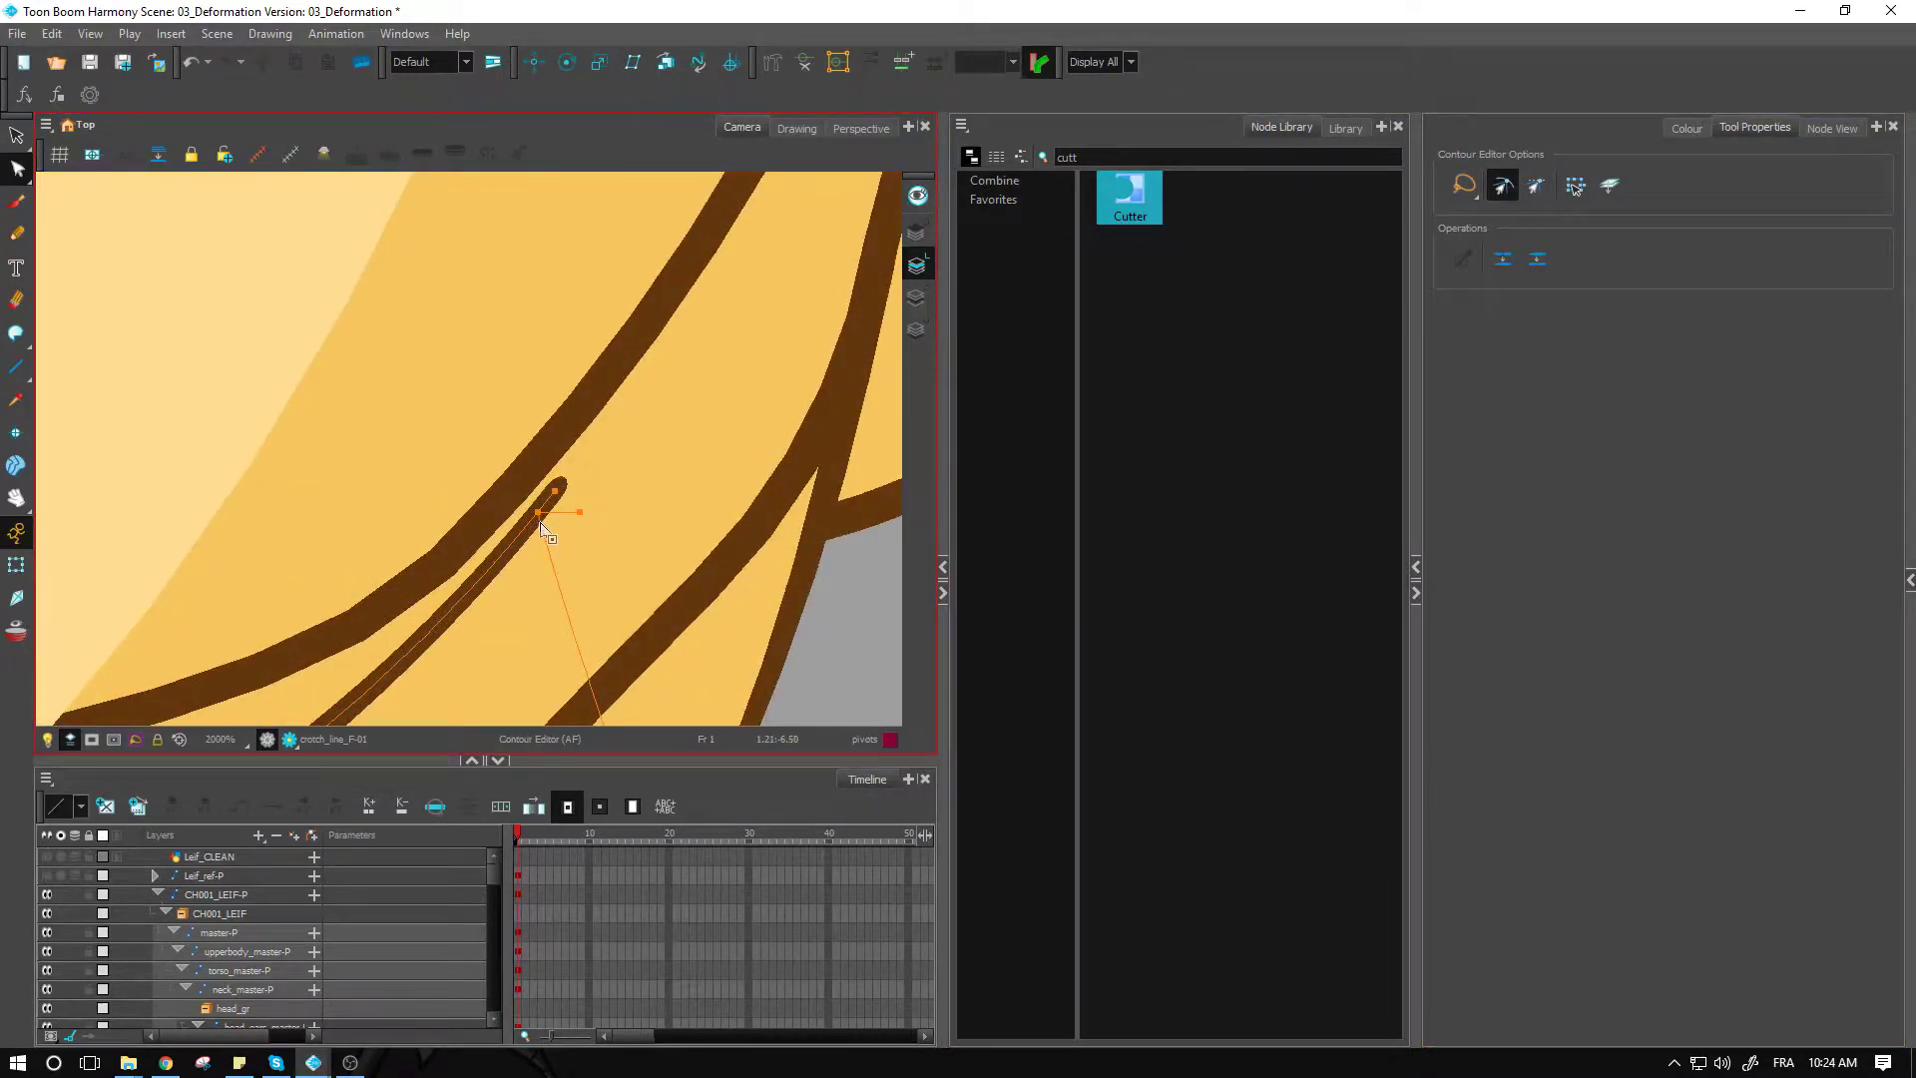
pyautogui.click(541, 513)
pyautogui.click(546, 538)
pyautogui.click(562, 597)
pyautogui.moveTo(562, 595)
pyautogui.mouseDown()
pyautogui.moveTo(609, 469)
pyautogui.moveTo(561, 489)
pyautogui.moveTo(575, 519)
pyautogui.mouseUp()
pyautogui.click(579, 513)
pyautogui.click(576, 466)
pyautogui.moveTo(593, 463)
pyautogui.mouseDown()
pyautogui.moveTo(616, 533)
pyautogui.moveTo(605, 488)
pyautogui.moveTo(628, 486)
pyautogui.mouseUp()
# Step: Delete the extra point at the crotch line's tip at the viewer's left and adjust the stroke to meet that tip
pyautogui.press('1')
pyautogui.press('1')
pyautogui.press('1')
pyautogui.press('space')
pyautogui.moveTo(274, 648); pyautogui.dragTo(761, 457)
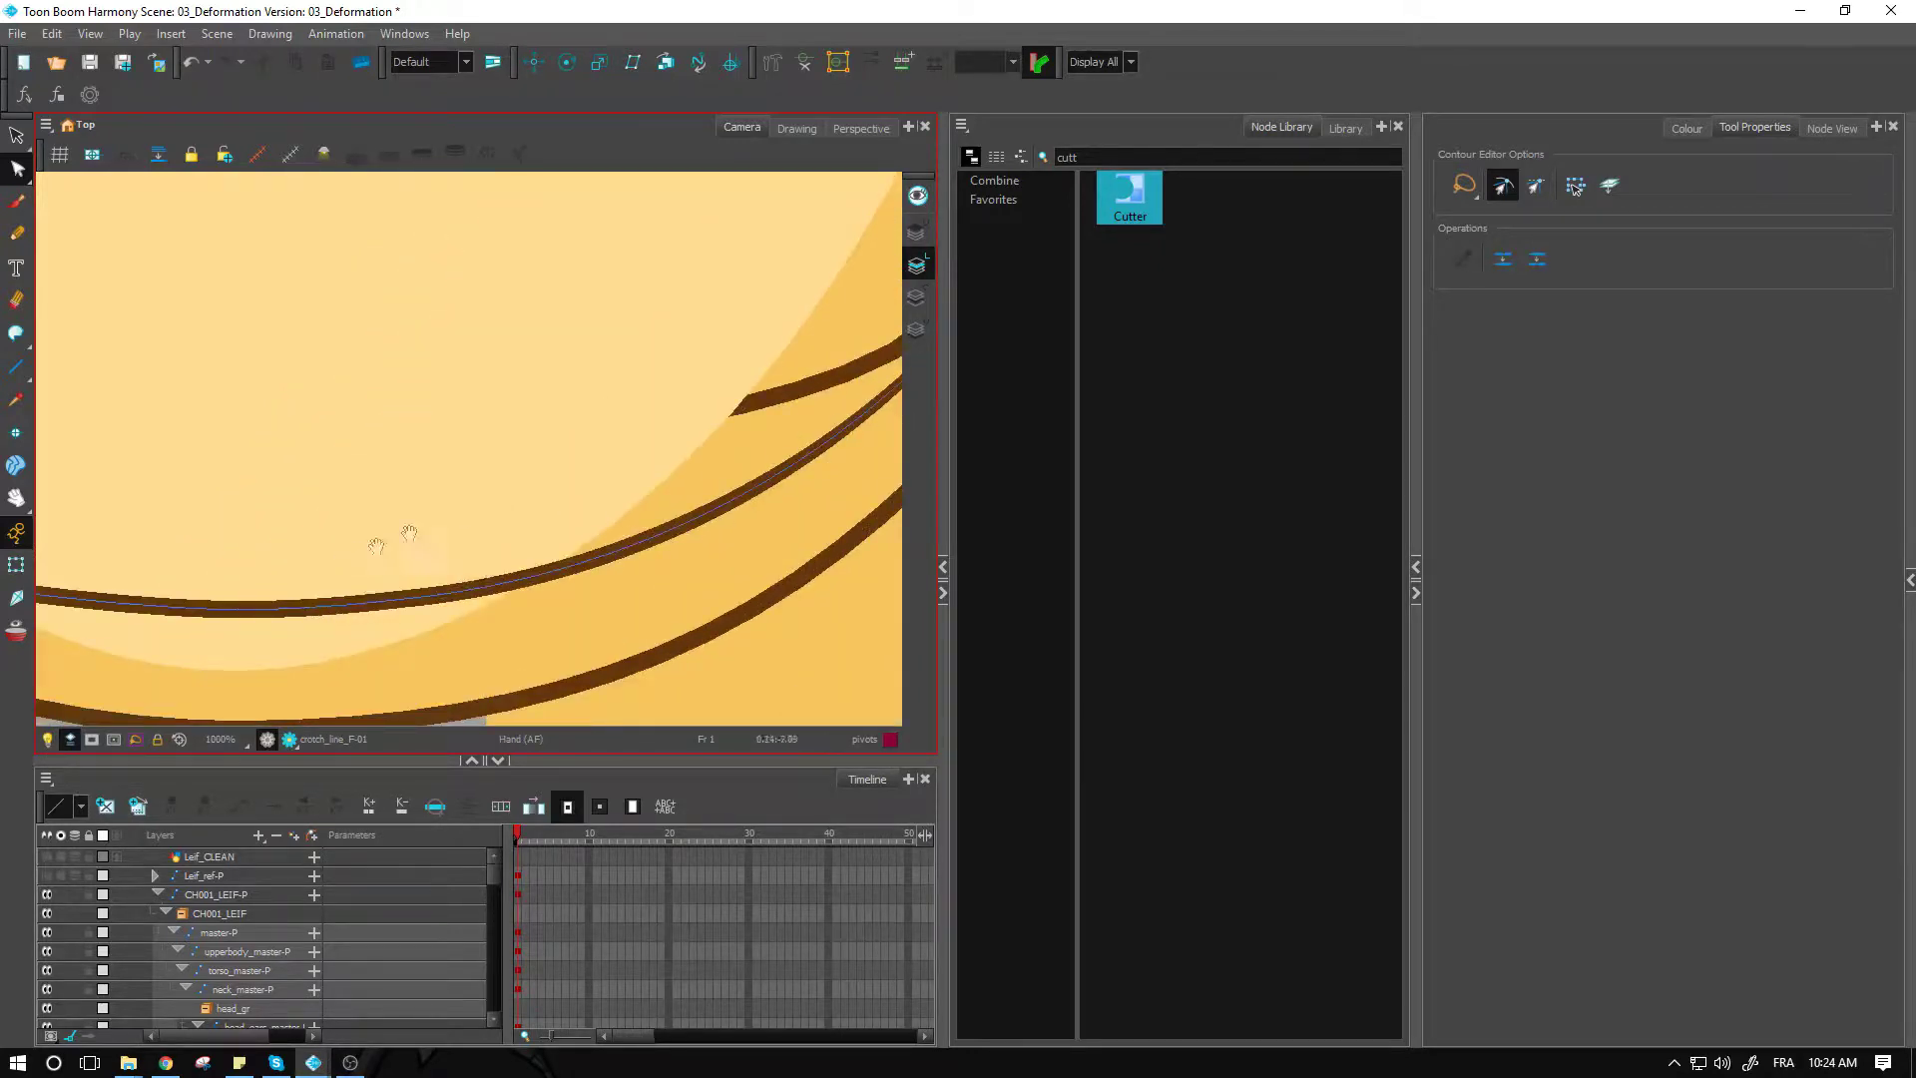
pyautogui.moveTo(509, 559); pyautogui.dragTo(868, 499)
pyautogui.moveTo(224, 439); pyautogui.dragTo(539, 556)
pyautogui.moveTo(358, 408); pyautogui.dragTo(526, 537)
pyautogui.press('2')
pyautogui.press('2')
pyautogui.press('2')
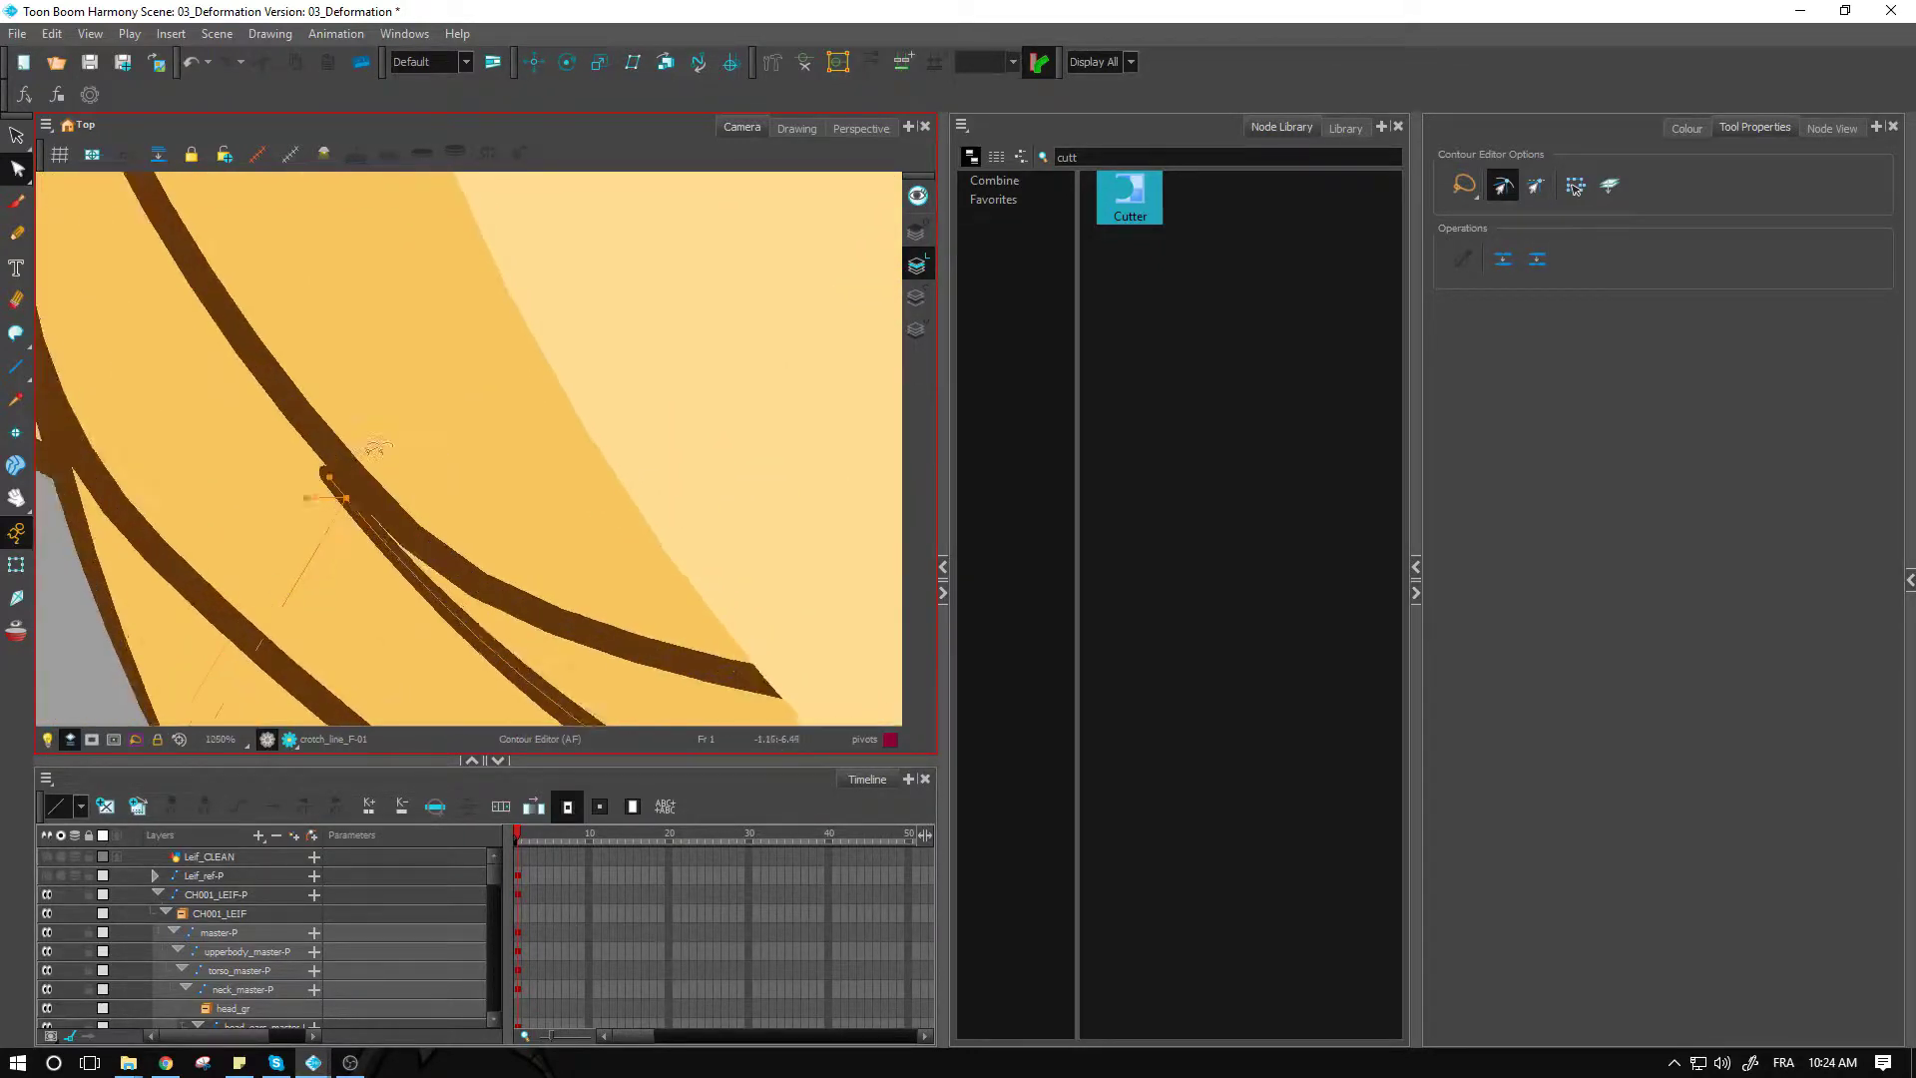
pyautogui.click(267, 511)
pyautogui.press('Delete')
pyautogui.click(315, 511)
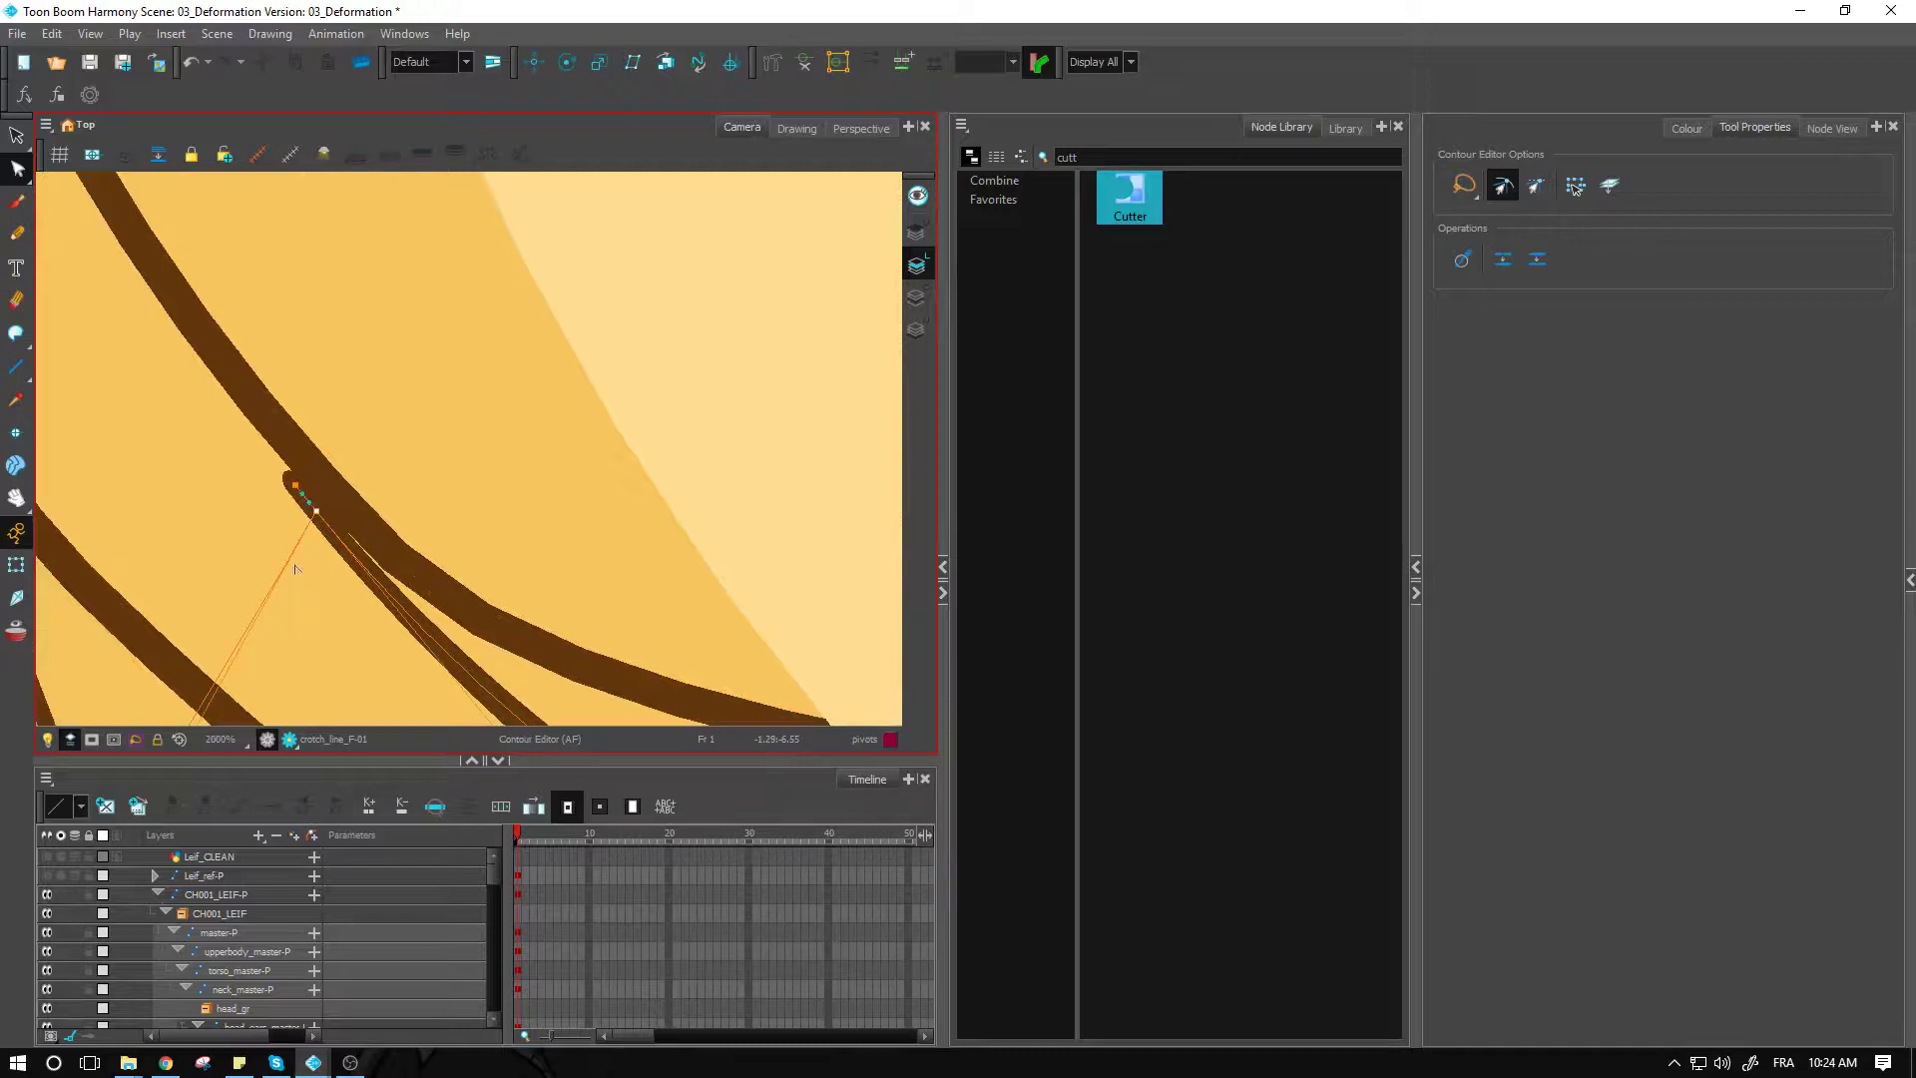
pyautogui.keyDown('ctrl'); pyautogui.click(277, 582); pyautogui.keyUp('ctrl')
pyautogui.click(316, 511)
pyautogui.press('Delete')
pyautogui.moveTo(276, 583)
pyautogui.mouseDown()
pyautogui.moveTo(271, 469)
pyautogui.moveTo(297, 486)
pyautogui.mouseUp()
pyautogui.moveTo(345, 460)
pyautogui.mouseDown()
pyautogui.moveTo(263, 460)
pyautogui.moveTo(328, 493)
pyautogui.mouseUp()
# Step: Pull the curve at the viewer's left outward past the thigh's edge and smooth its lower bend
pyautogui.press('1')
pyautogui.press('1')
pyautogui.press('1')
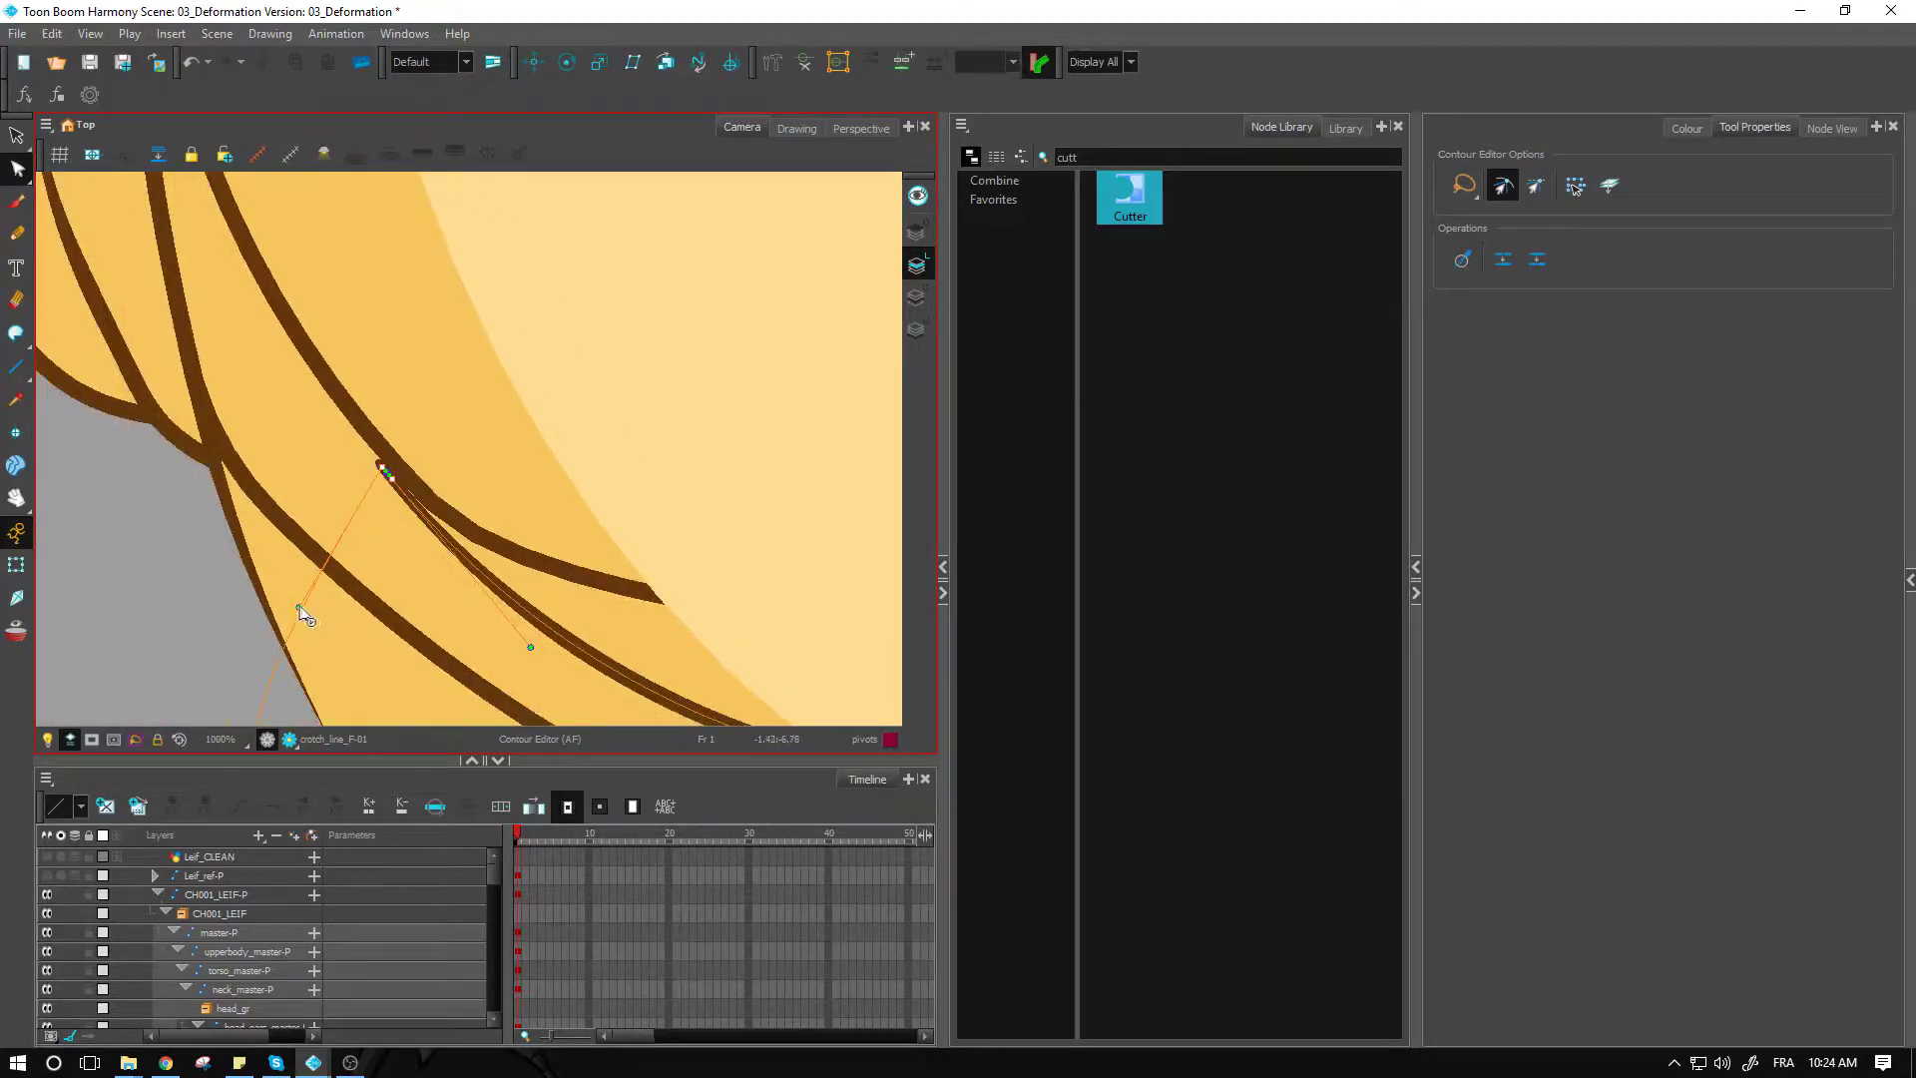
pyautogui.moveTo(300, 606); pyautogui.dragTo(186, 509)
pyautogui.press('1')
pyautogui.press('1')
pyautogui.press('1')
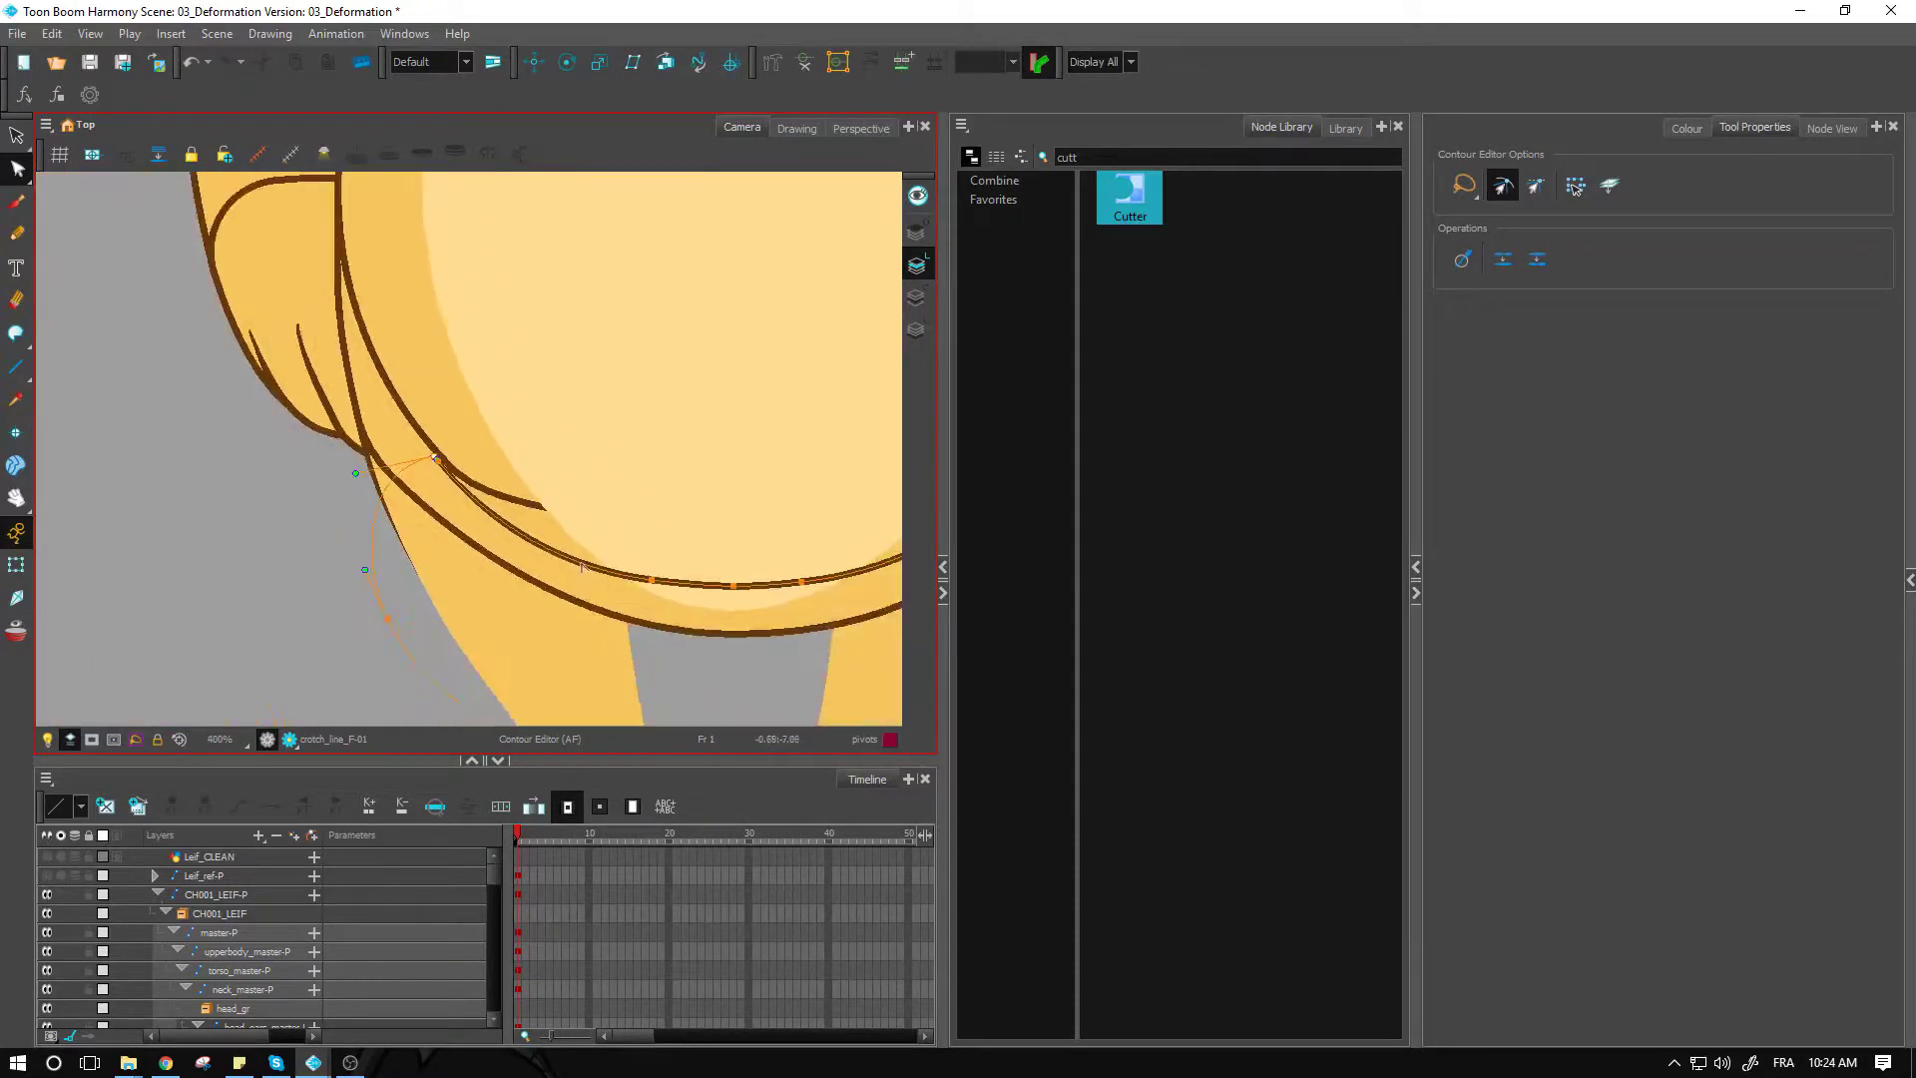
pyautogui.press('space')
pyautogui.moveTo(752, 664); pyautogui.dragTo(519, 496)
pyautogui.press('1')
pyautogui.press('1')
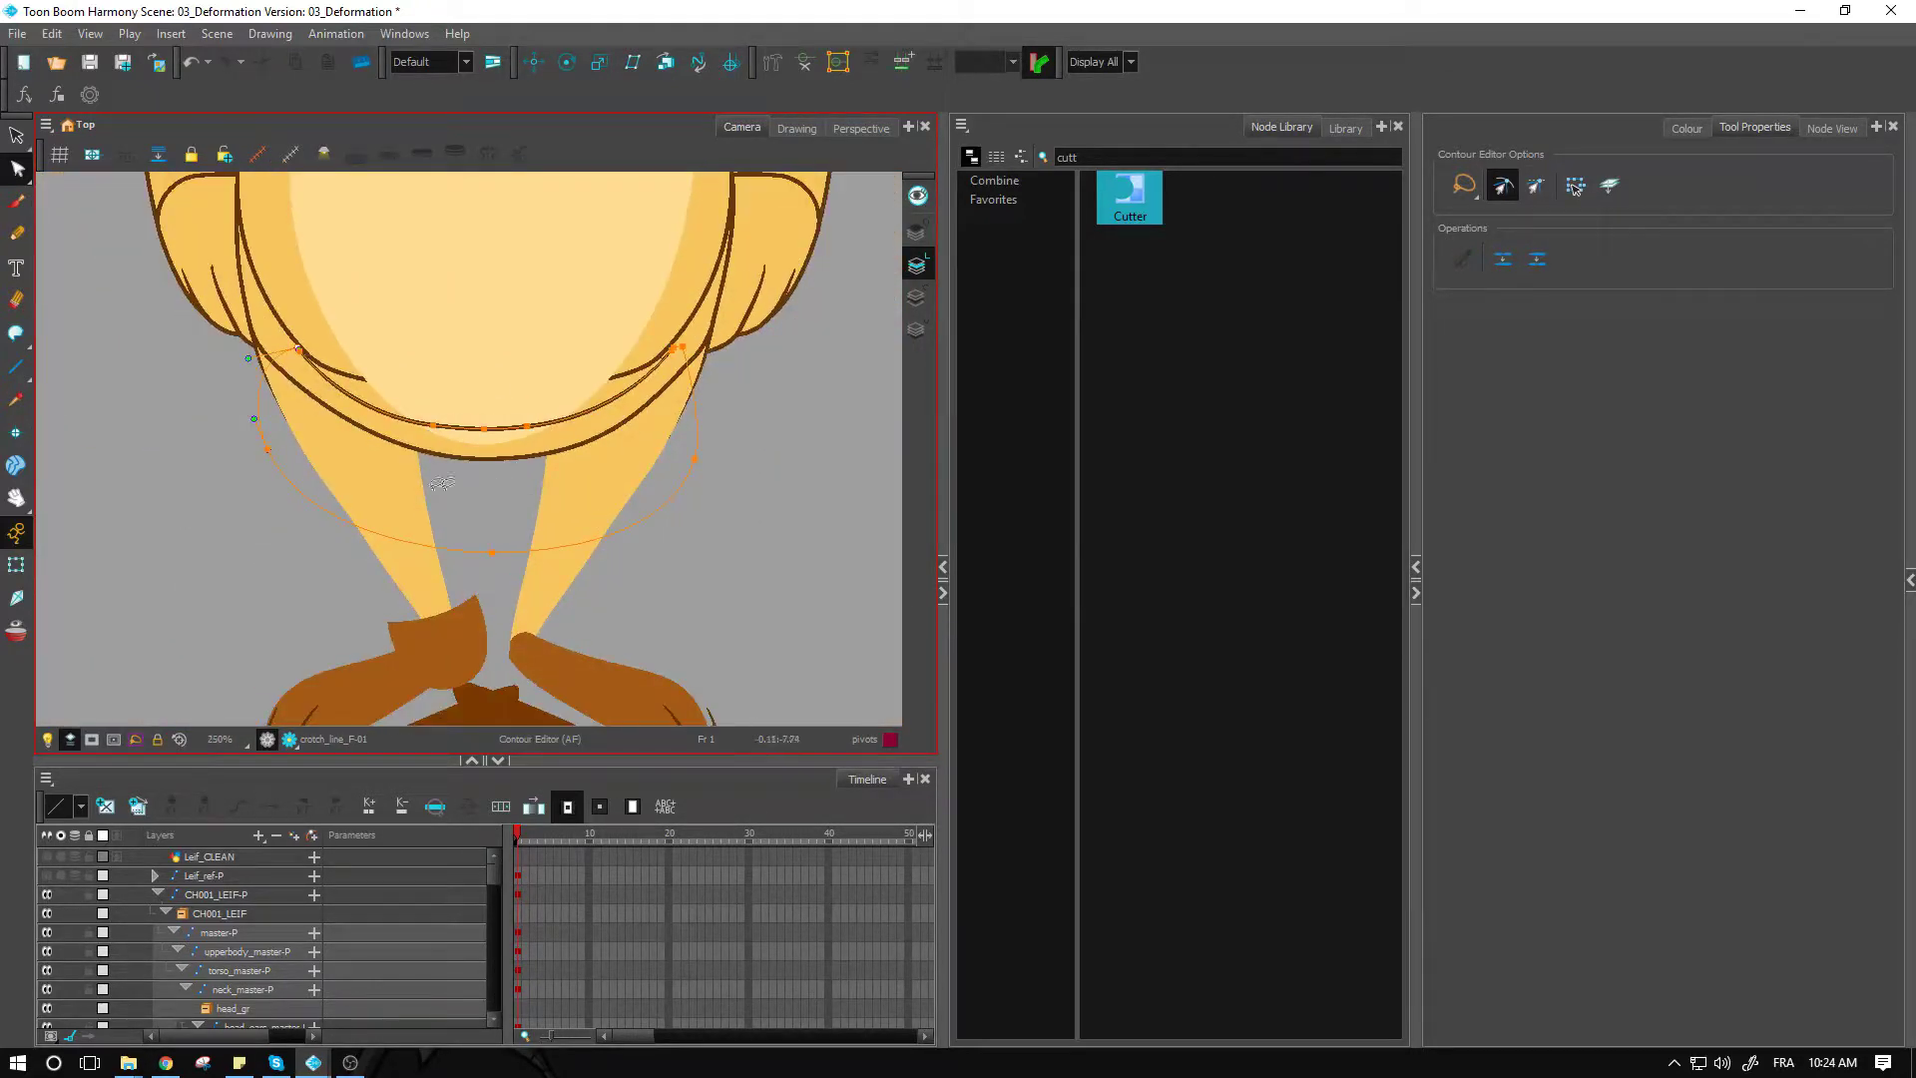
pyautogui.moveTo(276, 457); pyautogui.dragTo(276, 480)
pyautogui.click(547, 508)
# Step: Fill the enclosed area below the crotch line with the pivots colour from the CH001_Leif palette
pyautogui.moveTo(16, 333); pyautogui.dragTo(61, 329)
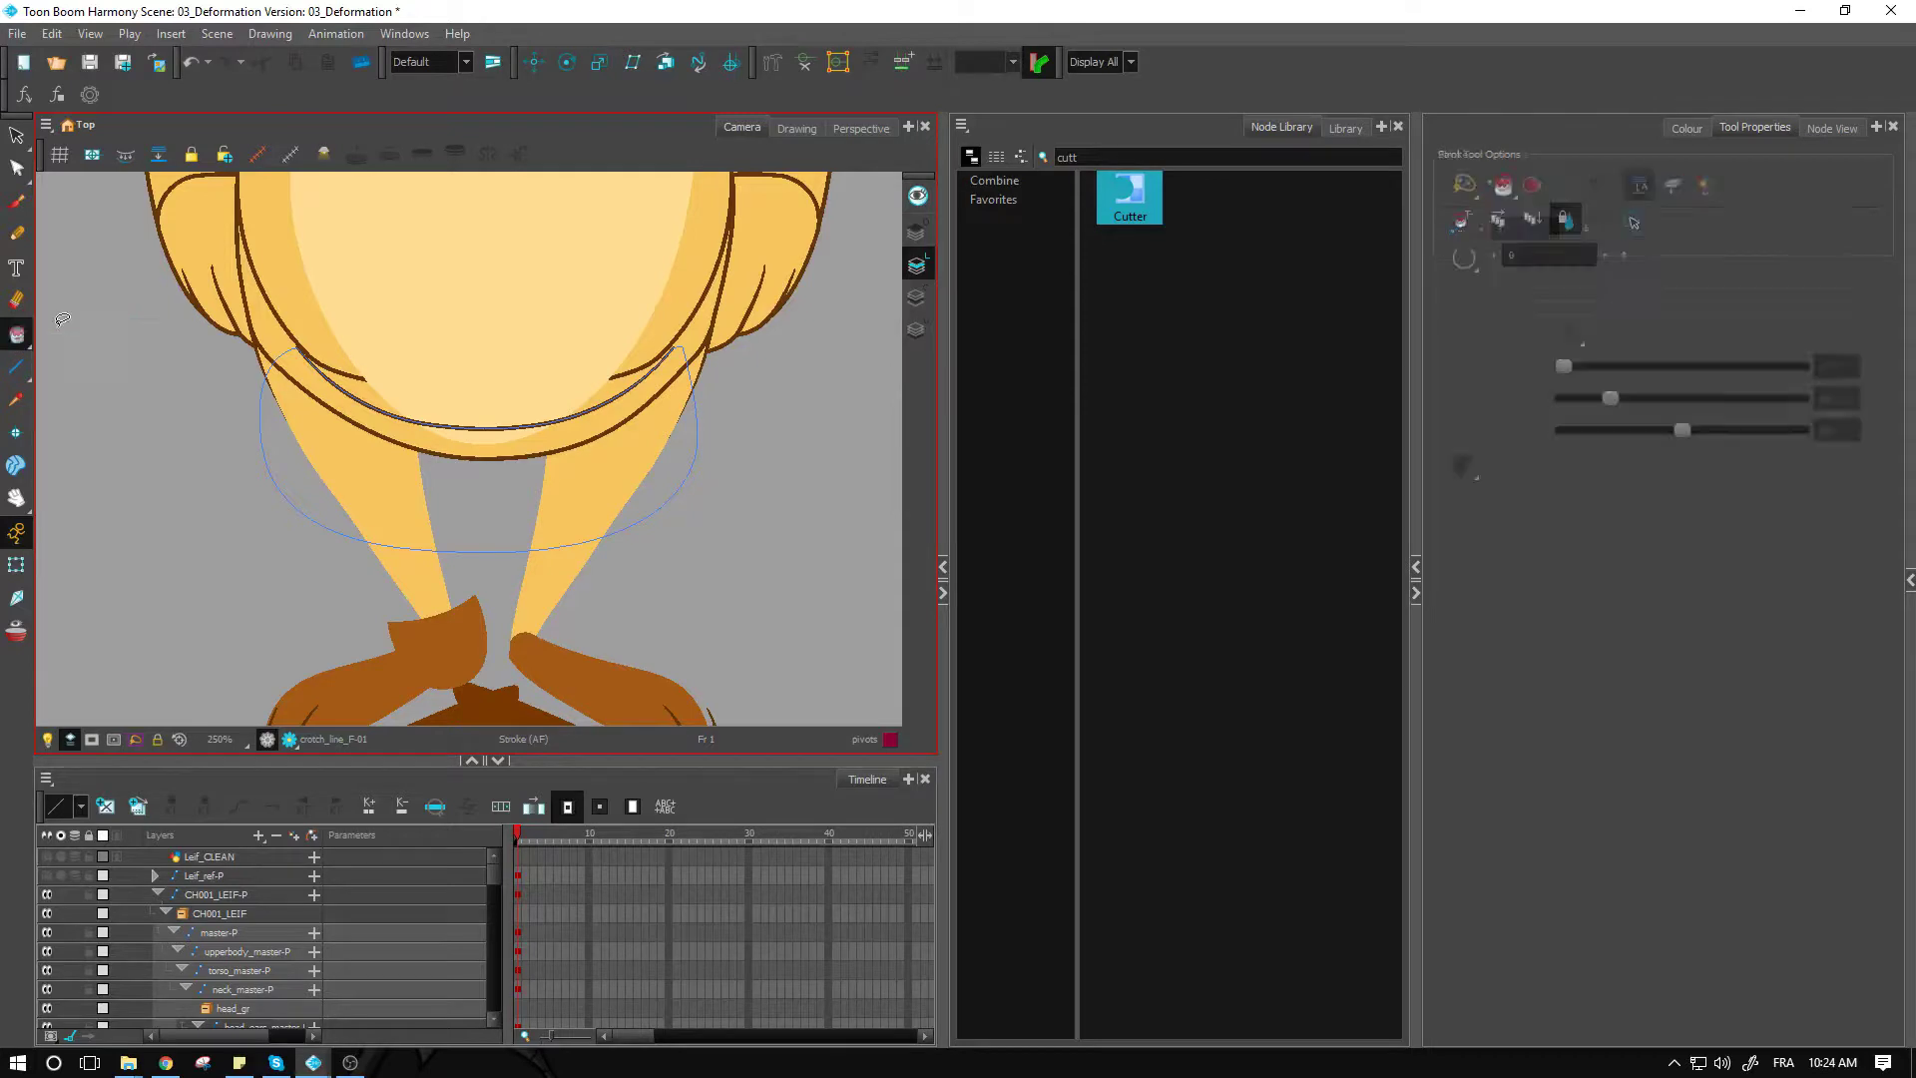
pyautogui.click(1686, 128)
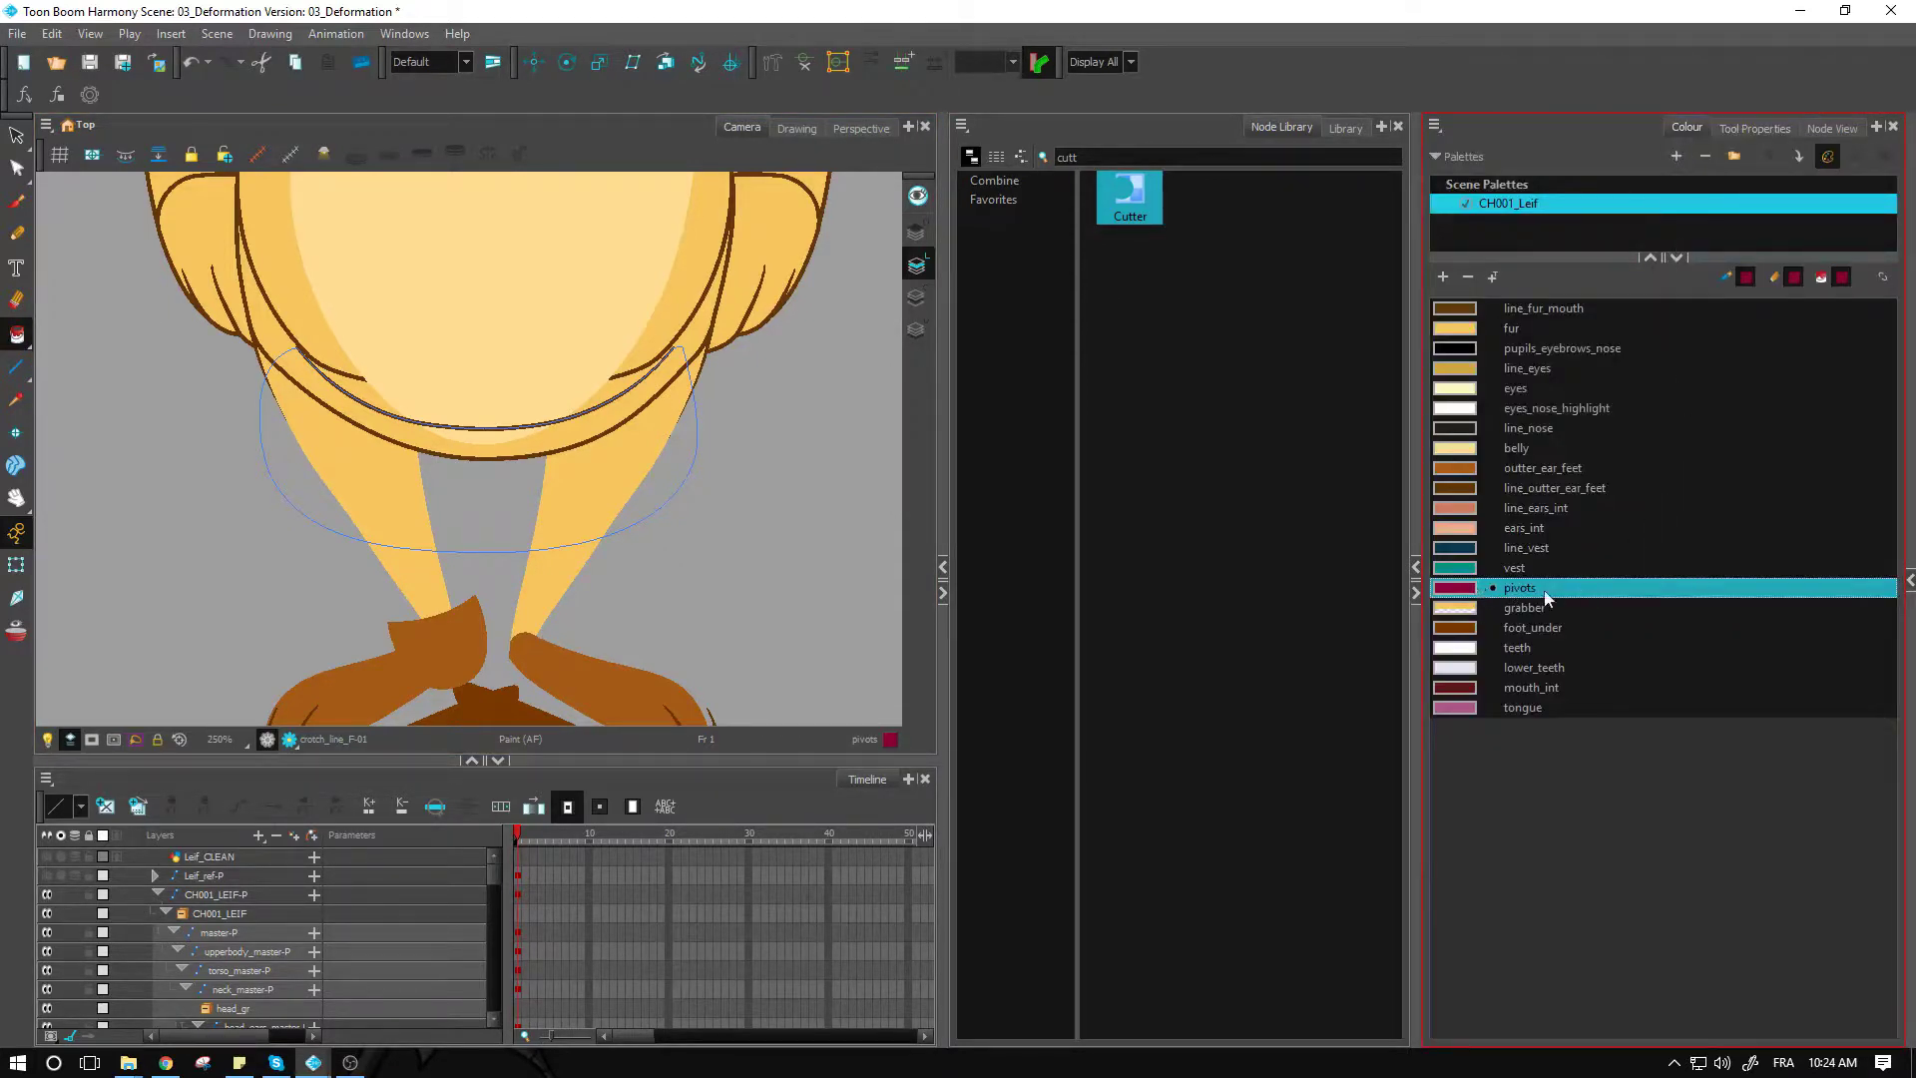
pyautogui.click(464, 535)
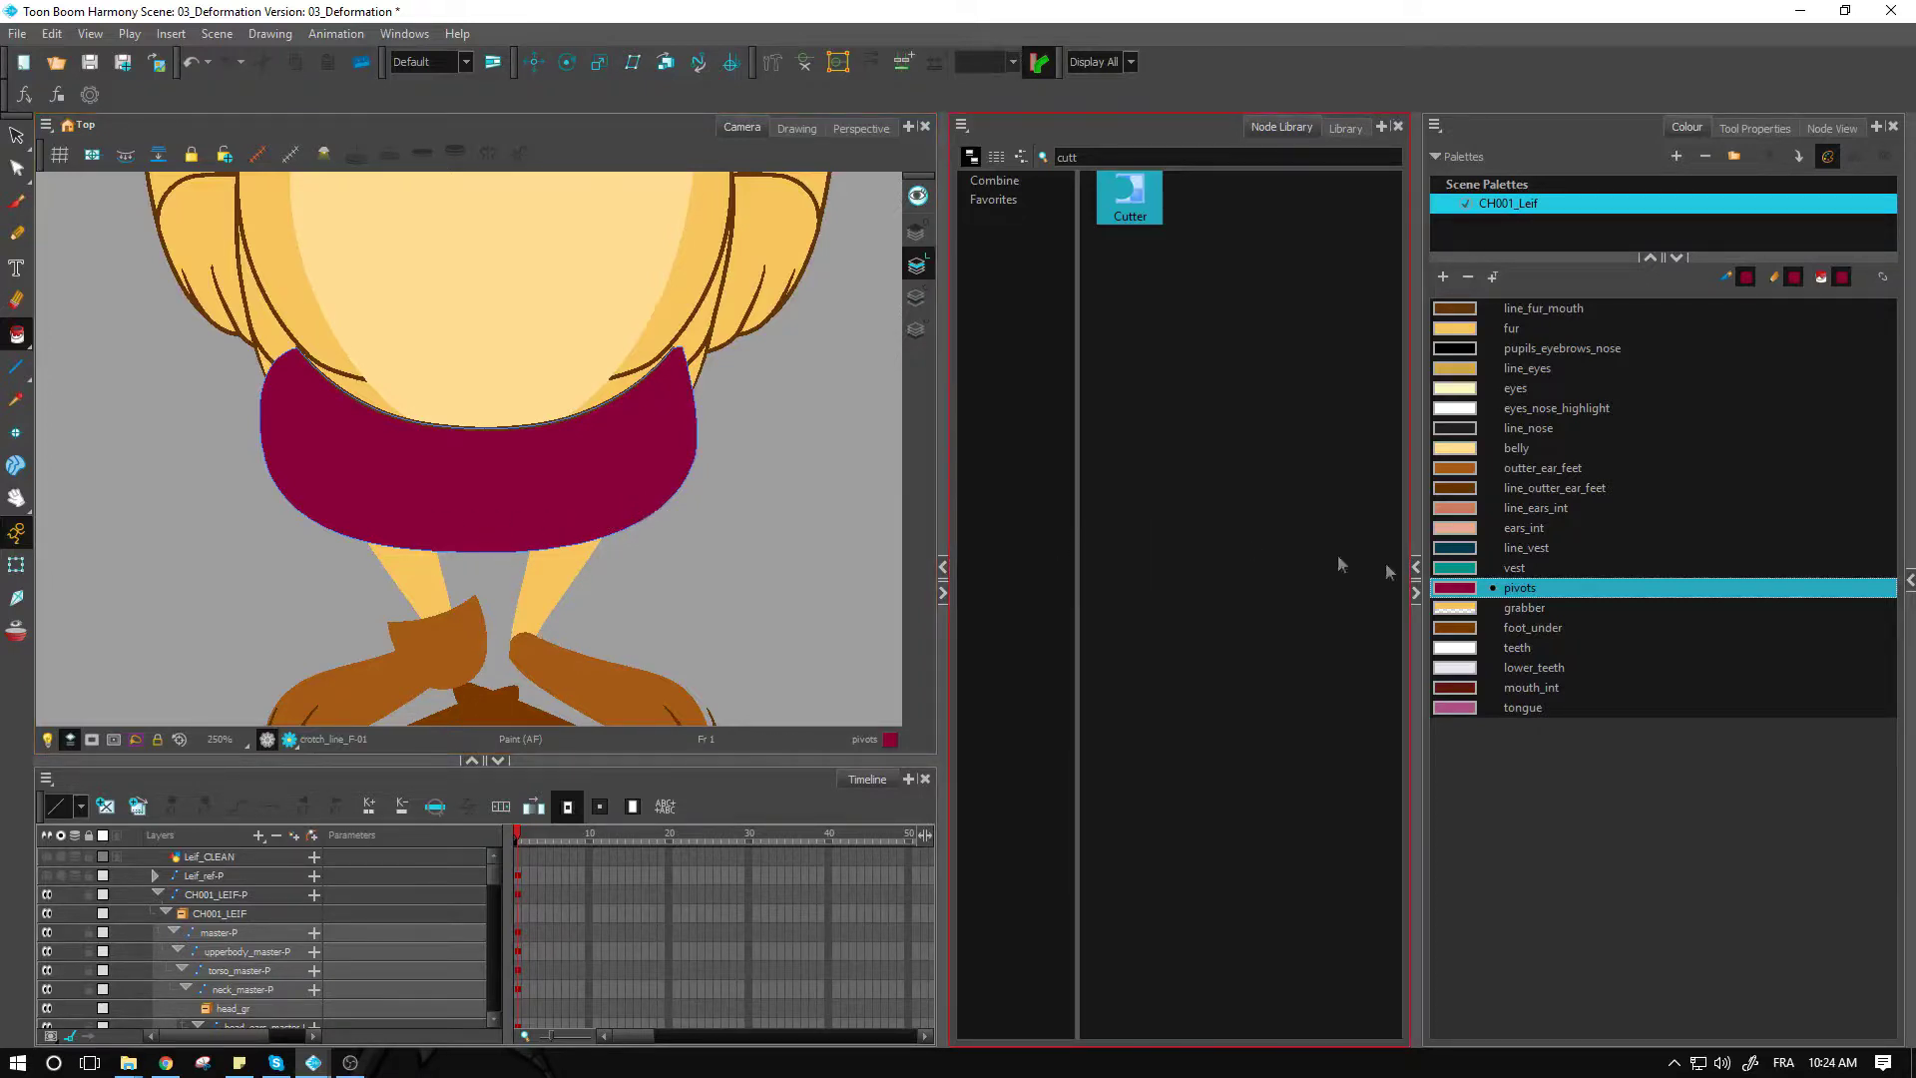
pyautogui.click(1494, 587)
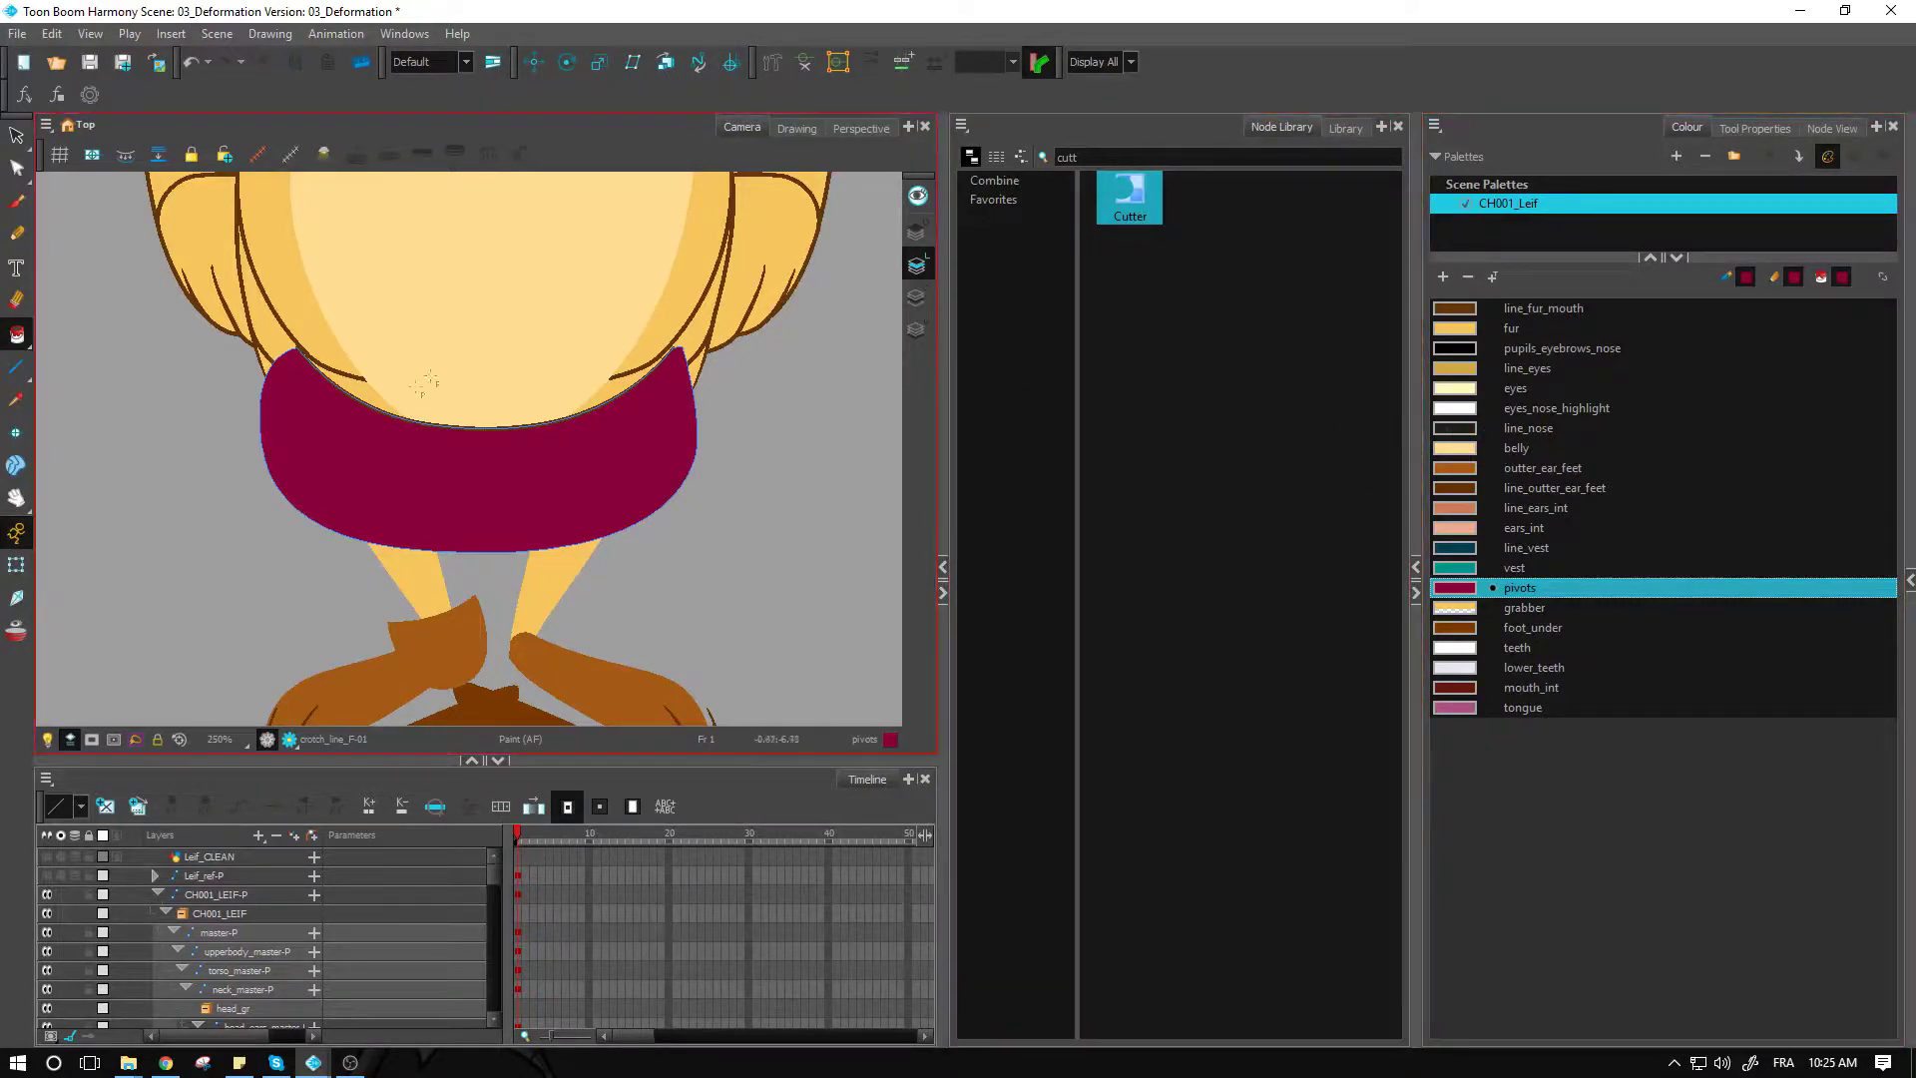
# Step: Select the filled crotch line drawing with the Transform tool to check the painted shape against the belly
pyautogui.click(16, 565)
pyautogui.click(588, 463)
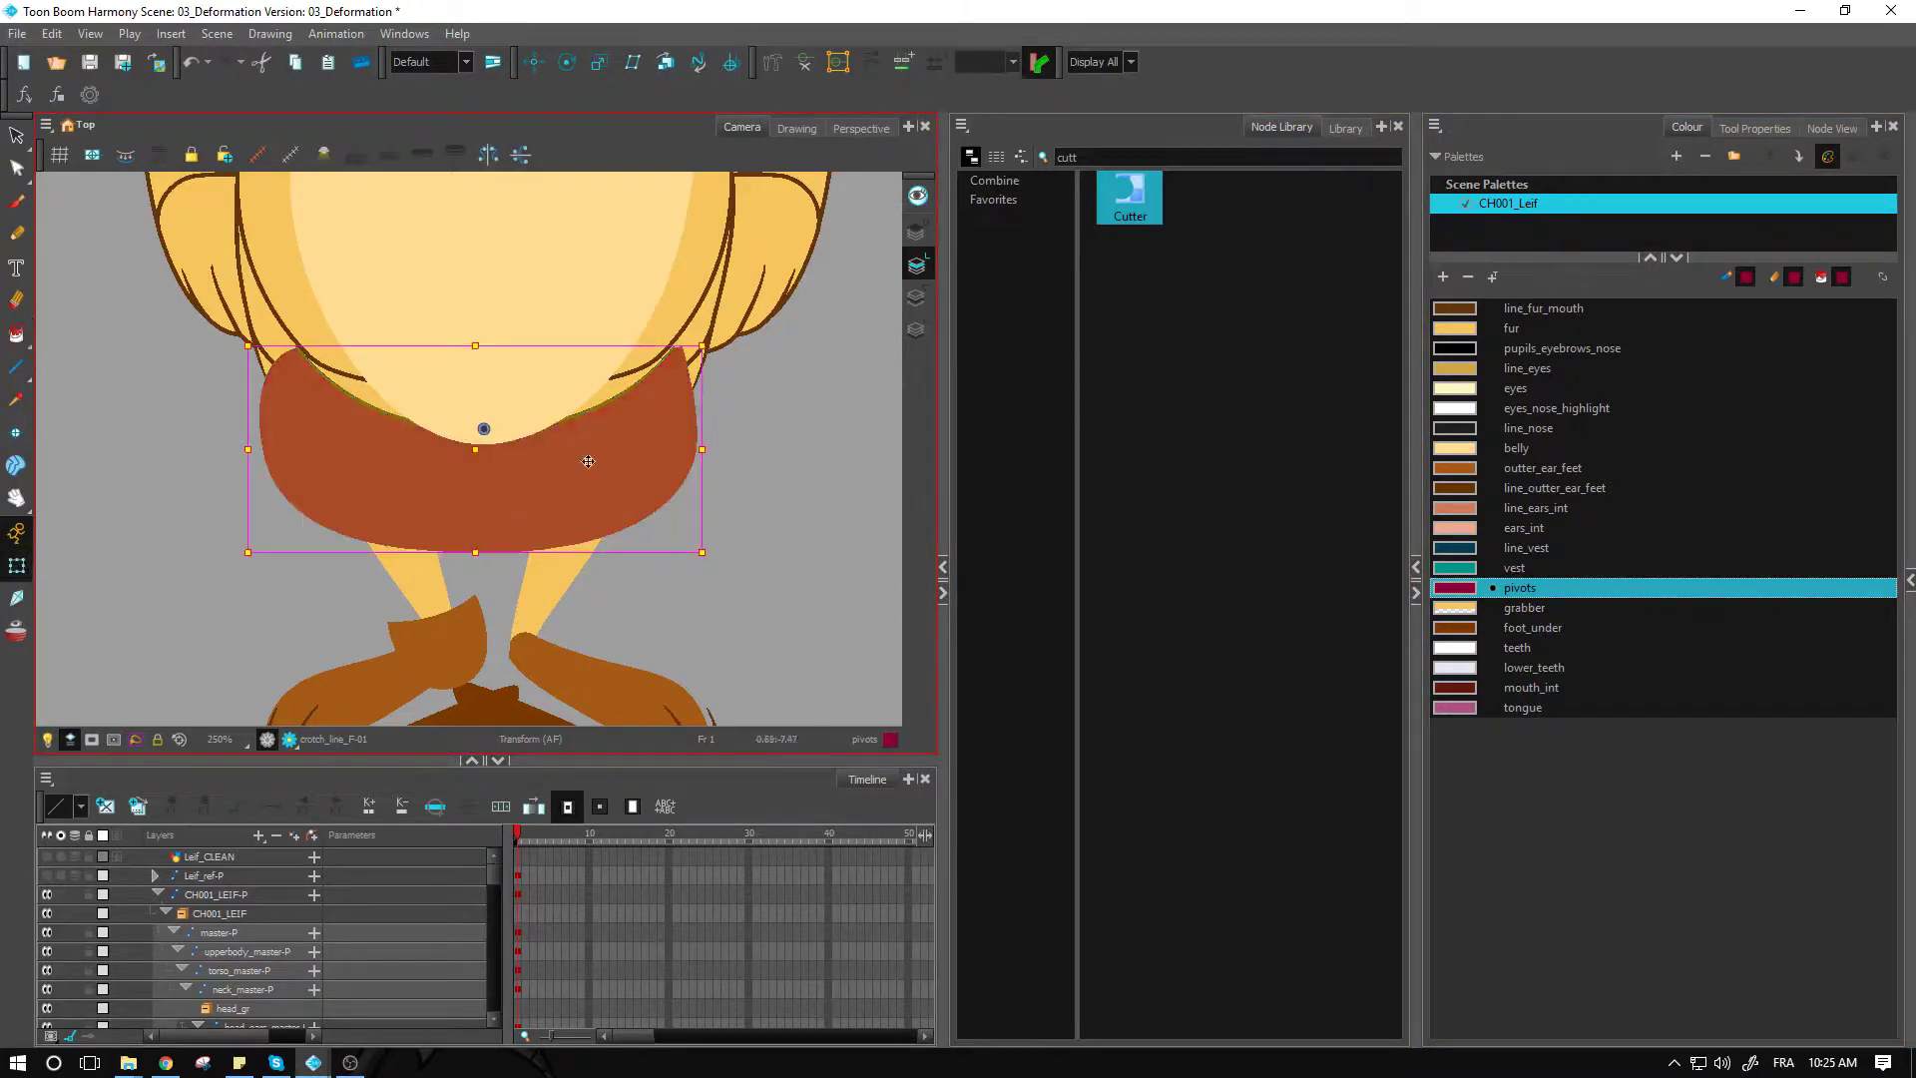
pyautogui.click(825, 458)
pyautogui.click(608, 479)
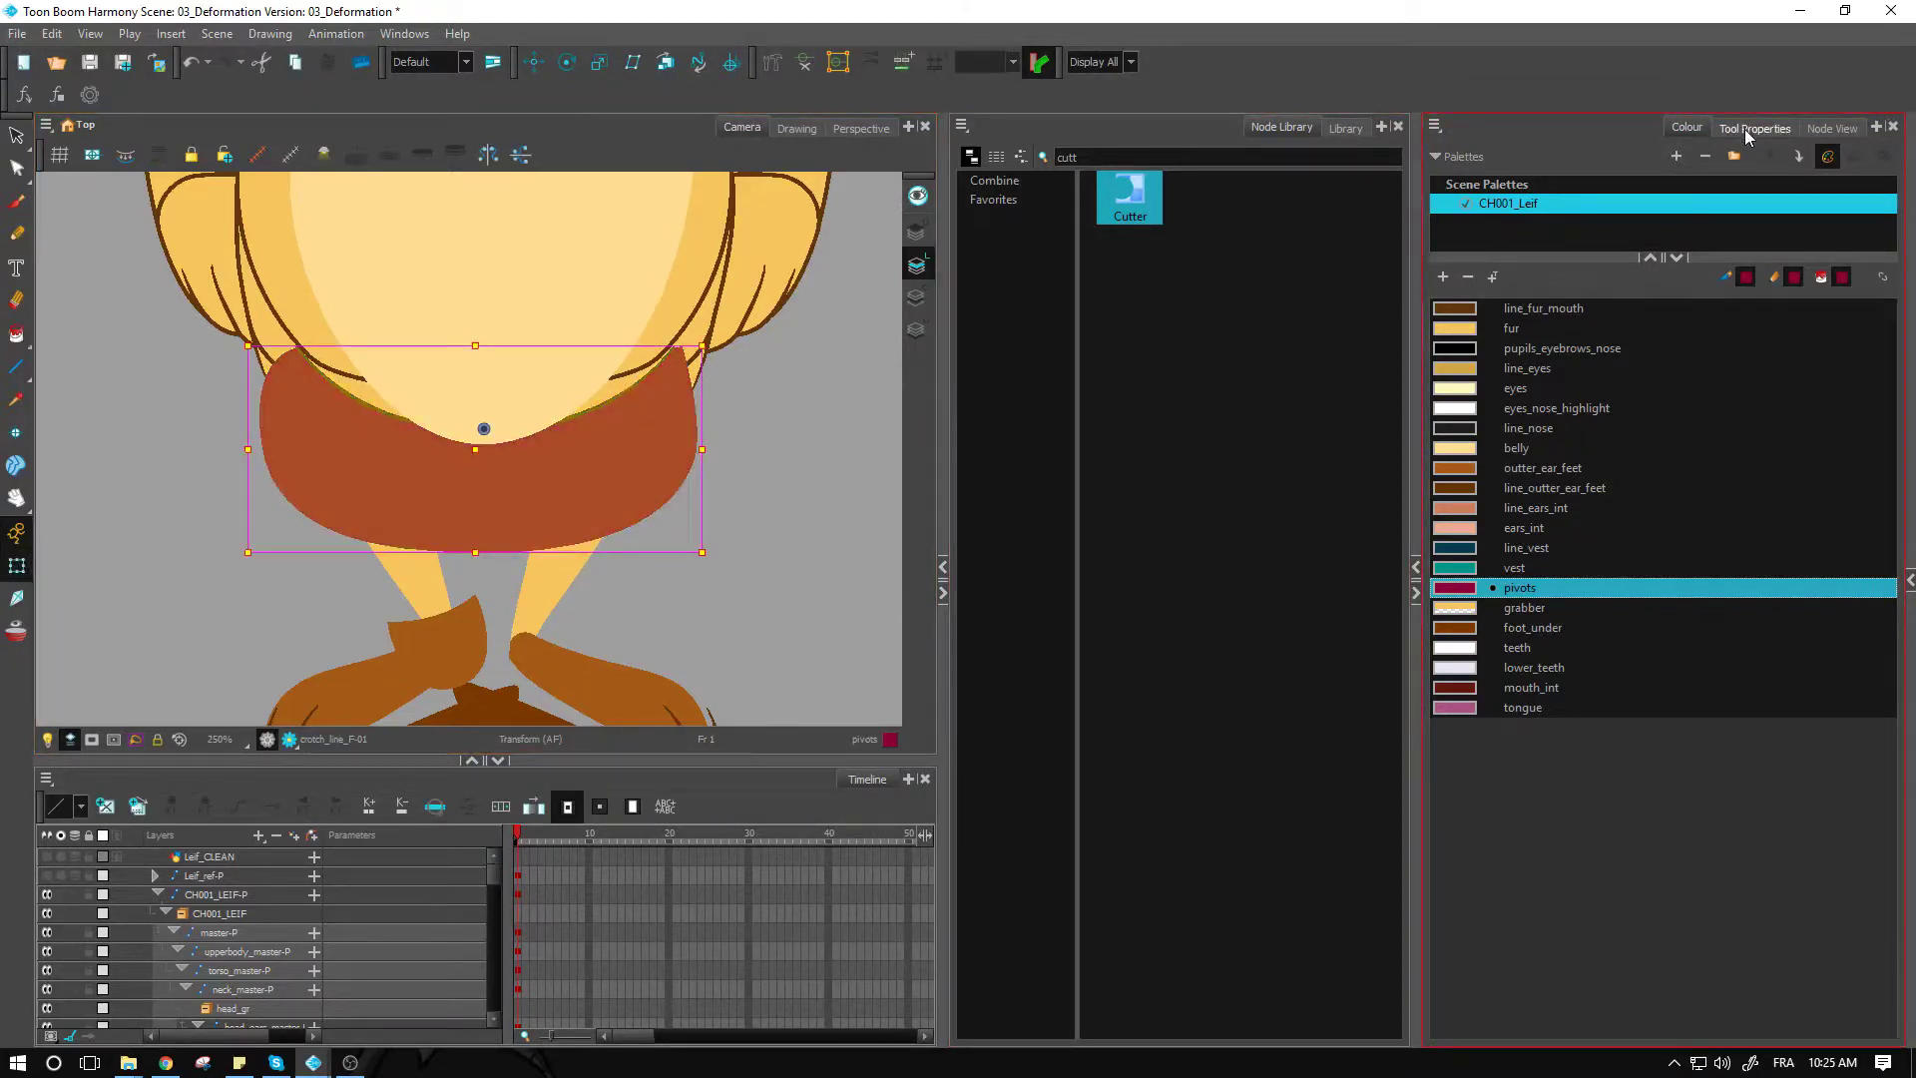
# Step: Add a Cutter node to the node network below the crotch line's node group
pyautogui.click(1744, 128)
pyautogui.click(1830, 129)
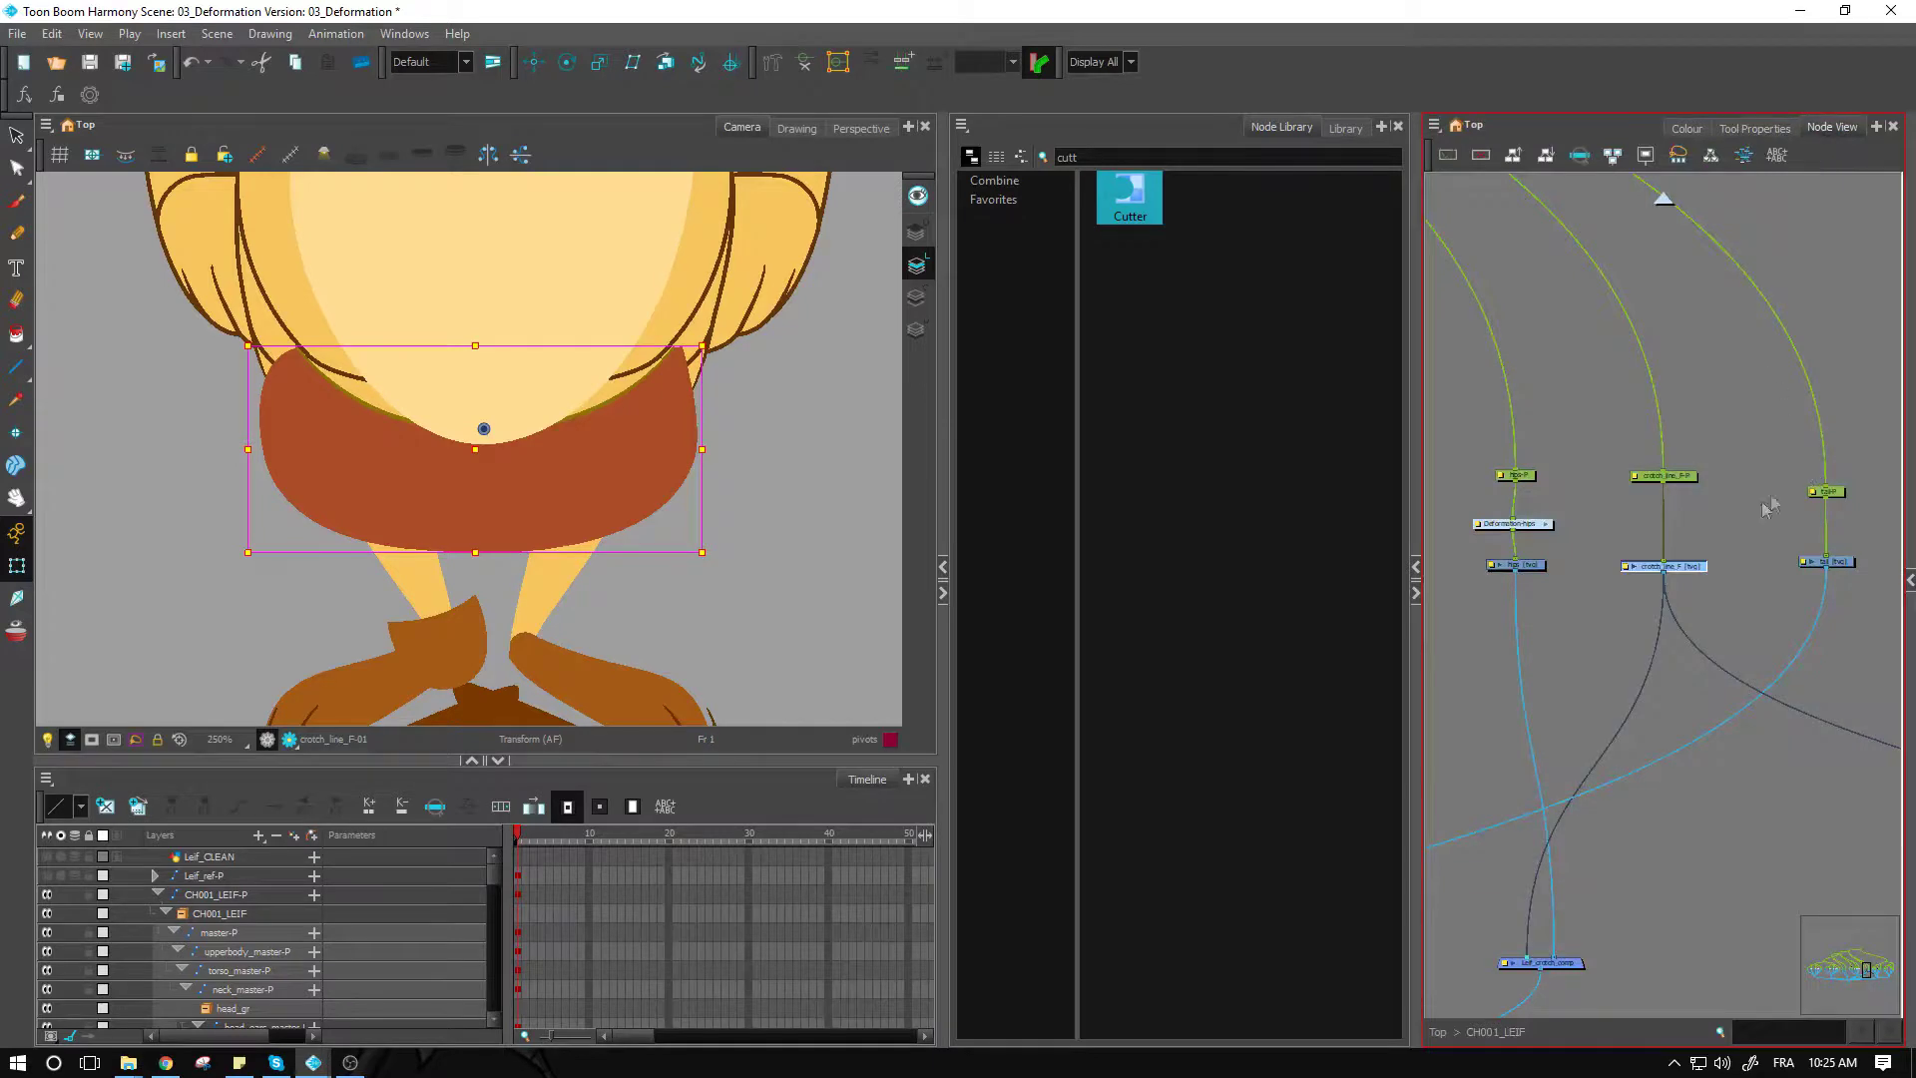
pyautogui.click(1721, 592)
pyautogui.click(1690, 568)
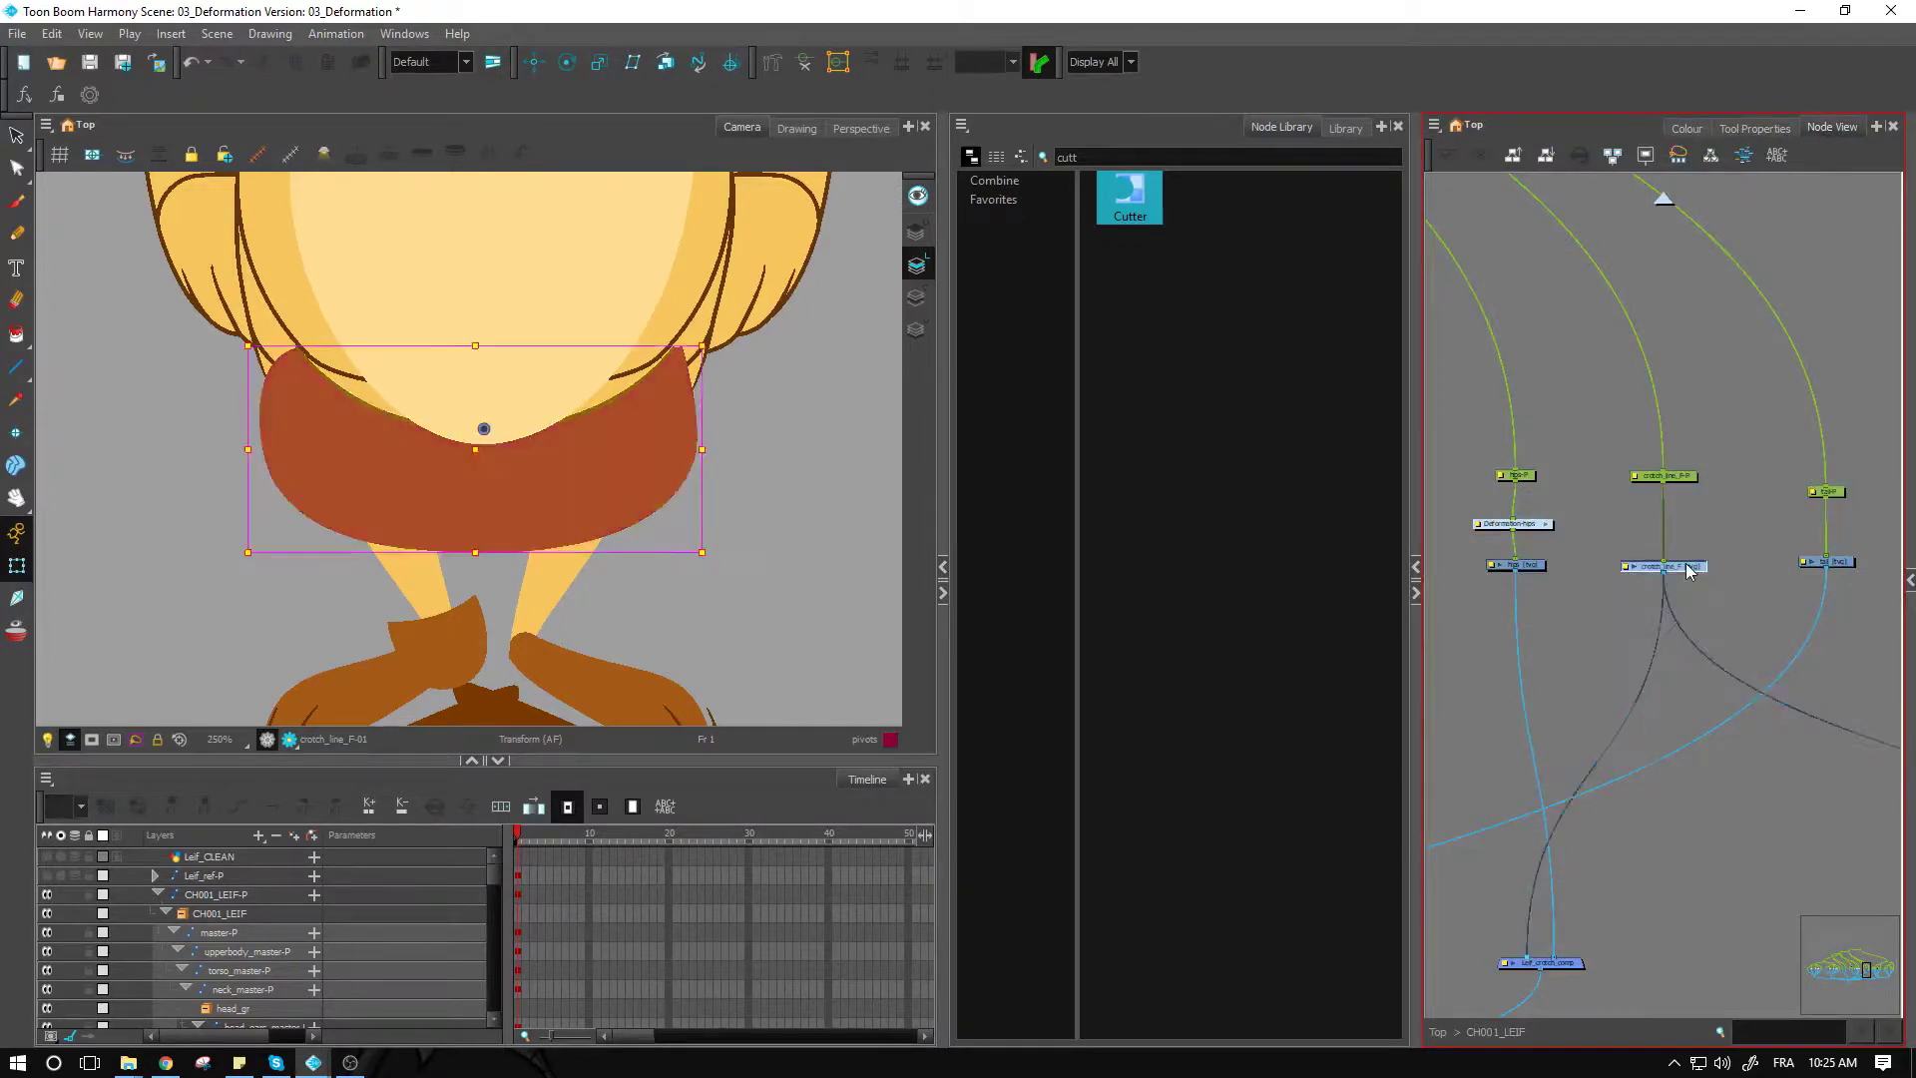
pyautogui.click(1133, 156)
pyautogui.click(1128, 200)
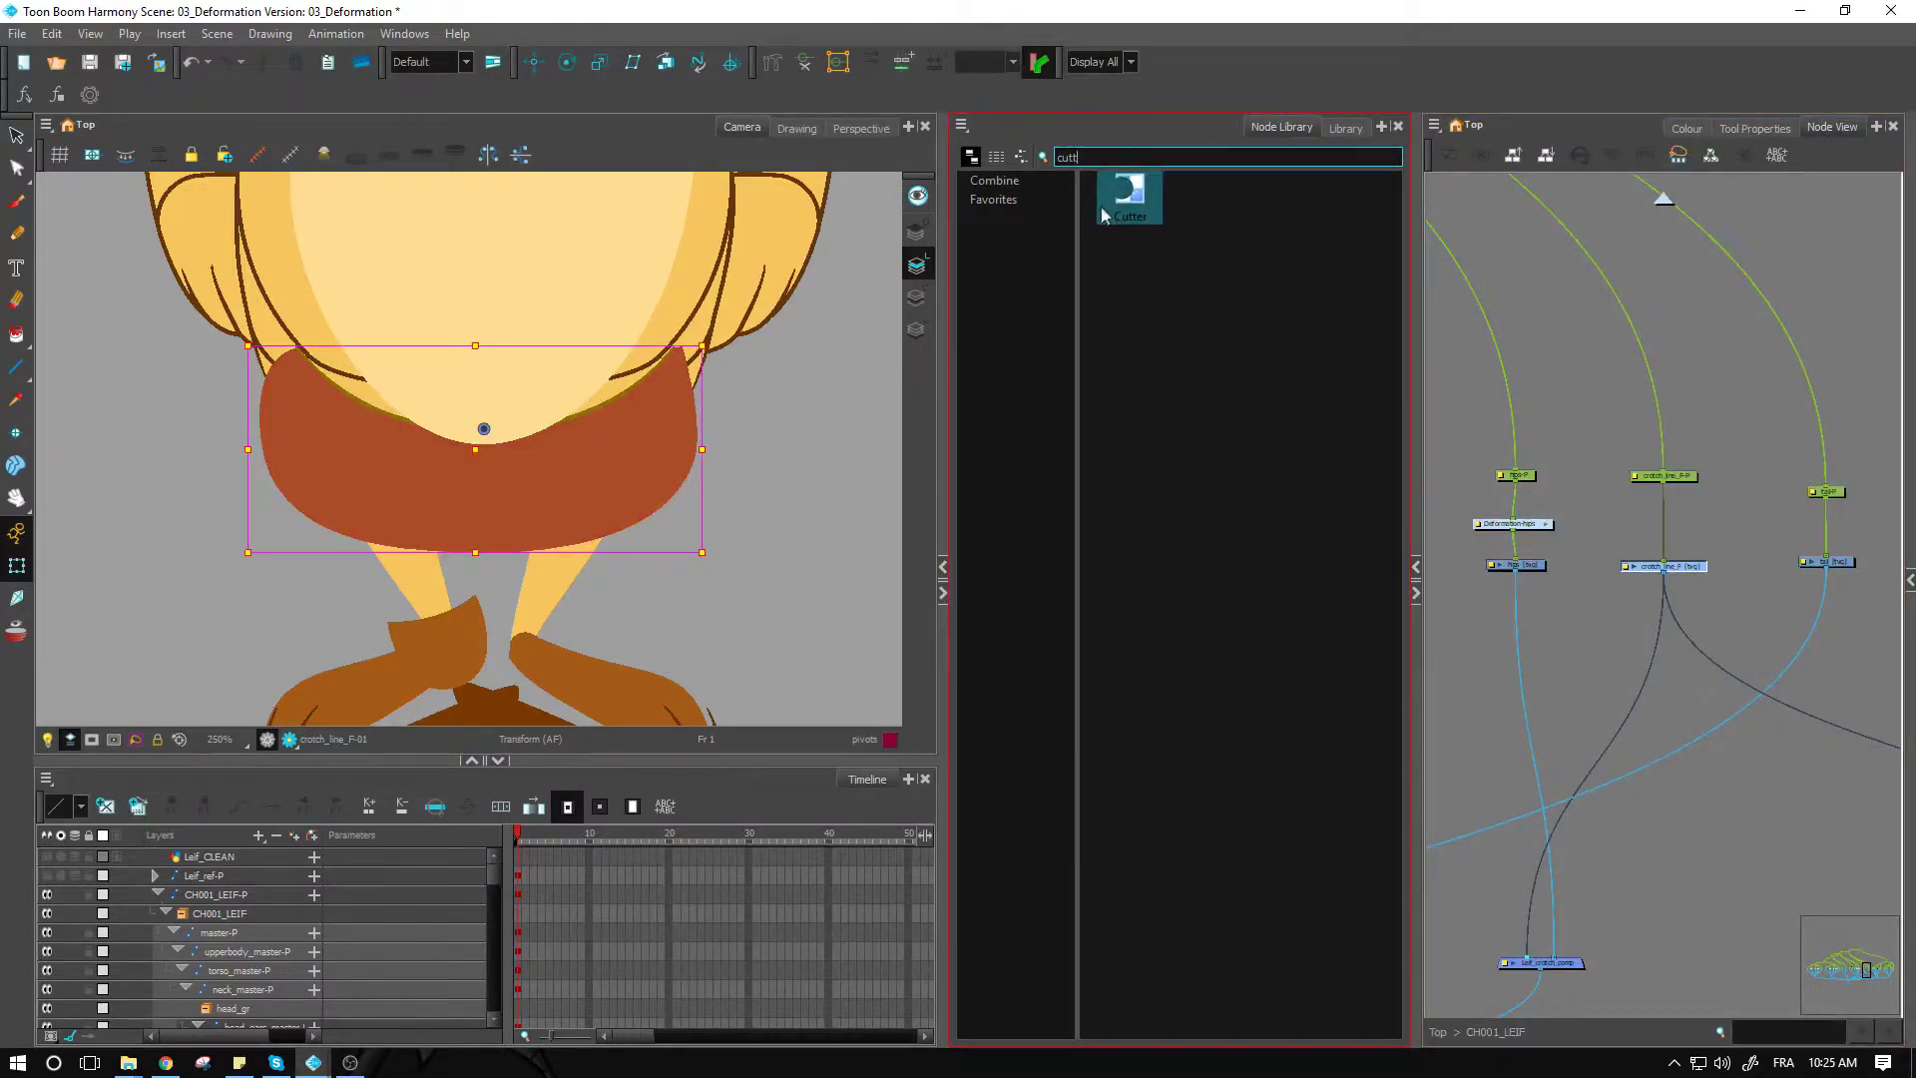
pyautogui.moveTo(1125, 206); pyautogui.dragTo(1677, 830)
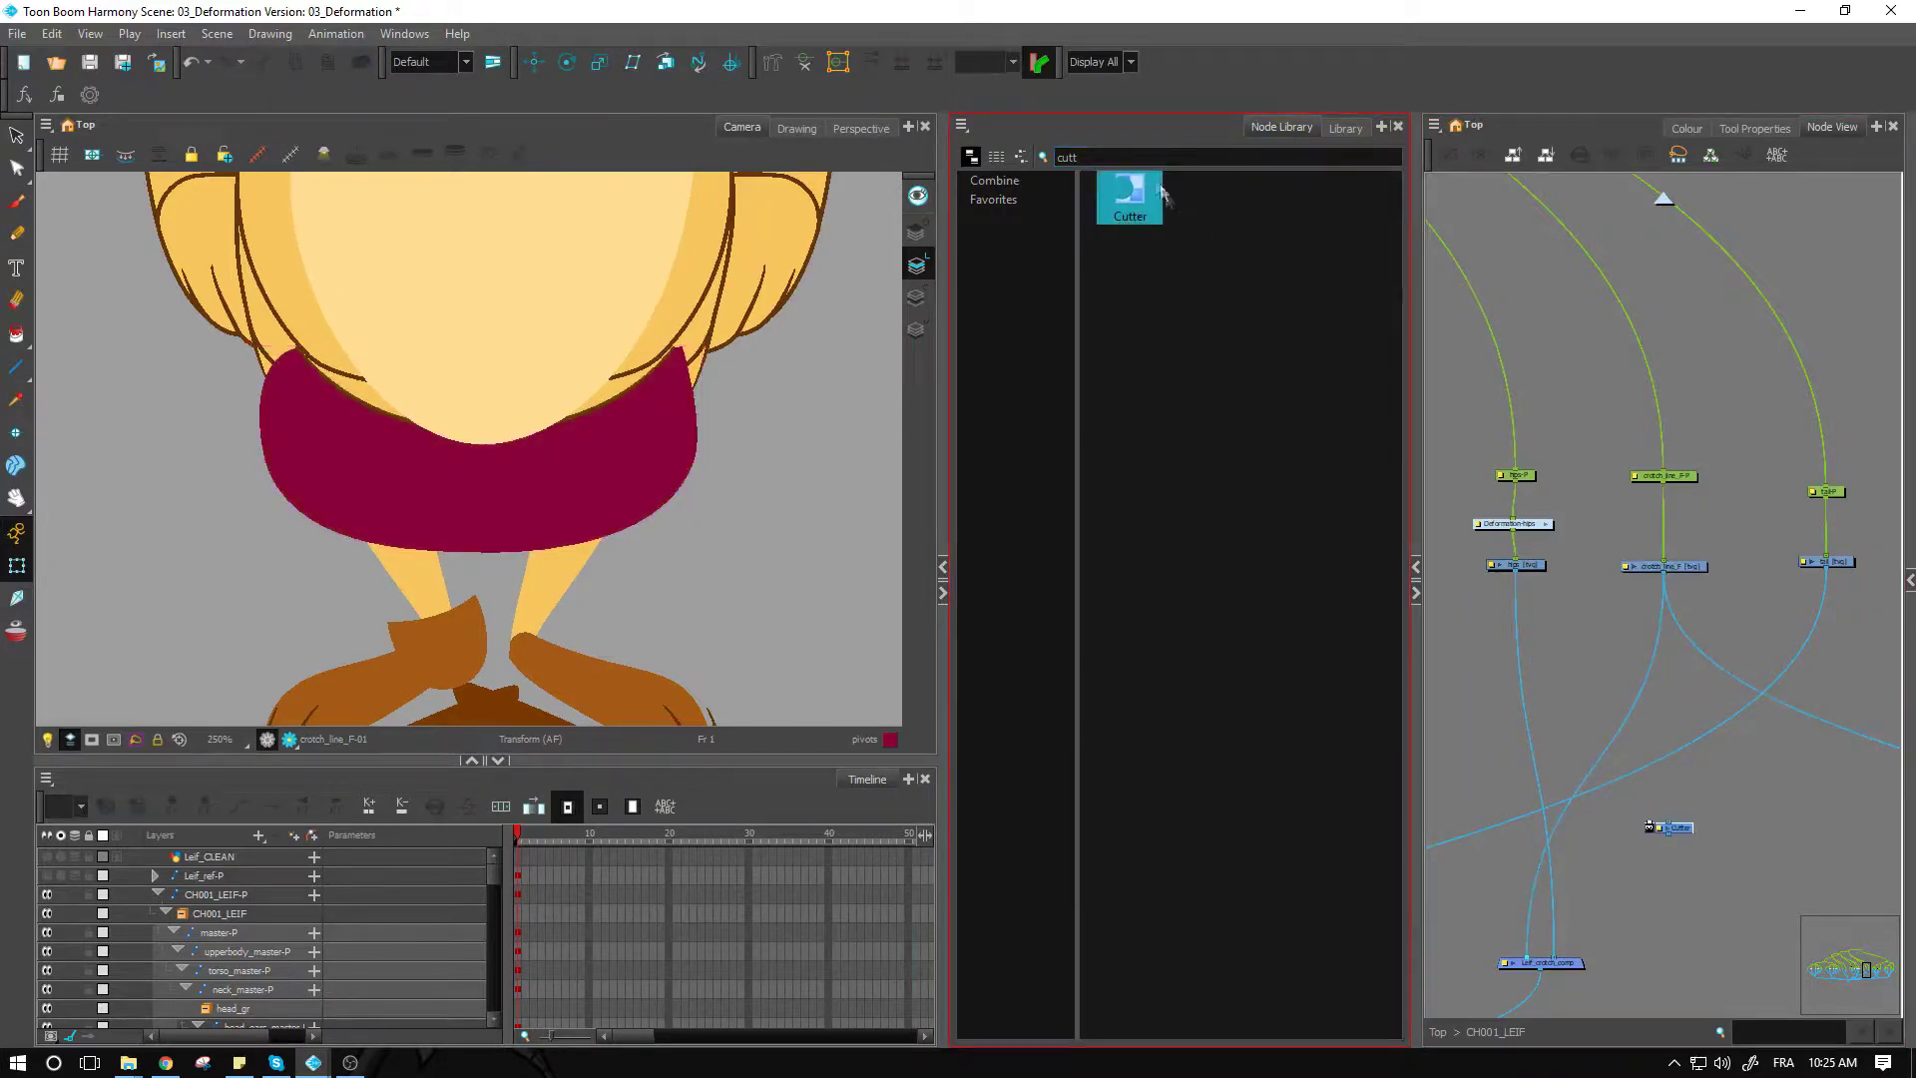
# Step: Search the node library for colour and insert a Colour Selector node between the crotch_line_F drawing and Leif_crotch_comp
pyautogui.write('colour')
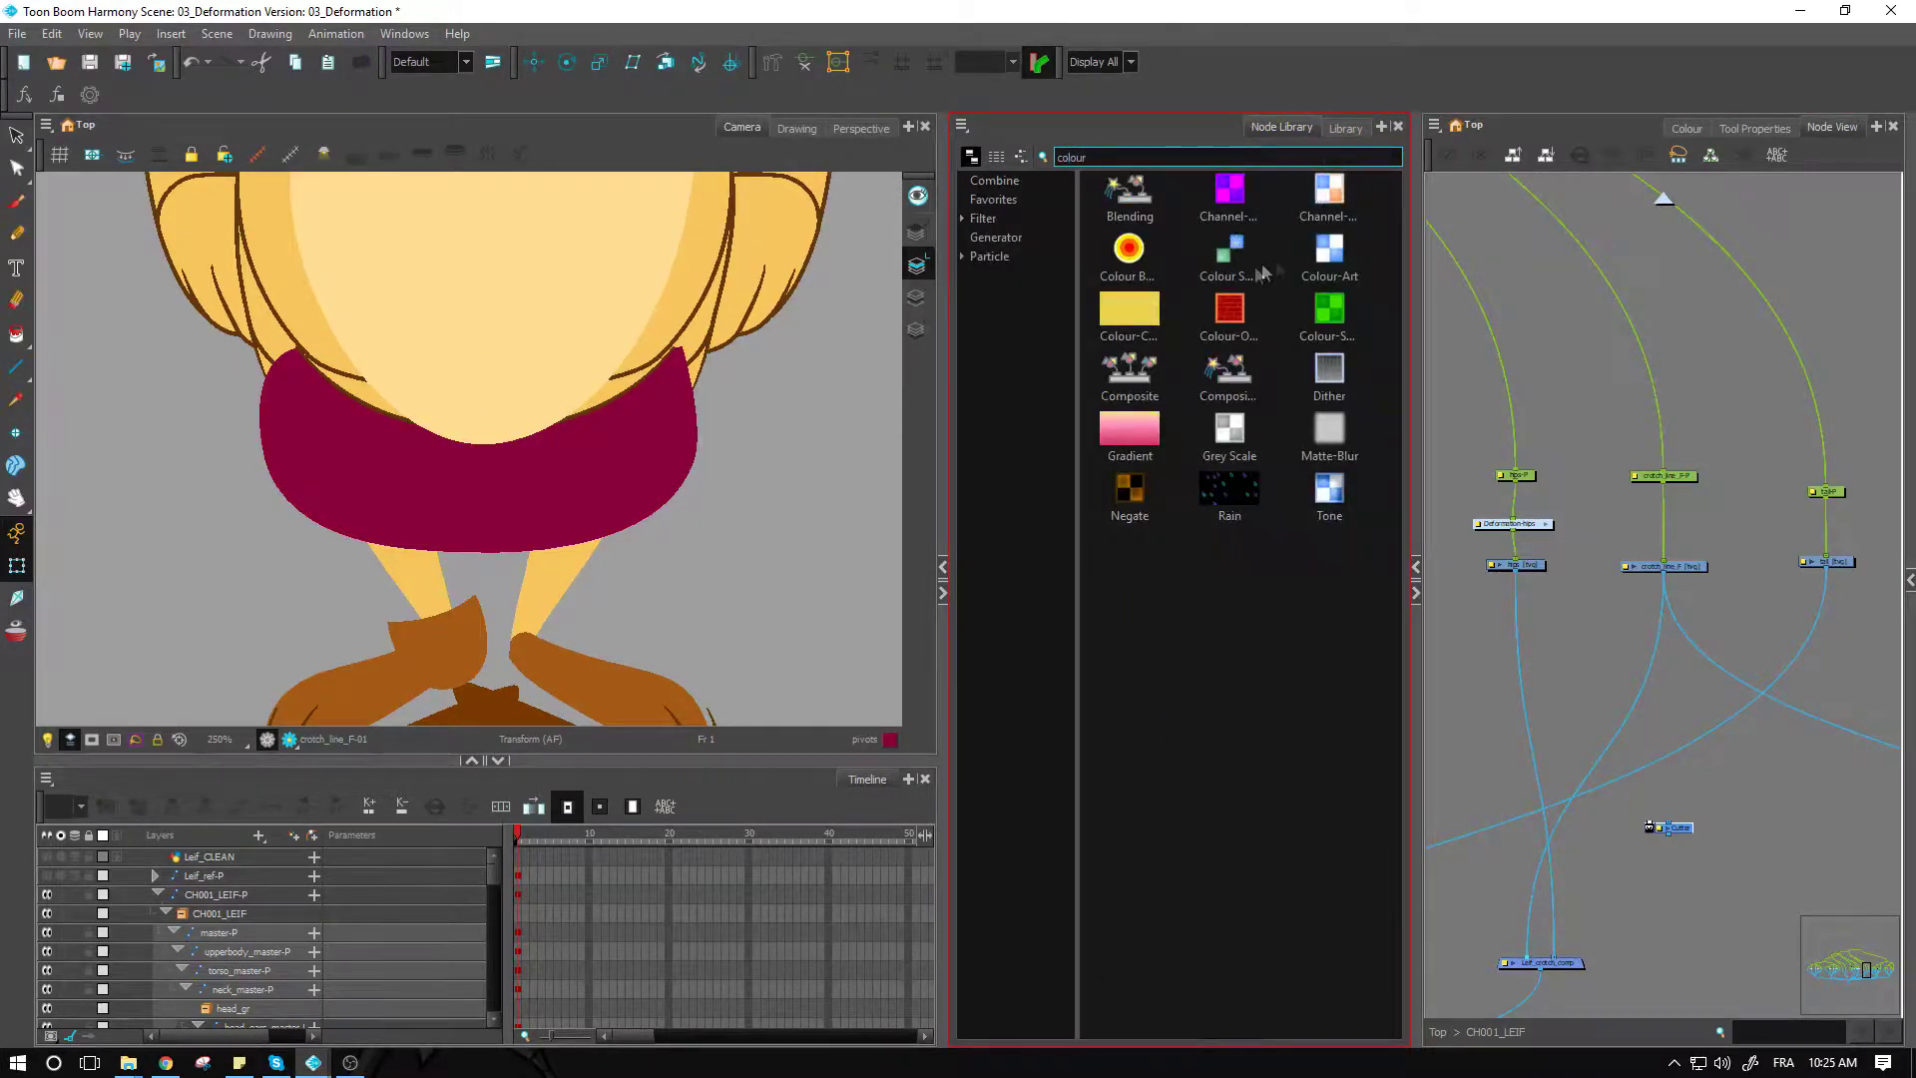
pyautogui.moveTo(1228, 254); pyautogui.dragTo(1637, 621)
pyautogui.click(595, 475)
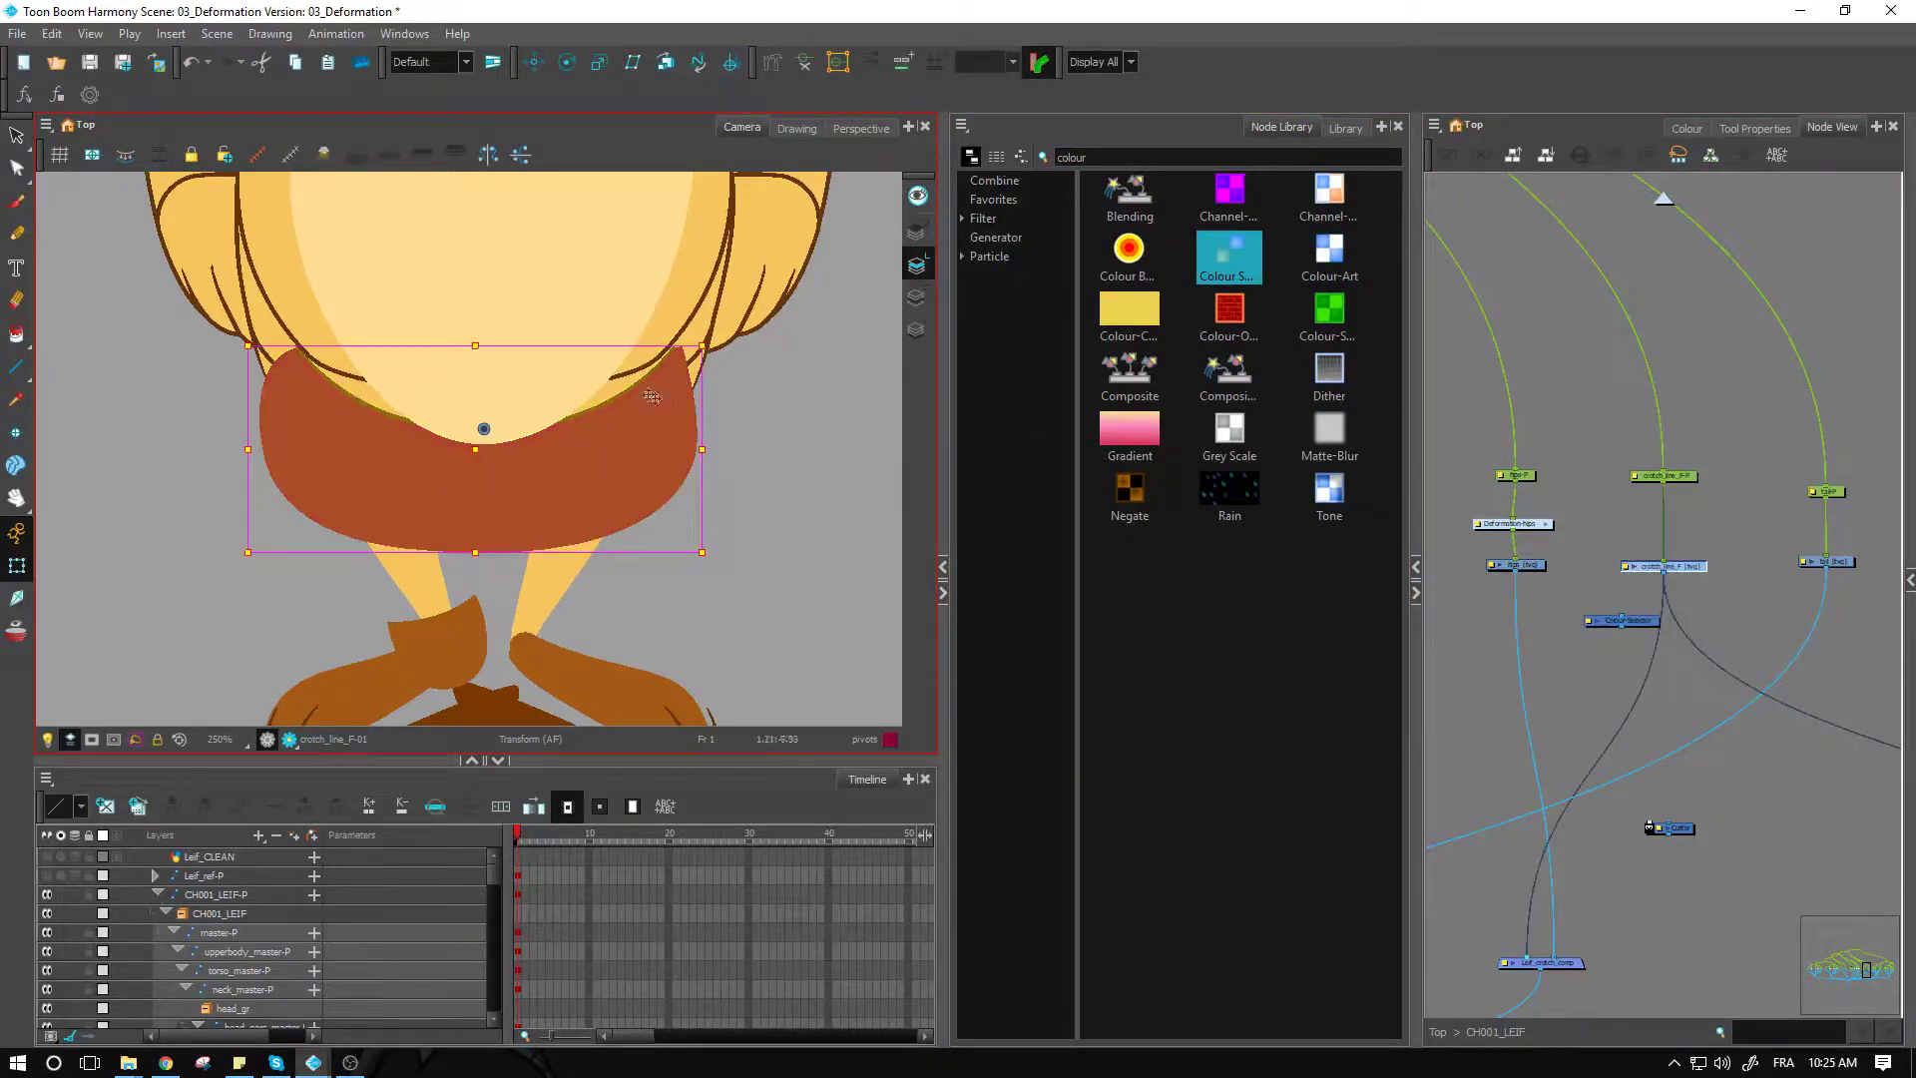
pyautogui.scroll(3, 1625, 593)
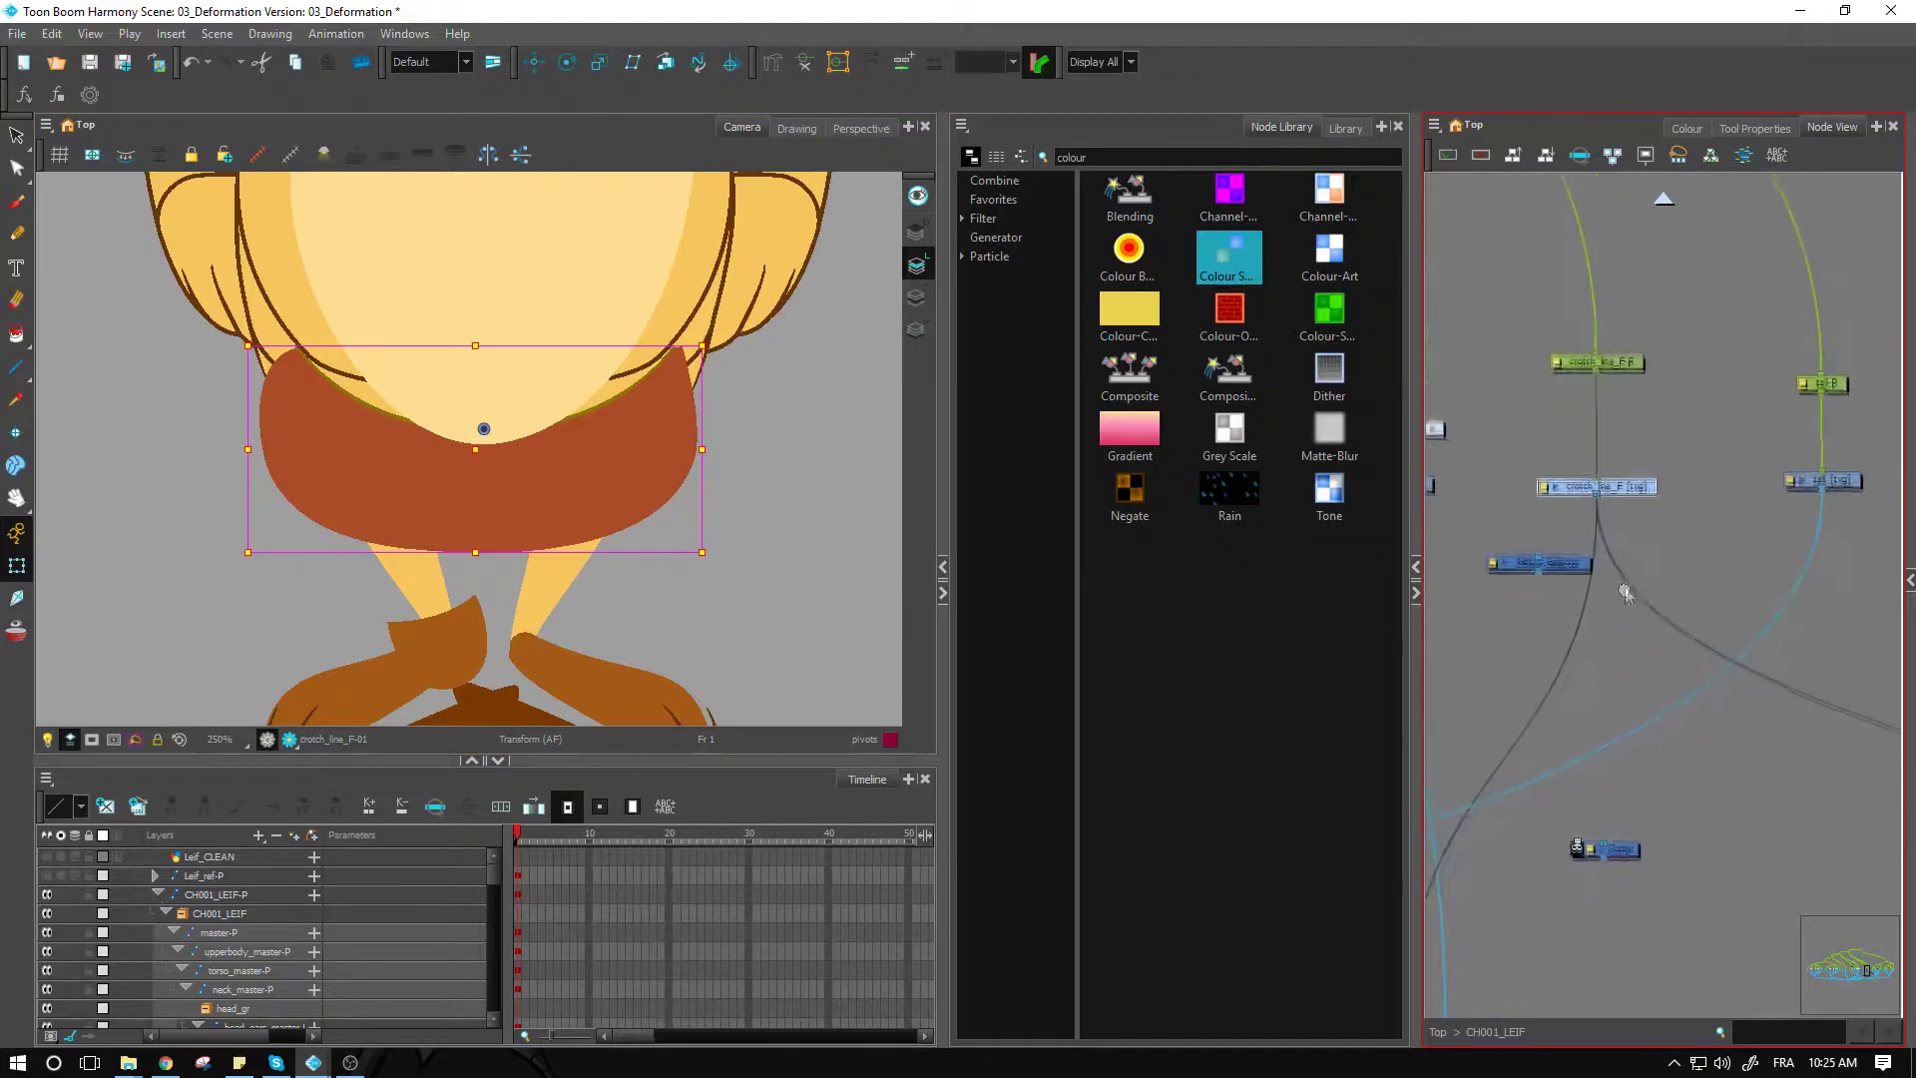
pyautogui.moveTo(1625, 593); pyautogui.dragTo(1686, 520)
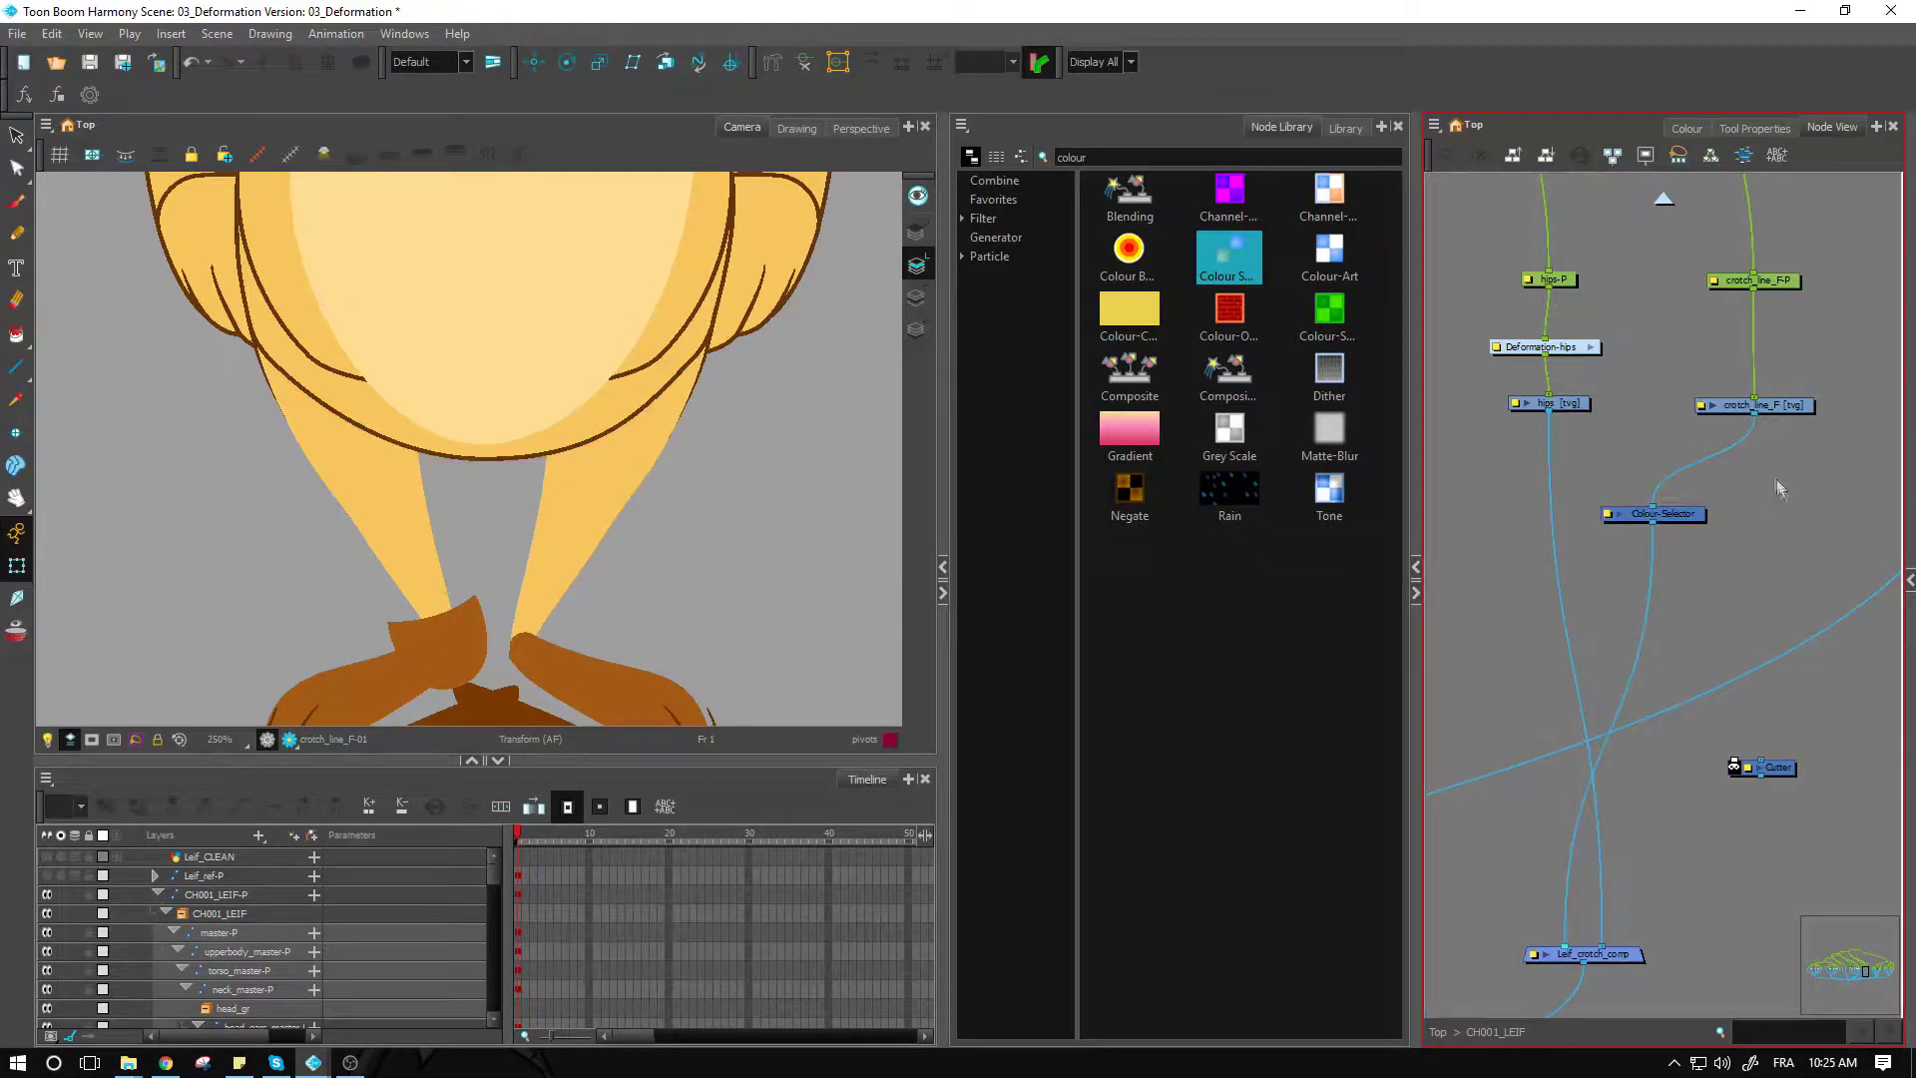
pyautogui.moveTo(1693, 517); pyautogui.dragTo(1696, 533)
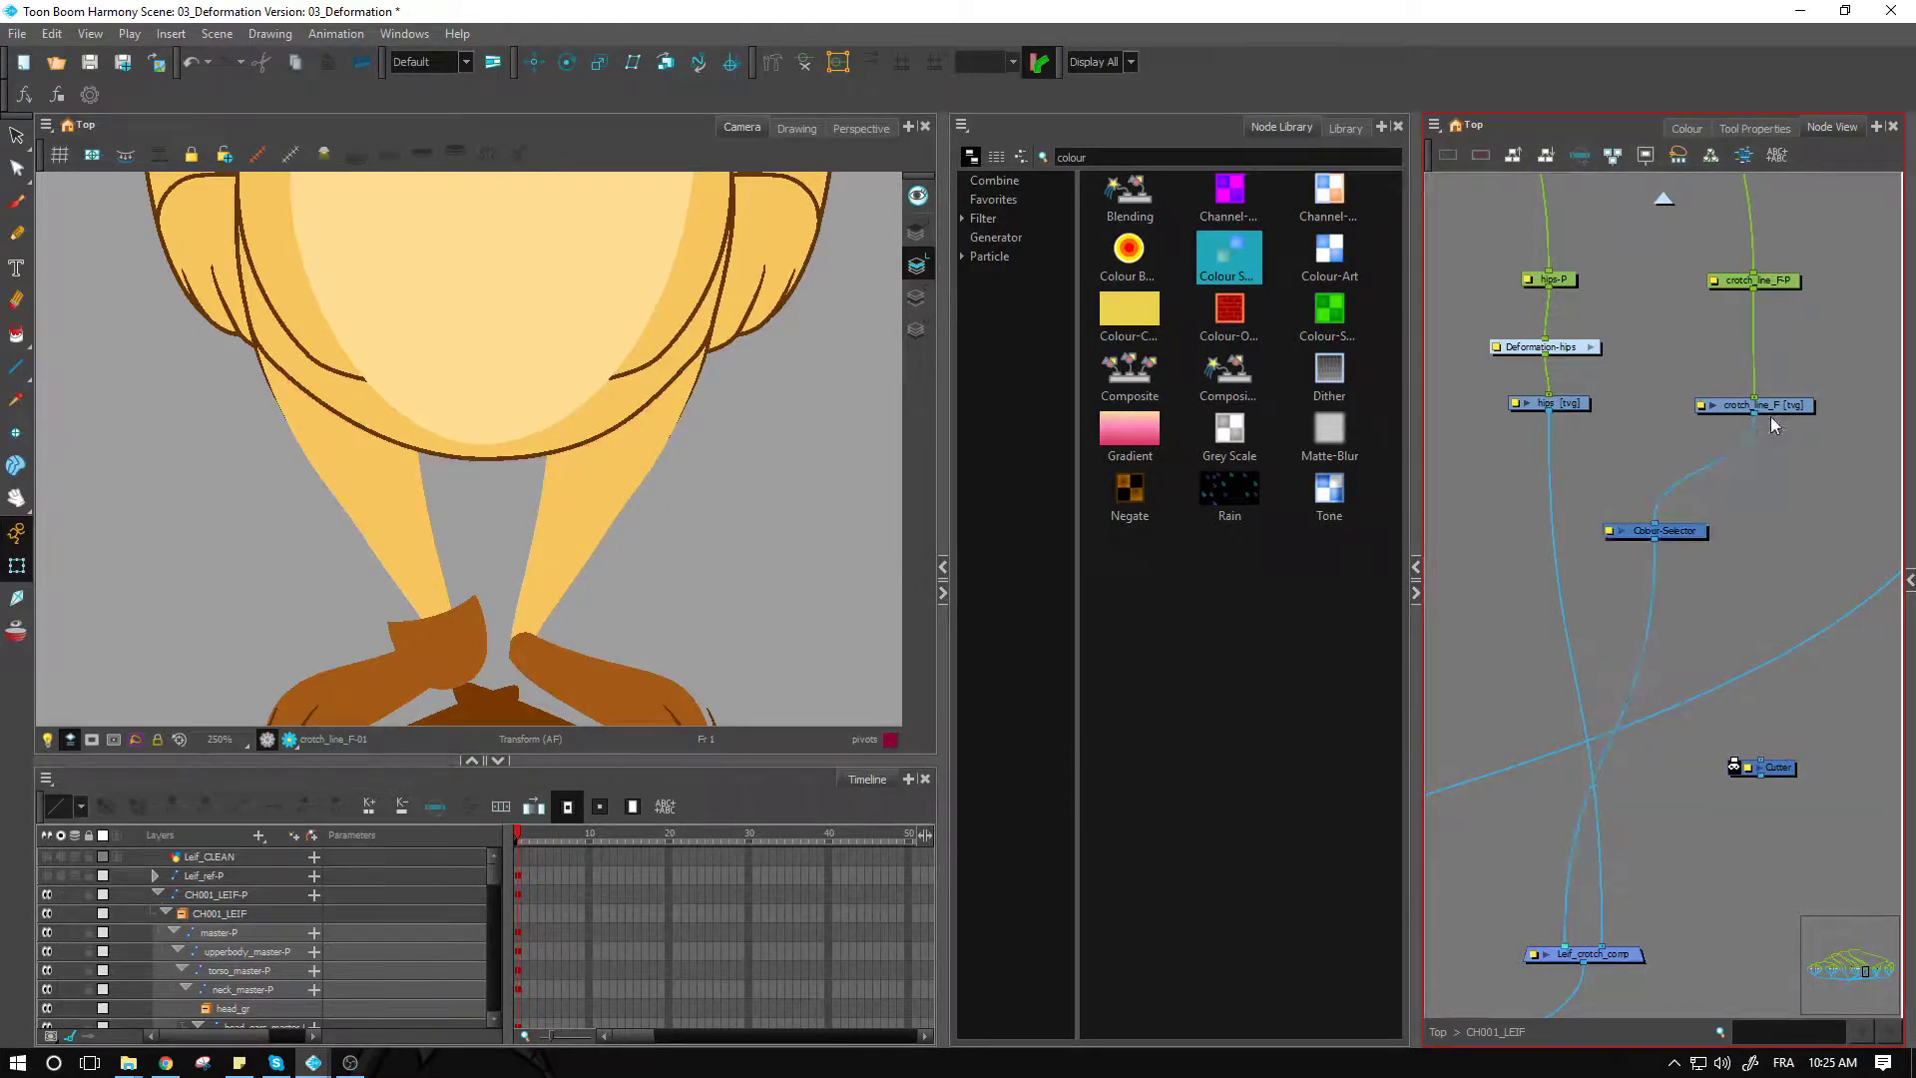
# Step: Add the crotch line drawing's line_fur_mouth colour to the Colour-Selector node's colour list
pyautogui.doubleClick(1607, 532)
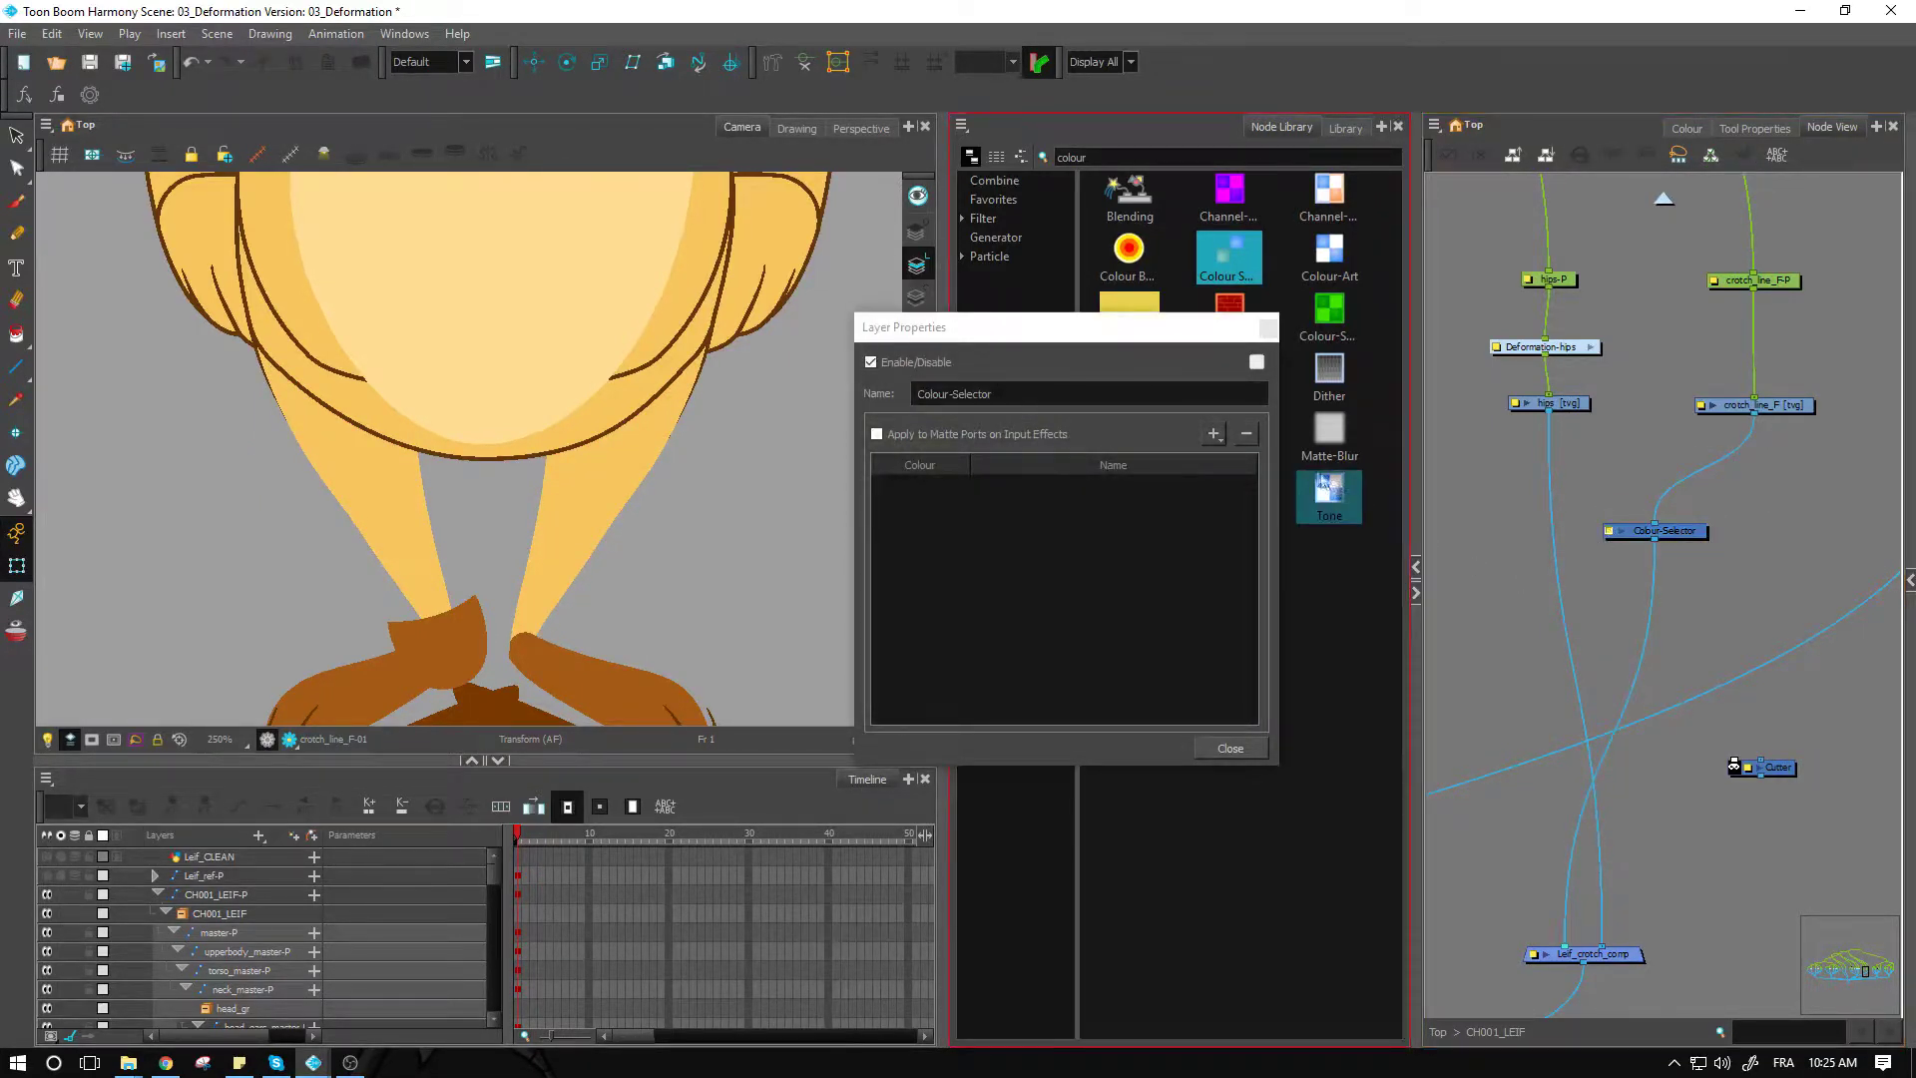
pyautogui.click(1214, 435)
pyautogui.moveTo(1226, 486)
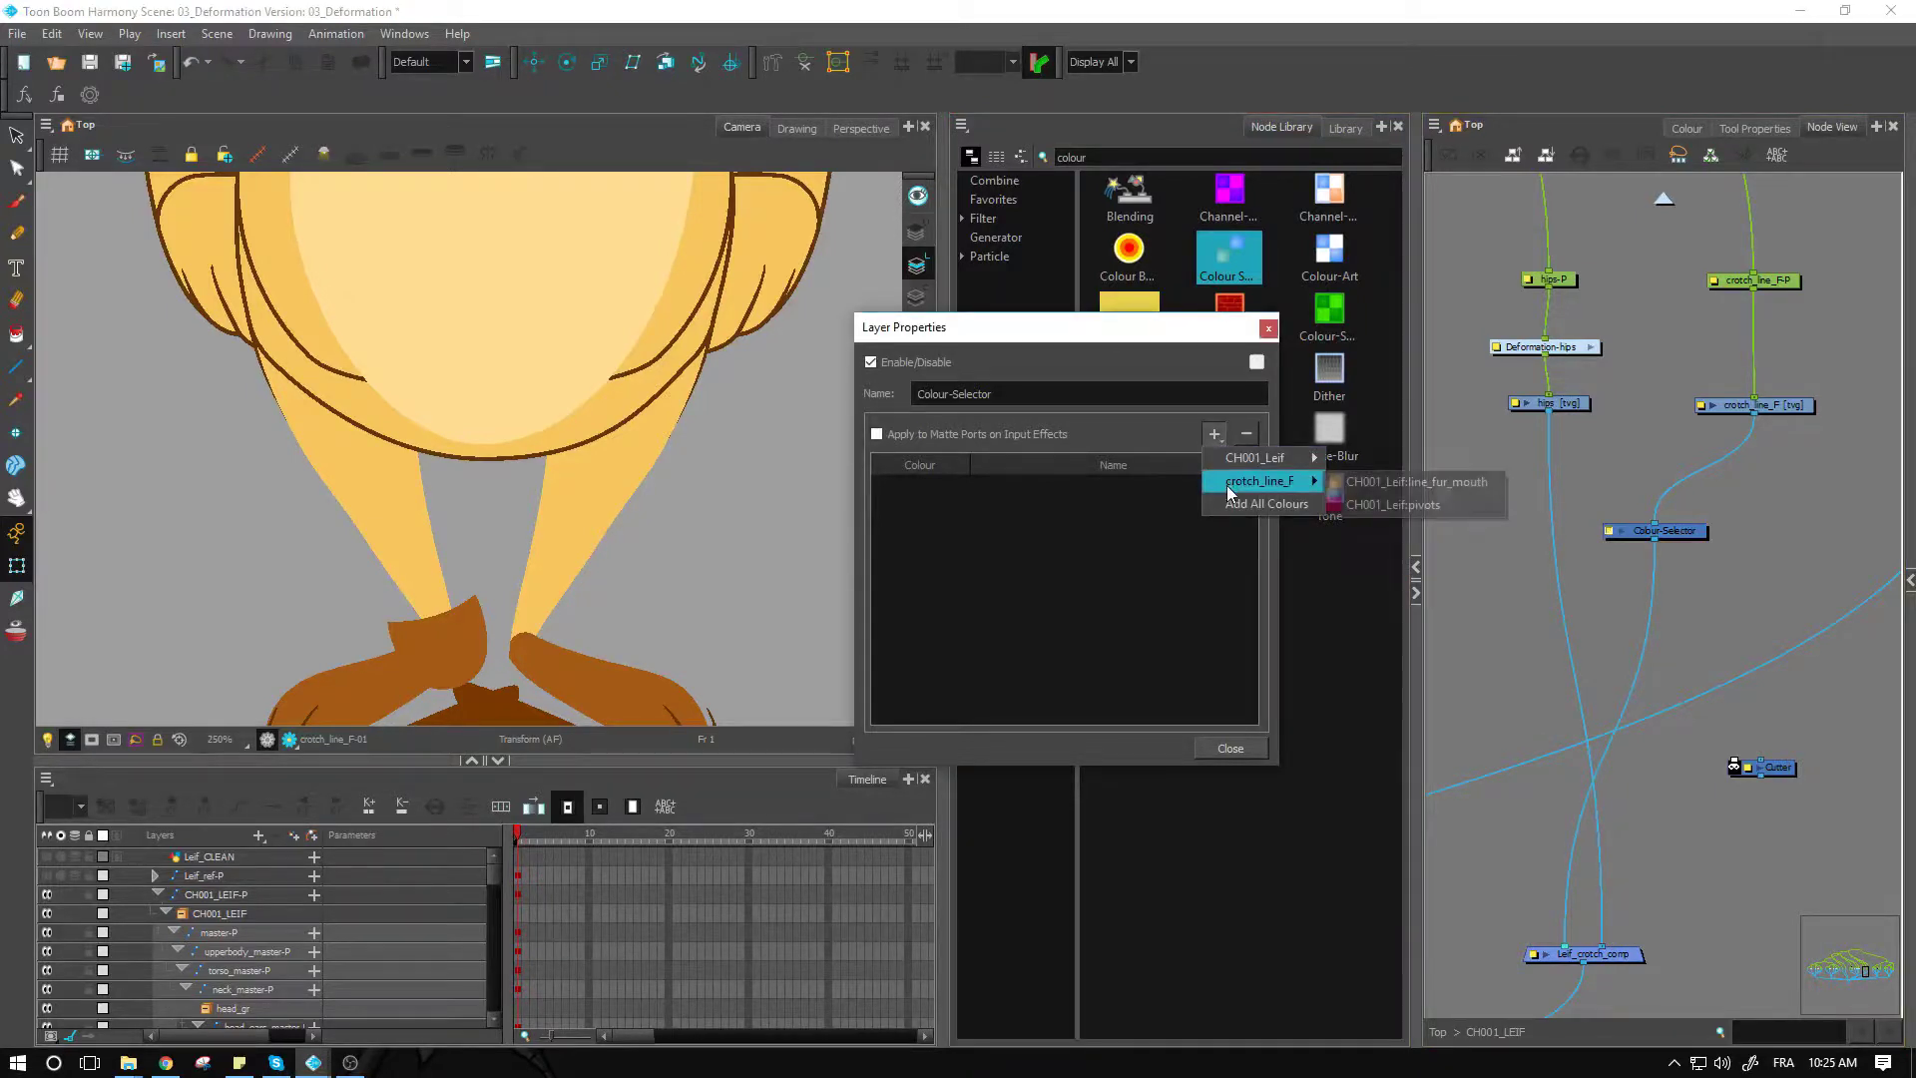
pyautogui.click(1433, 485)
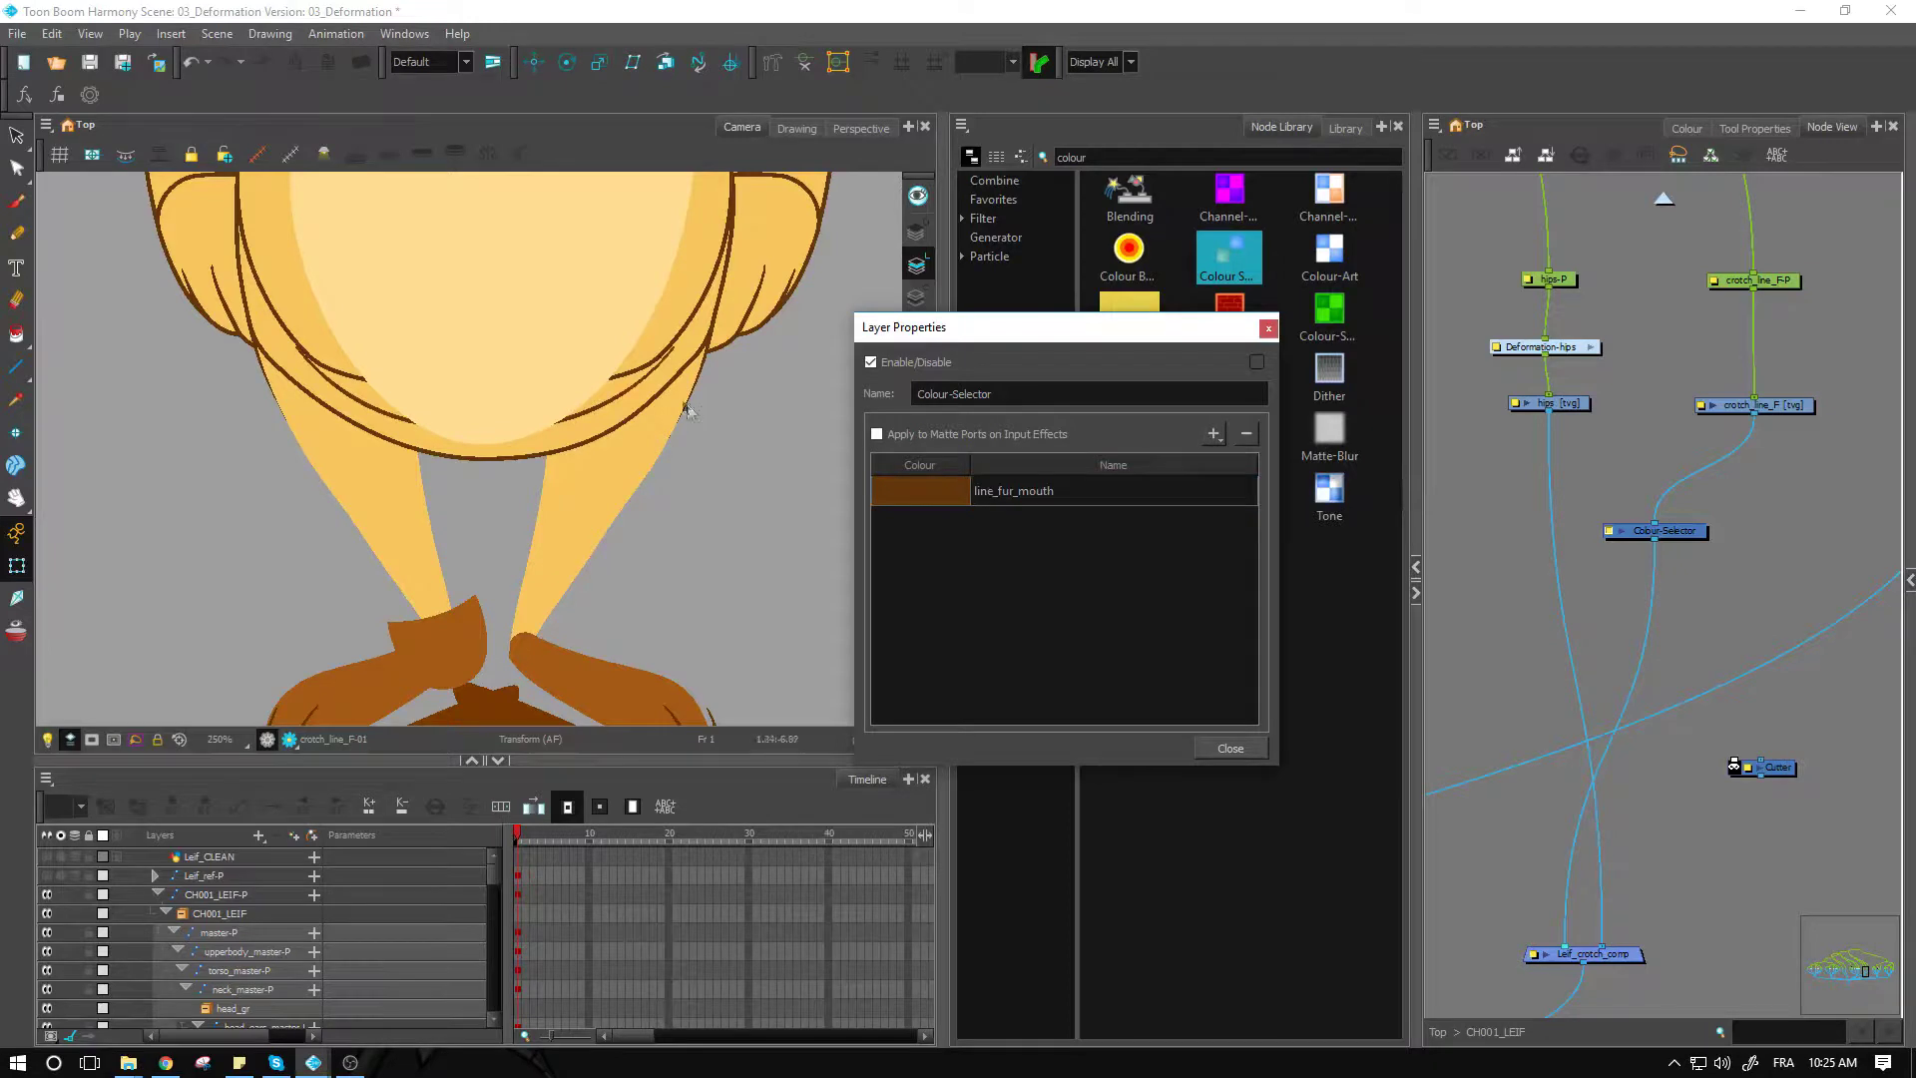
pyautogui.click(1229, 748)
# Step: Add a second Colour Selector fed by the crotch_line_F drawing, rename it Colour-Selector_mask1 and place it beside the first
pyautogui.moveTo(1520, 449); pyautogui.dragTo(1722, 569)
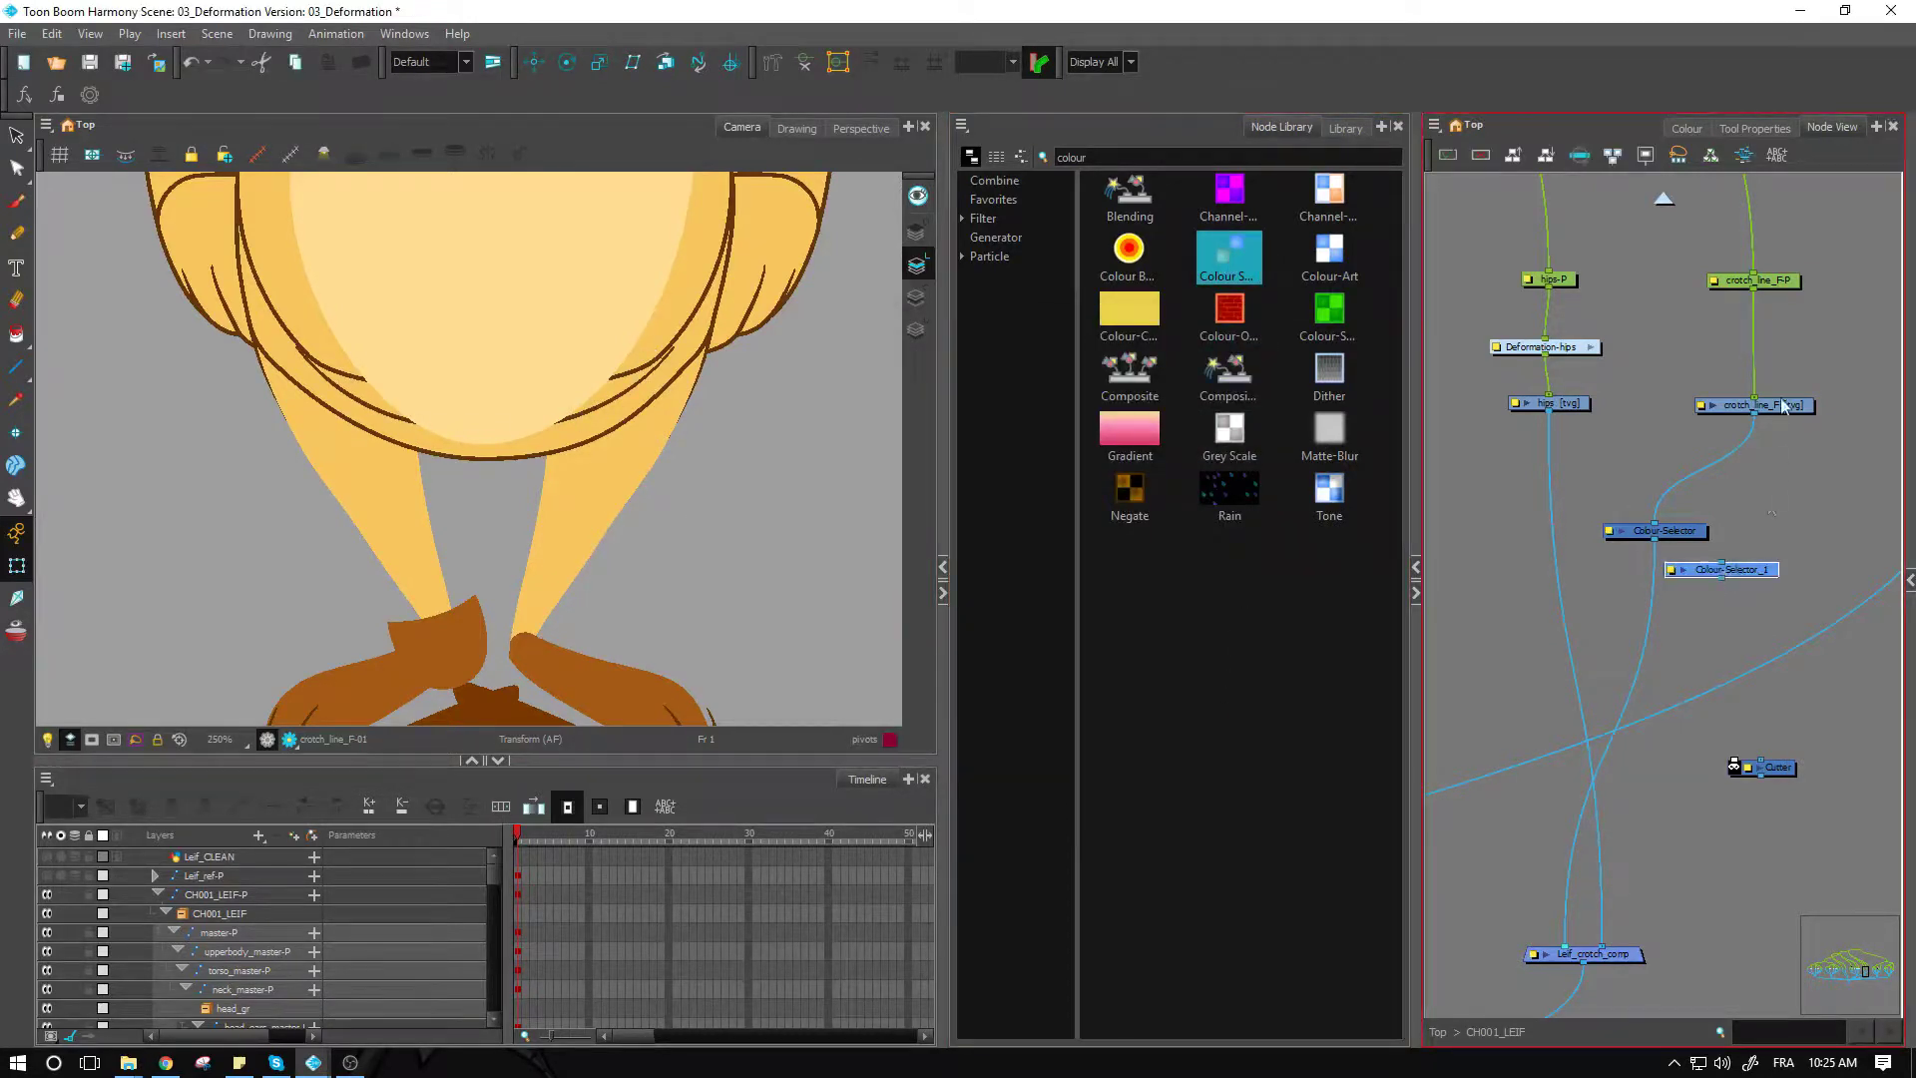
pyautogui.moveTo(1753, 415); pyautogui.dragTo(1739, 571)
pyautogui.doubleClick(1738, 569)
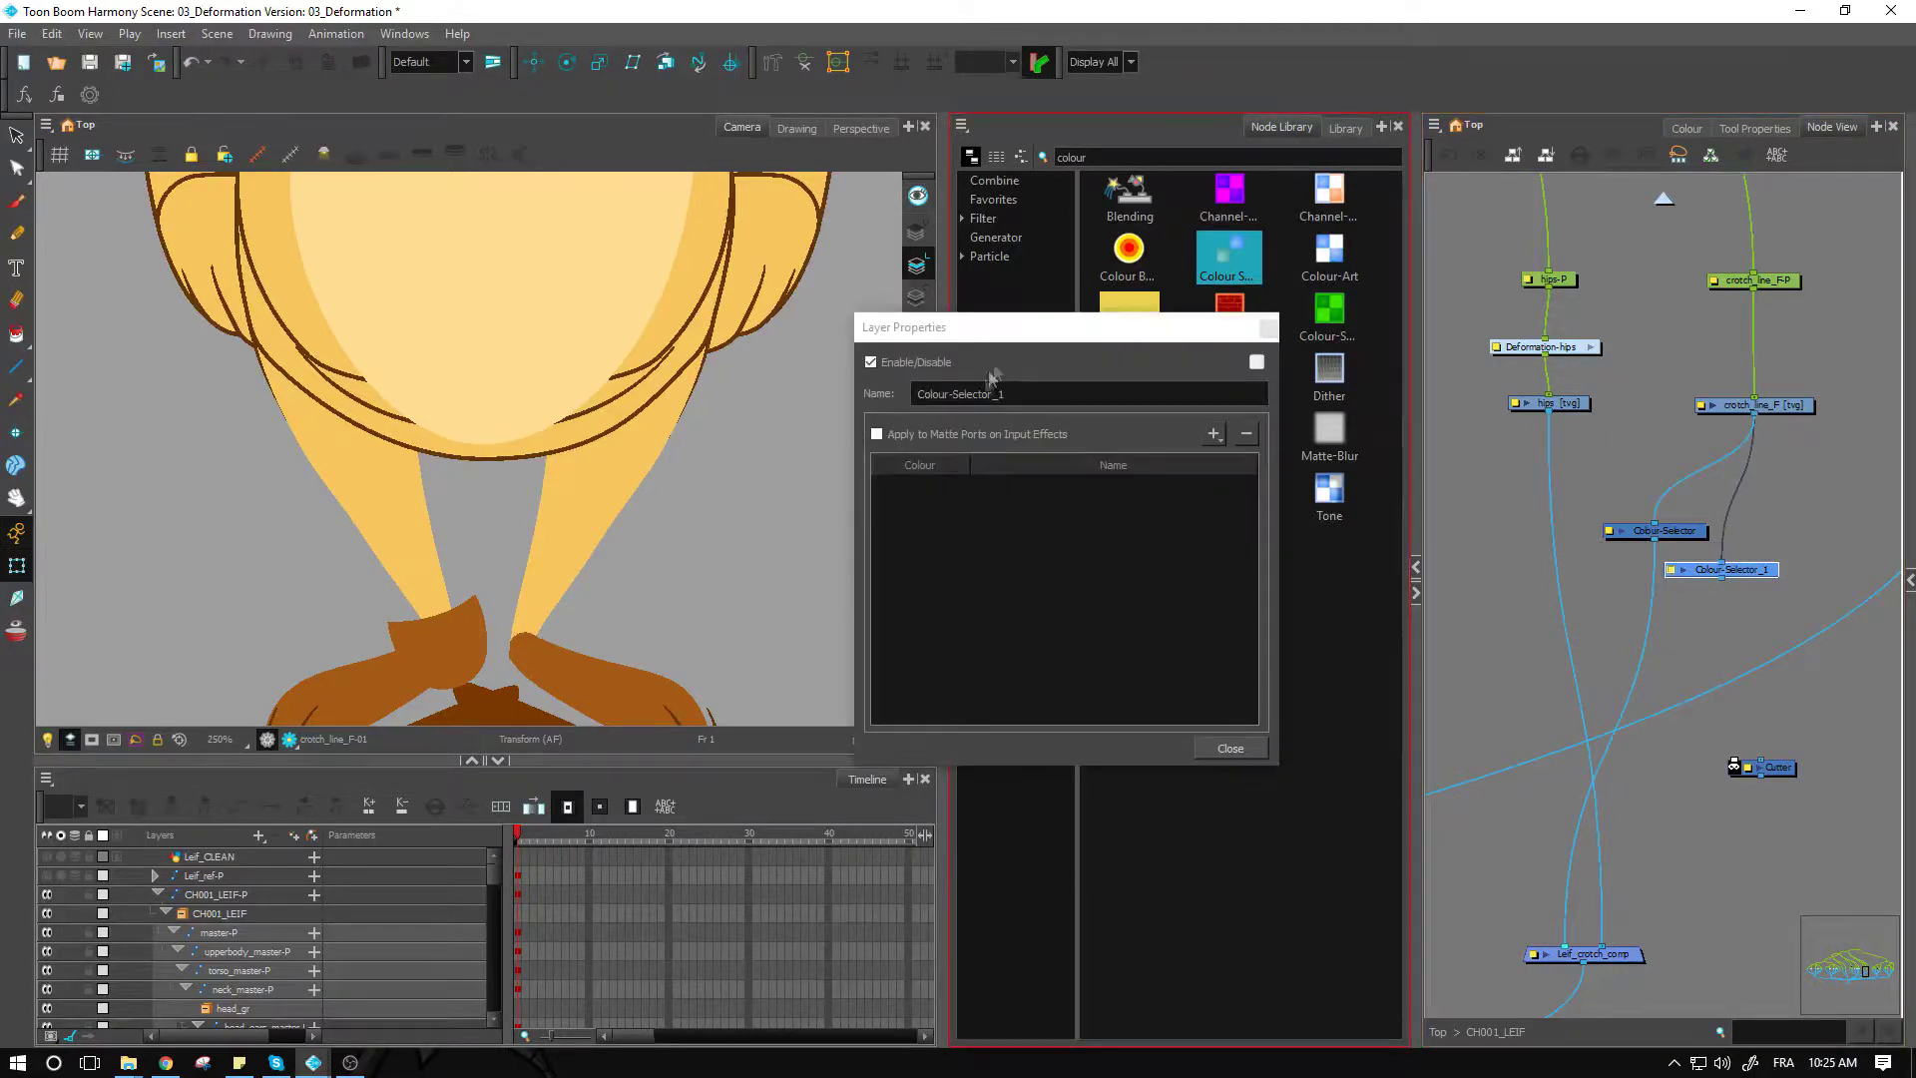
pyautogui.click(1020, 391)
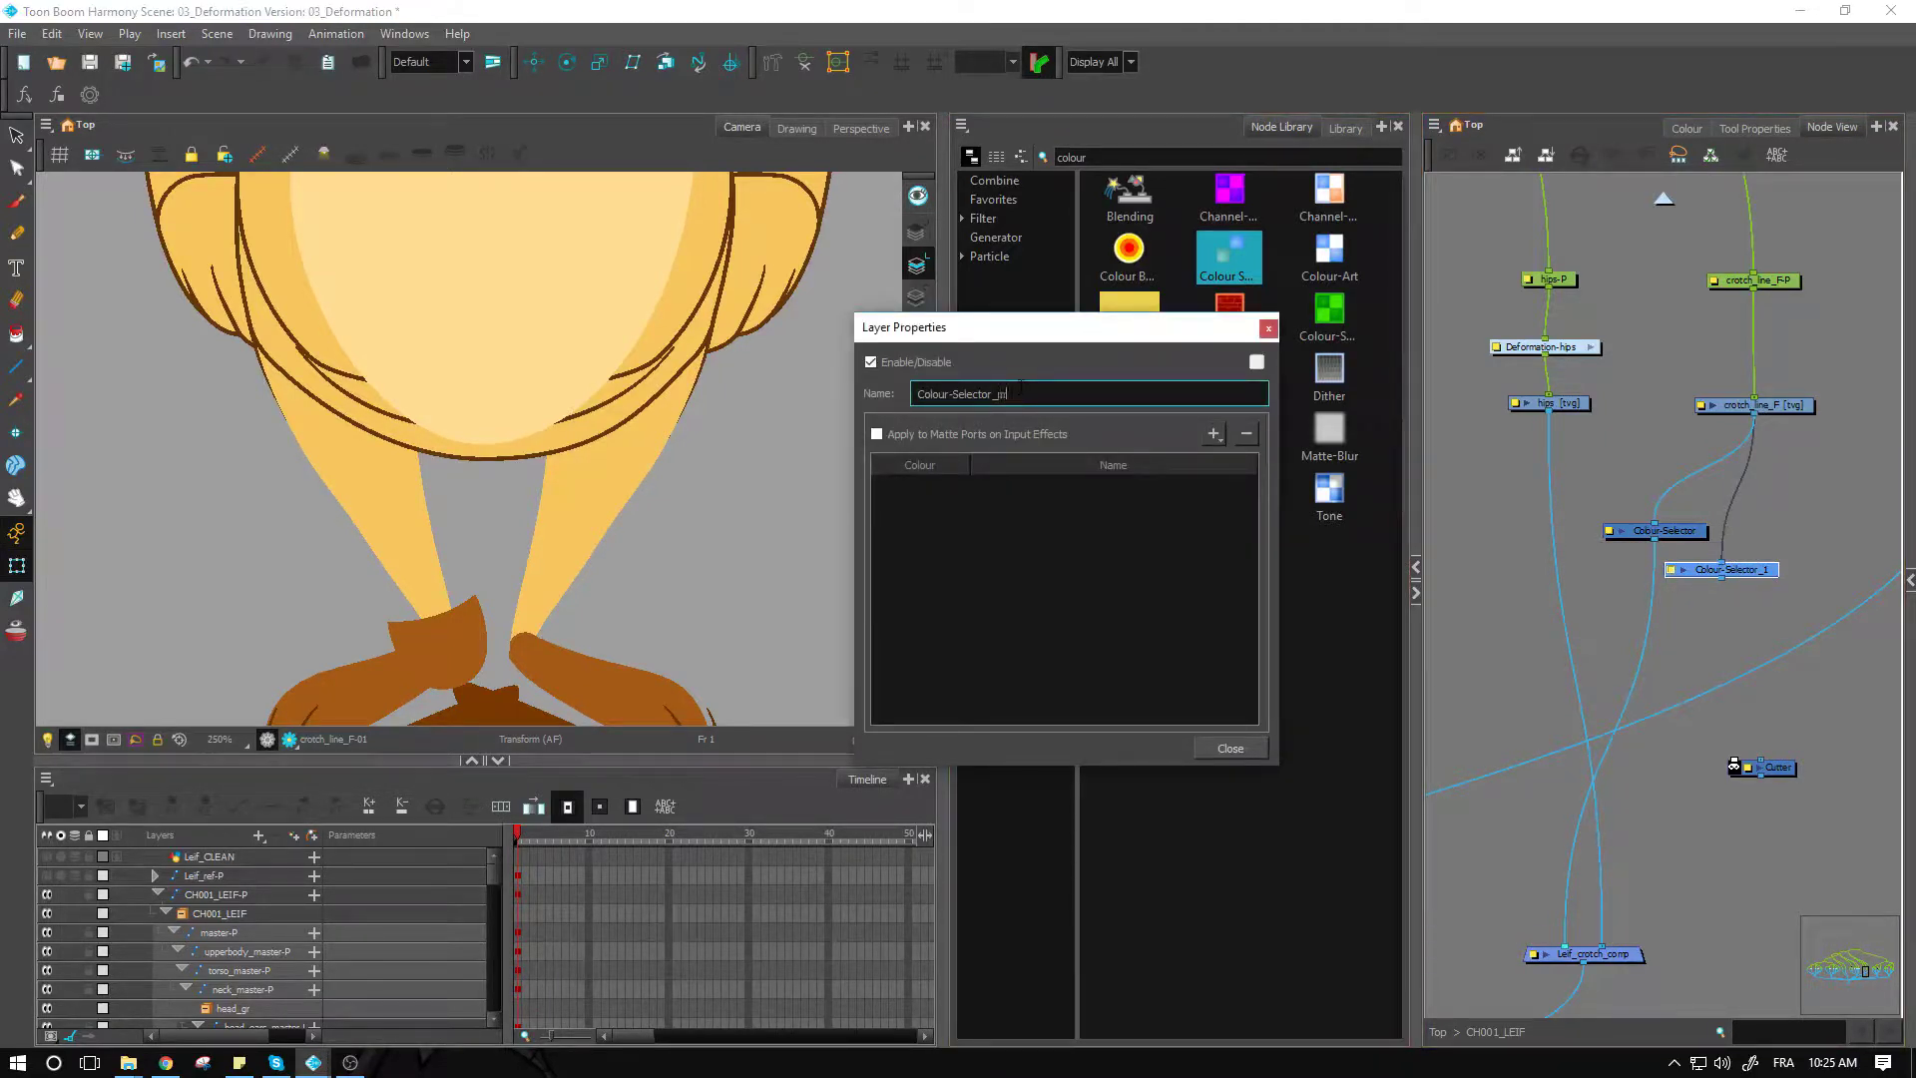
pyautogui.write('mask1')
pyautogui.click(1231, 749)
pyautogui.moveTo(1759, 573); pyautogui.dragTo(1828, 534)
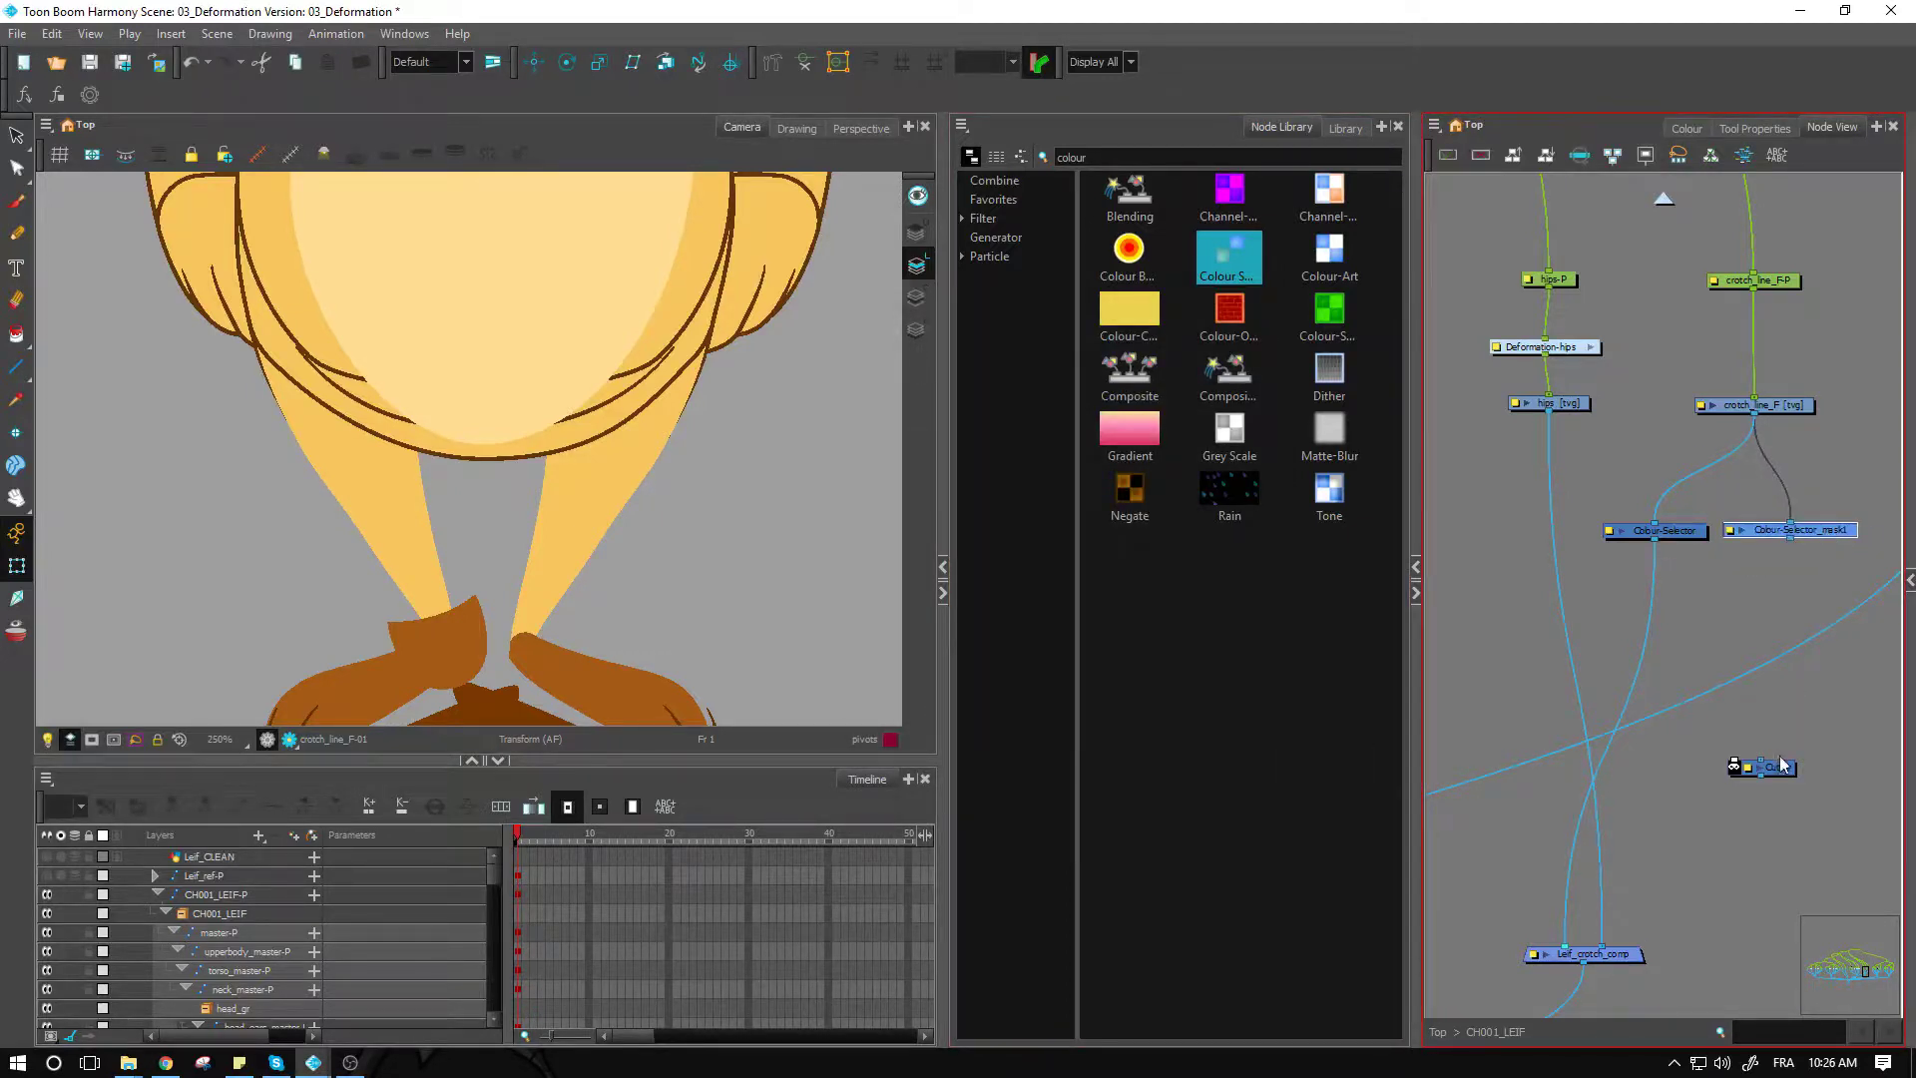
# Step: Insert the Cutter between the hips drawing and Leif_crotch_comp, and connect Colour-Selector_mask1 to its matte port
pyautogui.click(568, 431)
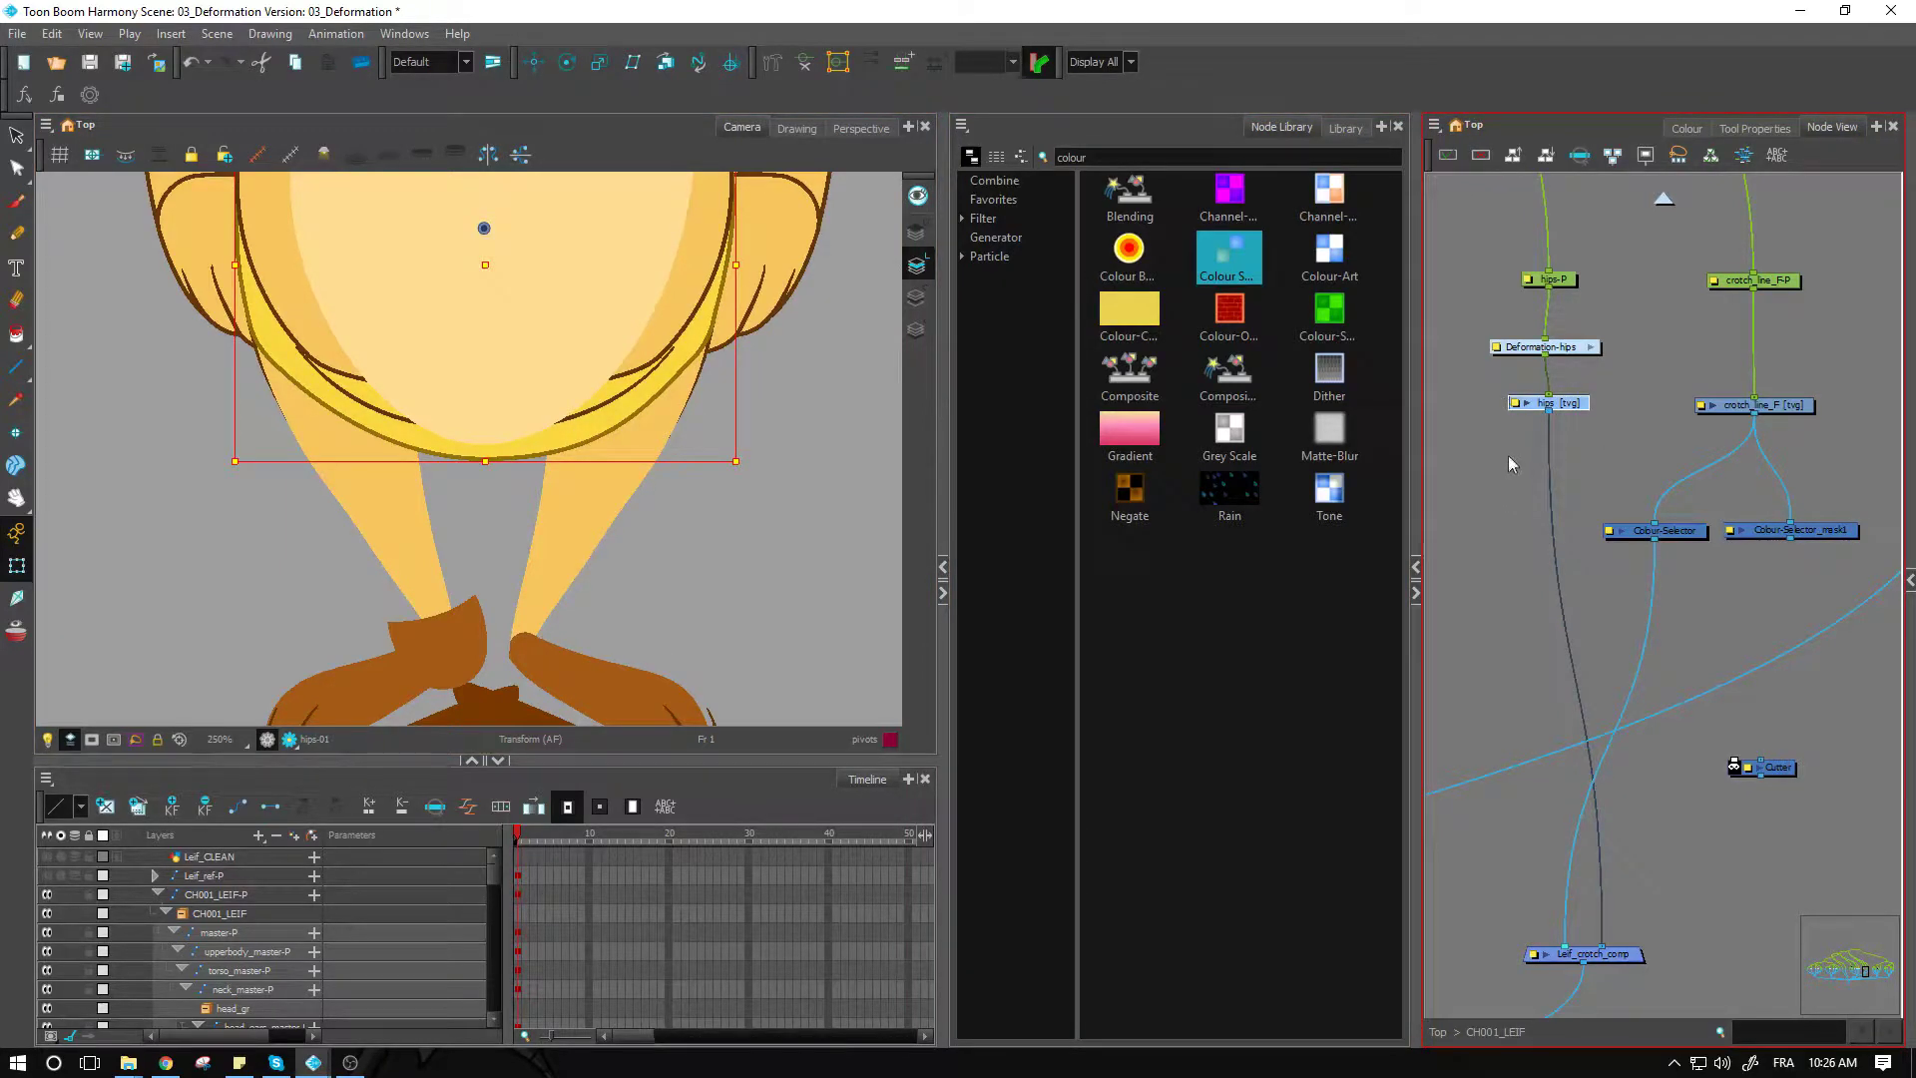
pyautogui.moveTo(1783, 769); pyautogui.dragTo(1565, 730)
pyautogui.click(1583, 711)
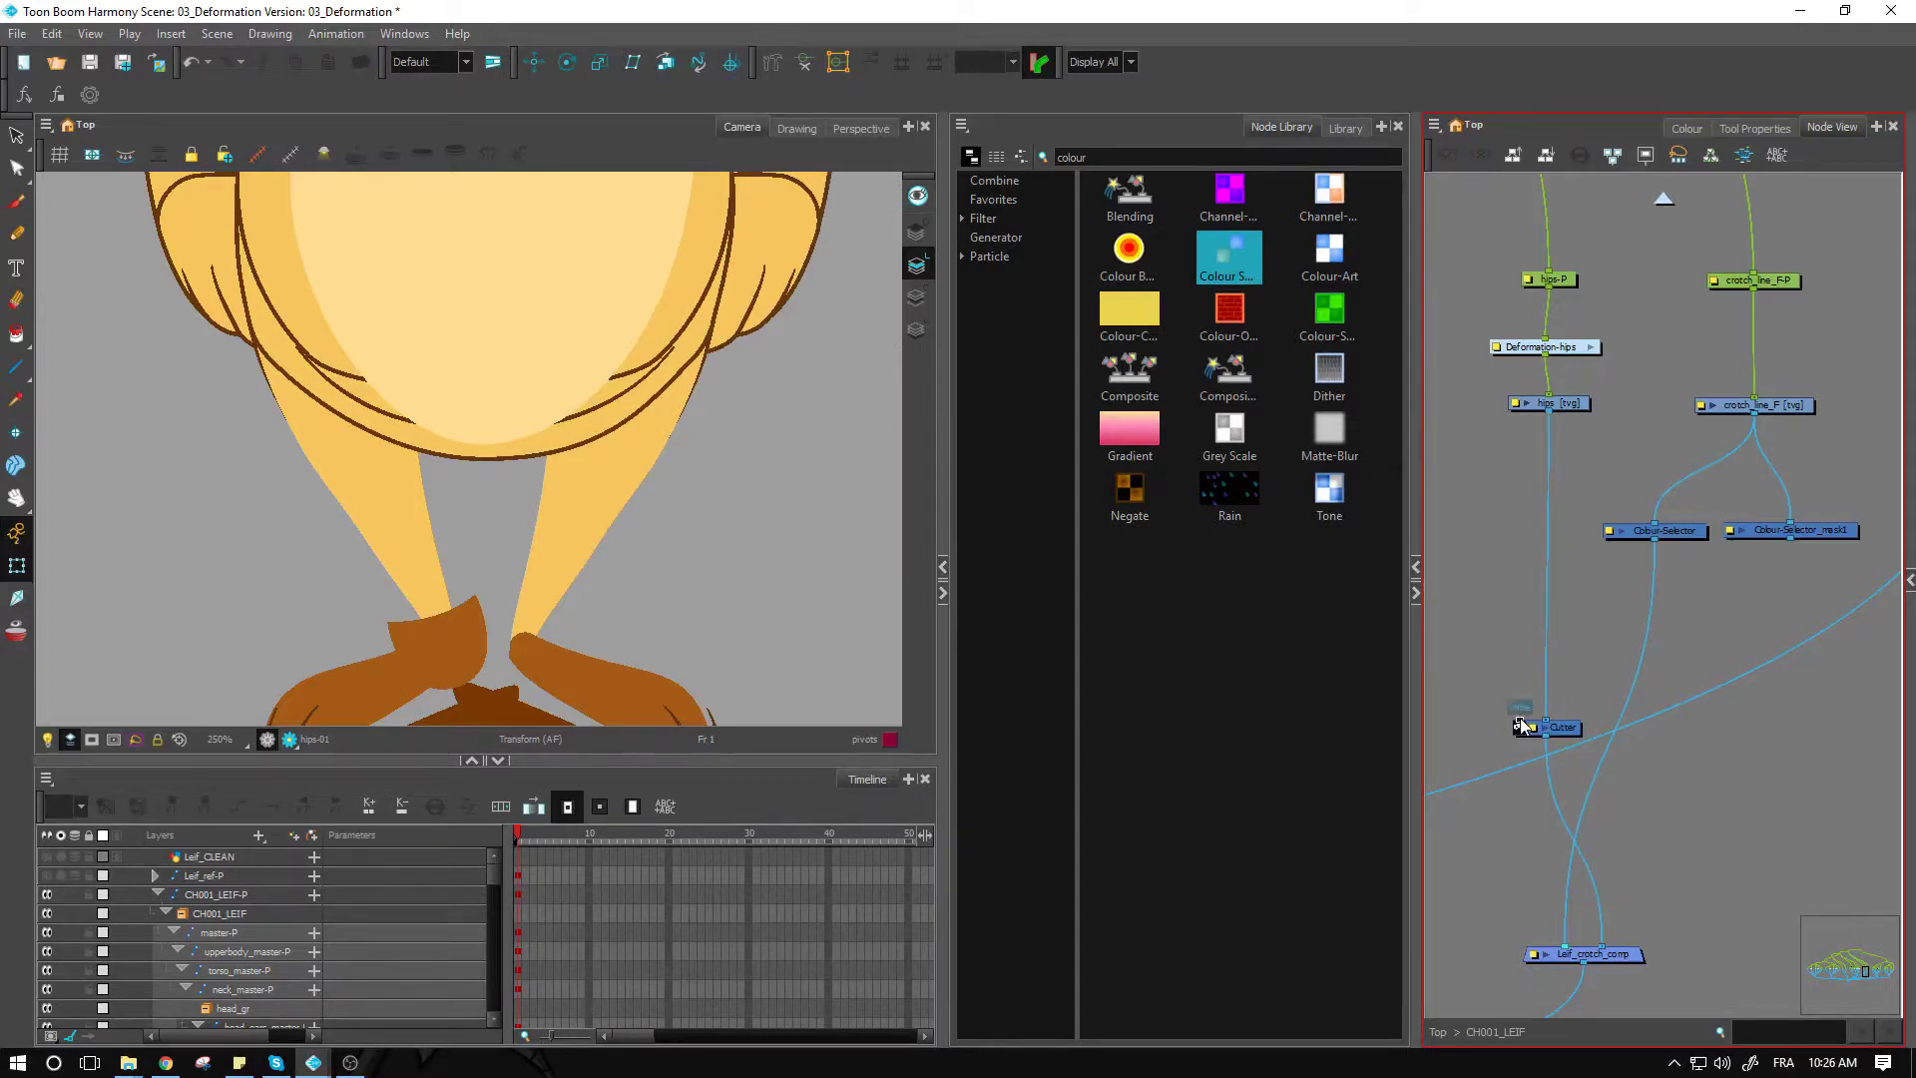
pyautogui.moveTo(1521, 726); pyautogui.dragTo(1759, 622)
pyautogui.click(1547, 403)
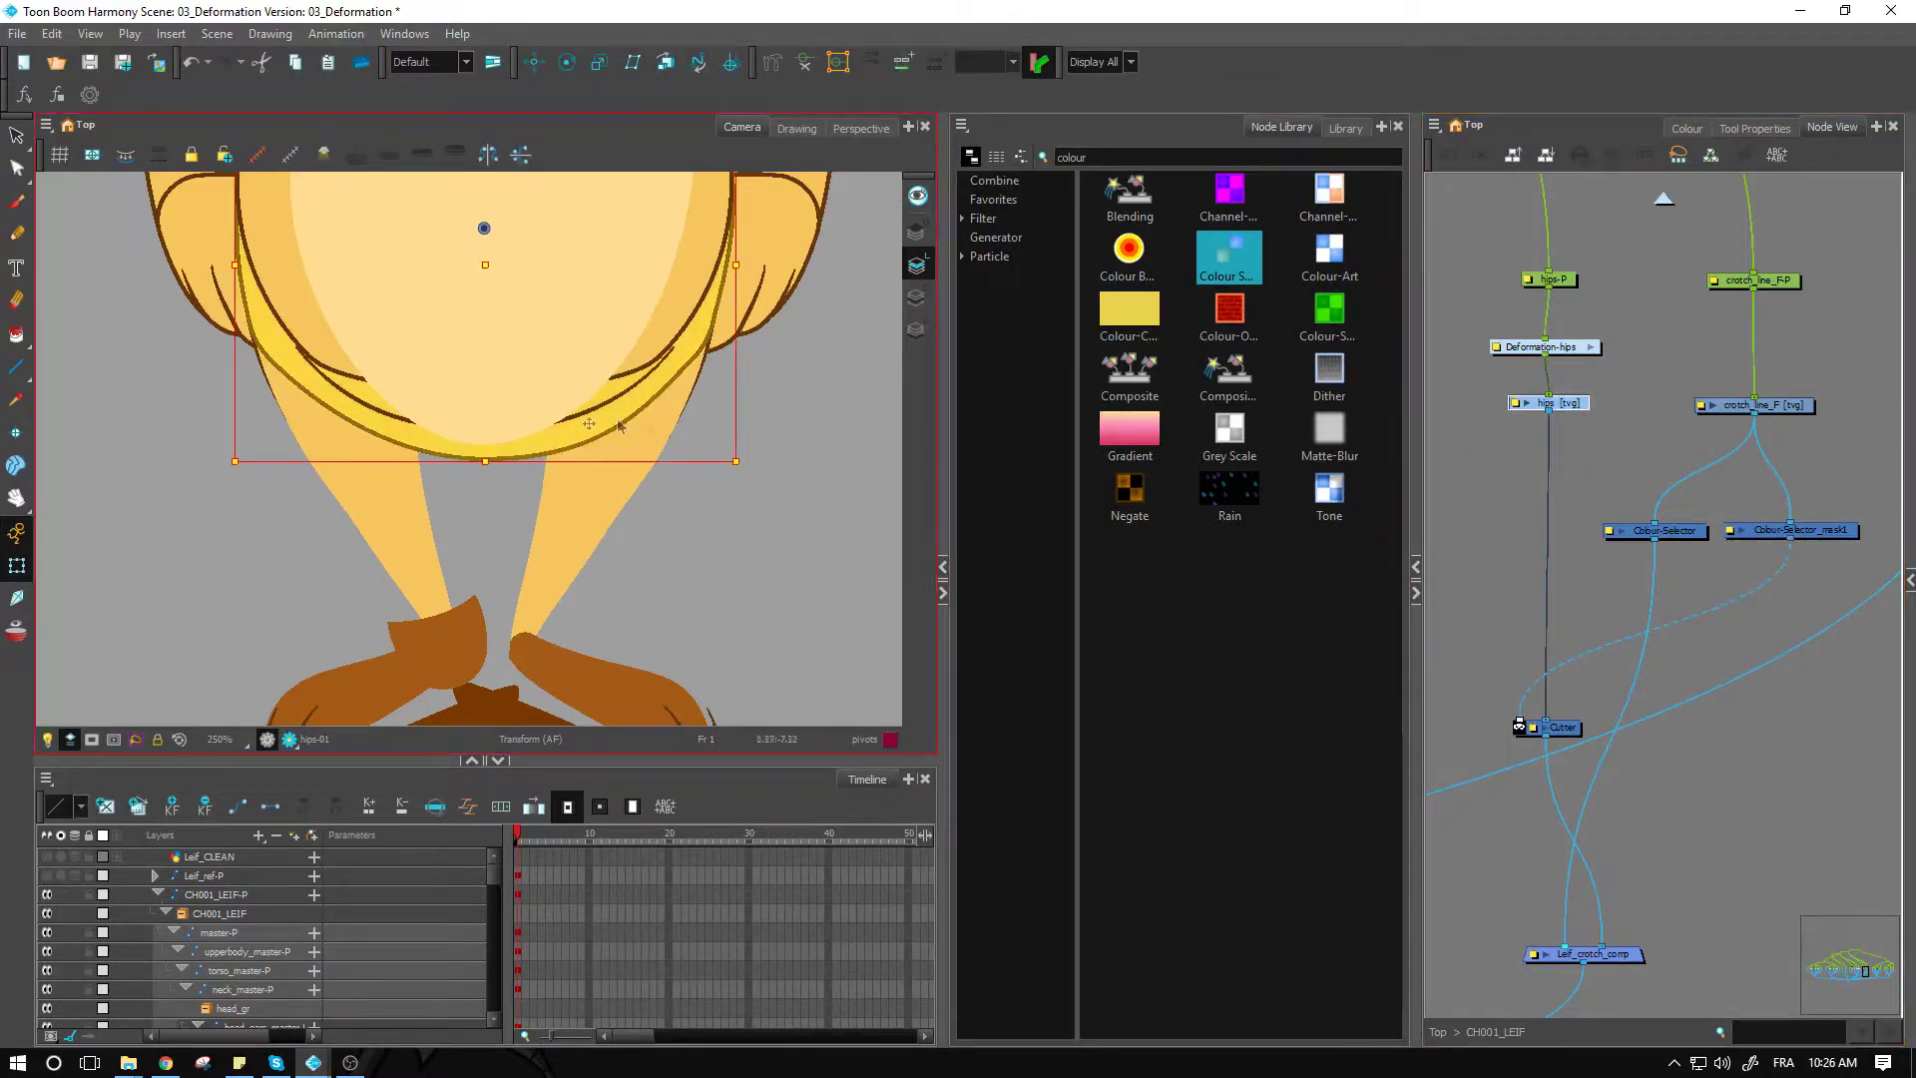
# Step: Add the crotch line drawing's pivots colour to the Colour-Selector_mask1 node
pyautogui.doubleClick(1732, 532)
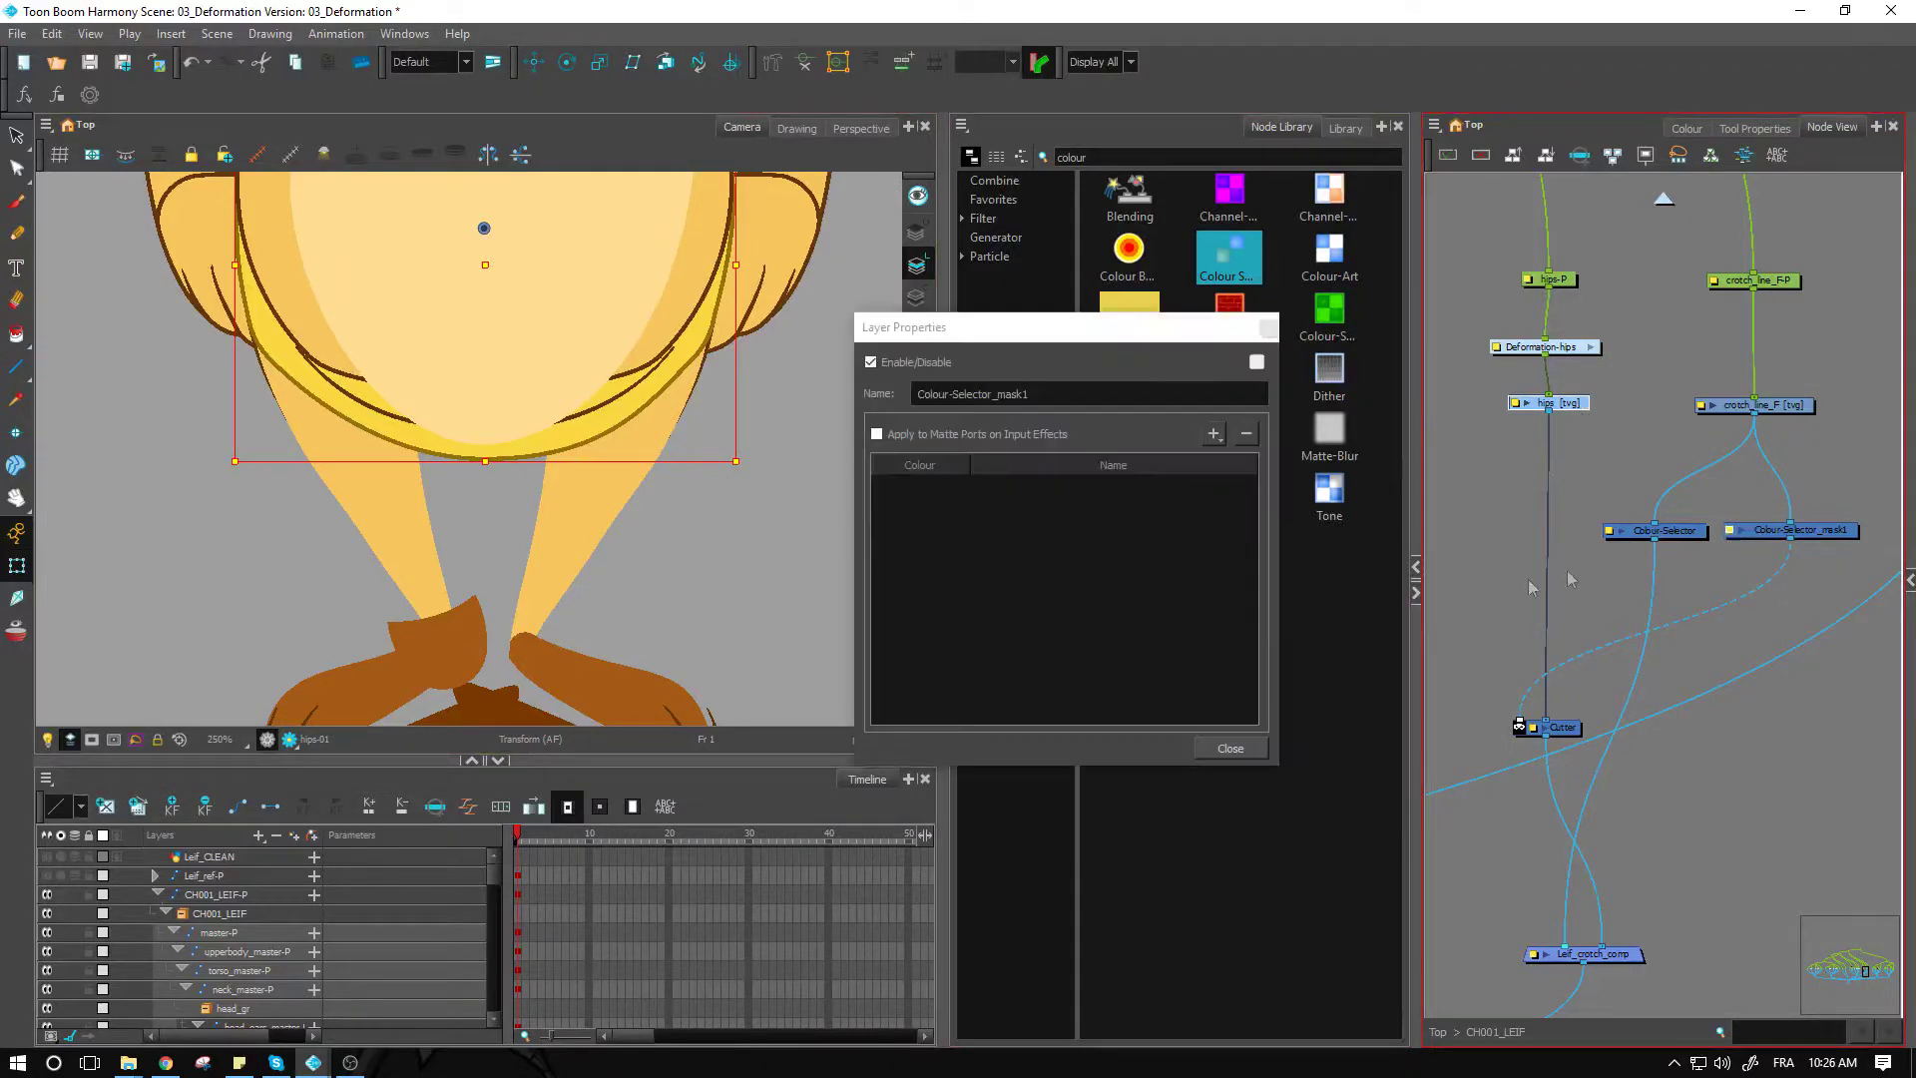
pyautogui.click(1213, 440)
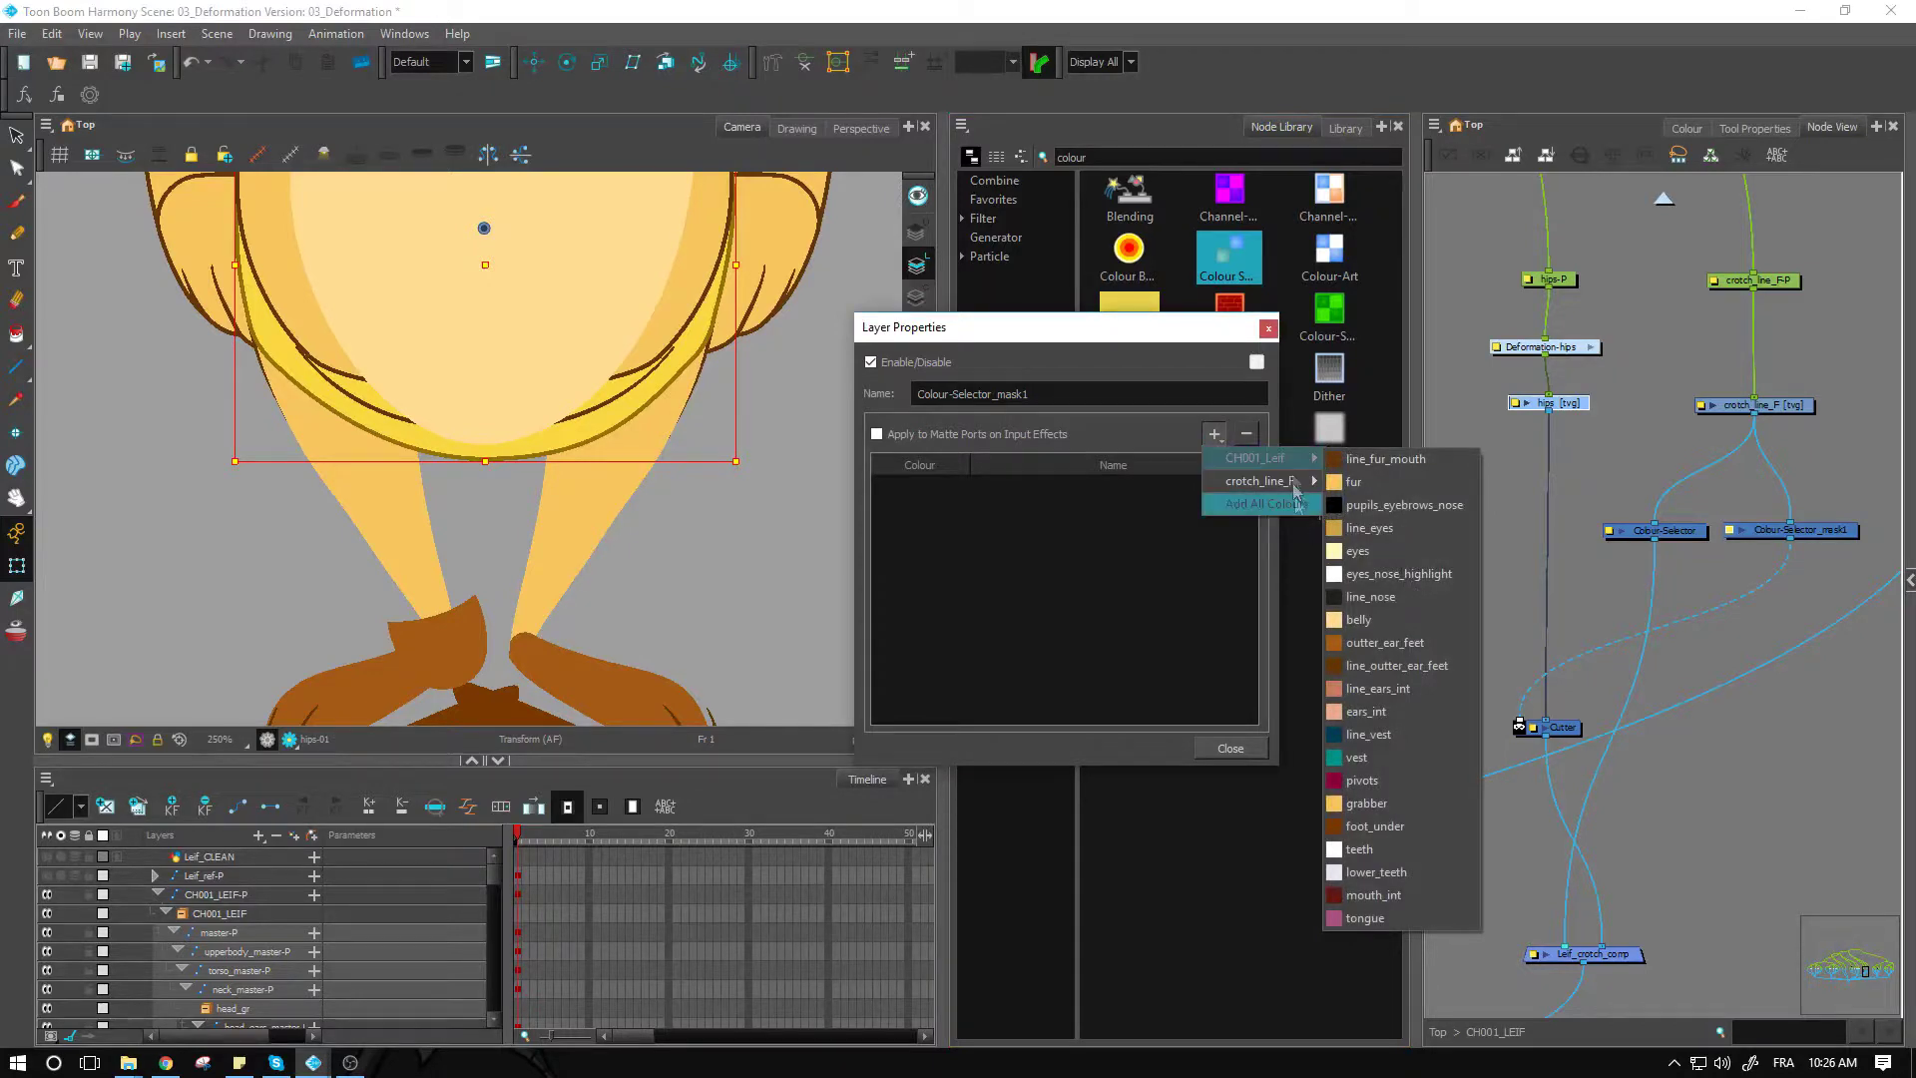
pyautogui.moveTo(1298, 481)
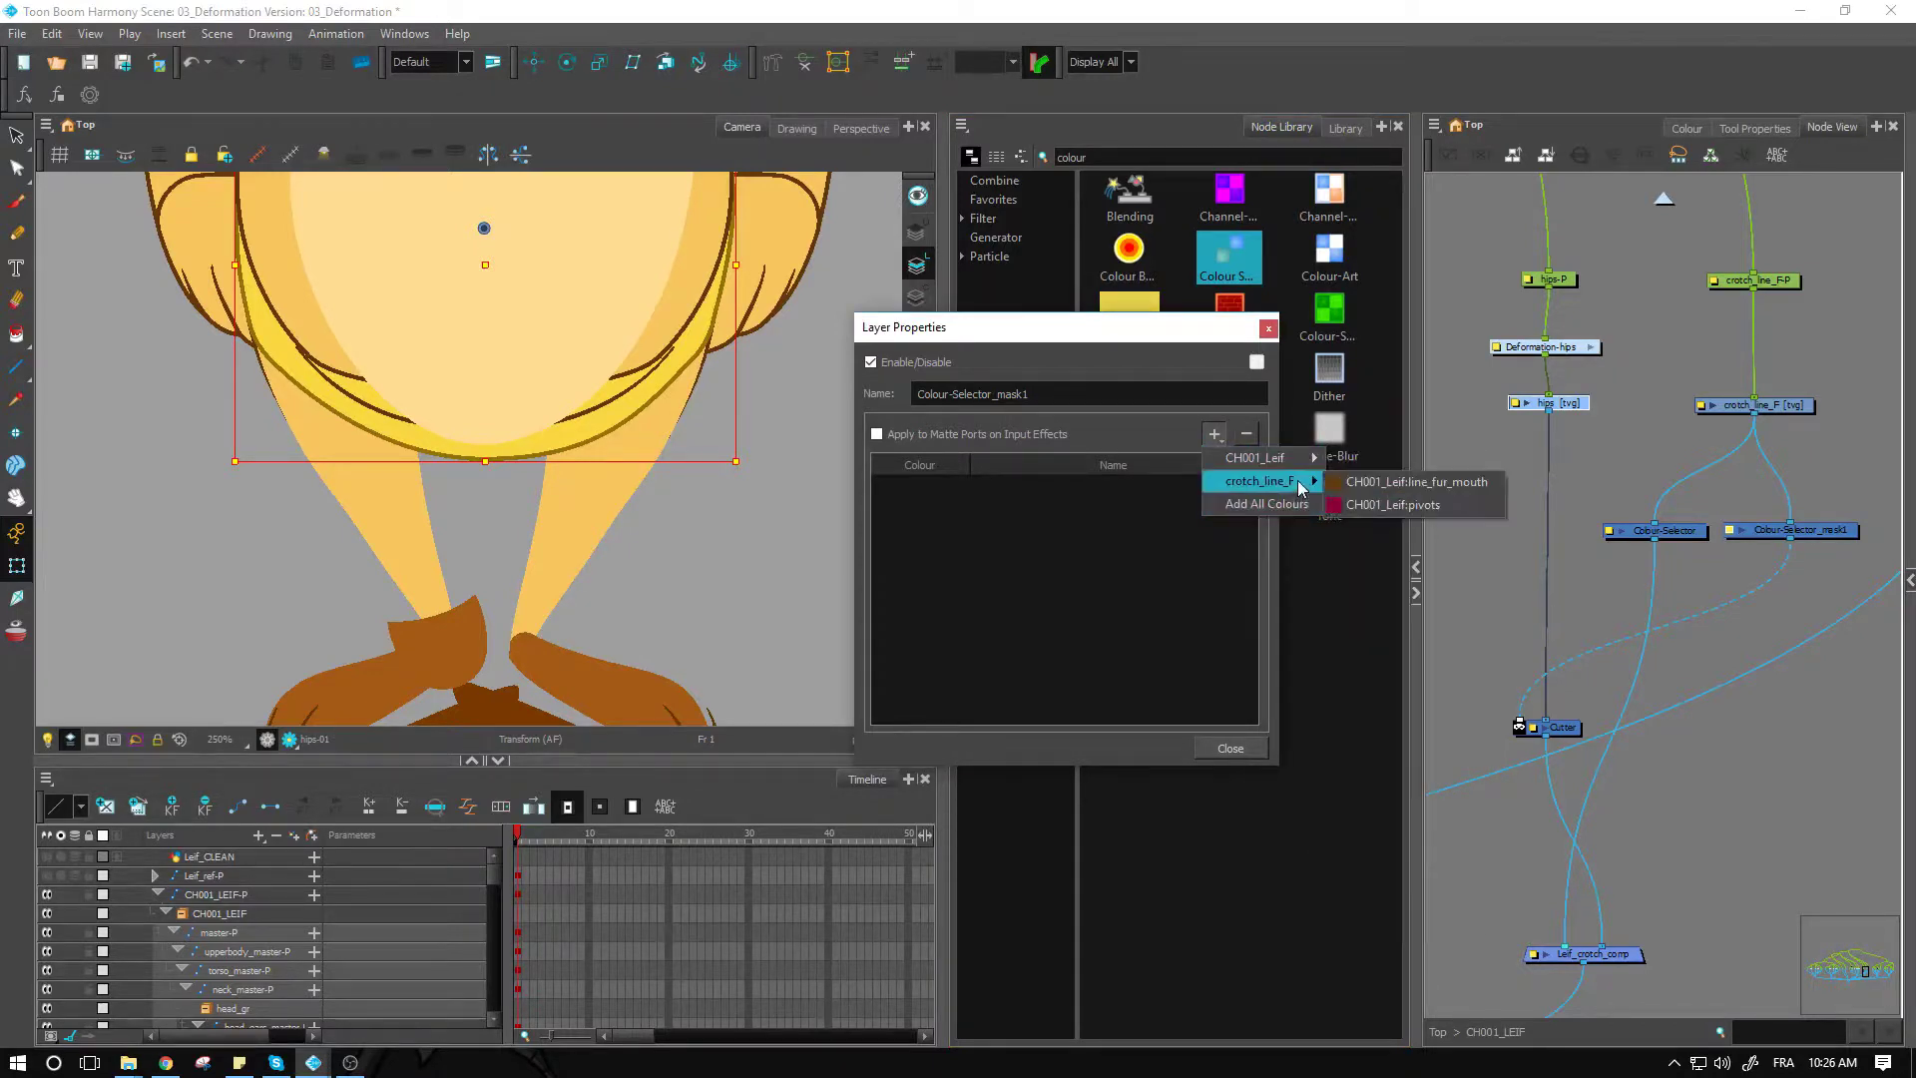
pyautogui.click(1407, 509)
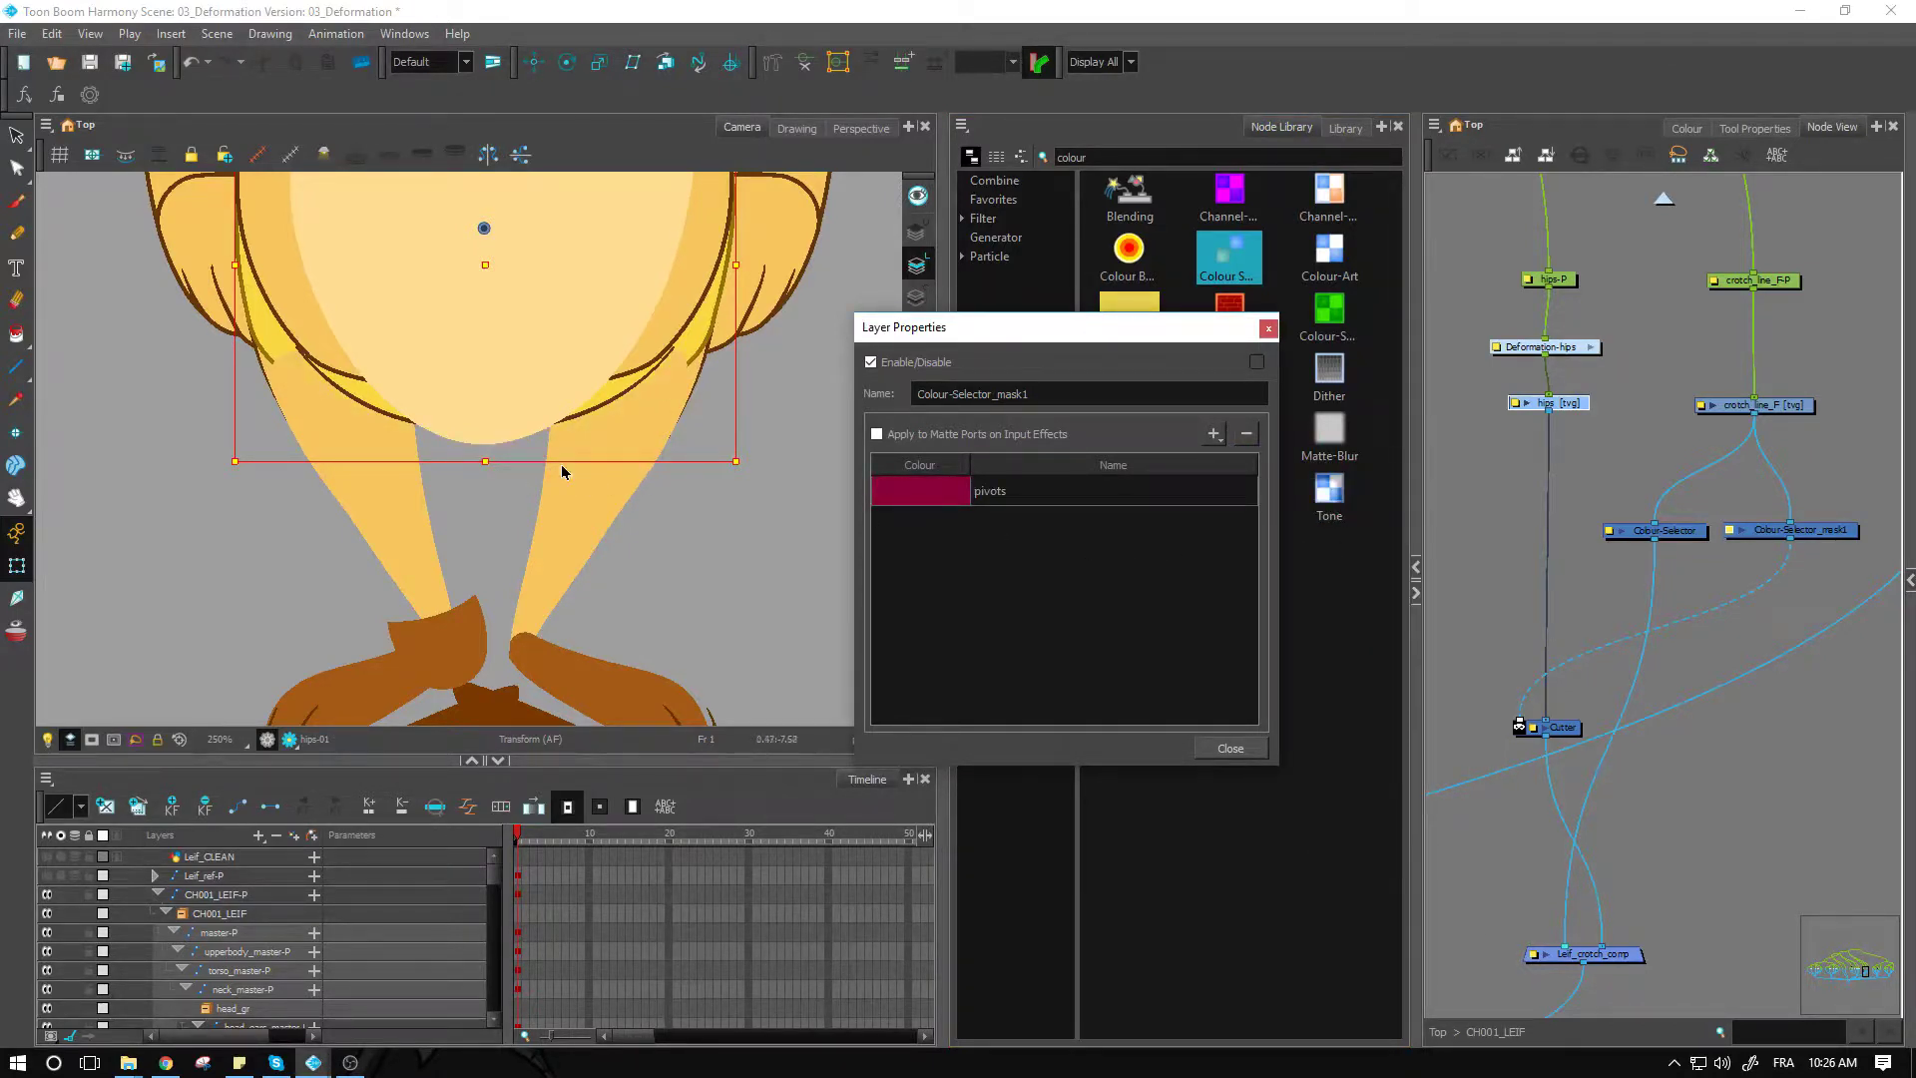
pyautogui.click(1268, 328)
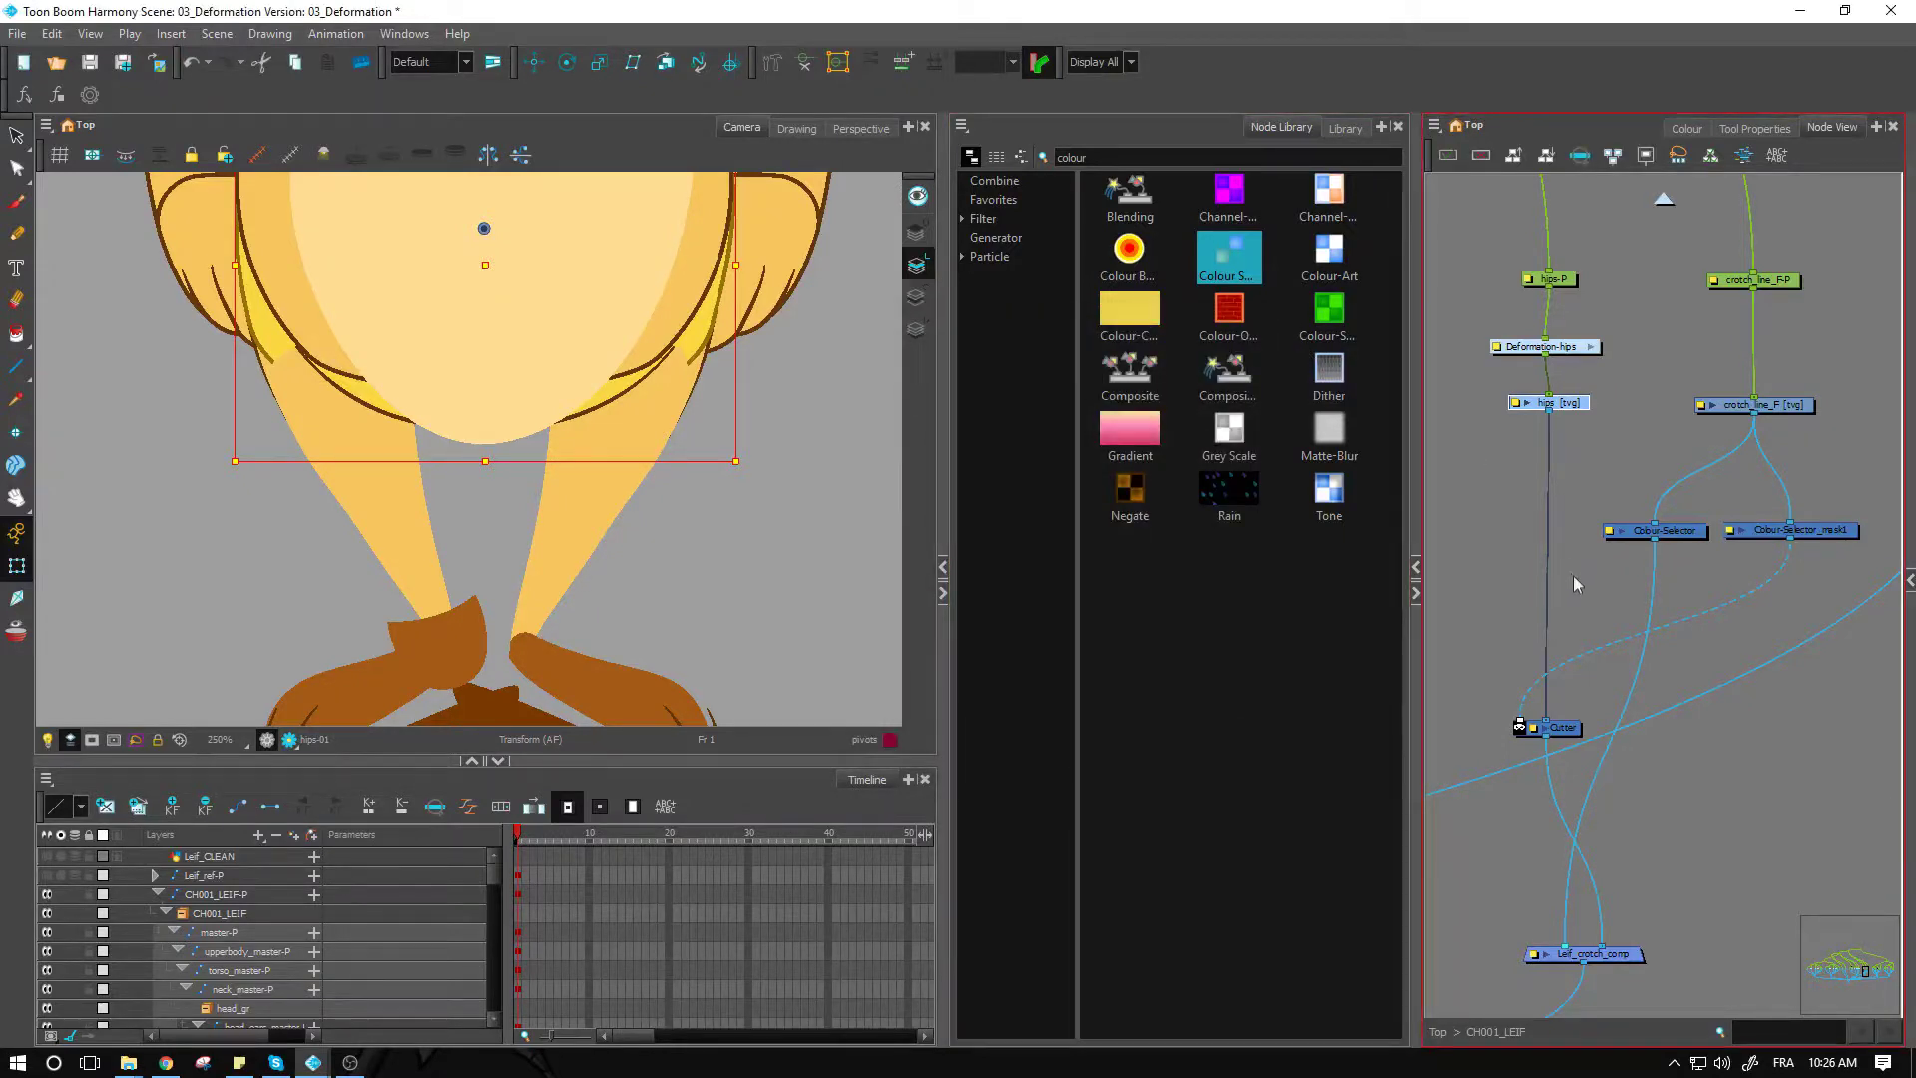
# Step: Select the crotch line in the camera view and nudge it slightly up to test how it cuts the hips
pyautogui.click(667, 459)
pyautogui.click(601, 397)
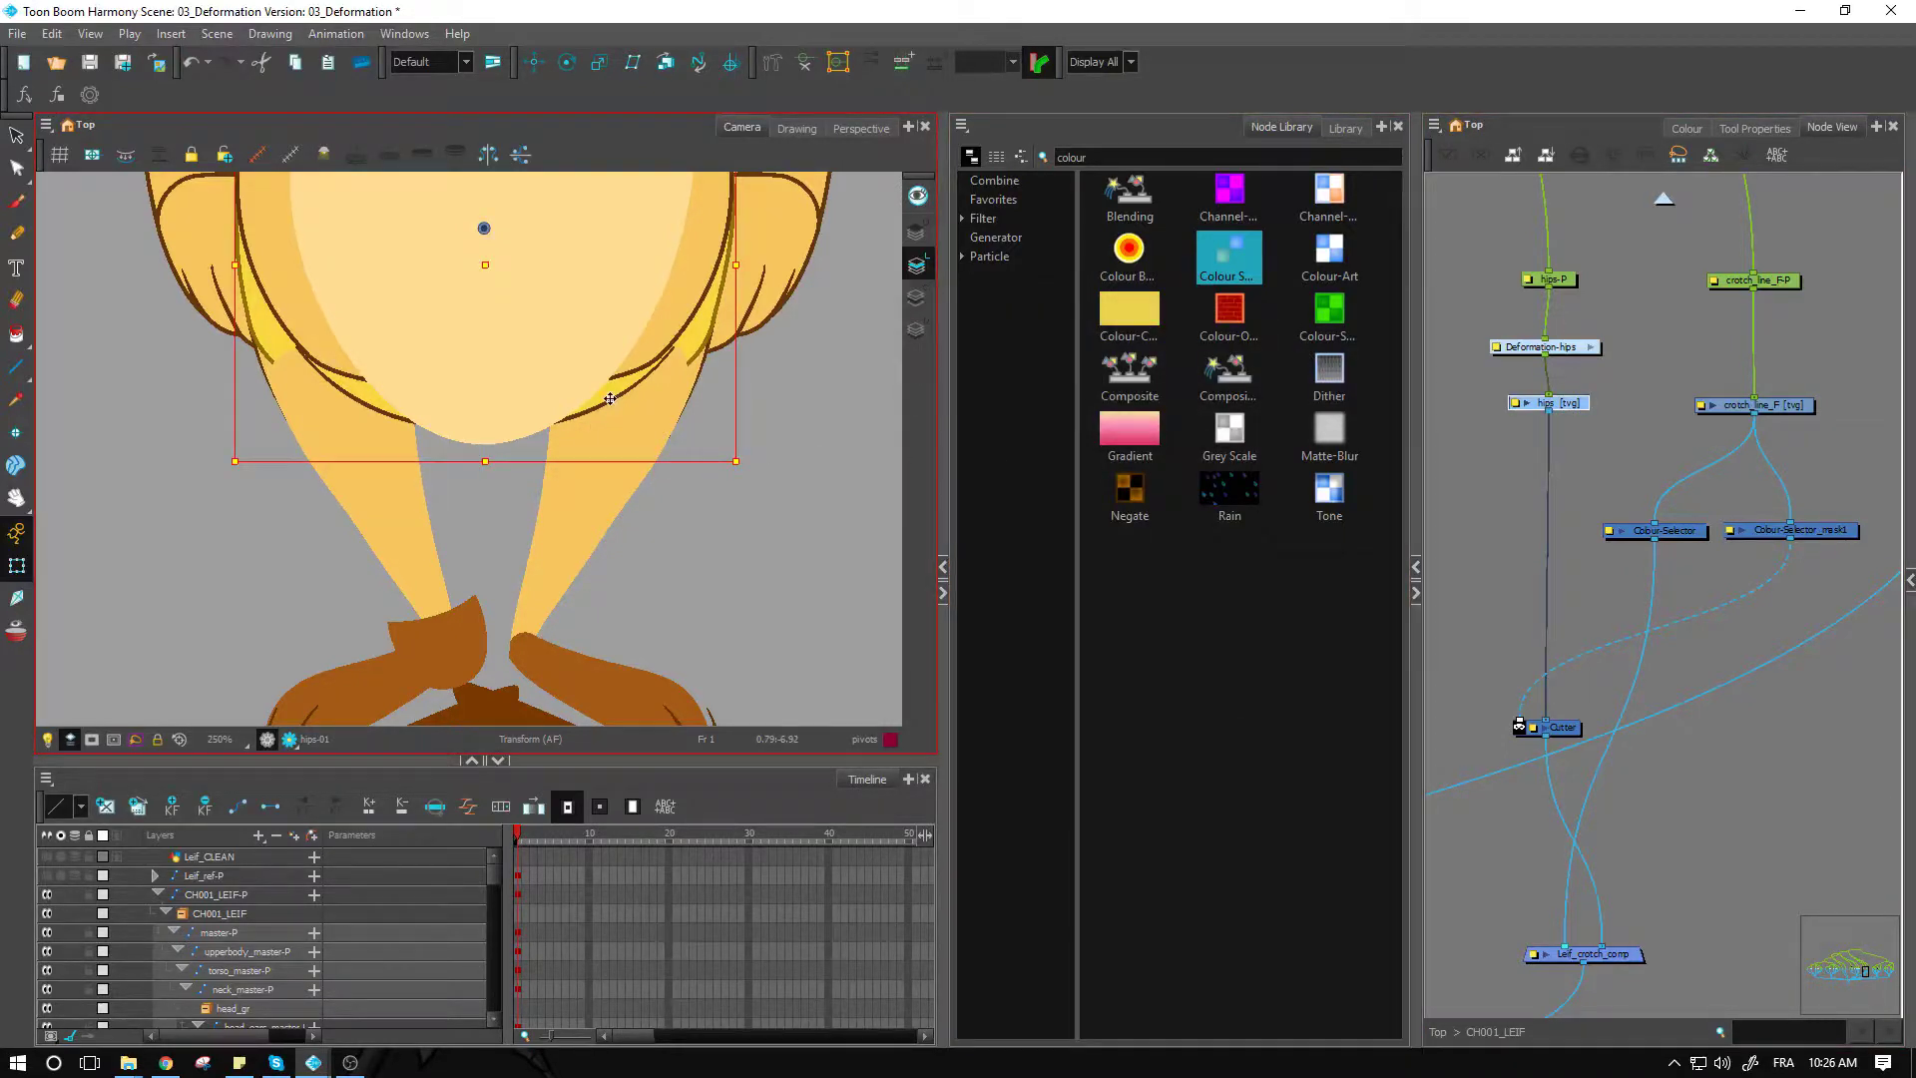
pyautogui.click(600, 409)
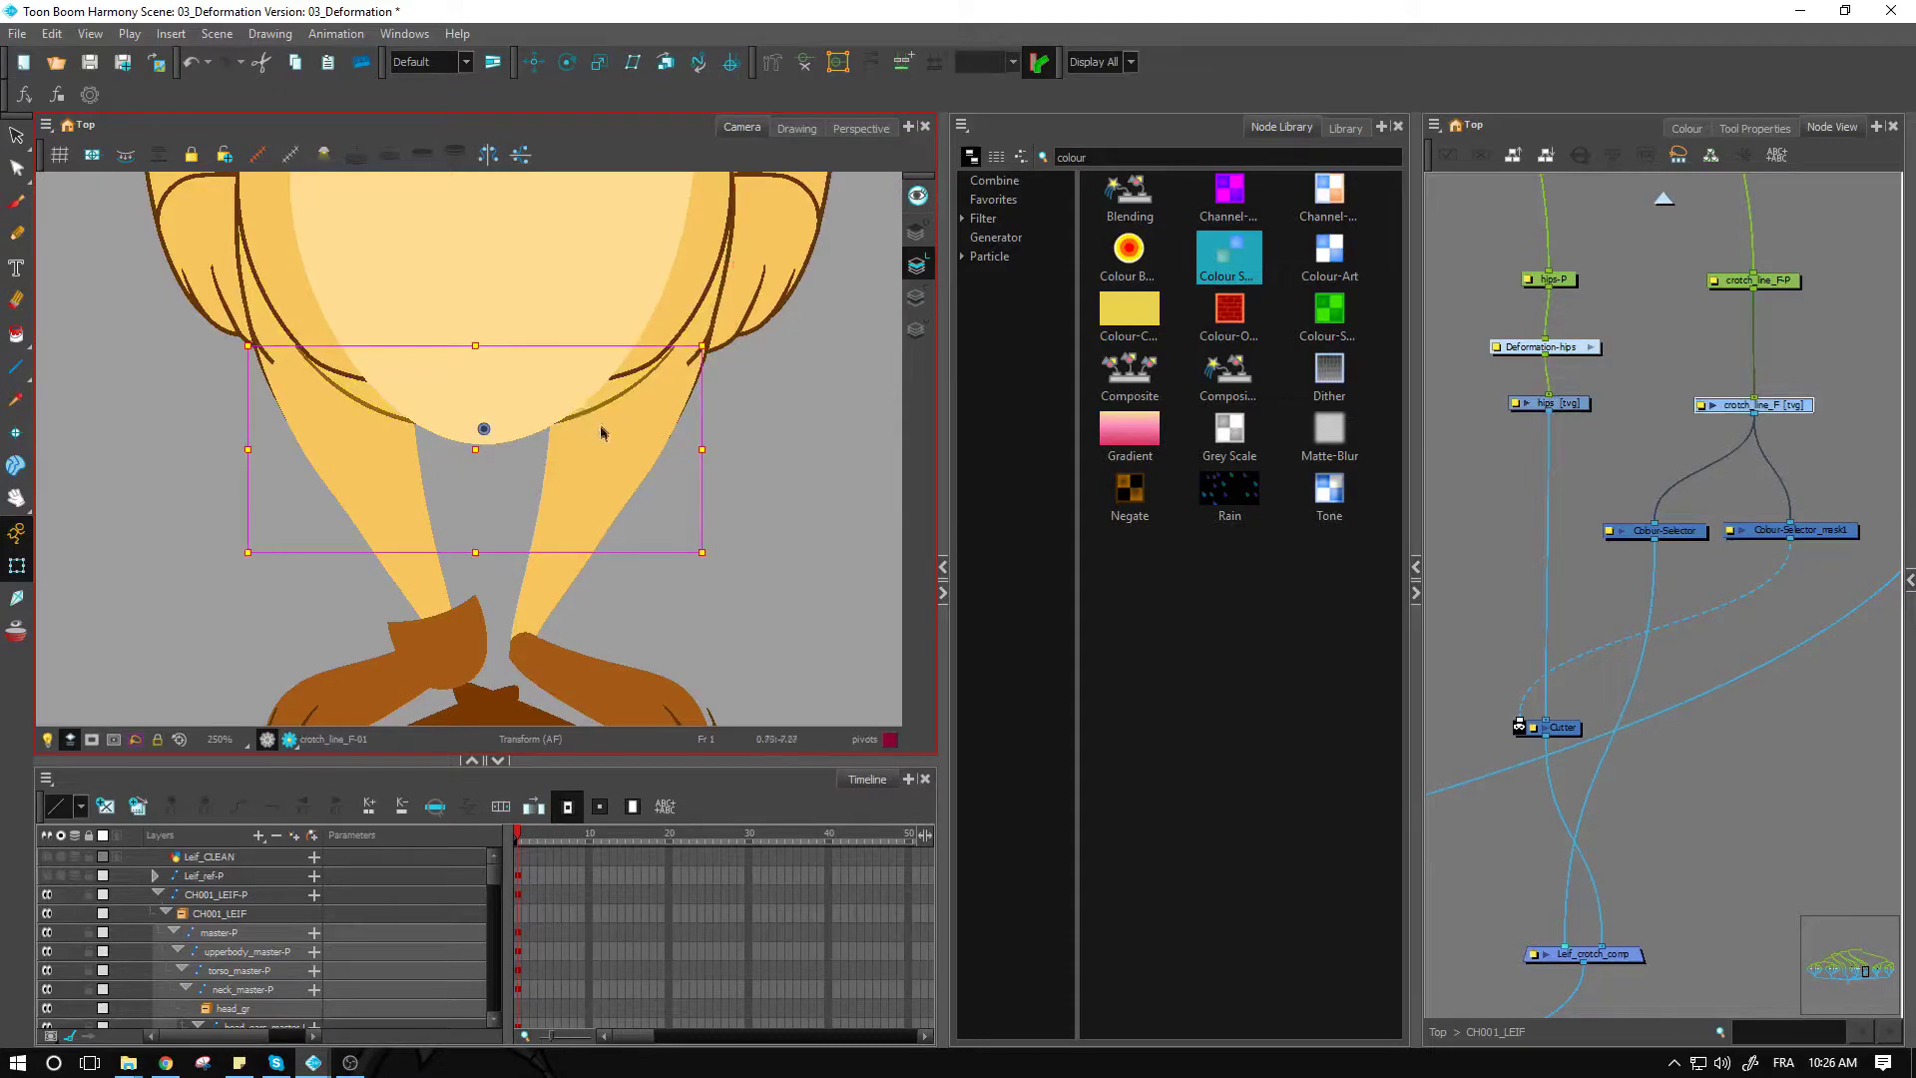
pyautogui.moveTo(612, 403); pyautogui.dragTo(616, 412)
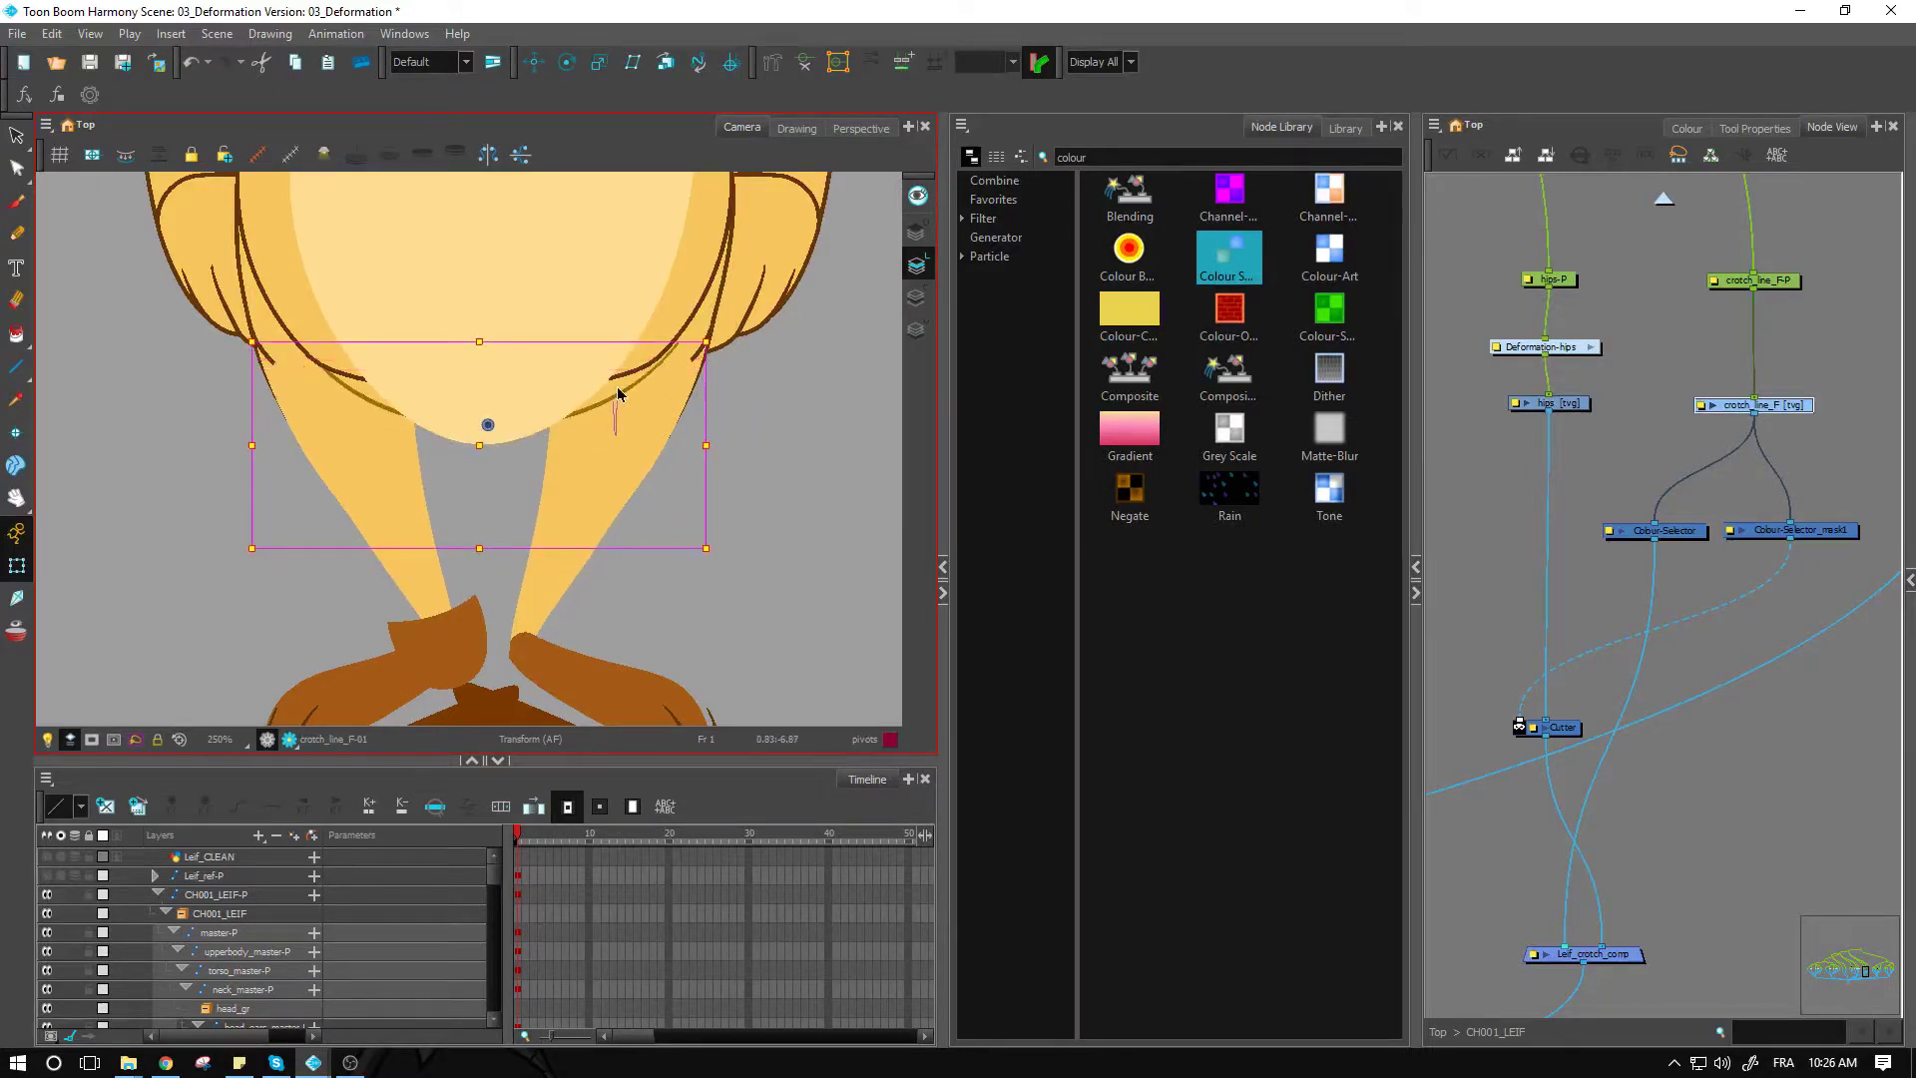
pyautogui.click(617, 386)
pyautogui.click(842, 457)
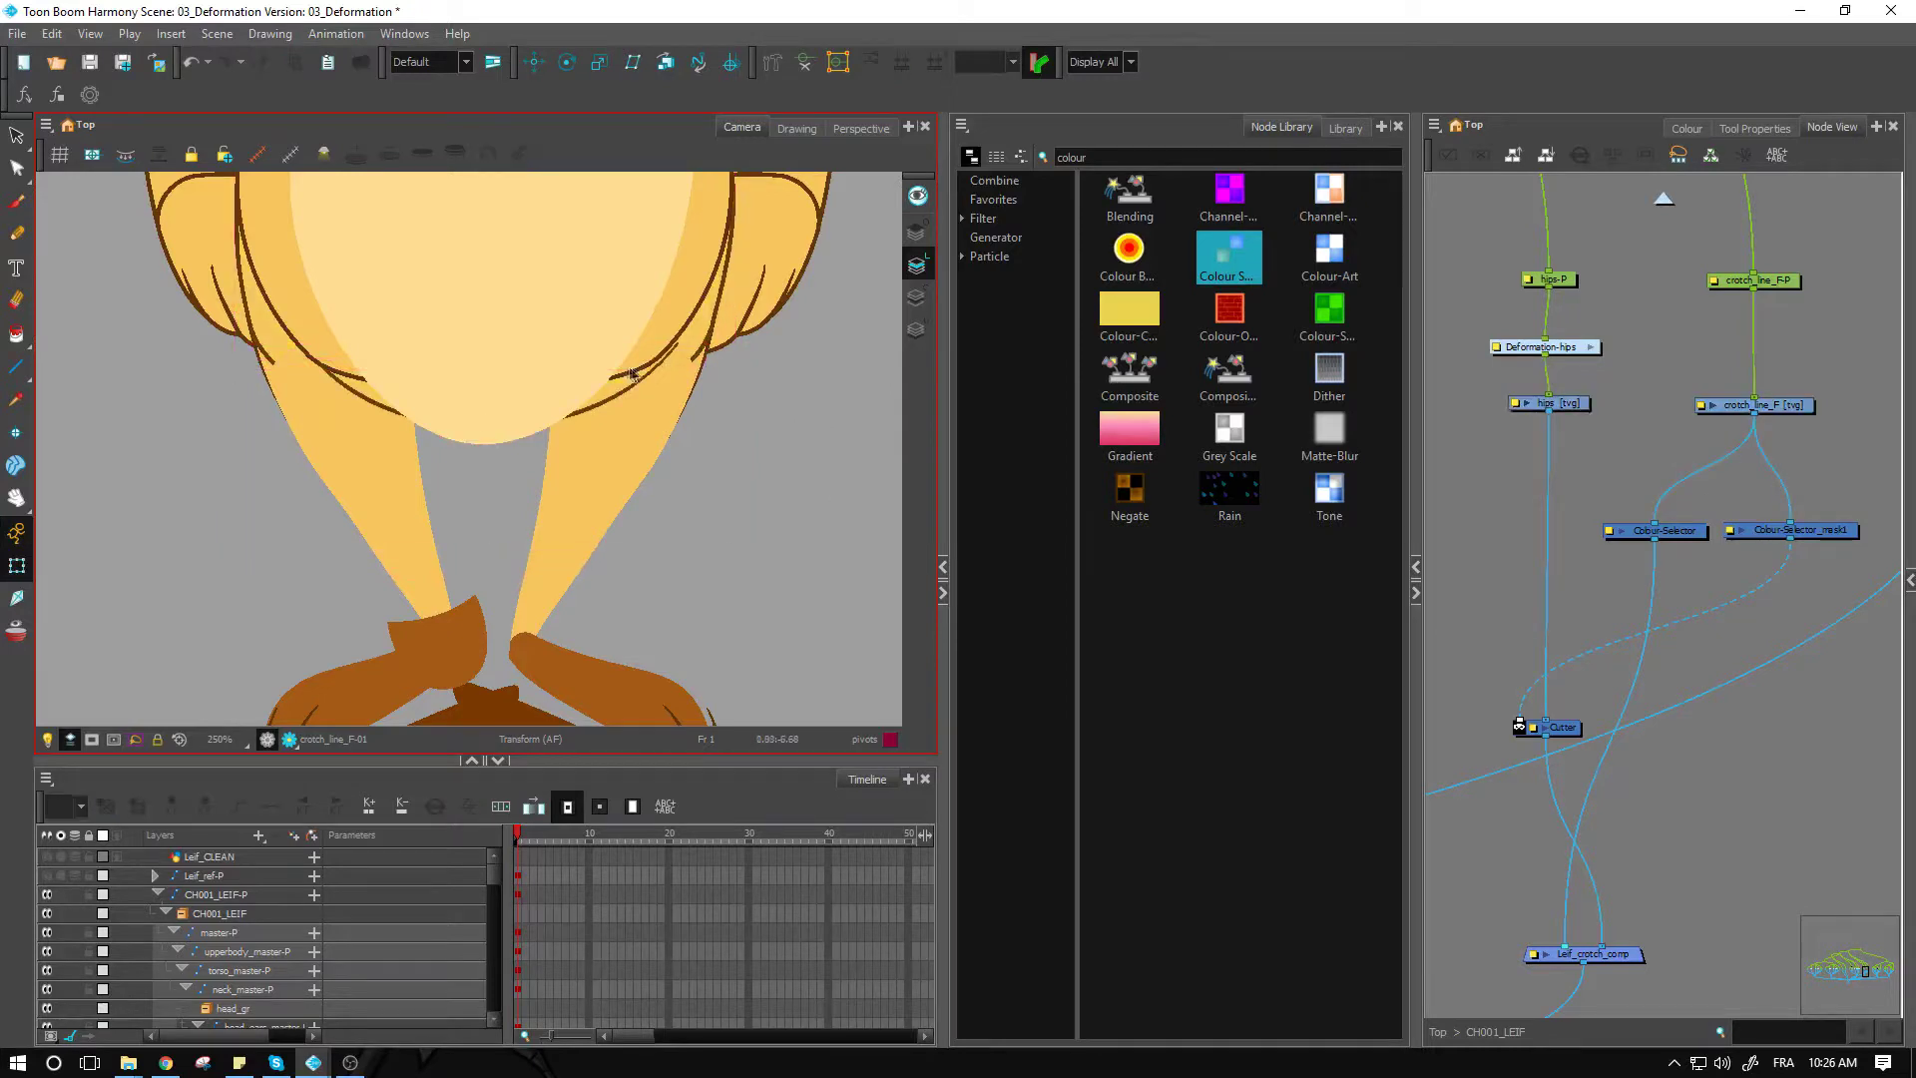
# Step: Try moving the crotch line further up over the belly to test the cutter, and undo the move
pyautogui.click(605, 418)
pyautogui.moveTo(605, 421)
pyautogui.mouseDown()
pyautogui.moveTo(605, 359)
pyautogui.moveTo(609, 385)
pyautogui.mouseUp()
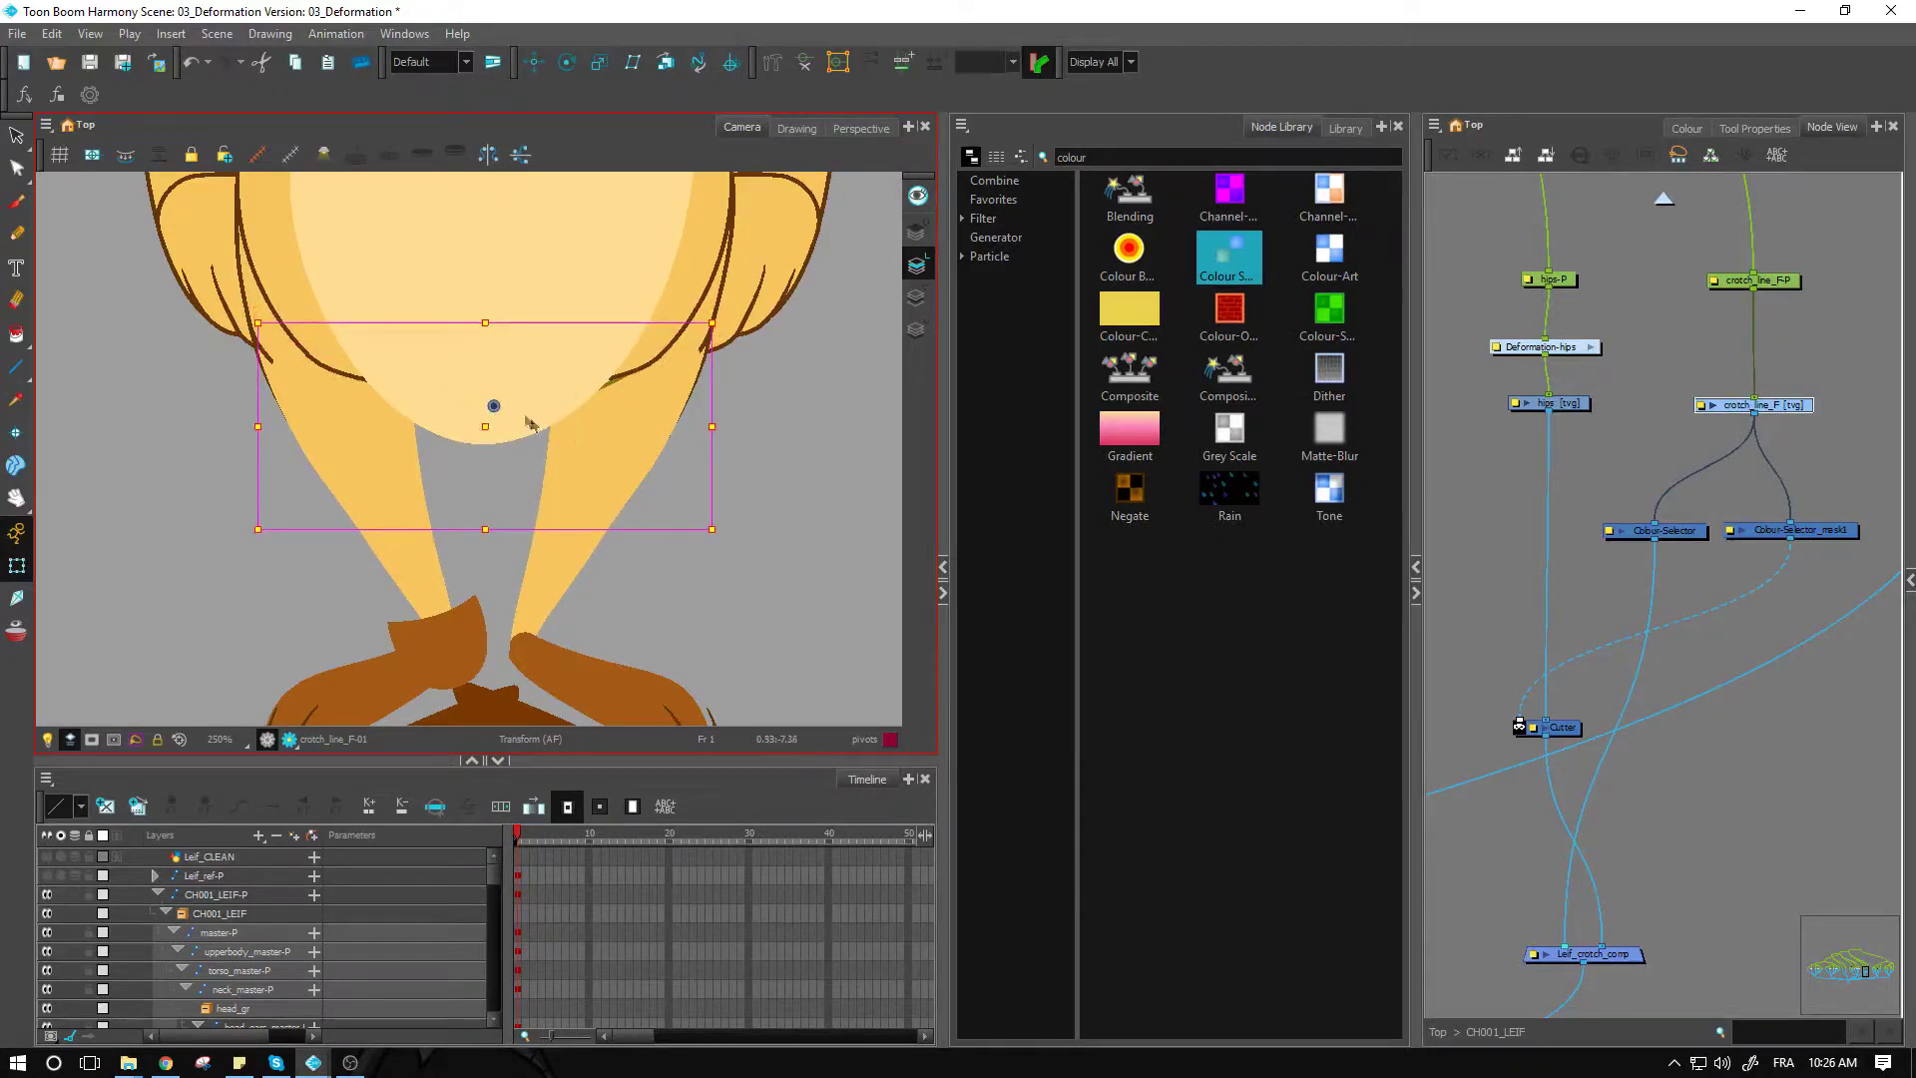
pyautogui.hotkey('ctrl', 'z')
pyautogui.click(1732, 479)
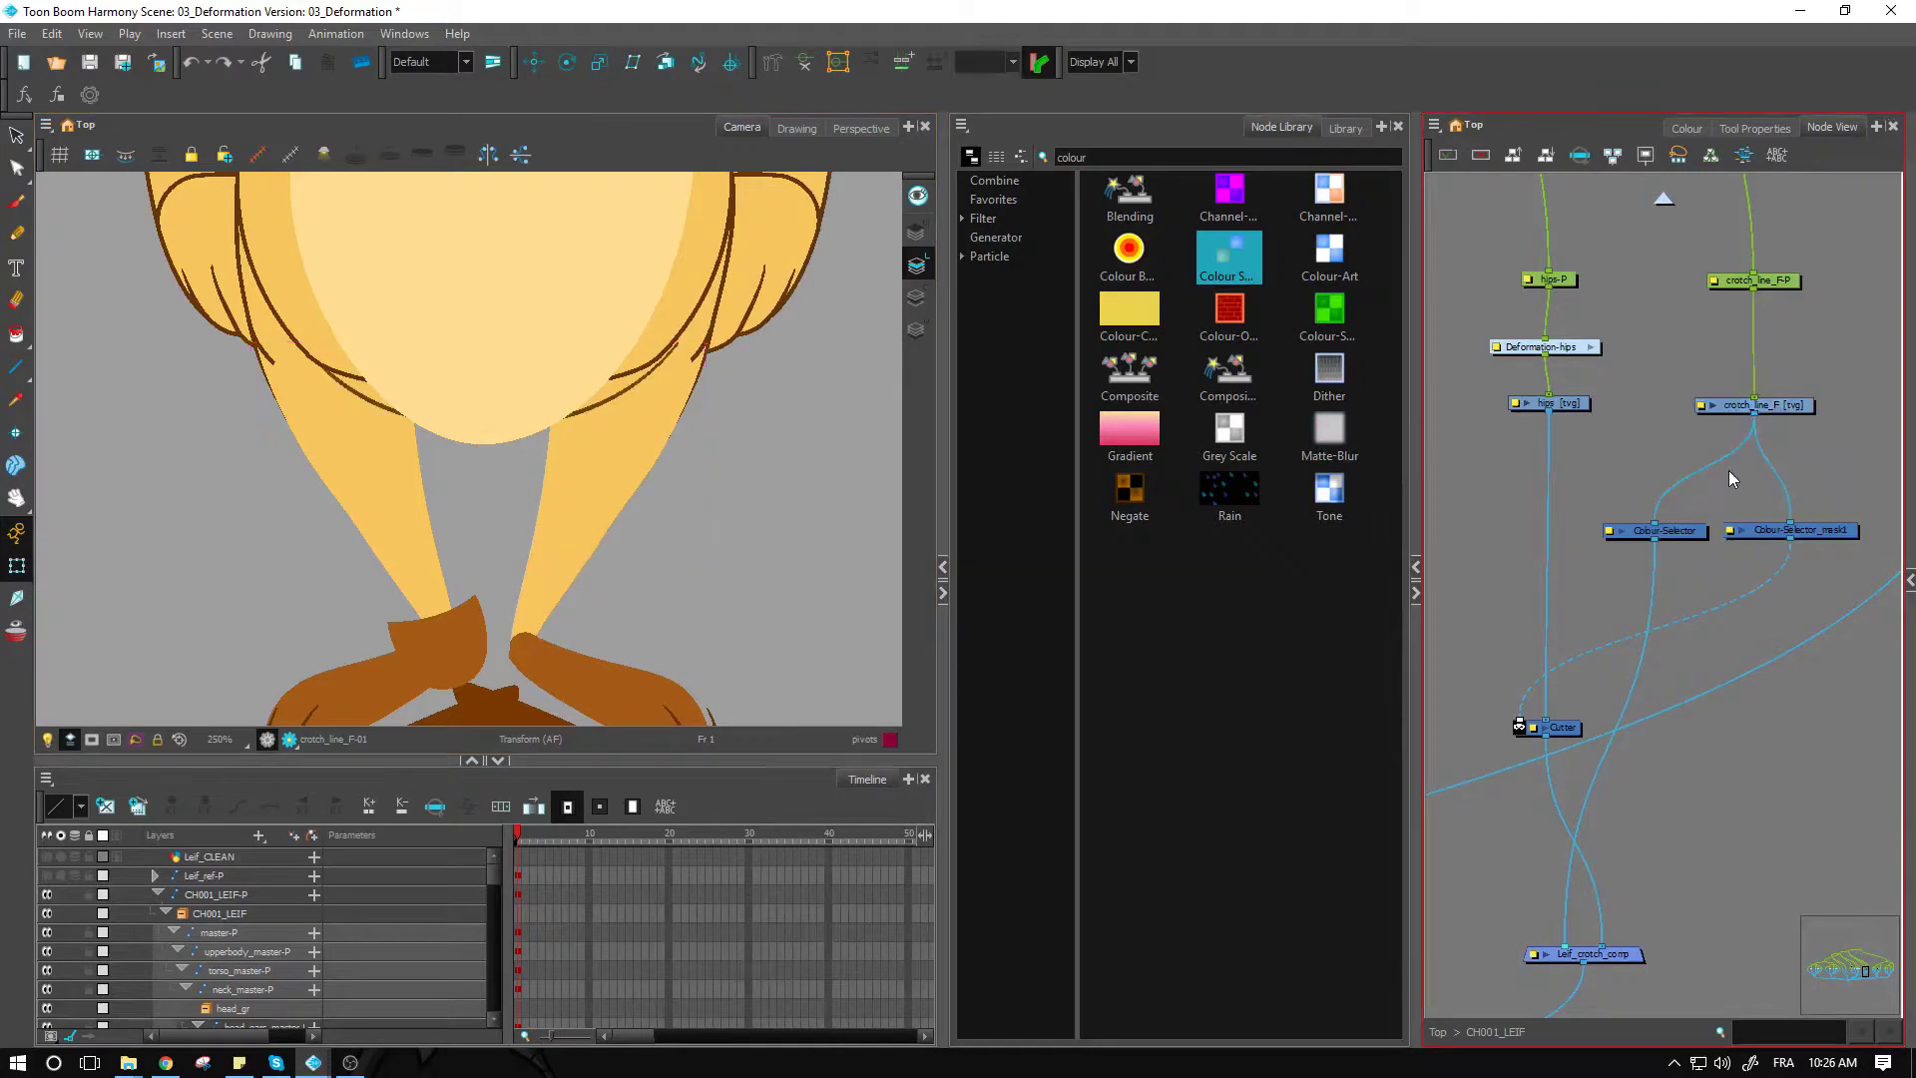
# Step: Connect Colour-Selector_mask1 to the Leif_crotch_comp composite so the matte shape displays
pyautogui.click(1753, 408)
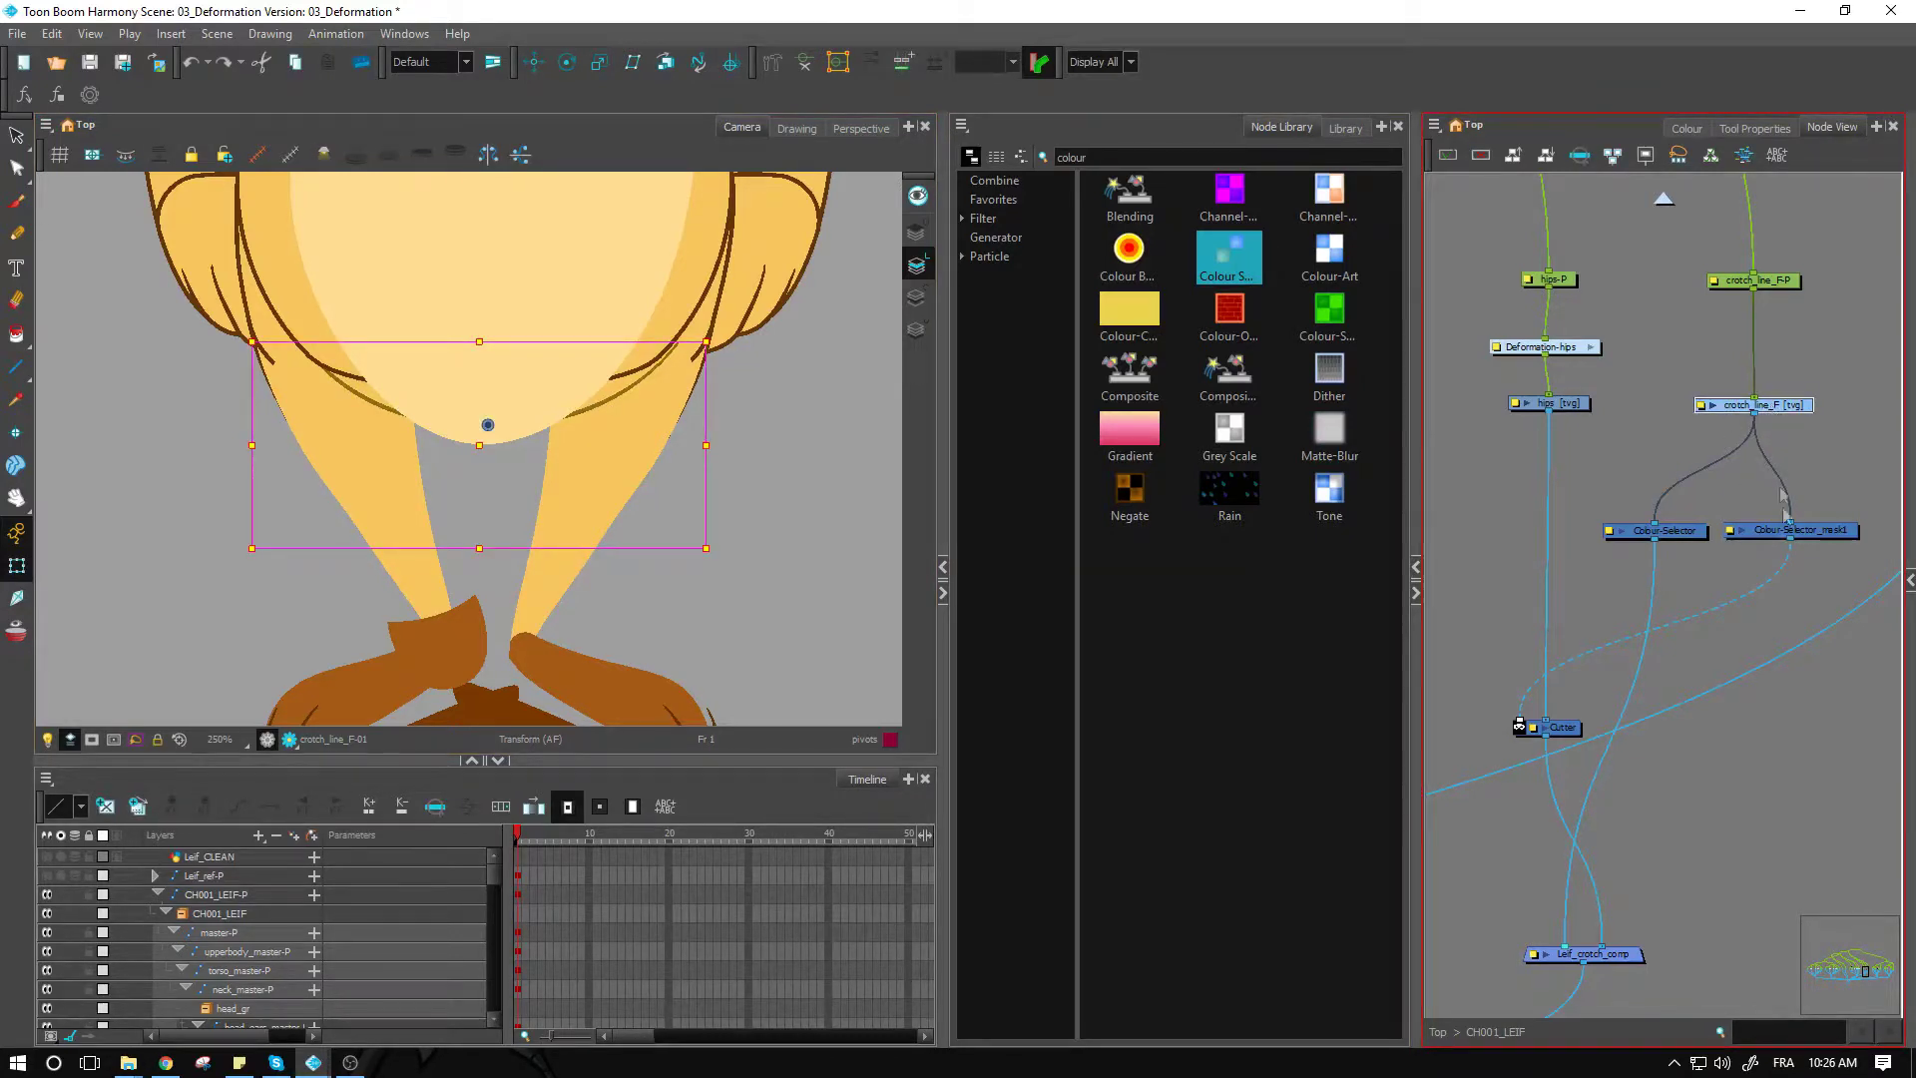
pyautogui.moveTo(1791, 544)
pyautogui.mouseDown()
pyautogui.moveTo(1561, 915)
pyautogui.moveTo(1564, 945)
pyautogui.mouseUp()
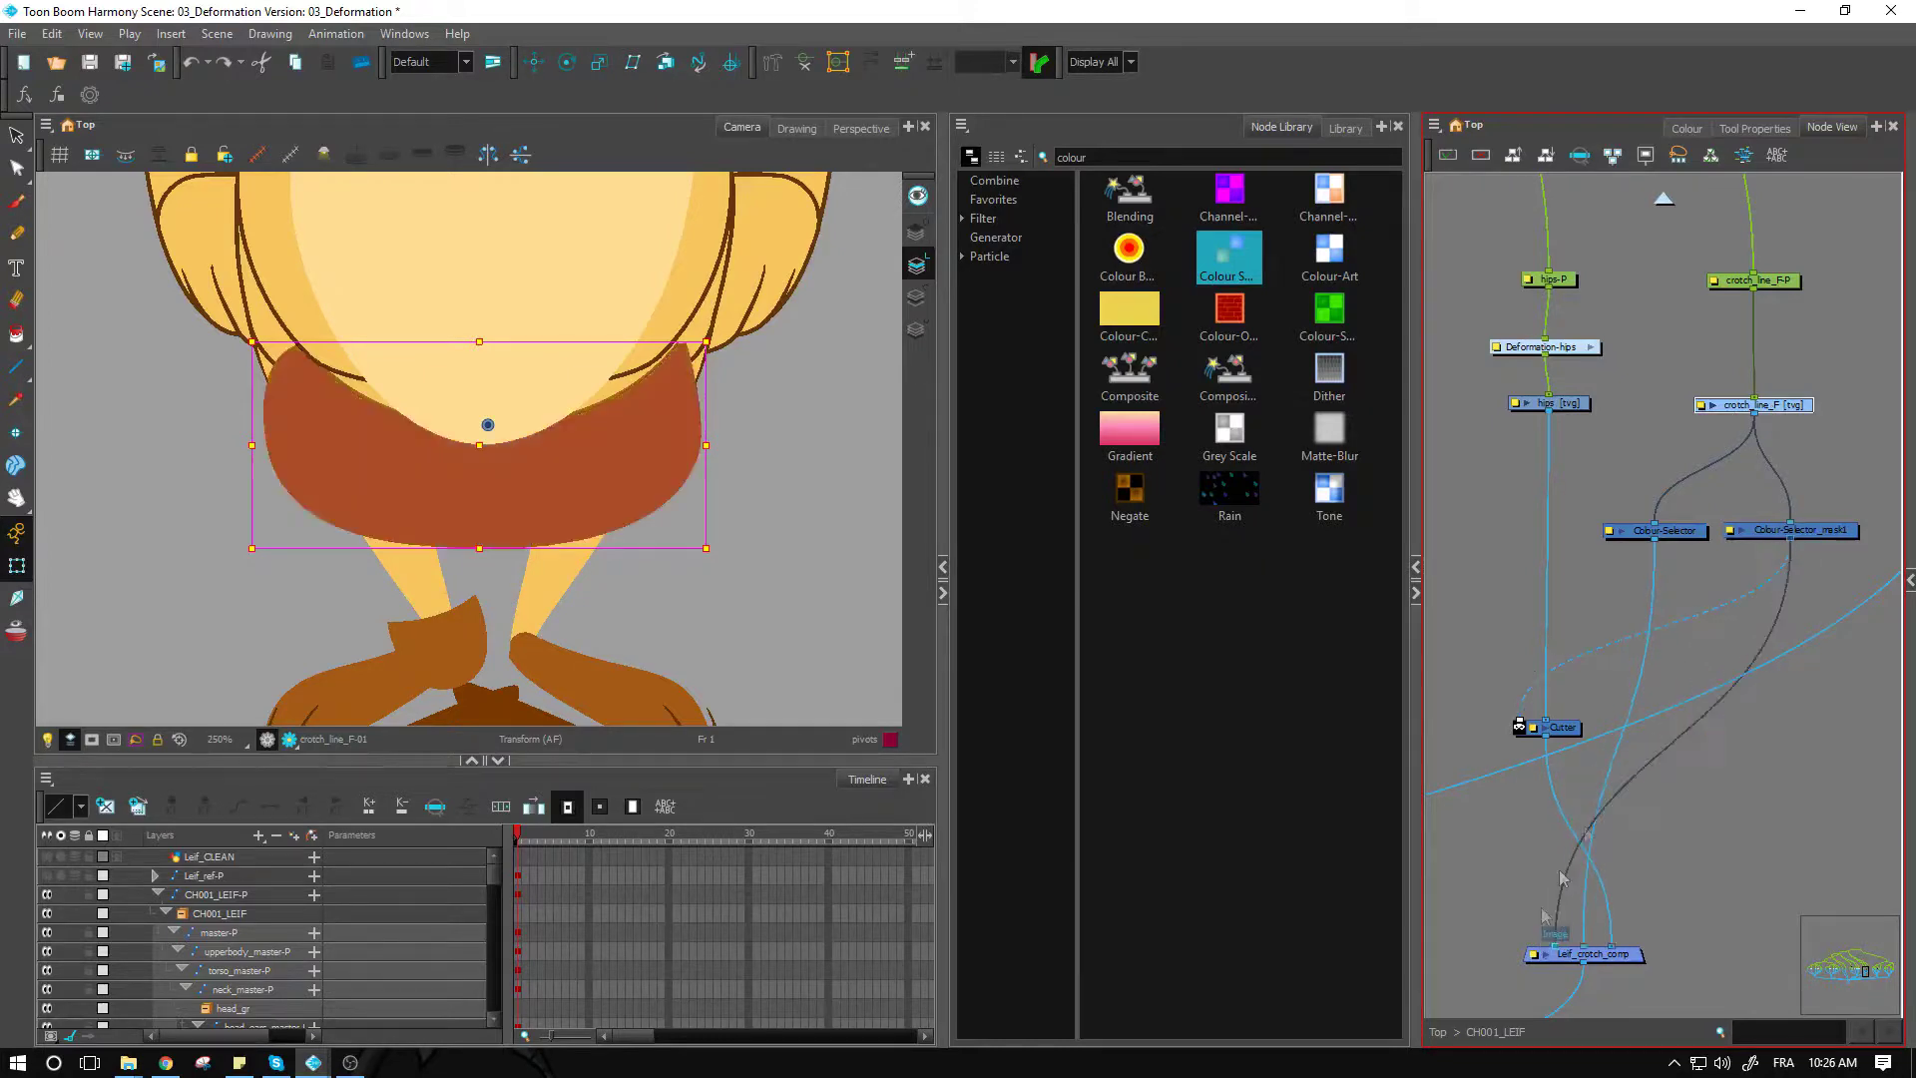
# Step: Locate the crotch_line_F layer in the timeline and solo it to isolate the matte drawing
pyautogui.click(1789, 411)
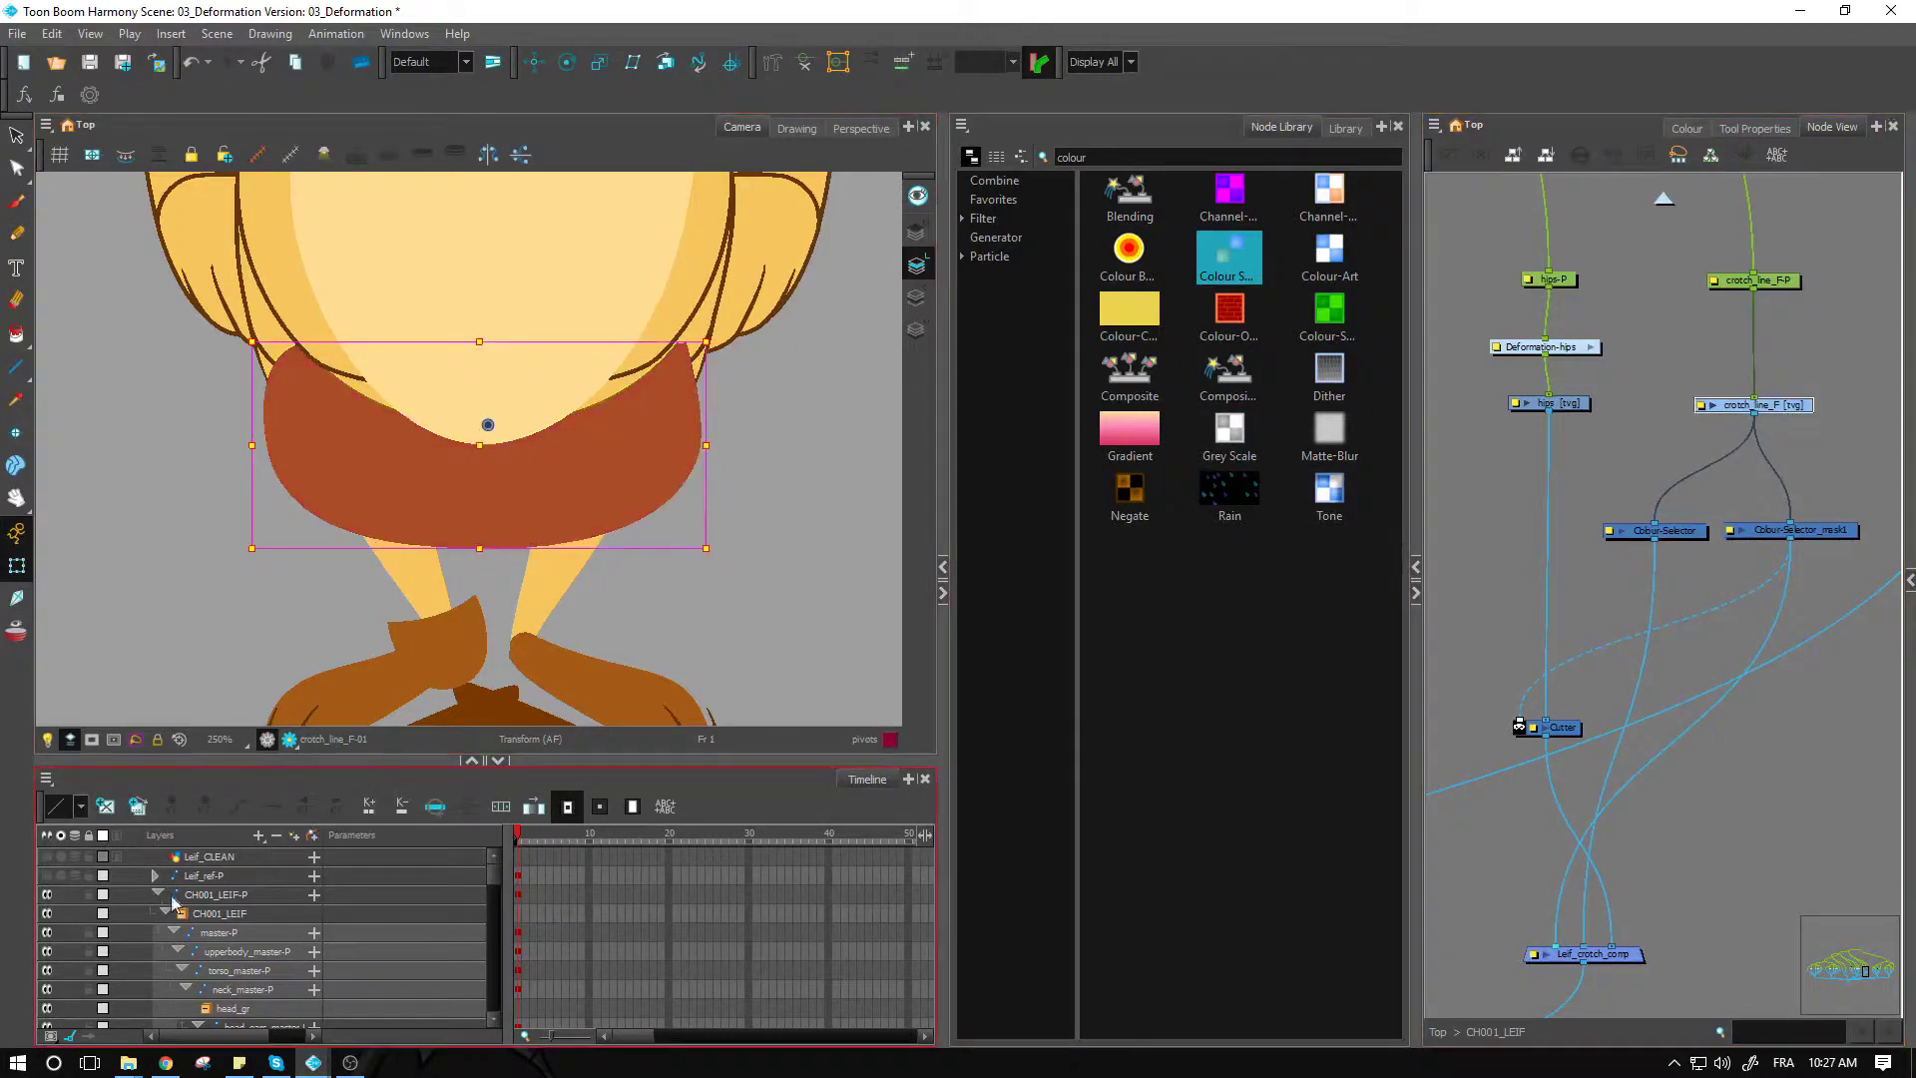
pyautogui.press('o')
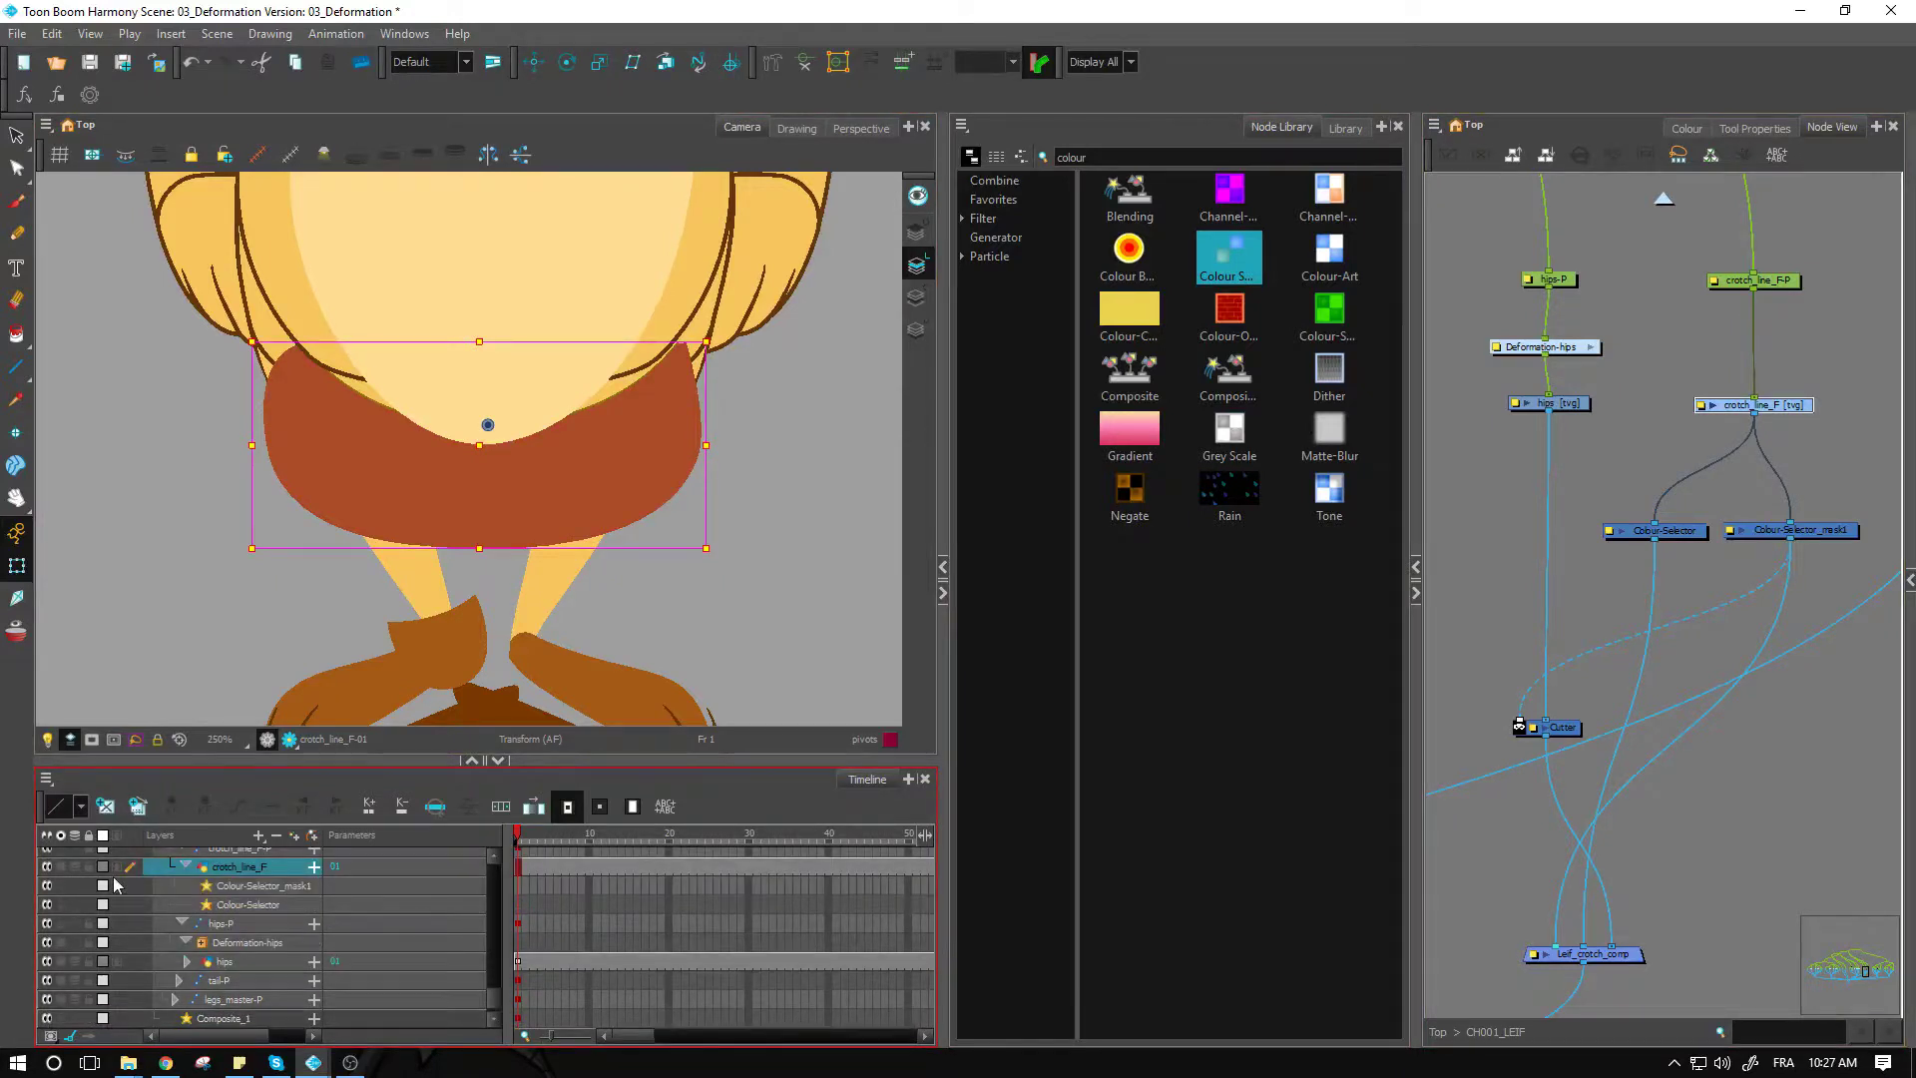
pyautogui.click(61, 866)
pyautogui.click(848, 544)
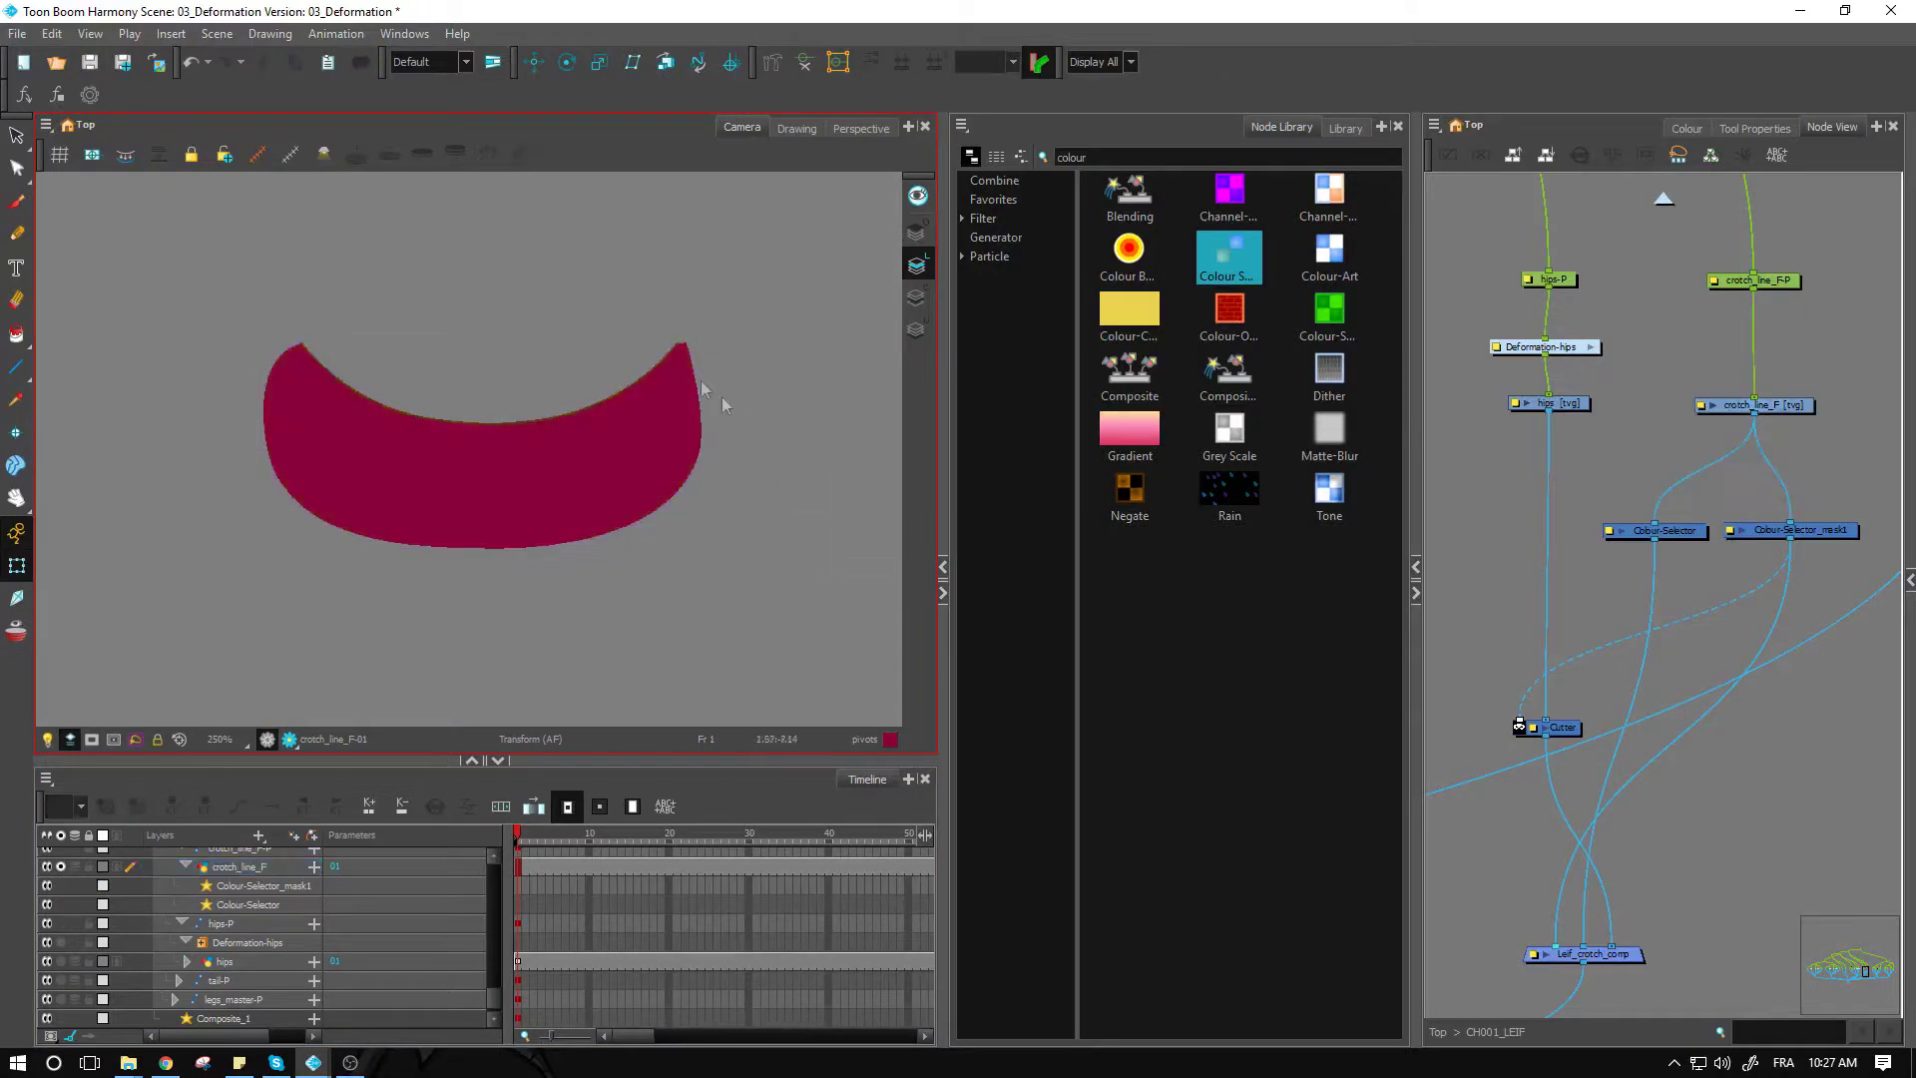
pyautogui.press('2')
pyautogui.press('2')
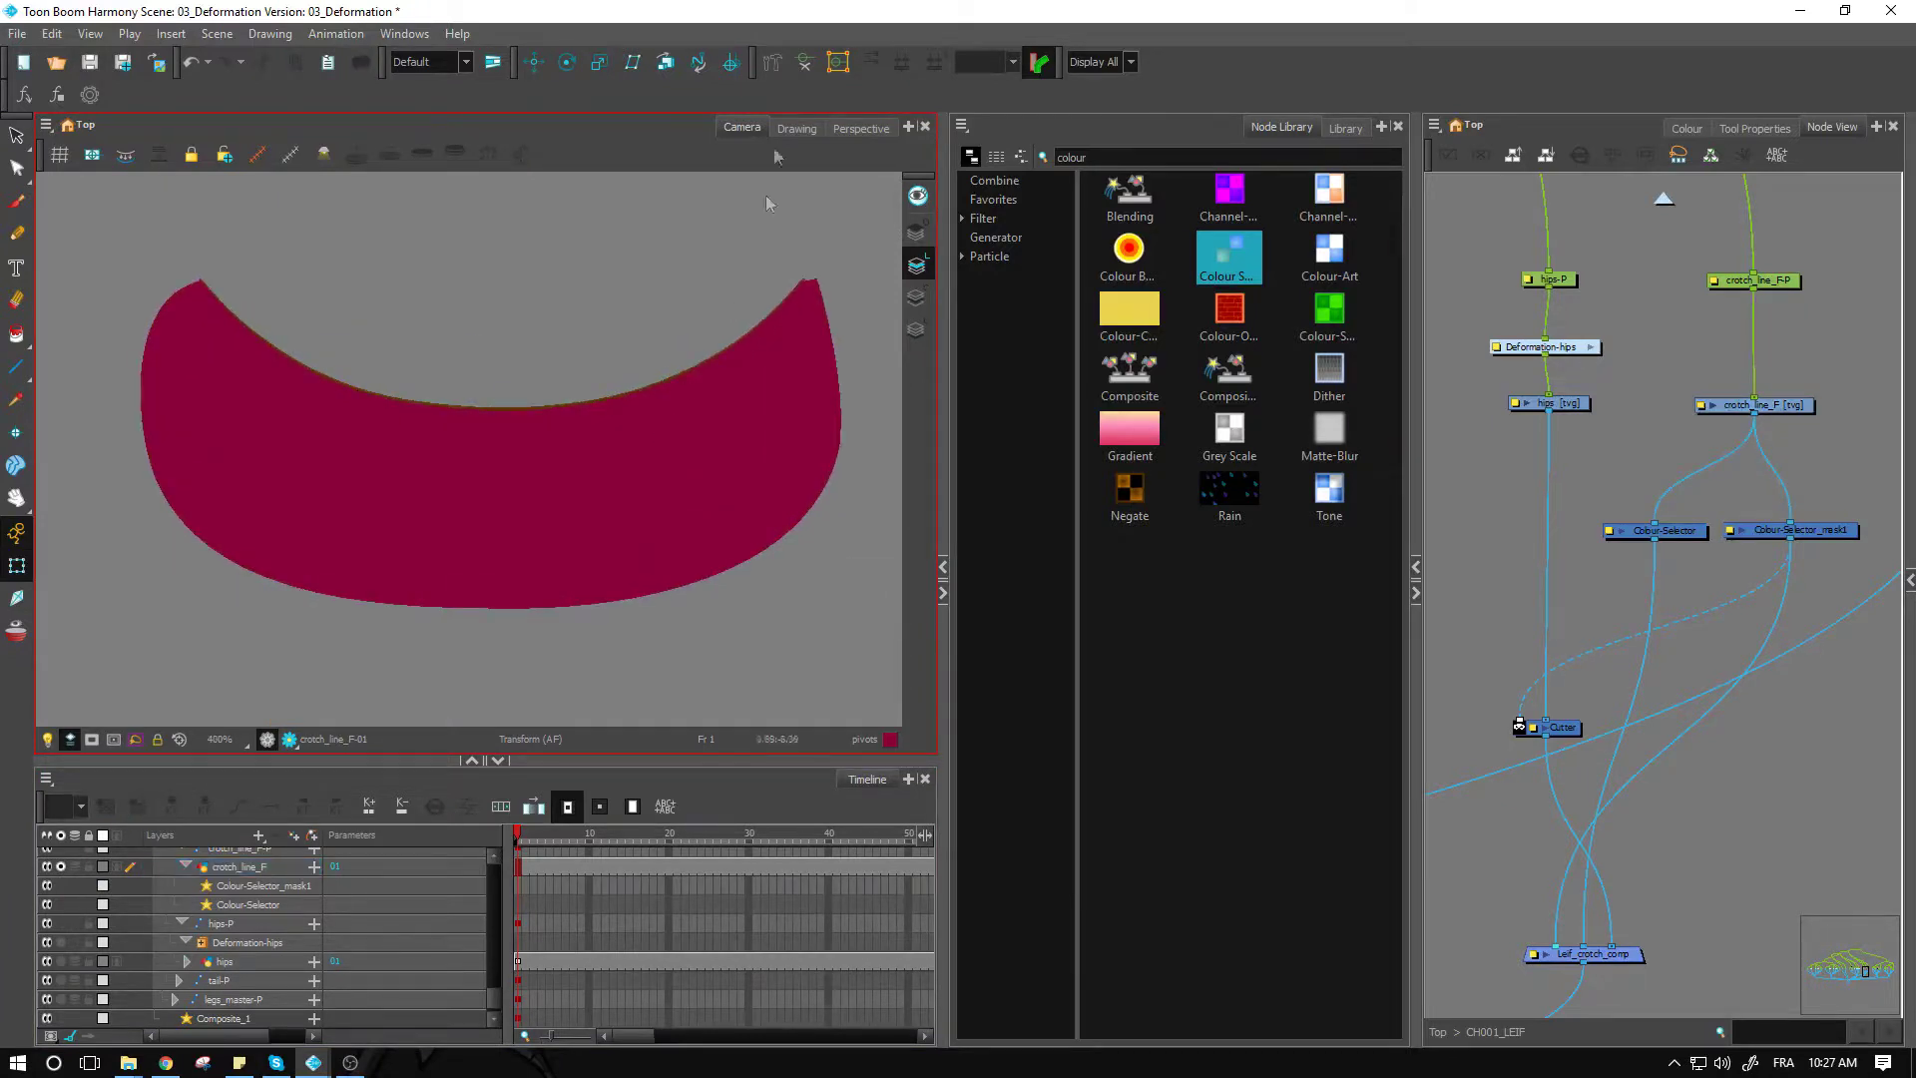
# Step: Start a curve deformation chain on crotch_line_F with the Rigging tool, running from the line's right tip to its middle
pyautogui.click(776, 65)
pyautogui.click(1760, 408)
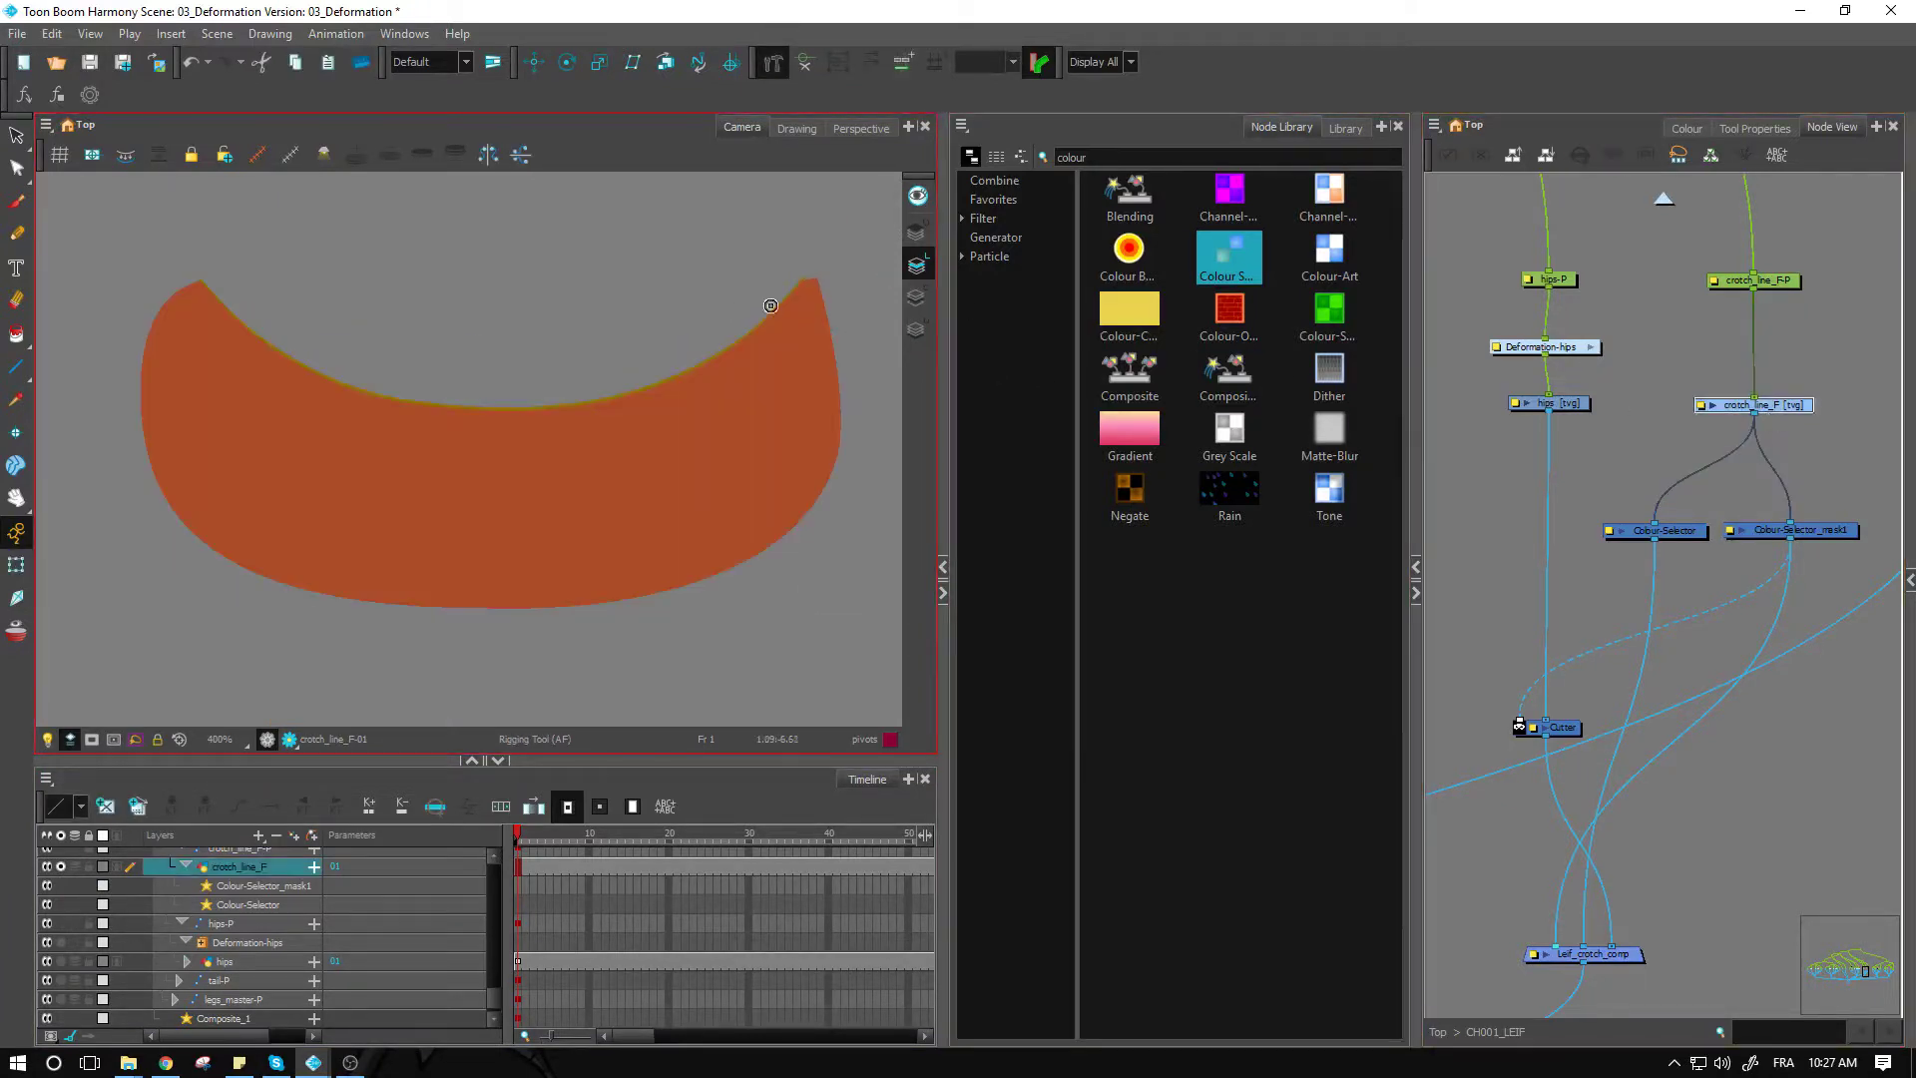
pyautogui.scroll(1, 774, 306)
pyautogui.scroll(1, 815, 341)
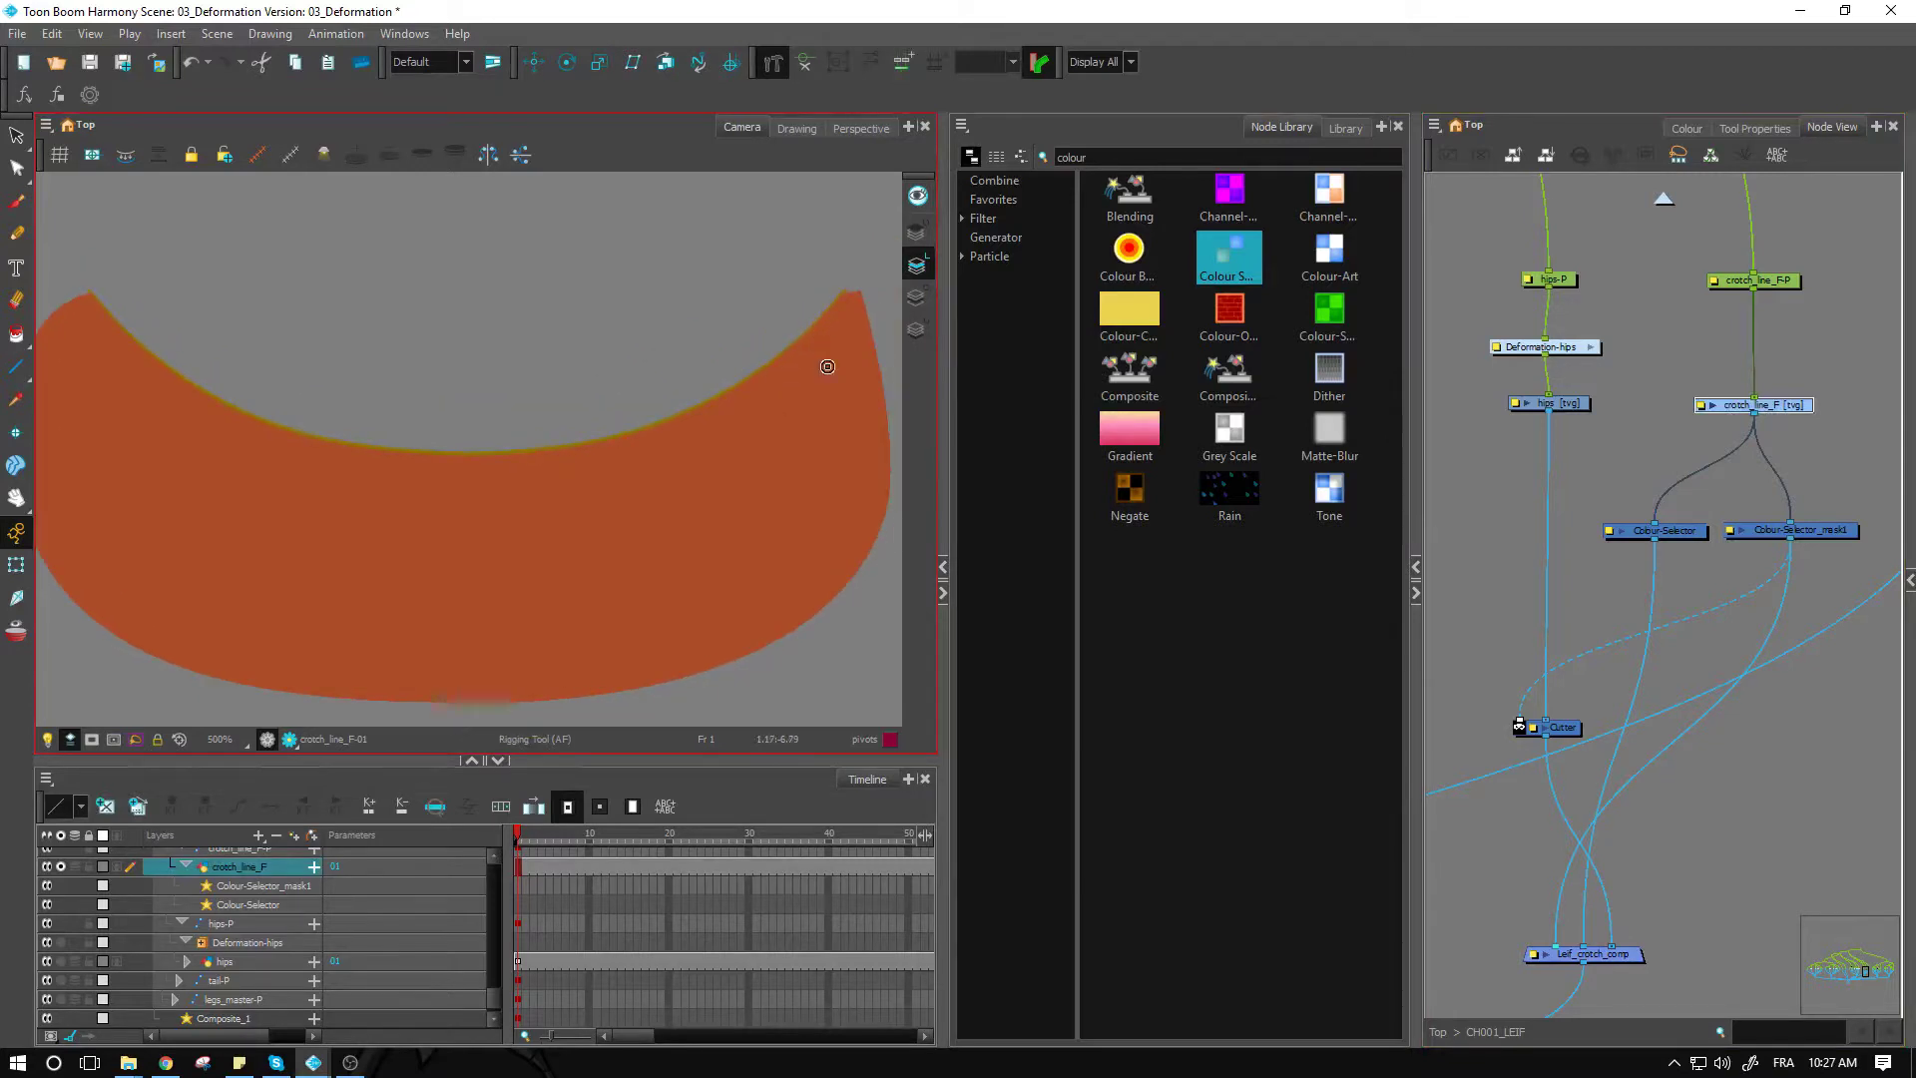
pyautogui.scroll(4, 844, 320)
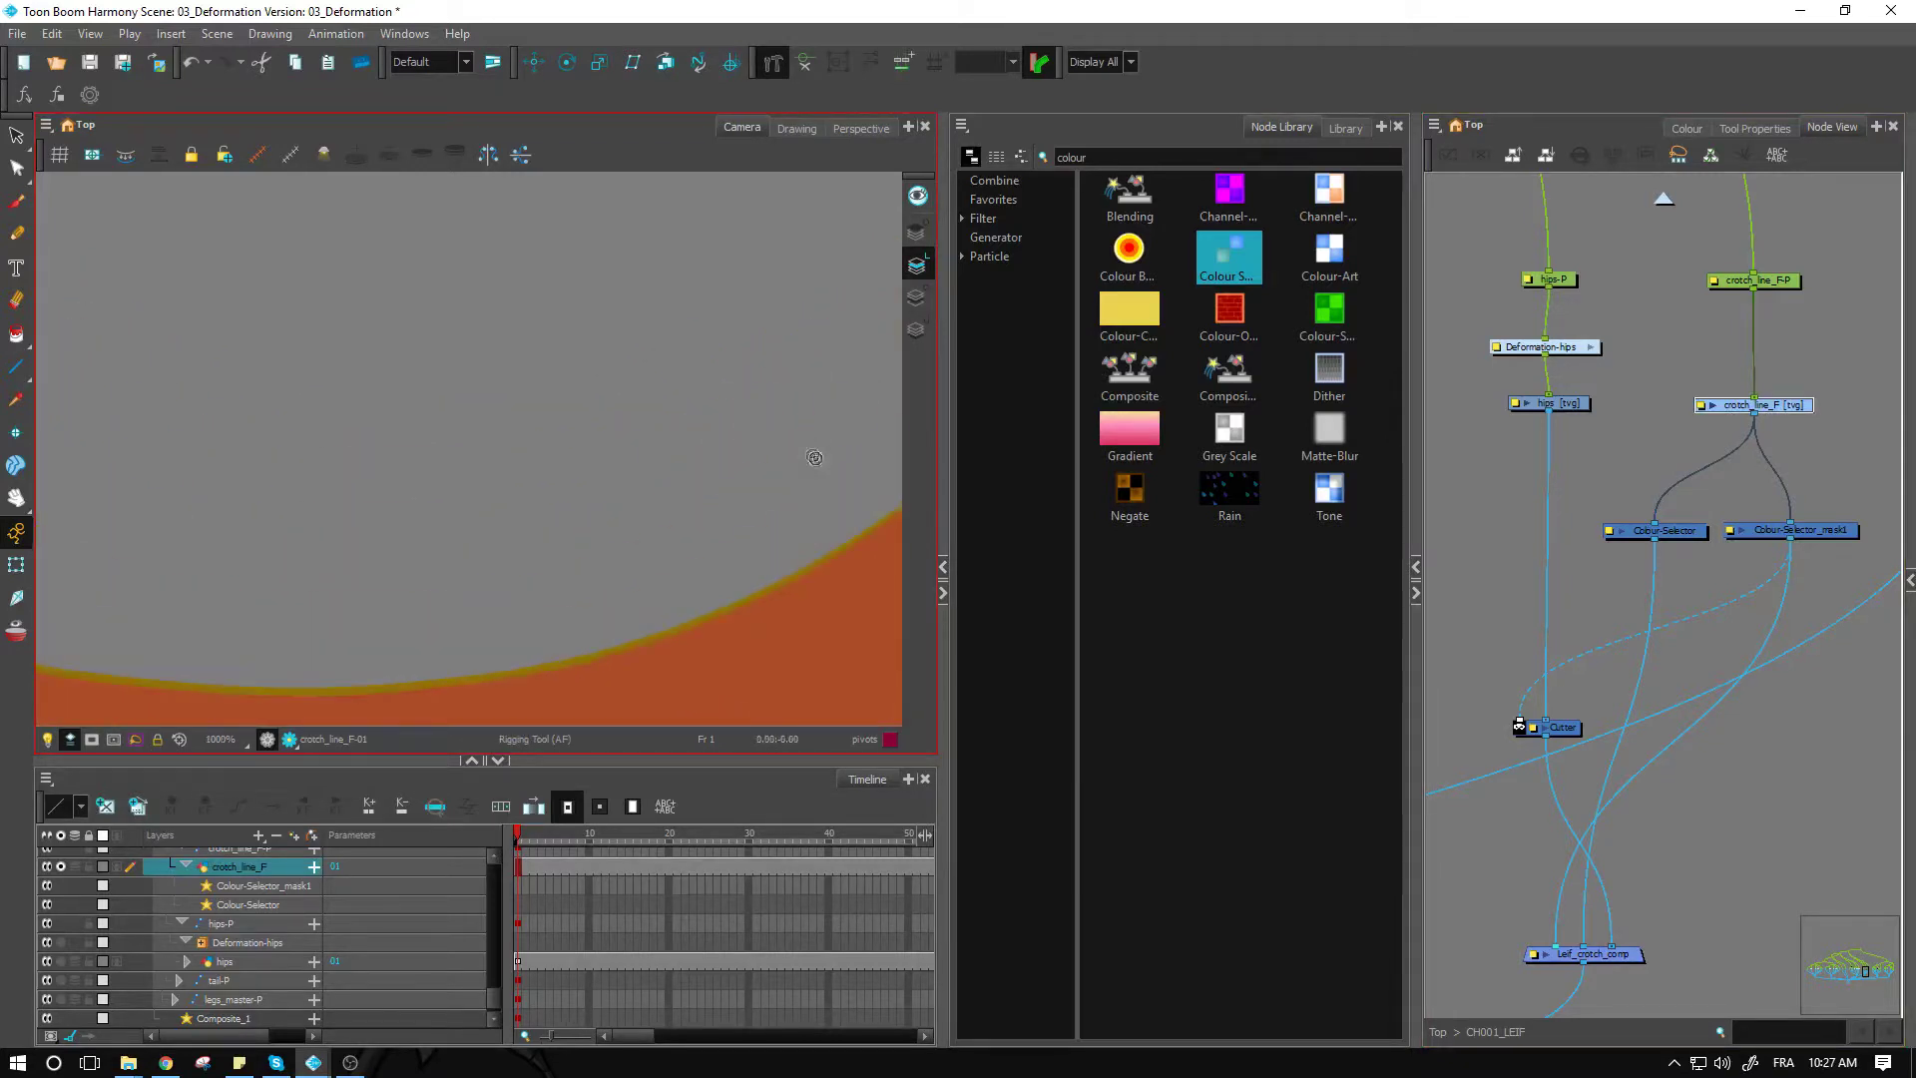
pyautogui.moveTo(815, 457); pyautogui.dragTo(540, 433)
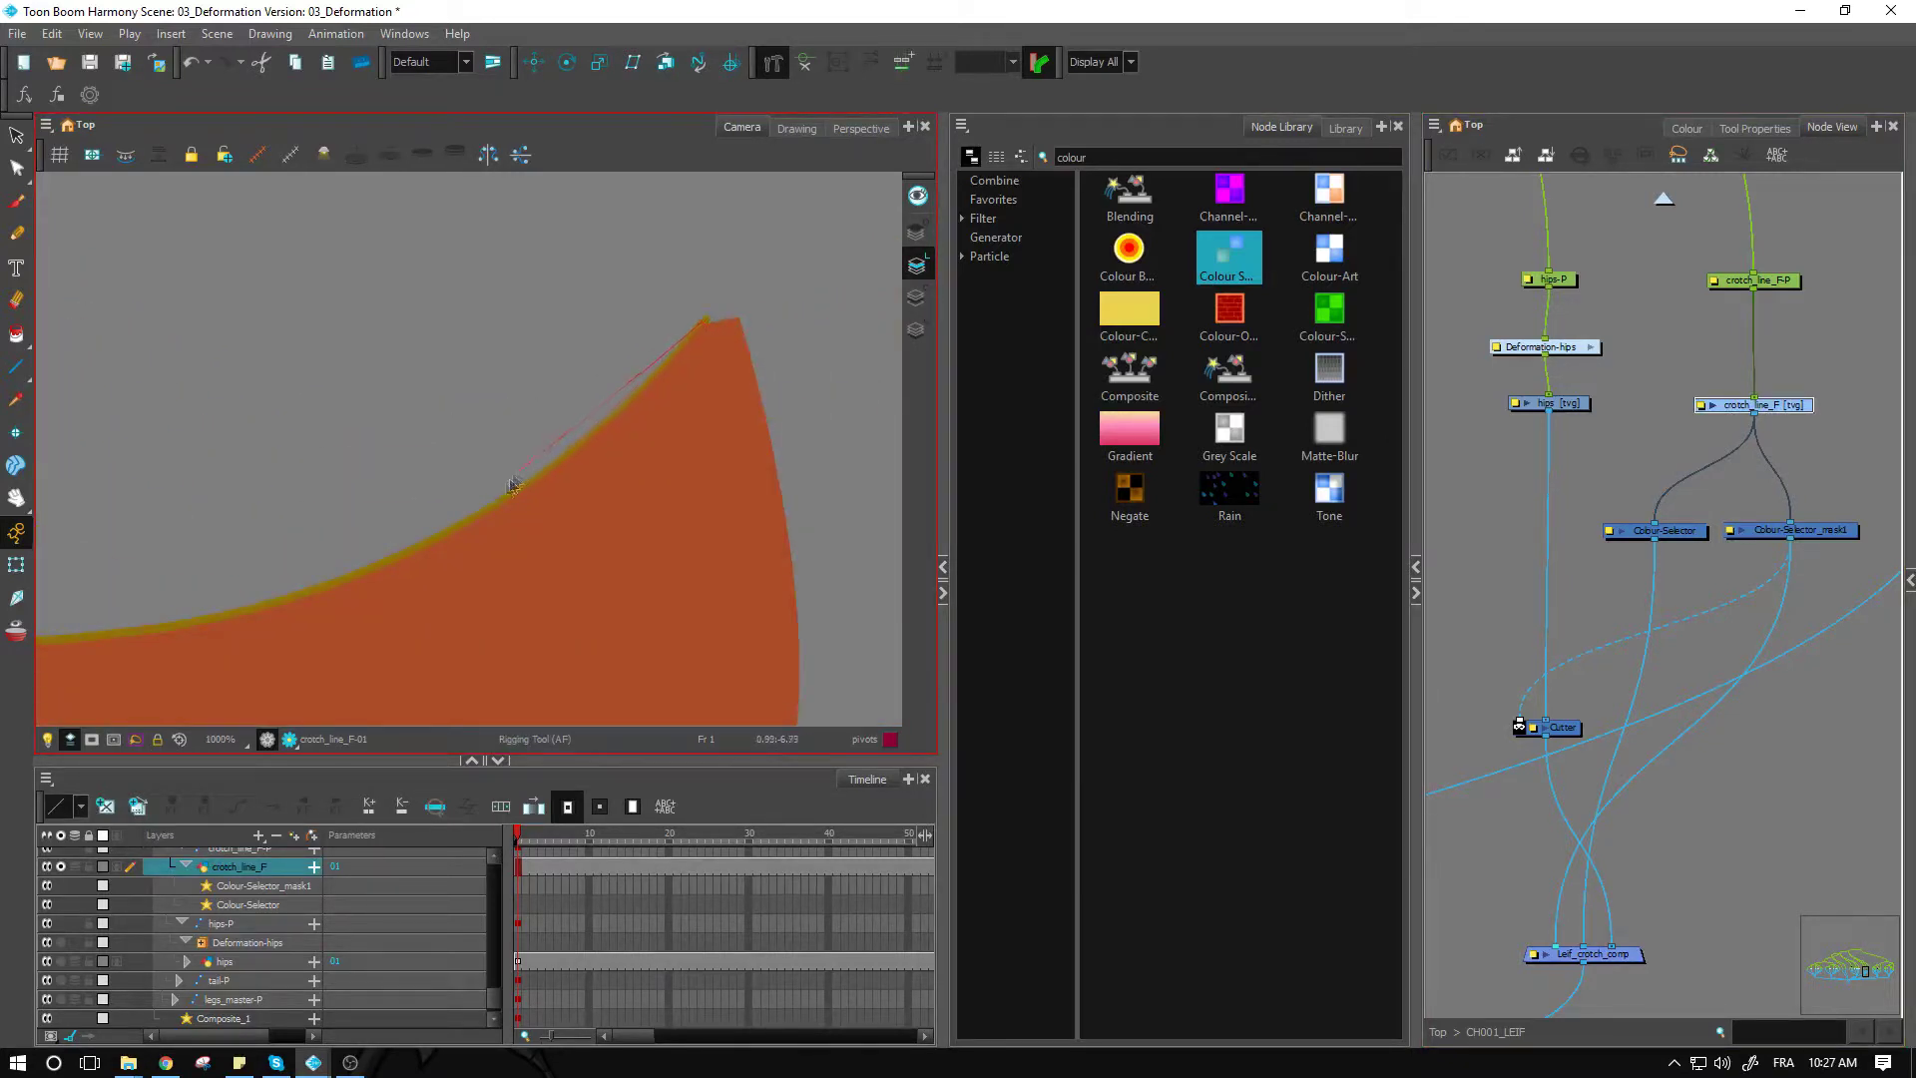
pyautogui.scroll(-2, 505, 535)
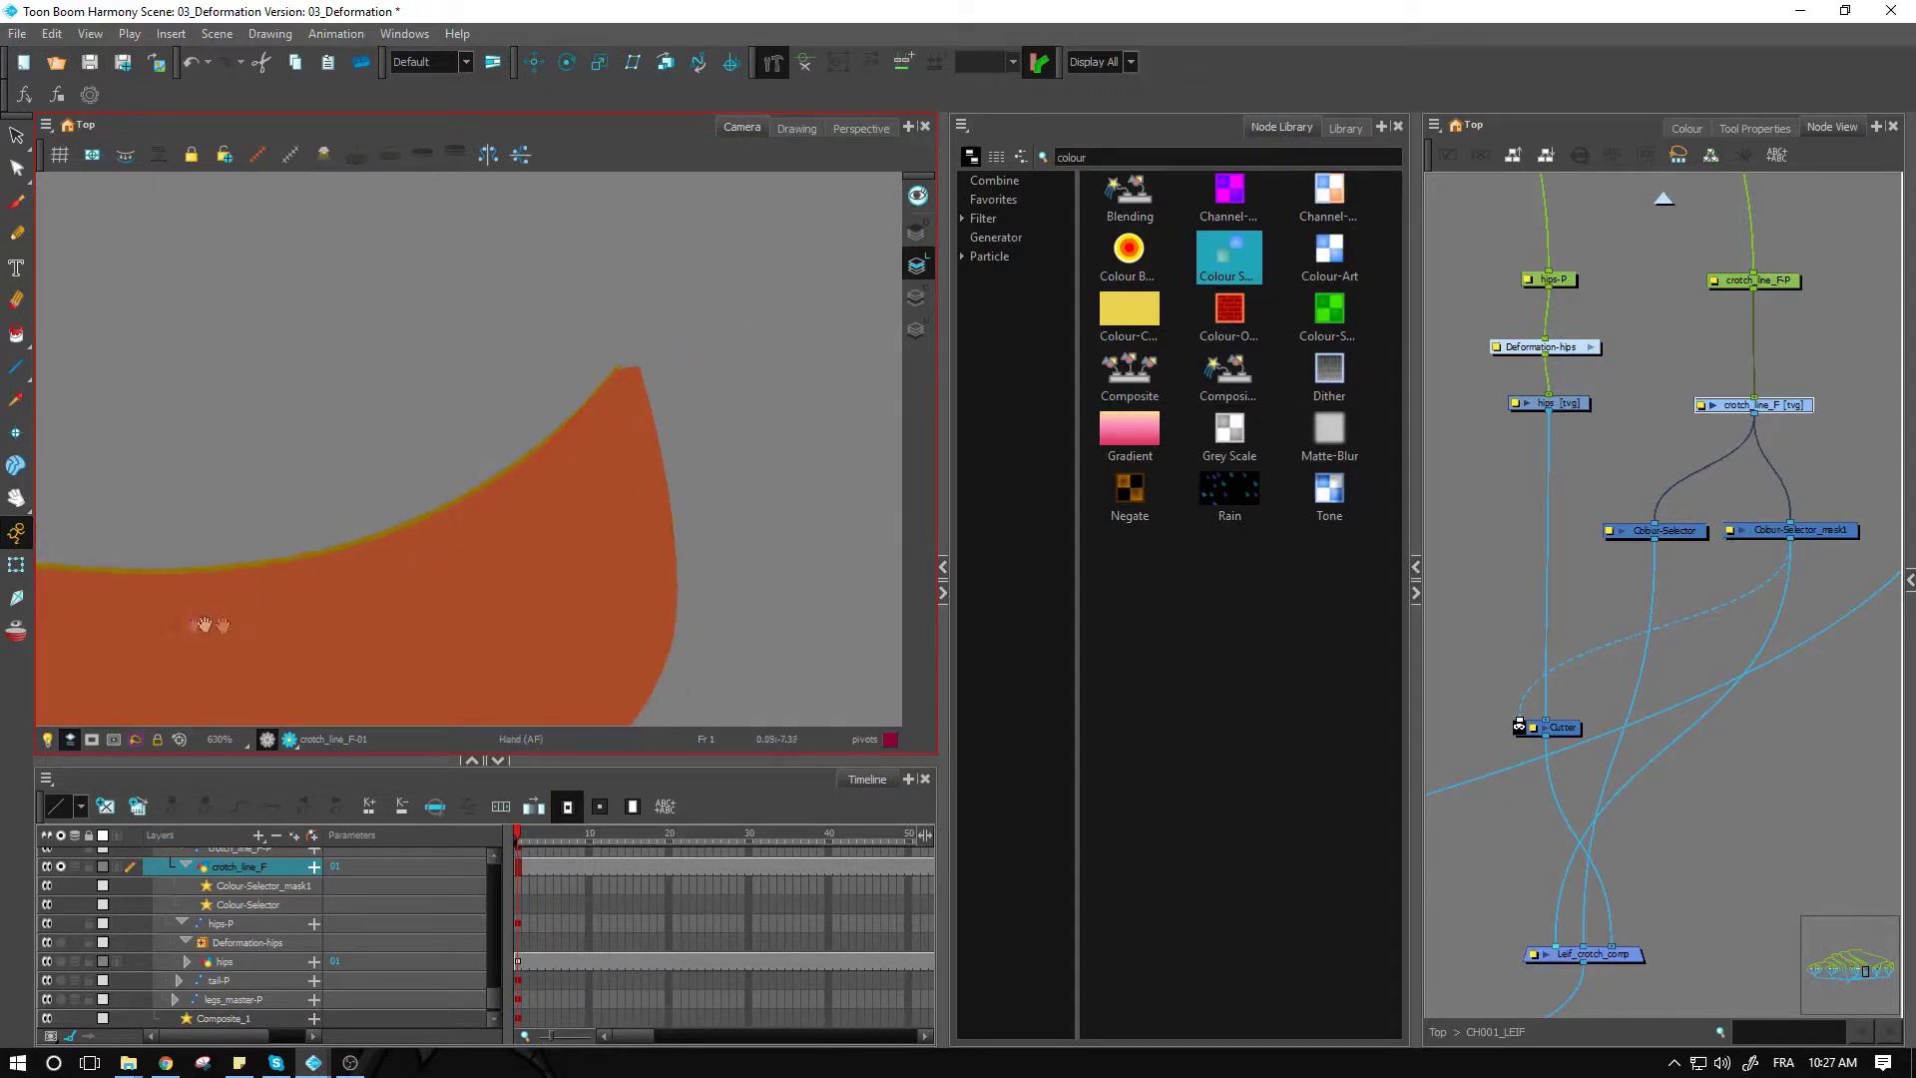
pyautogui.moveTo(205, 625); pyautogui.dragTo(617, 595)
pyautogui.scroll(-1, 494, 573)
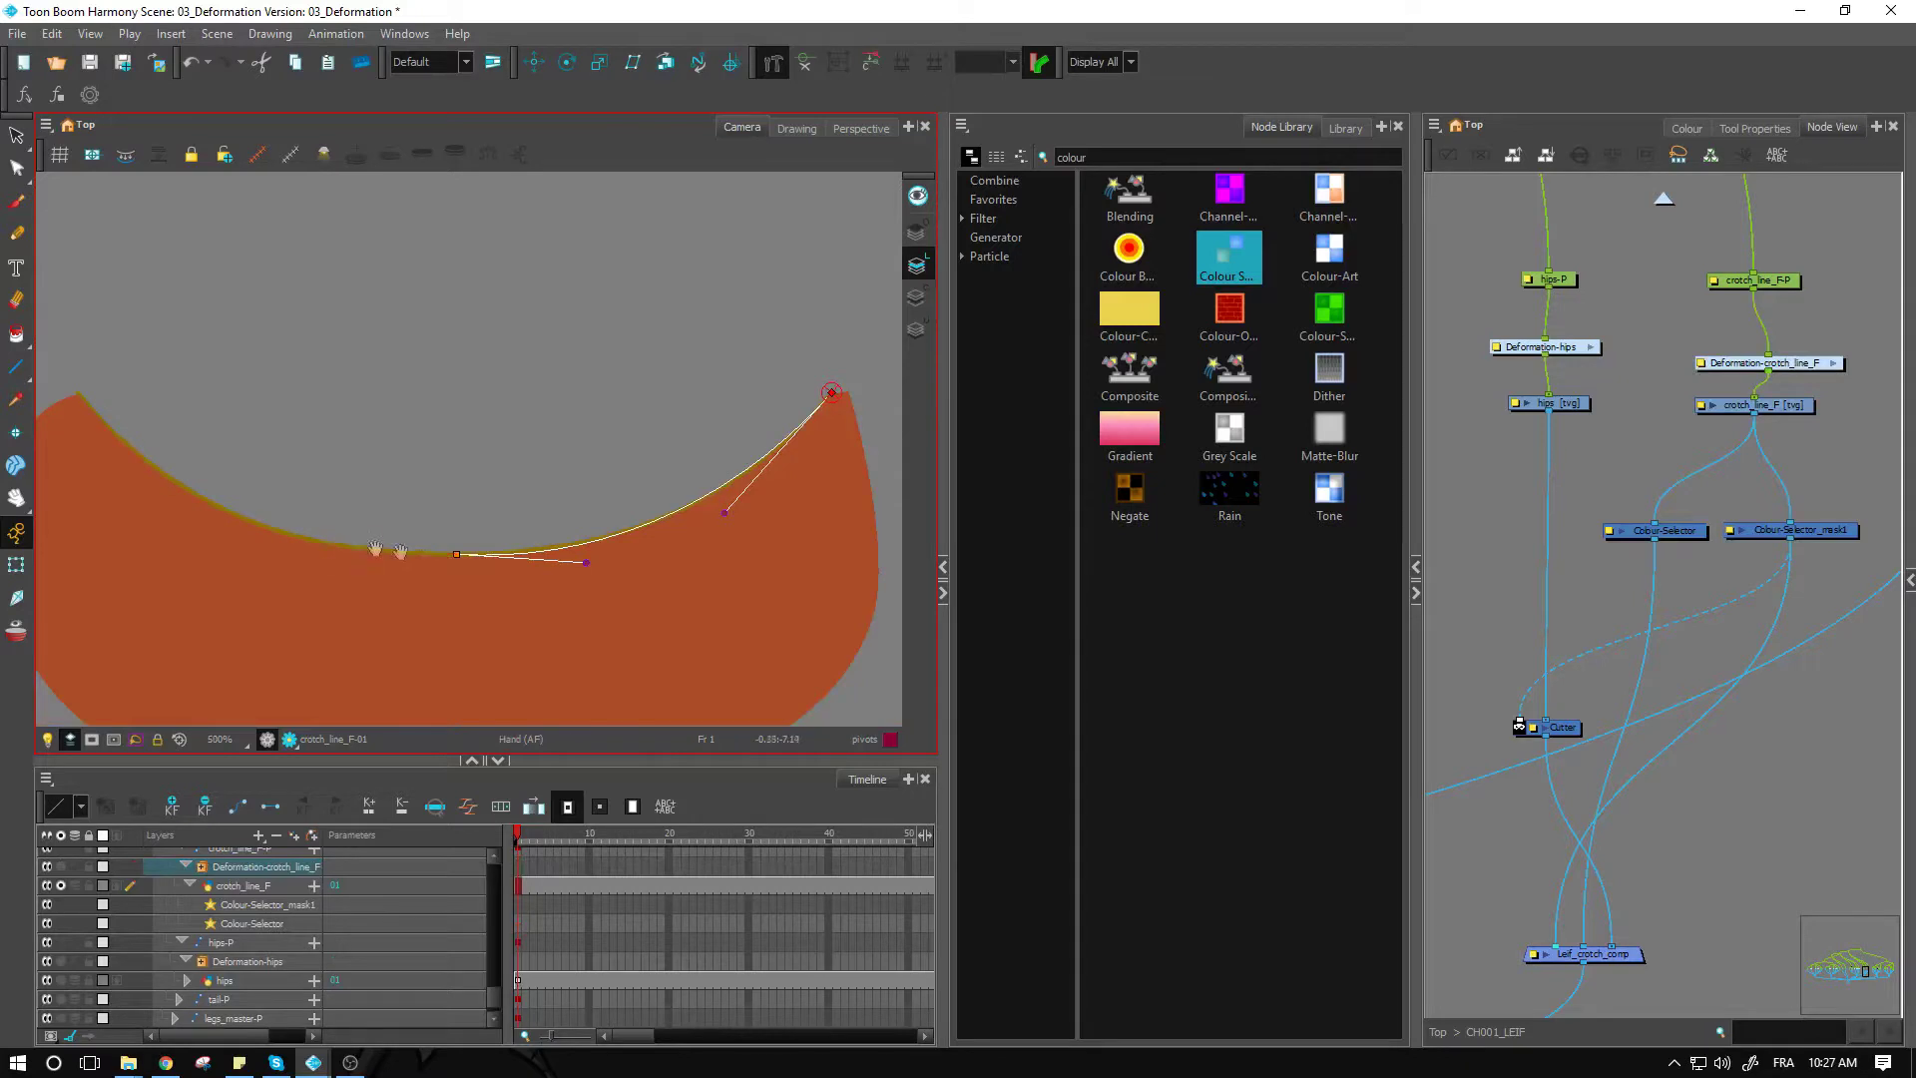
# Step: Extend the deformation chain along the crotch line from its middle to the left tip, following the curve
pyautogui.moveTo(385, 547); pyautogui.dragTo(601, 574)
pyautogui.moveTo(299, 420); pyautogui.dragTo(410, 573)
pyautogui.press('1')
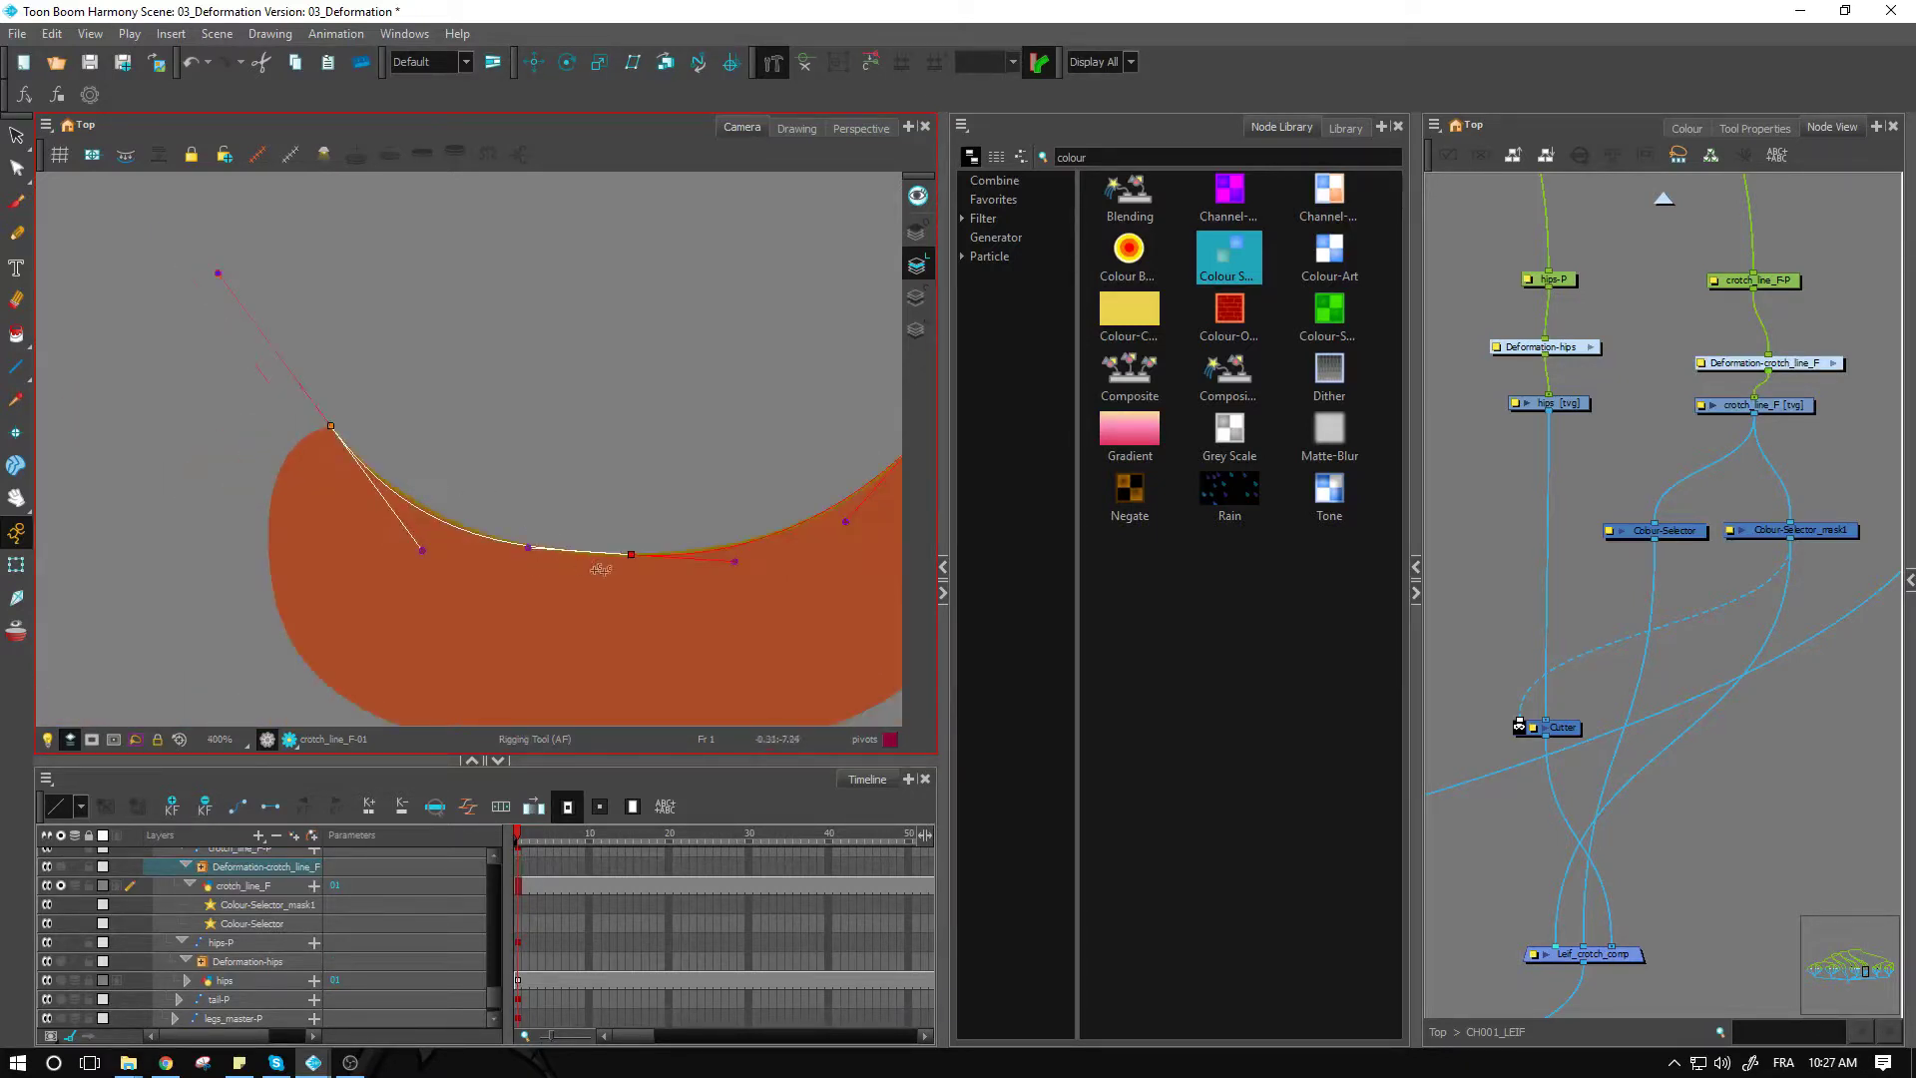
pyautogui.moveTo(658, 591); pyautogui.dragTo(571, 498)
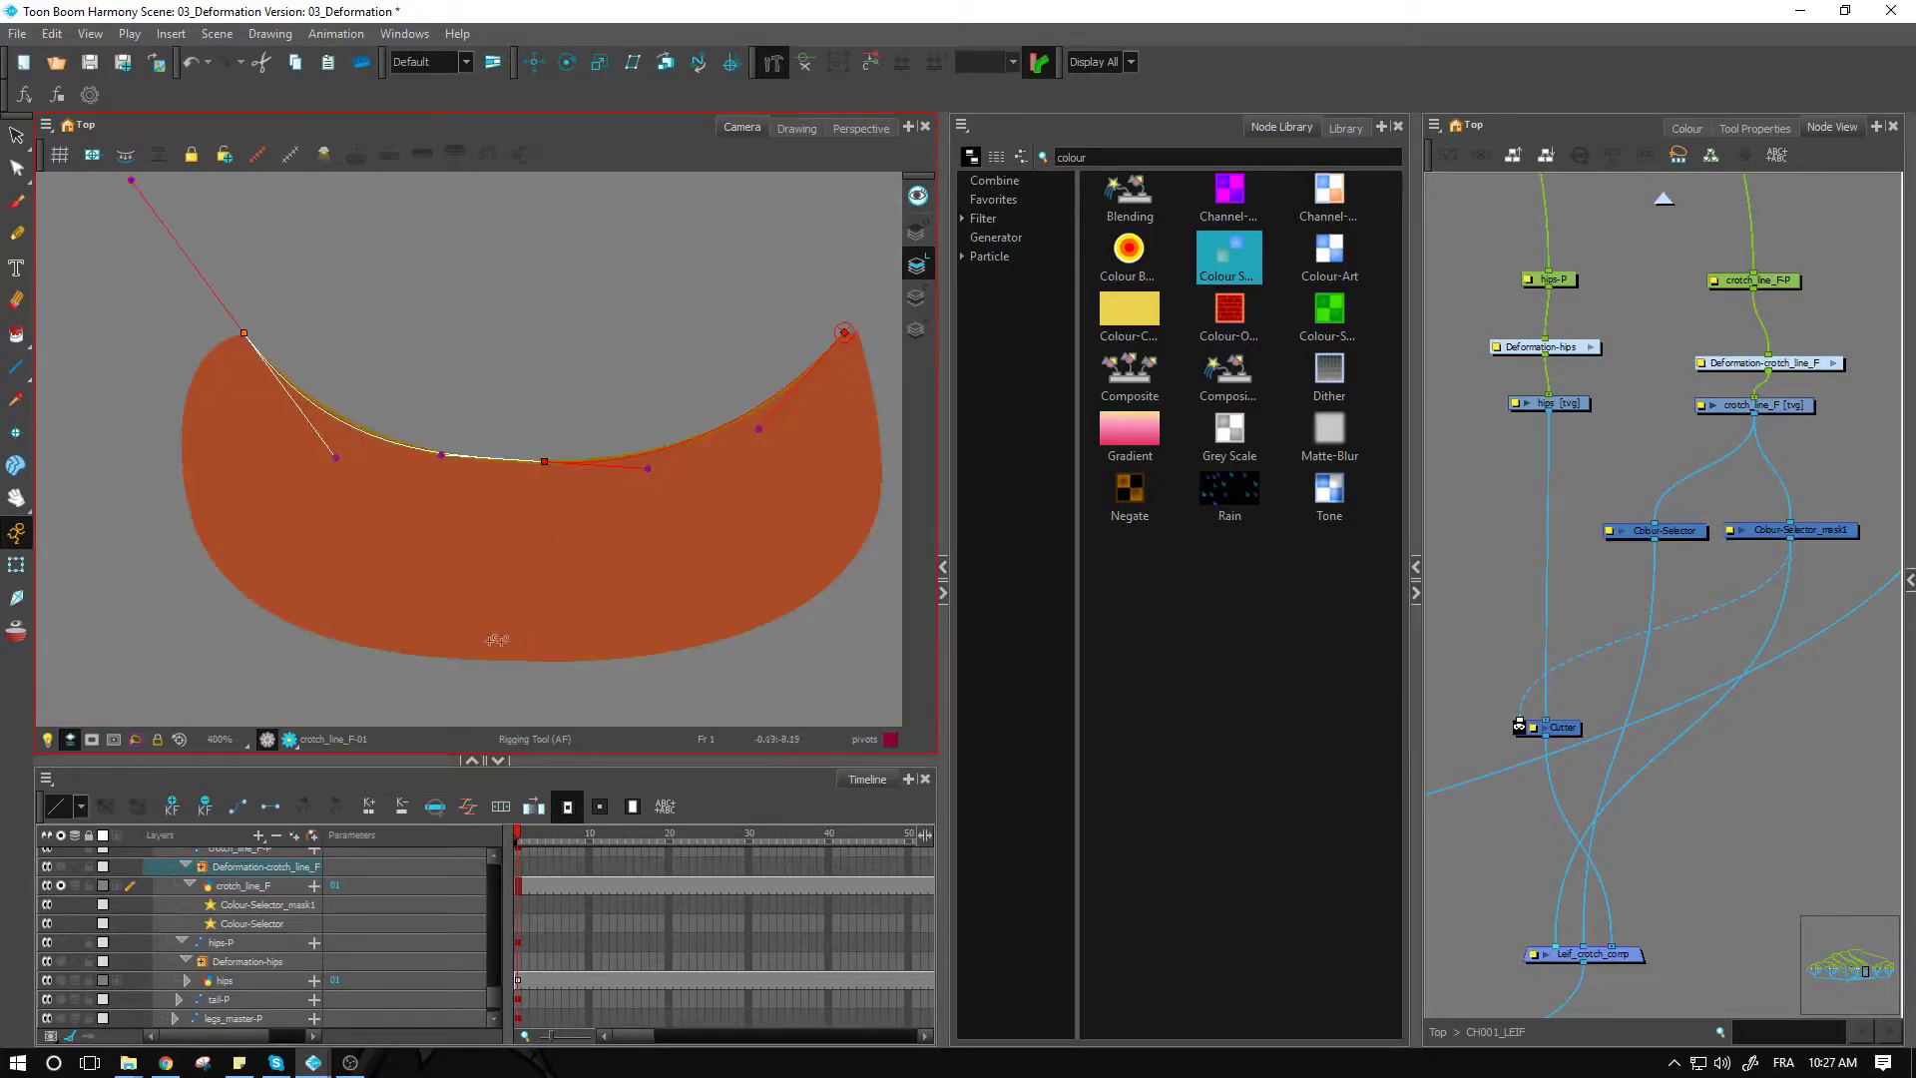
# Step: Continue the deformation chain around the bottom of the matte shape and close it at the starting point on the right tip
pyautogui.moveTo(569, 658); pyautogui.dragTo(30, 712)
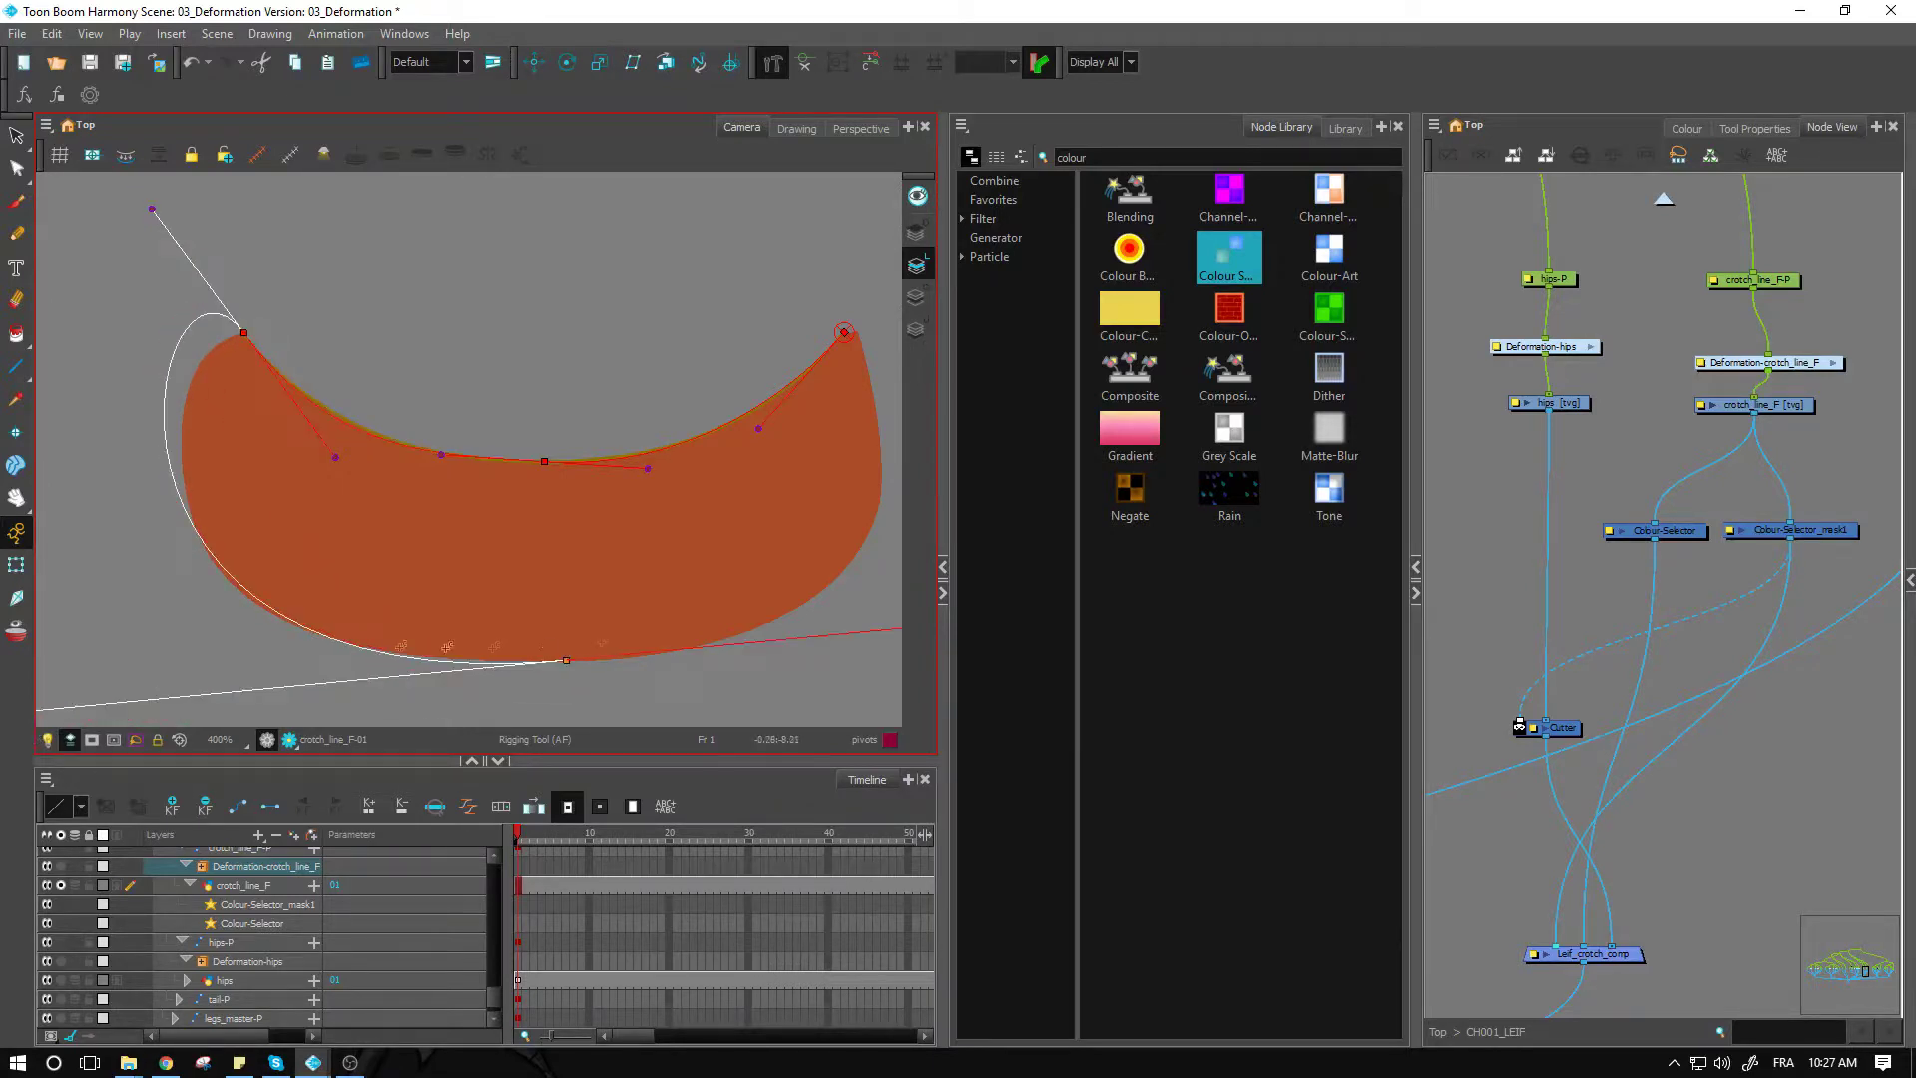
pyautogui.moveTo(743, 576); pyautogui.dragTo(529, 630)
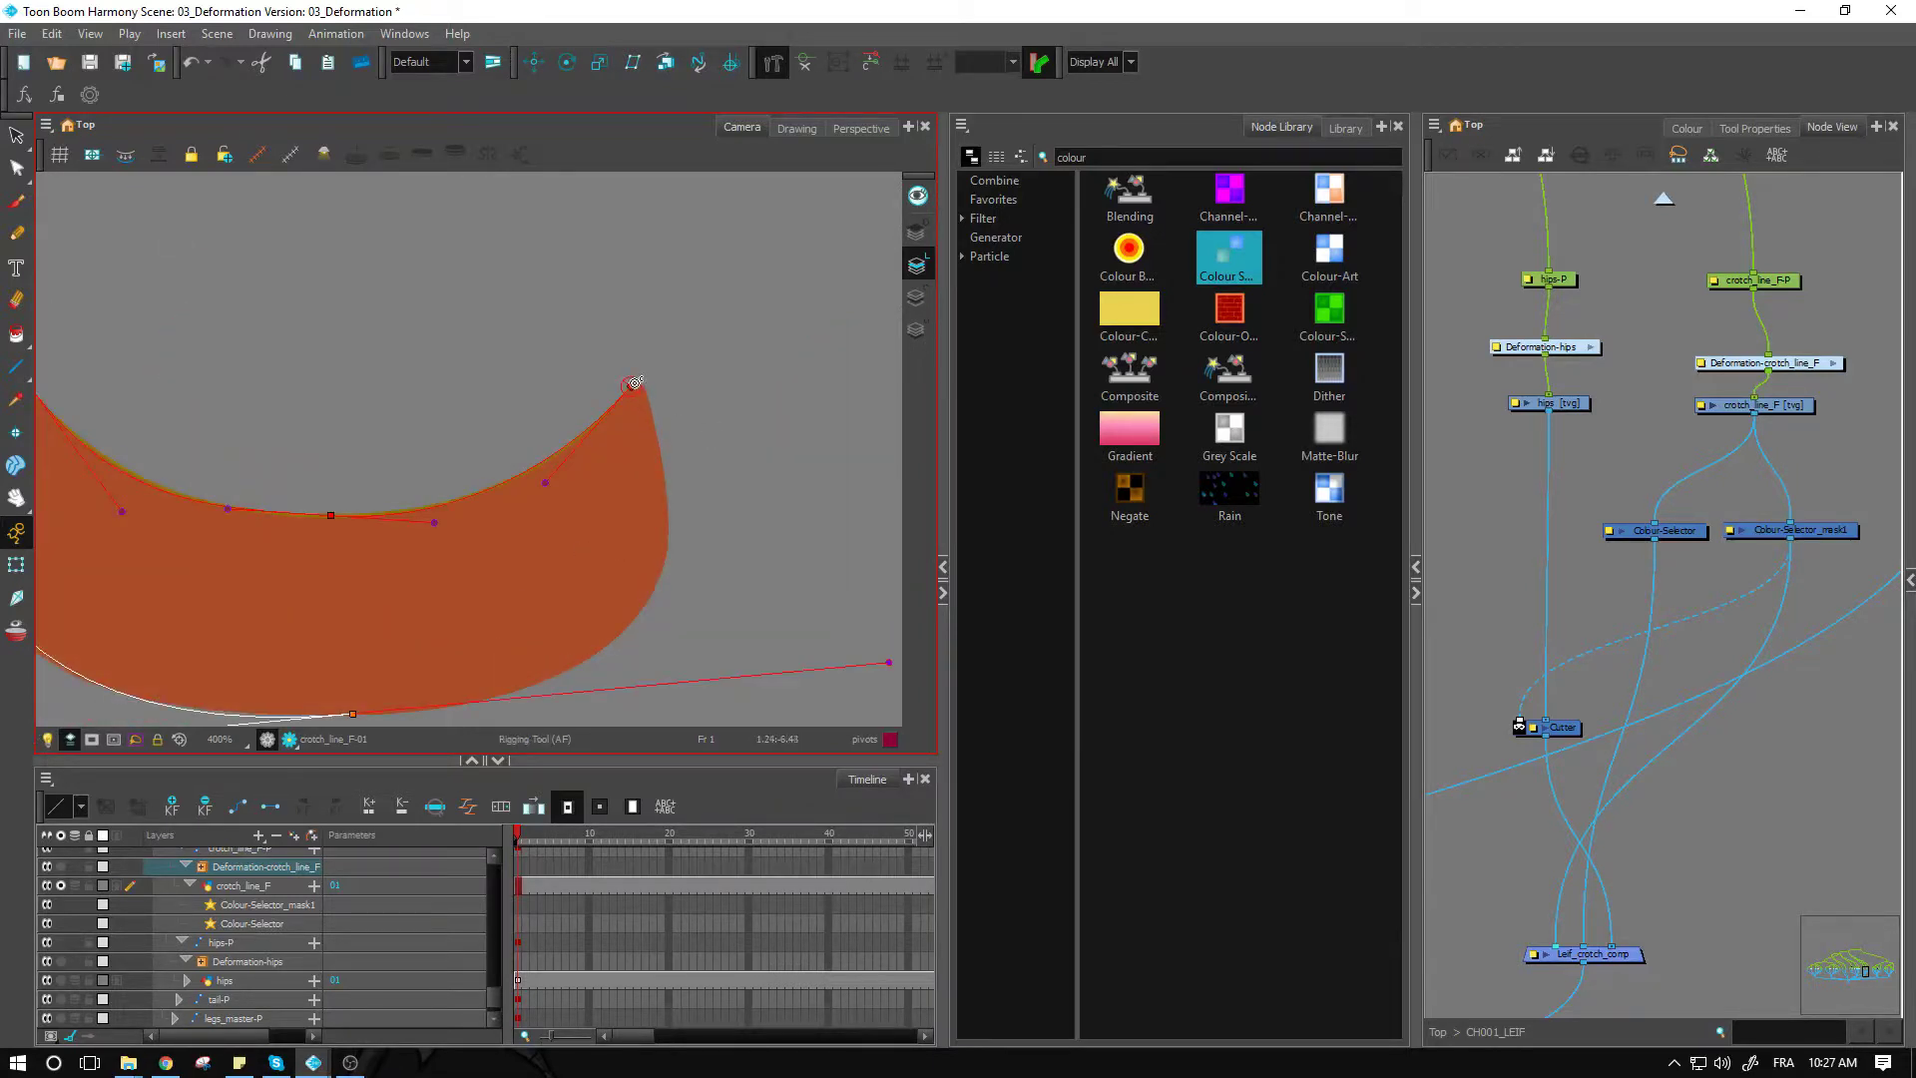
pyautogui.moveTo(635, 383); pyautogui.dragTo(682, 451)
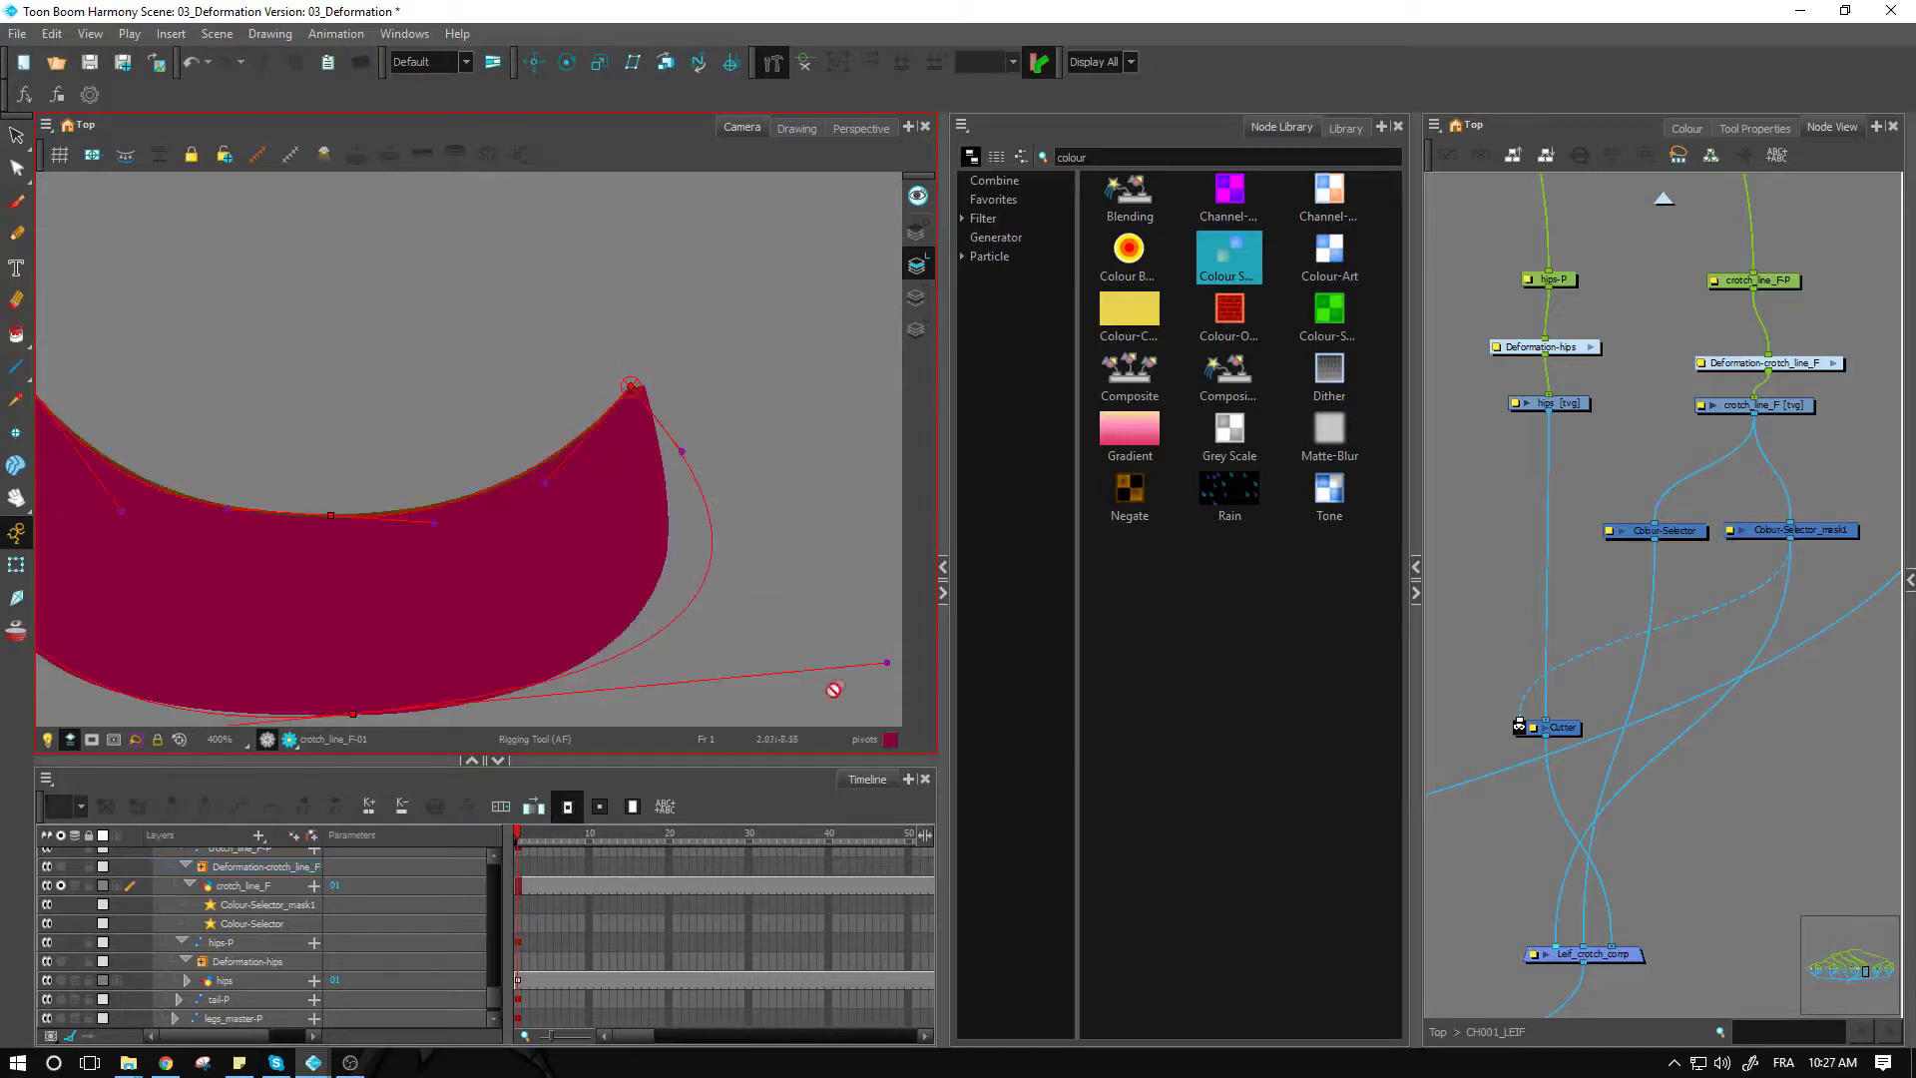
# Step: Adjust the curve handles along the bottom and left side so the deformation chain follows the matte's outline
pyautogui.moveTo(888, 662); pyautogui.dragTo(769, 691)
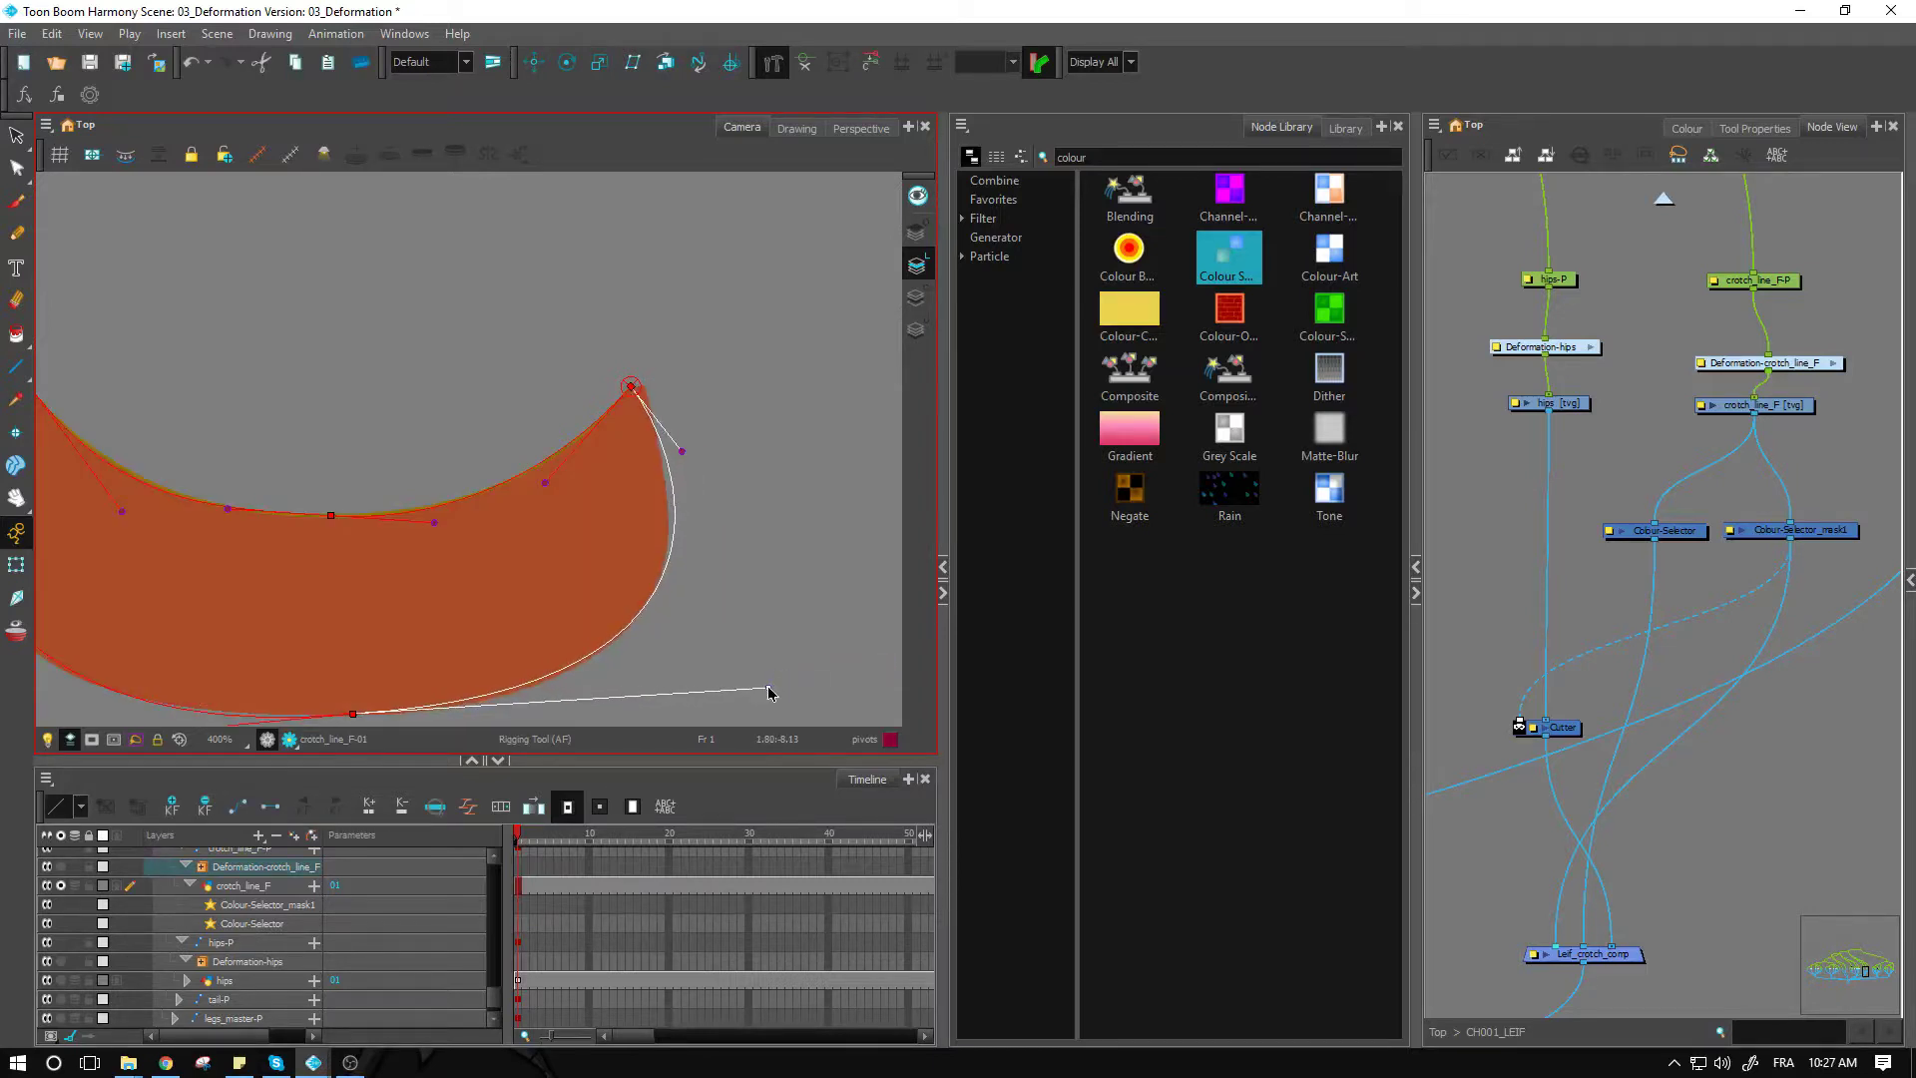
pyautogui.press('space')
pyautogui.moveTo(372, 659); pyautogui.dragTo(622, 631)
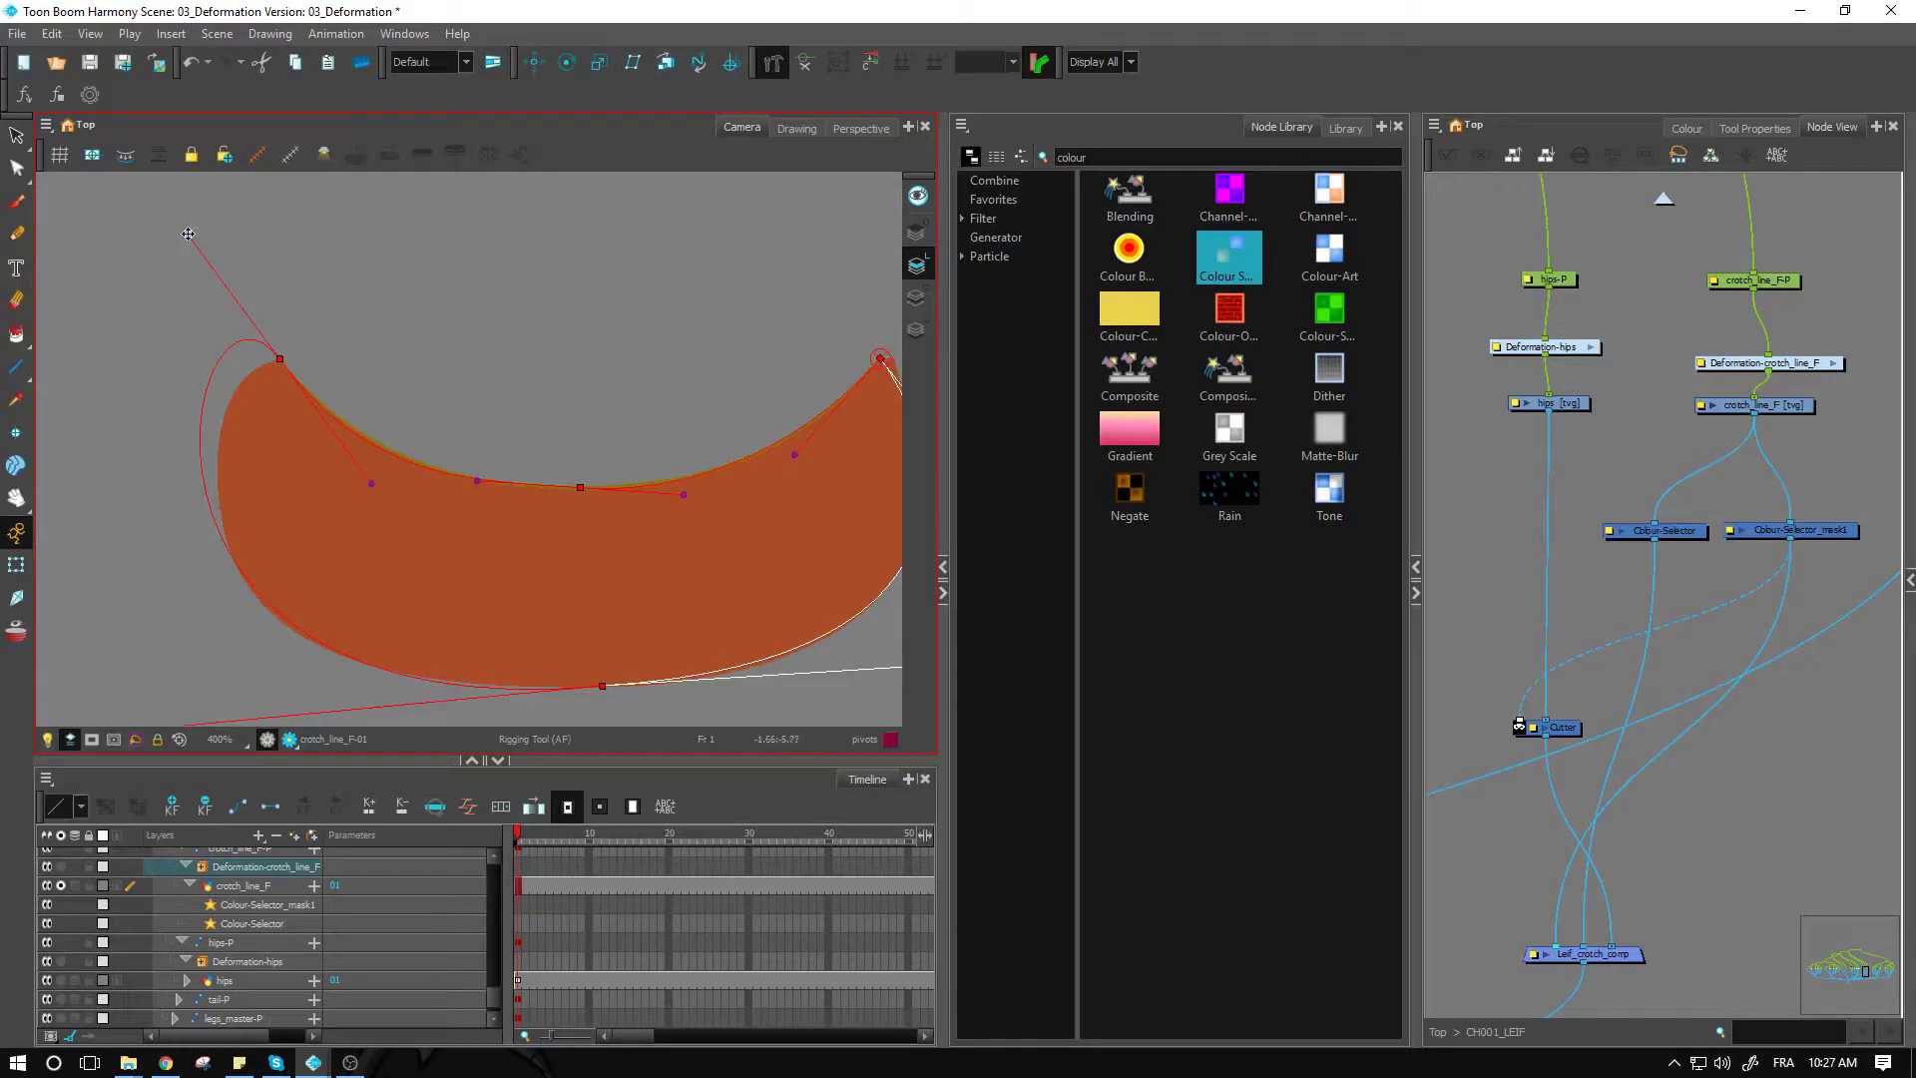
pyautogui.moveTo(188, 234); pyautogui.dragTo(209, 339)
pyautogui.press('2')
pyautogui.moveTo(149, 678); pyautogui.dragTo(167, 667)
pyautogui.press('2')
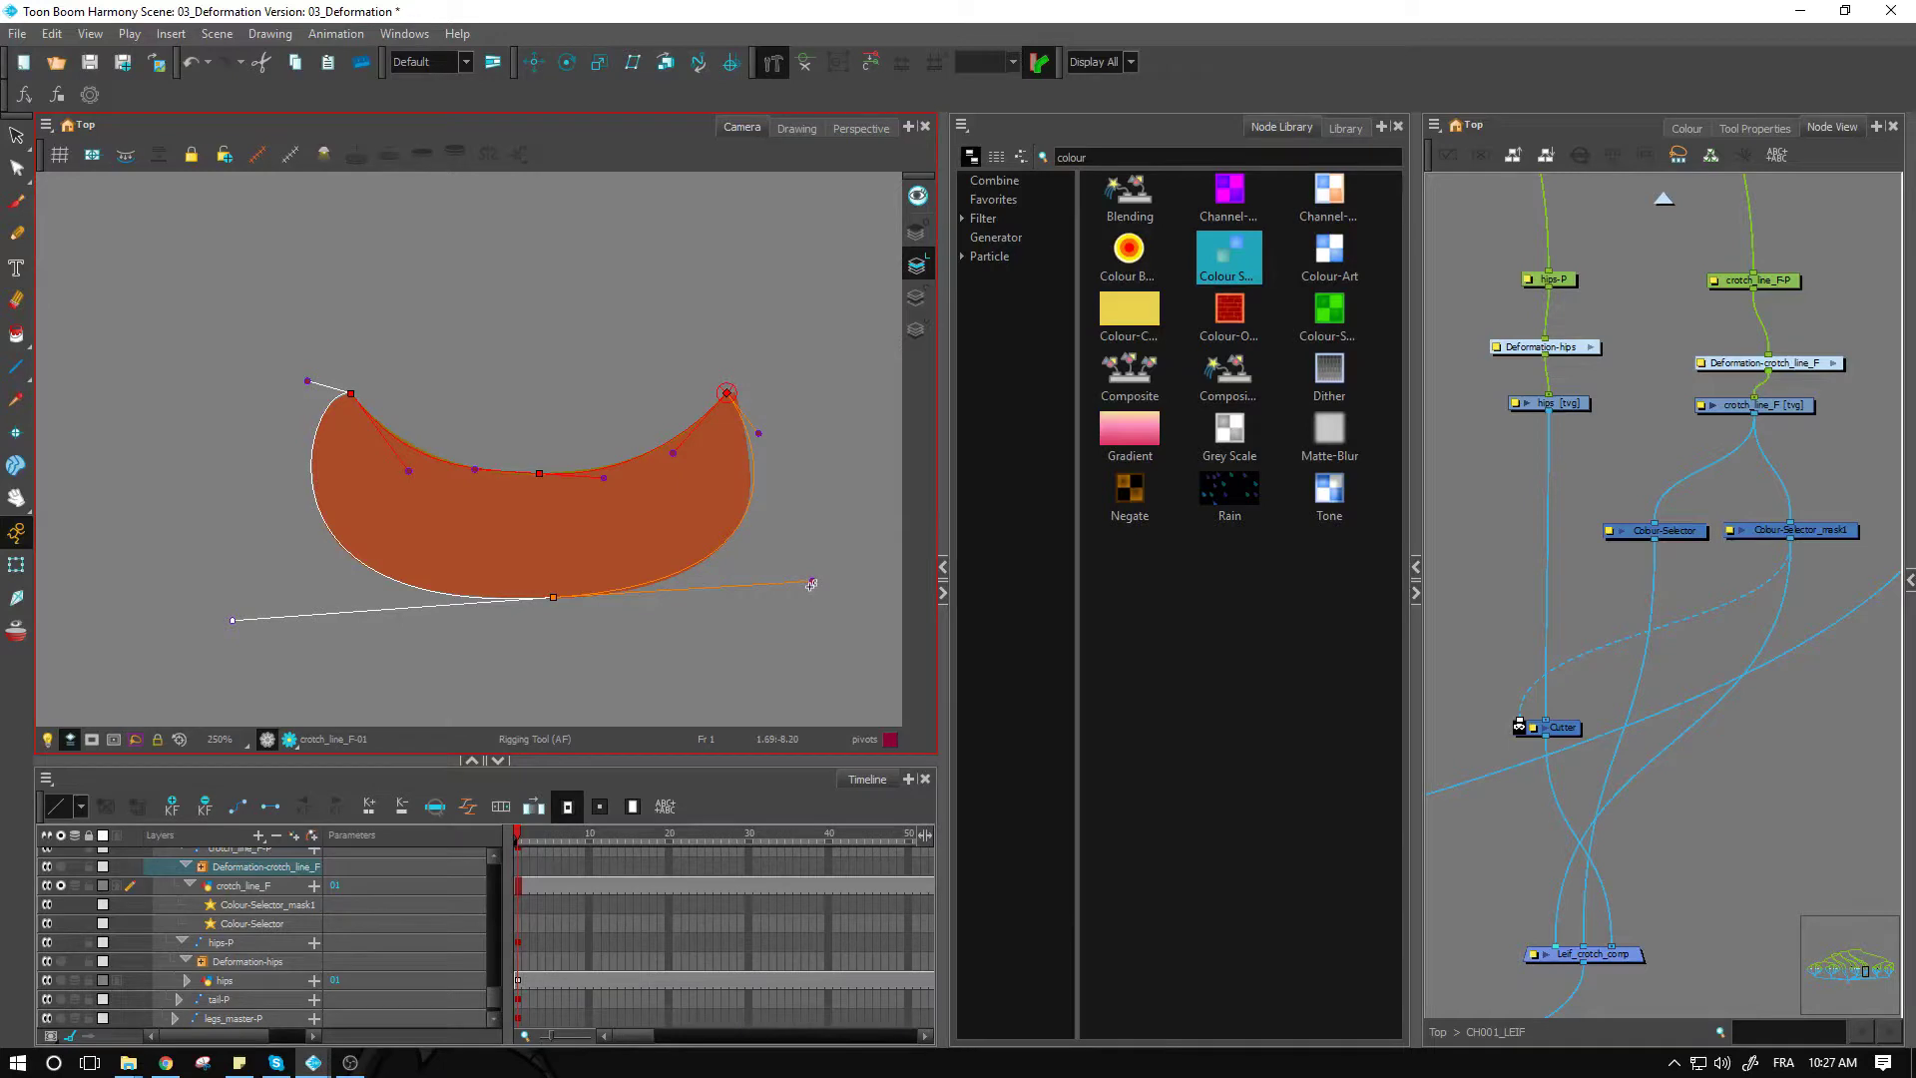
# Step: Turn off solo for crotch_line_F and disconnect Colour-Selector_mask1 from the Leif_crotch_comp composite
pyautogui.hotkey('shift', 't')
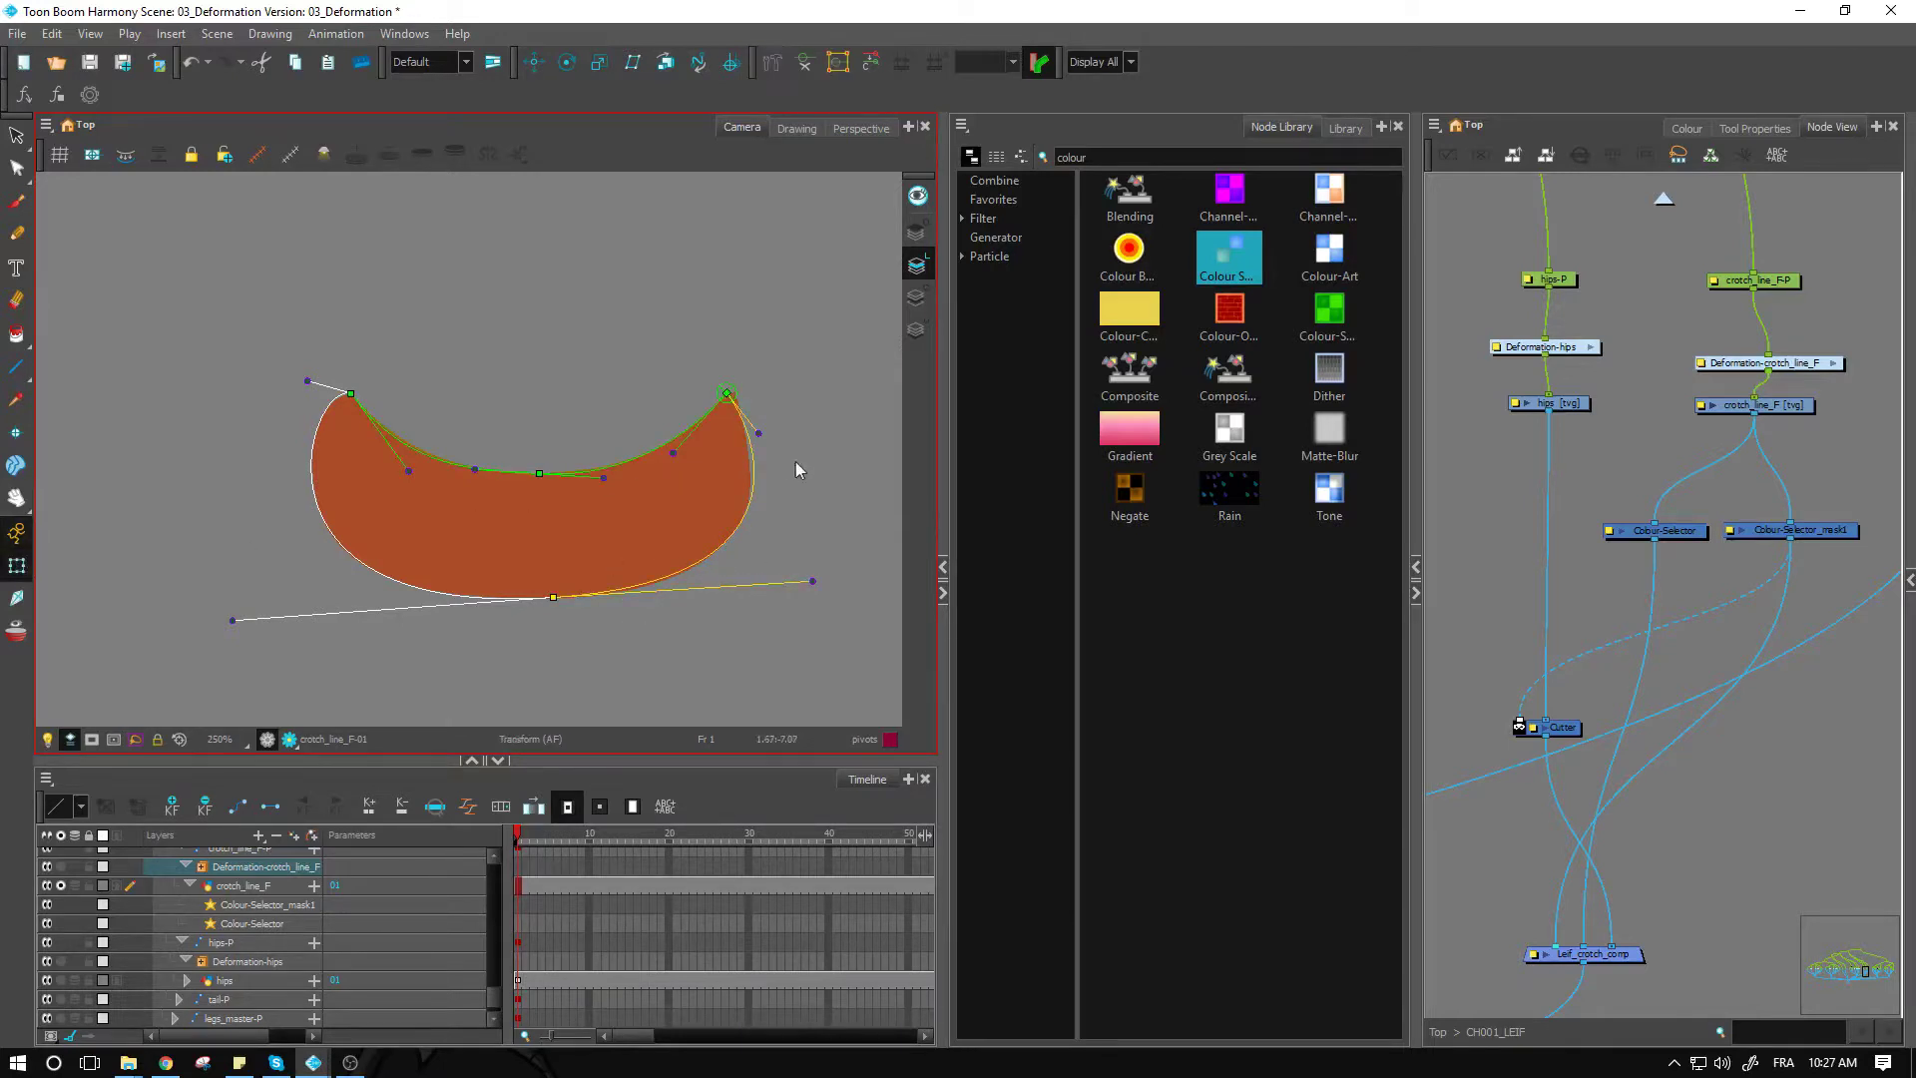
pyautogui.click(60, 888)
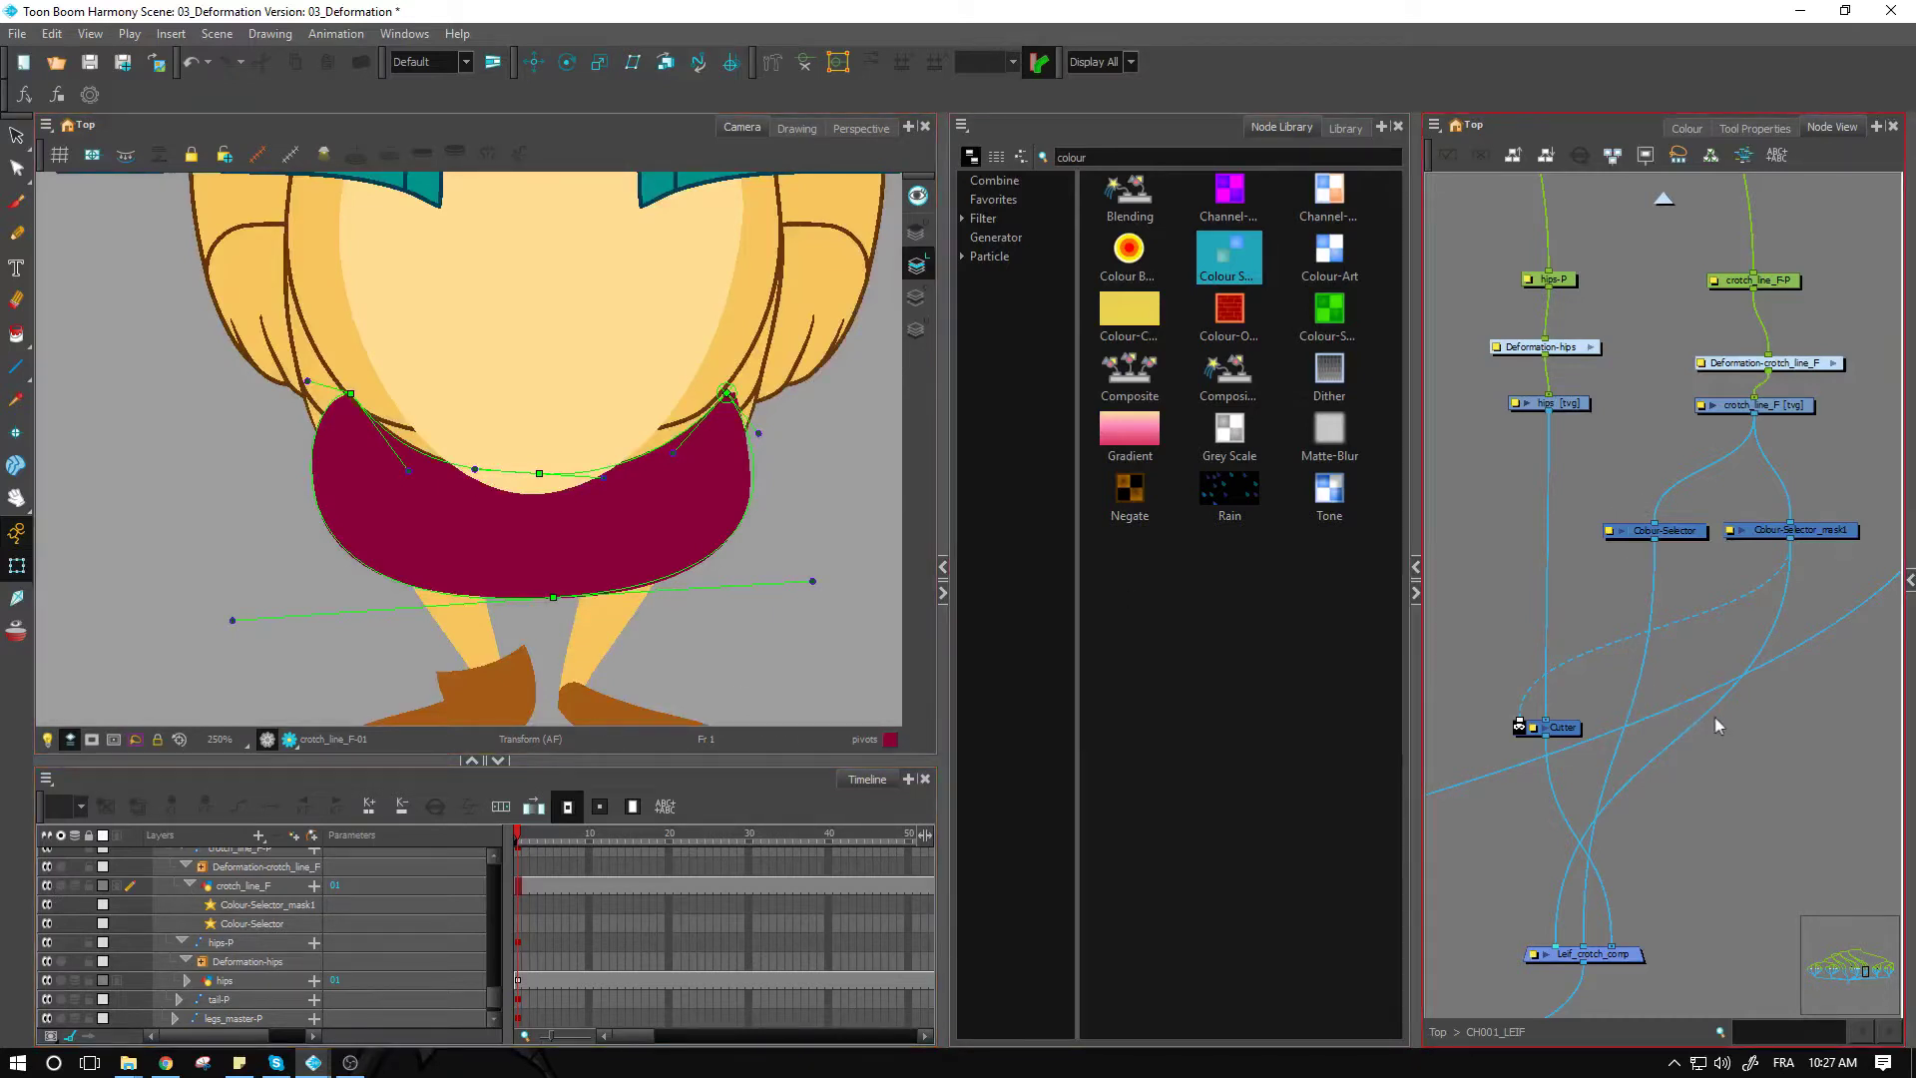
pyautogui.moveTo(1700, 716); pyautogui.dragTo(1724, 702)
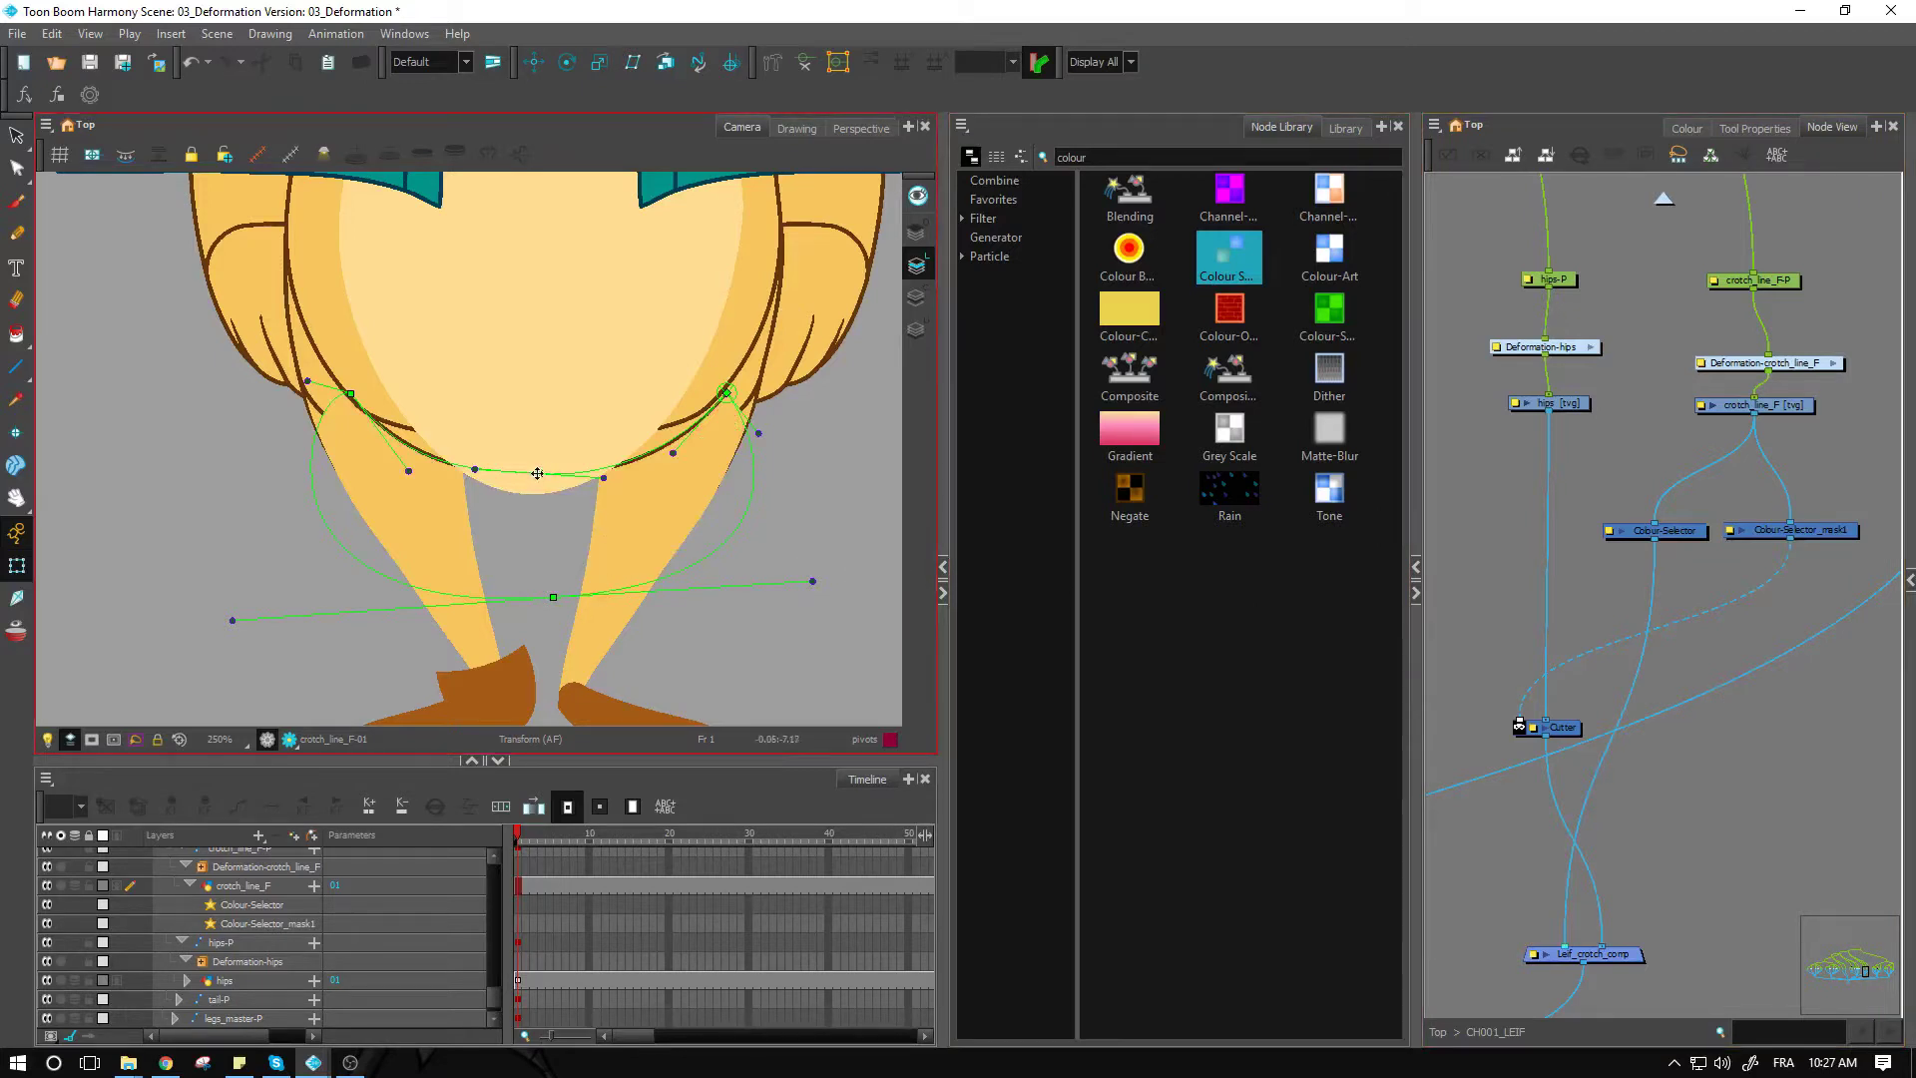
# Step: Raise the middle deformer point of the crotch line to flatten the curve between the legs
pyautogui.moveTo(540, 474)
pyautogui.mouseDown()
pyautogui.moveTo(511, 483)
pyautogui.moveTo(537, 467)
pyautogui.mouseUp()
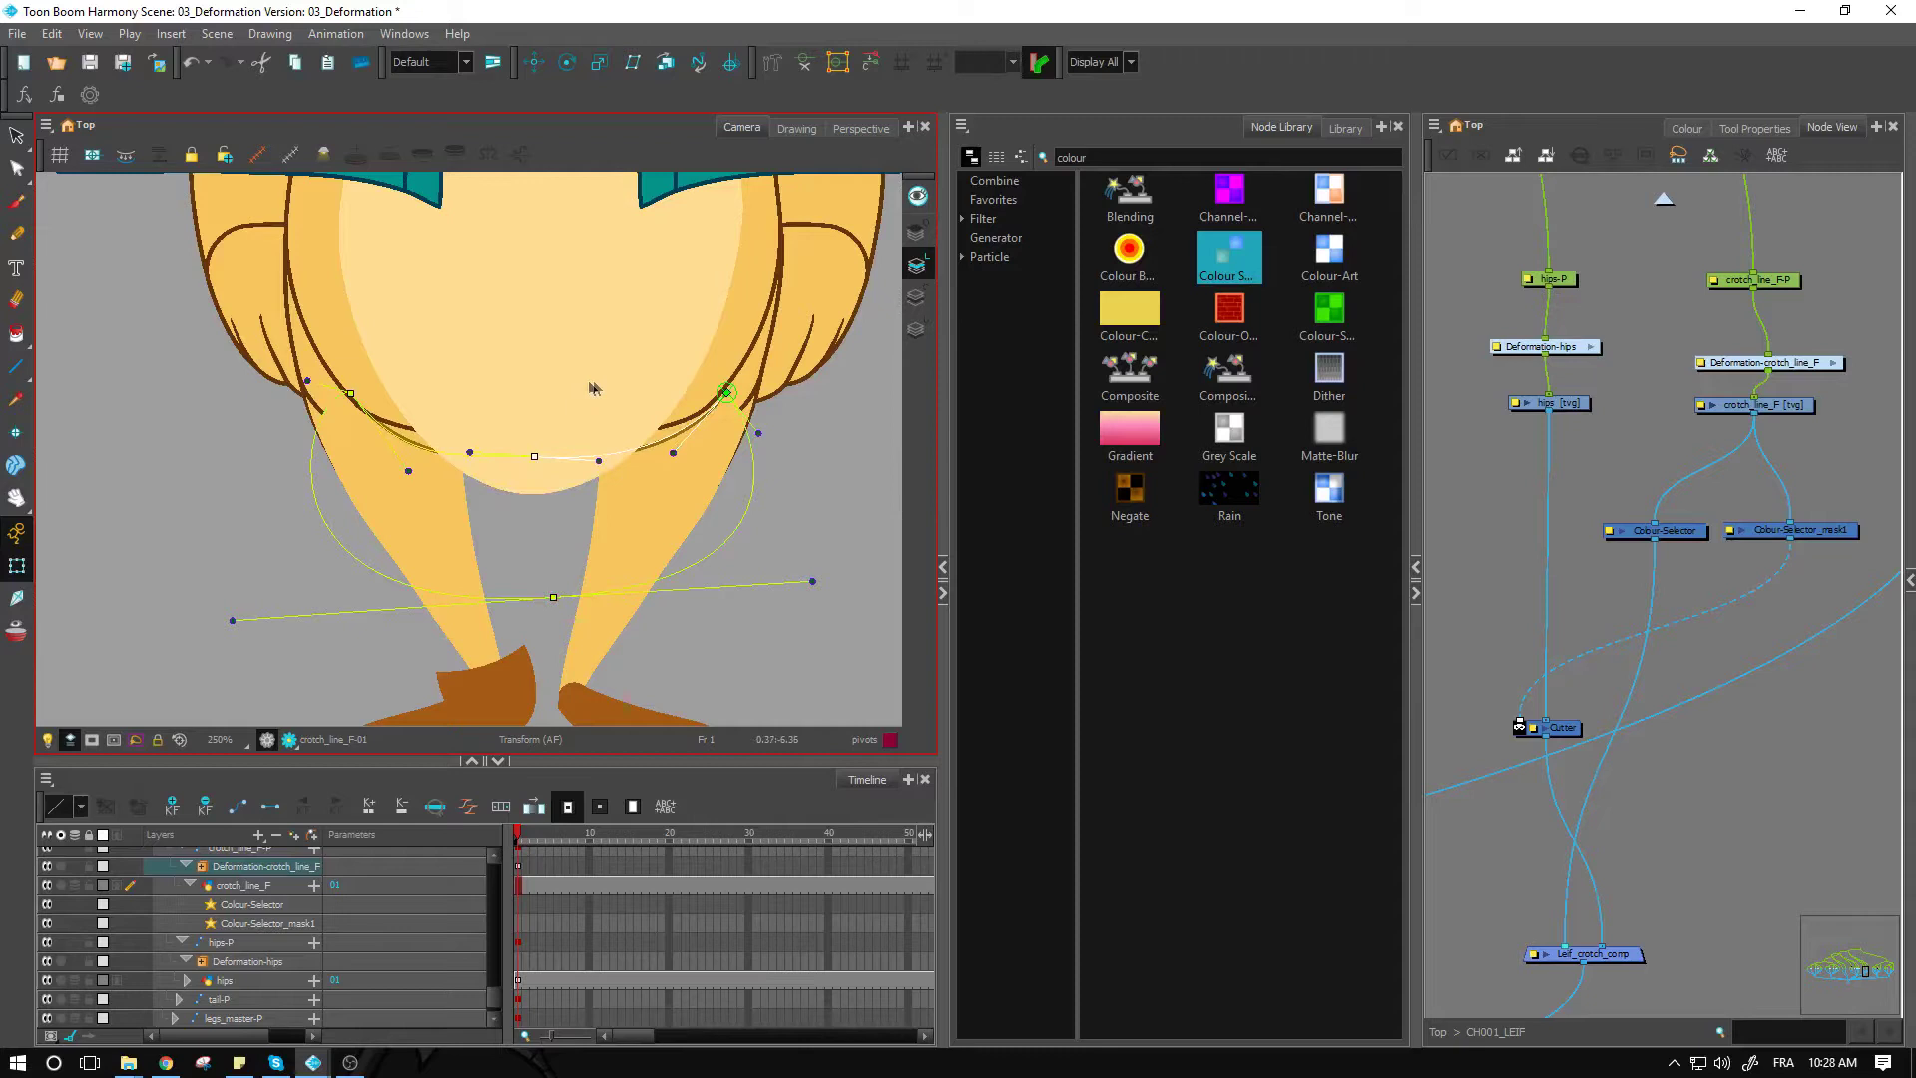
pyautogui.hotkey('ctrl', 'z')
pyautogui.scroll(2, 589, 487)
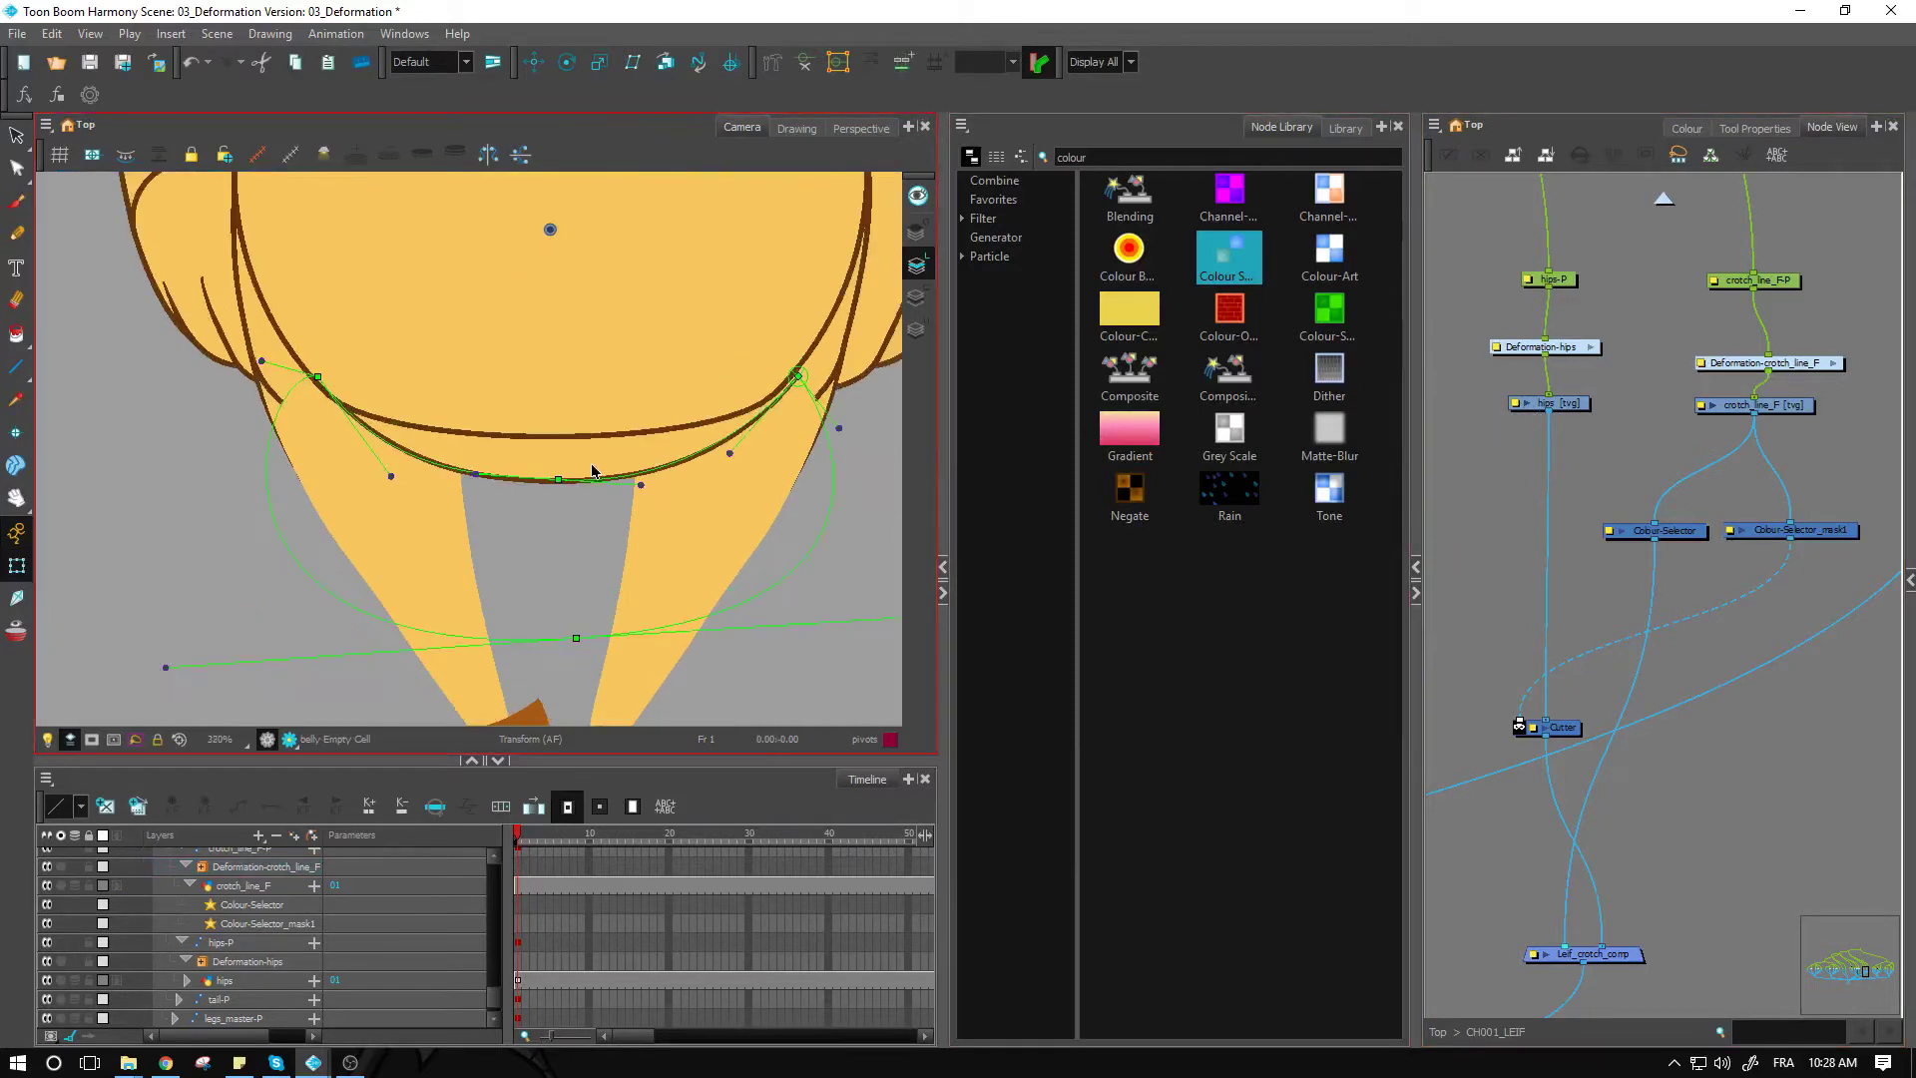
pyautogui.moveTo(583, 486); pyautogui.dragTo(582, 459)
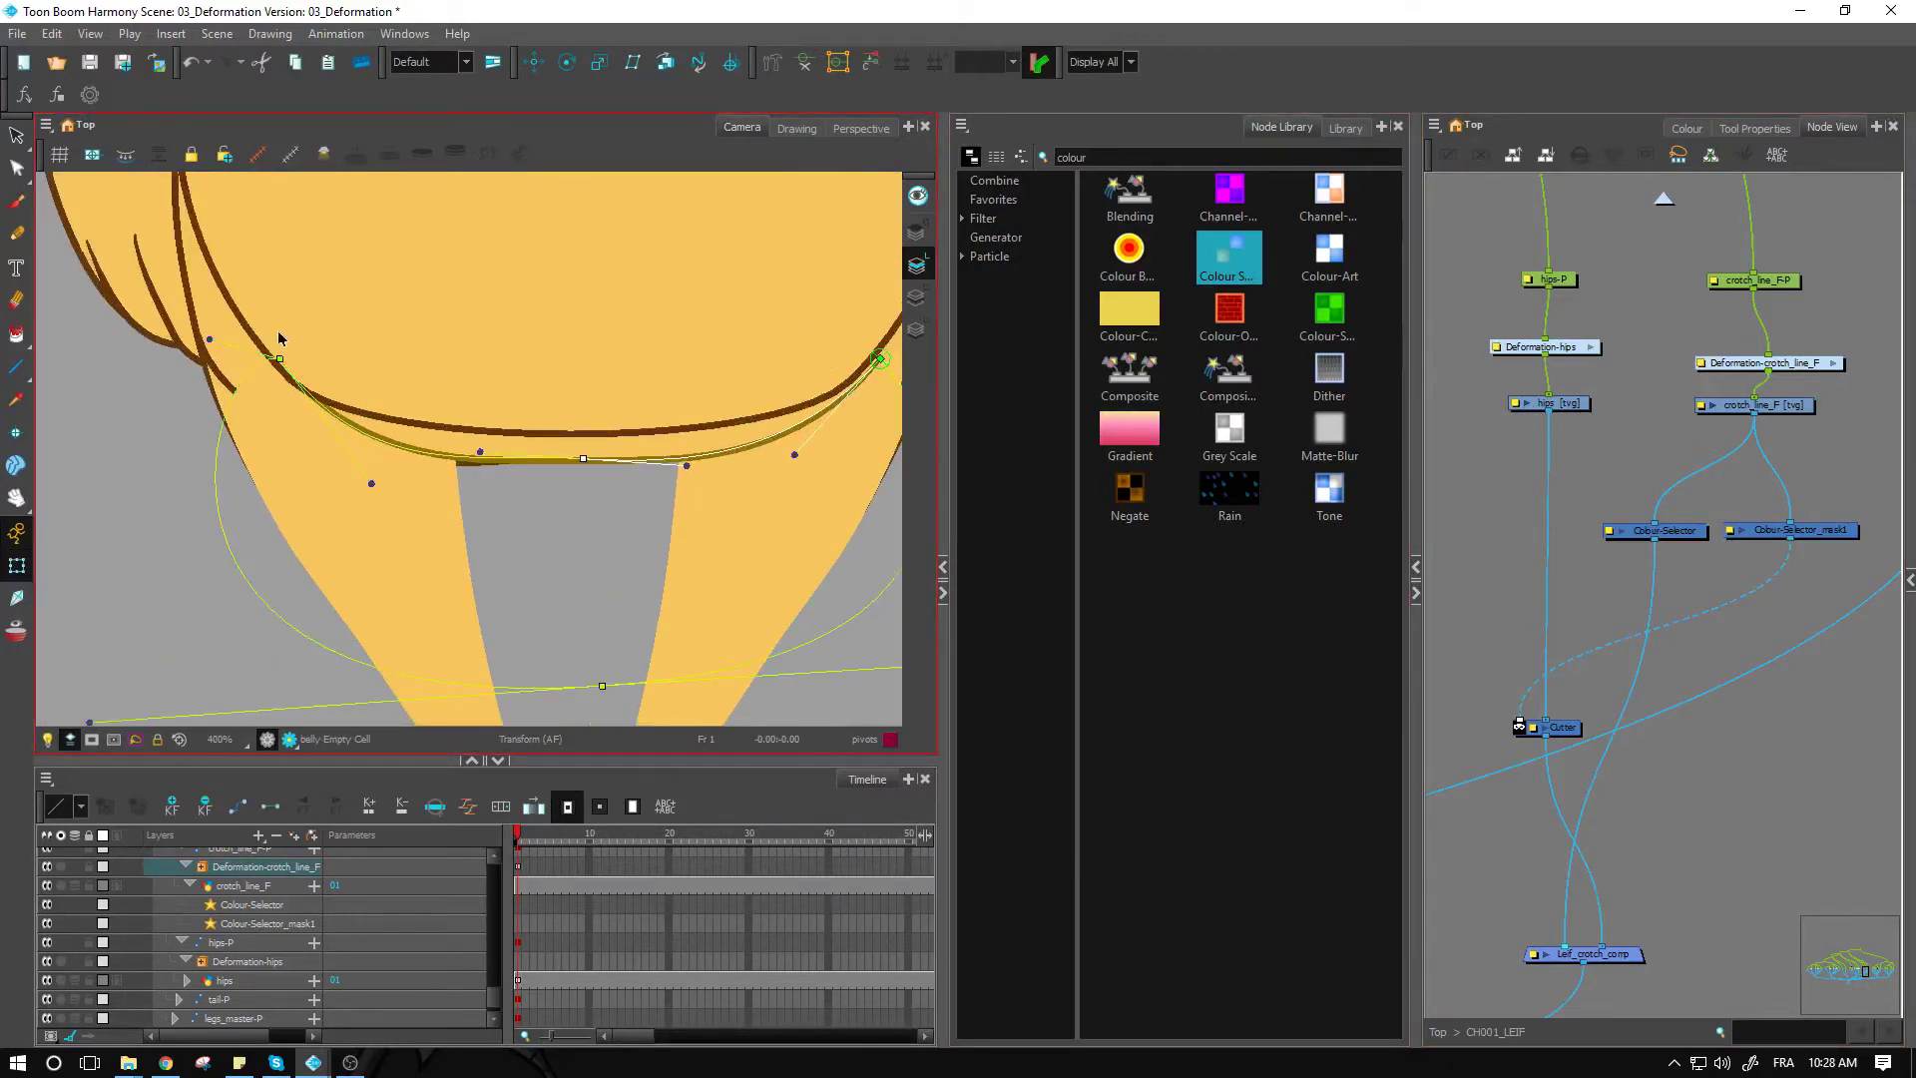
# Step: Pull both end points of the crotch line down and inward onto the thighs, and adjust their handles to smooth the line
pyautogui.moveTo(280, 357); pyautogui.dragTo(356, 458)
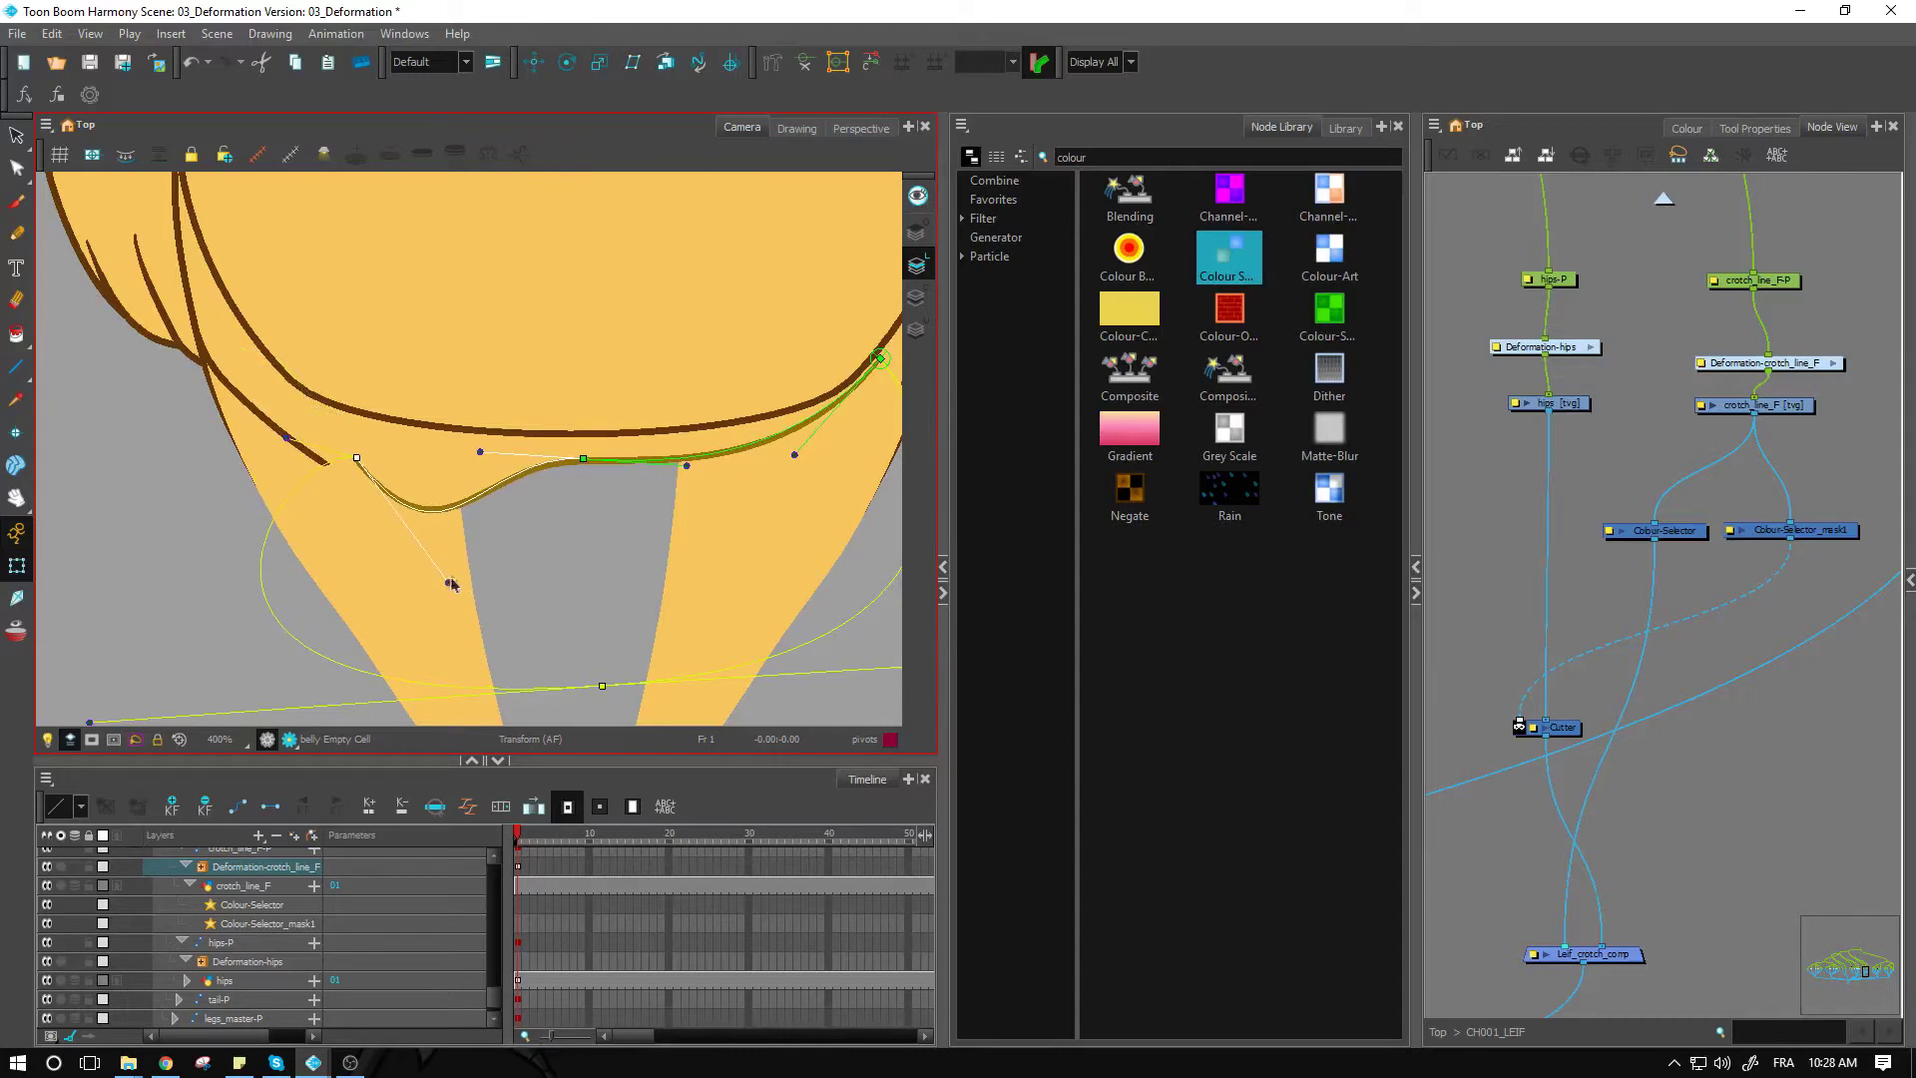
pyautogui.moveTo(451, 584); pyautogui.dragTo(369, 487)
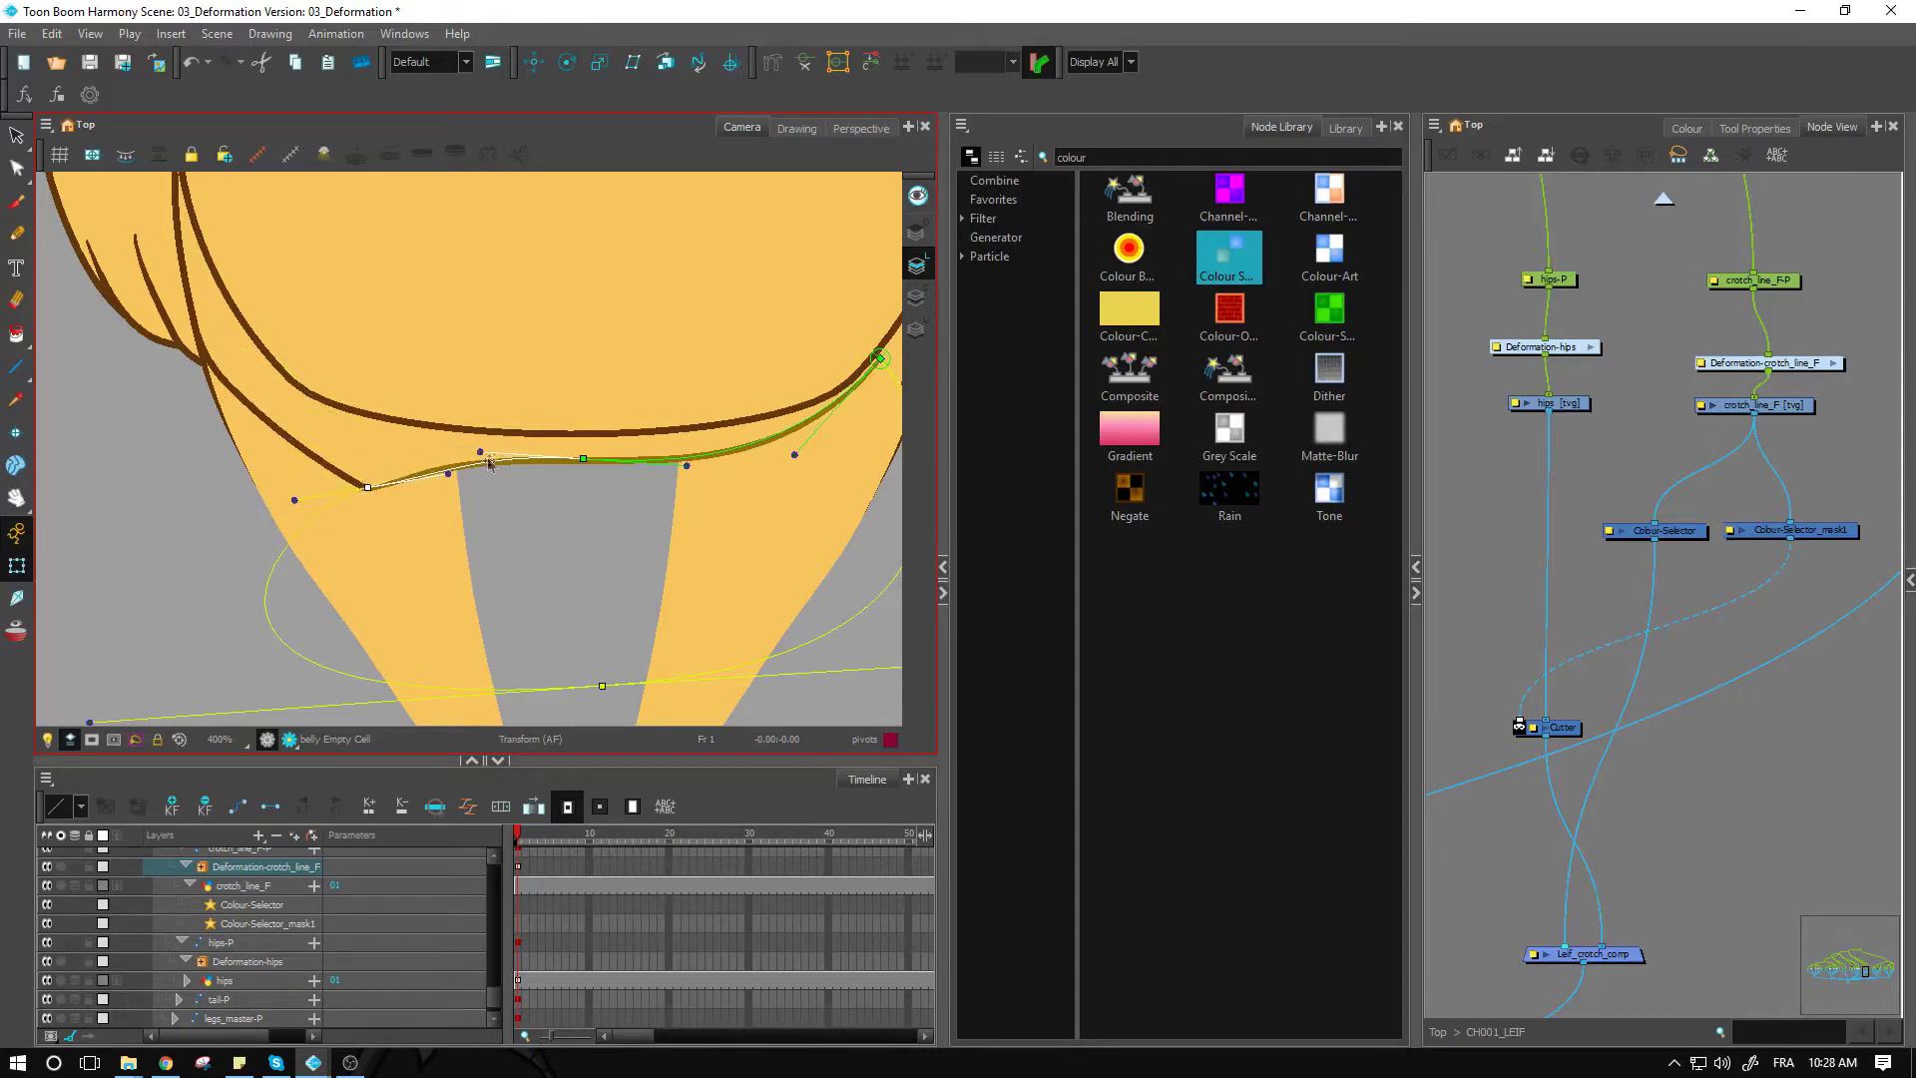
pyautogui.moveTo(489, 460); pyautogui.dragTo(503, 460)
pyautogui.click(880, 361)
pyautogui.hotkey('ctrl', 'z')
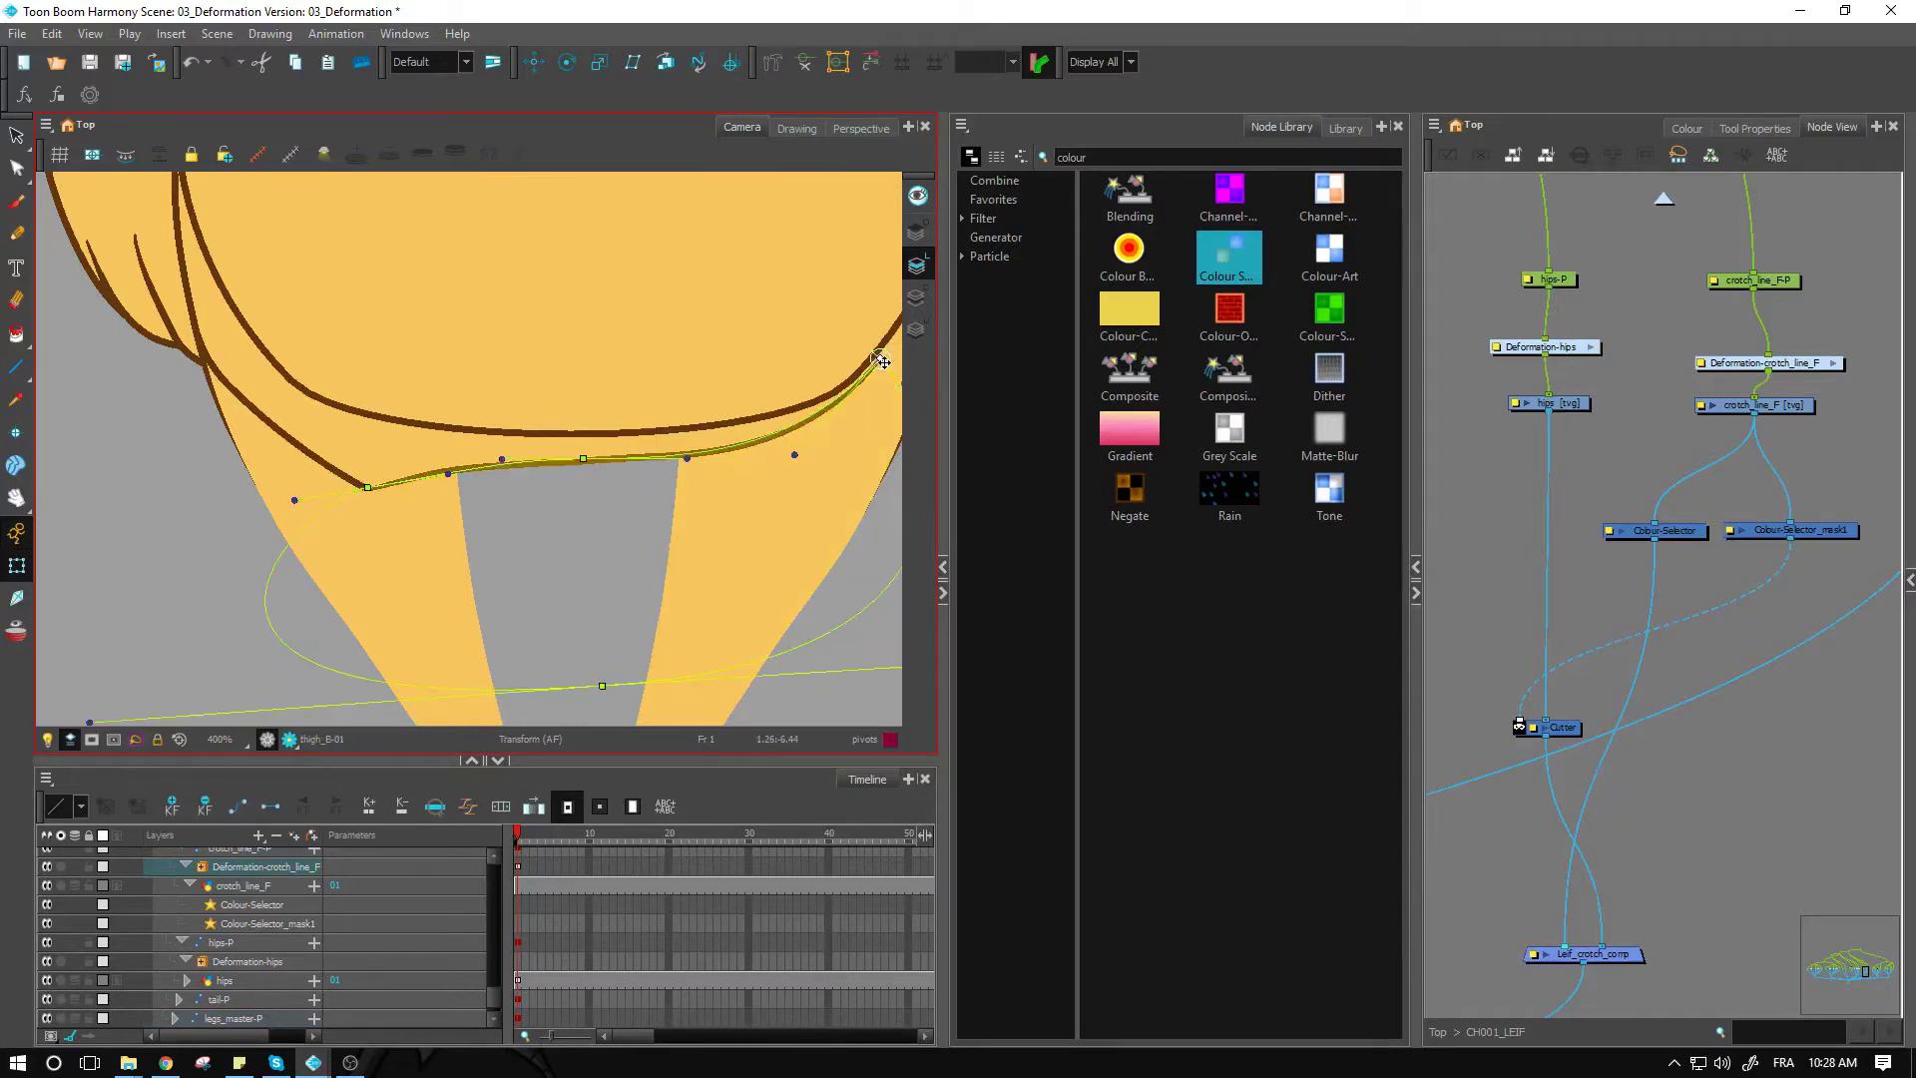
pyautogui.moveTo(879, 359); pyautogui.dragTo(782, 495)
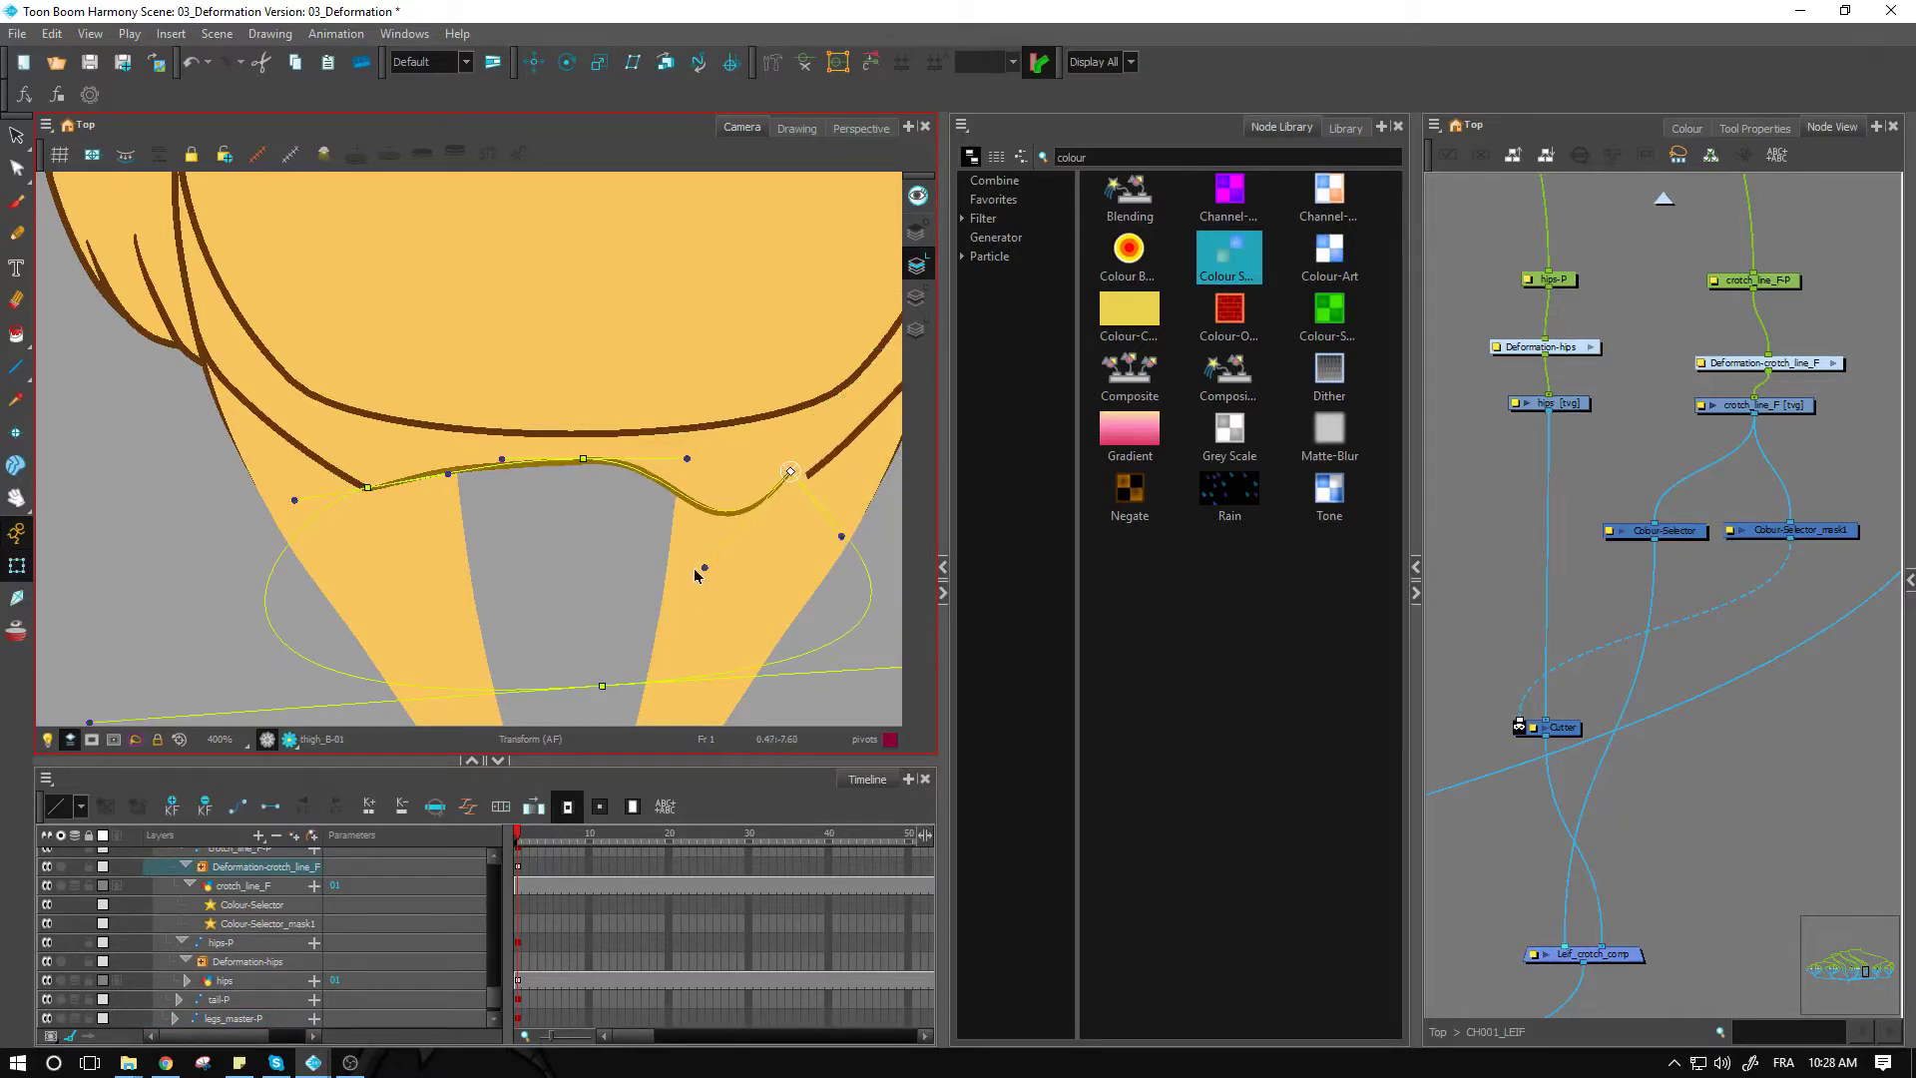
pyautogui.moveTo(703, 567); pyautogui.dragTo(780, 480)
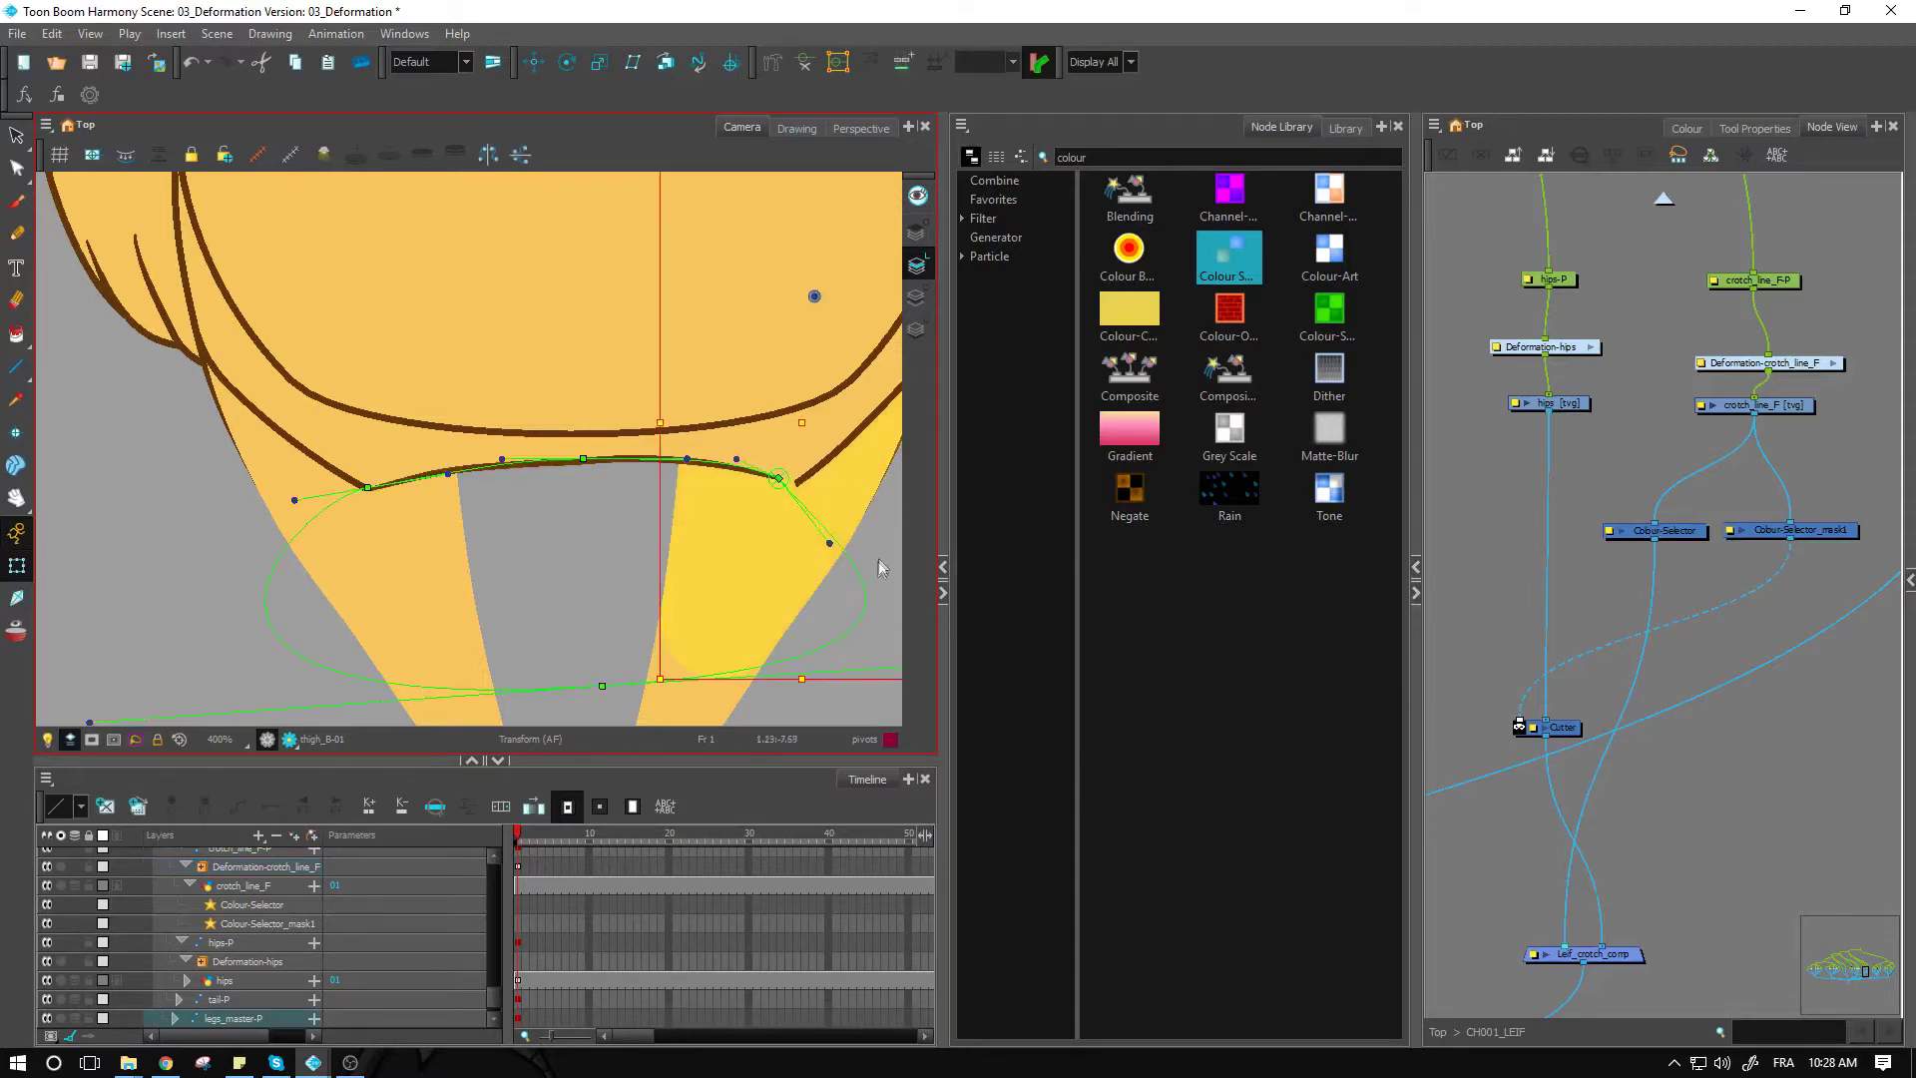
# Step: Try rotating the thigh_F leg outward and shifting the crotch line's left end point to follow it
pyautogui.press('1')
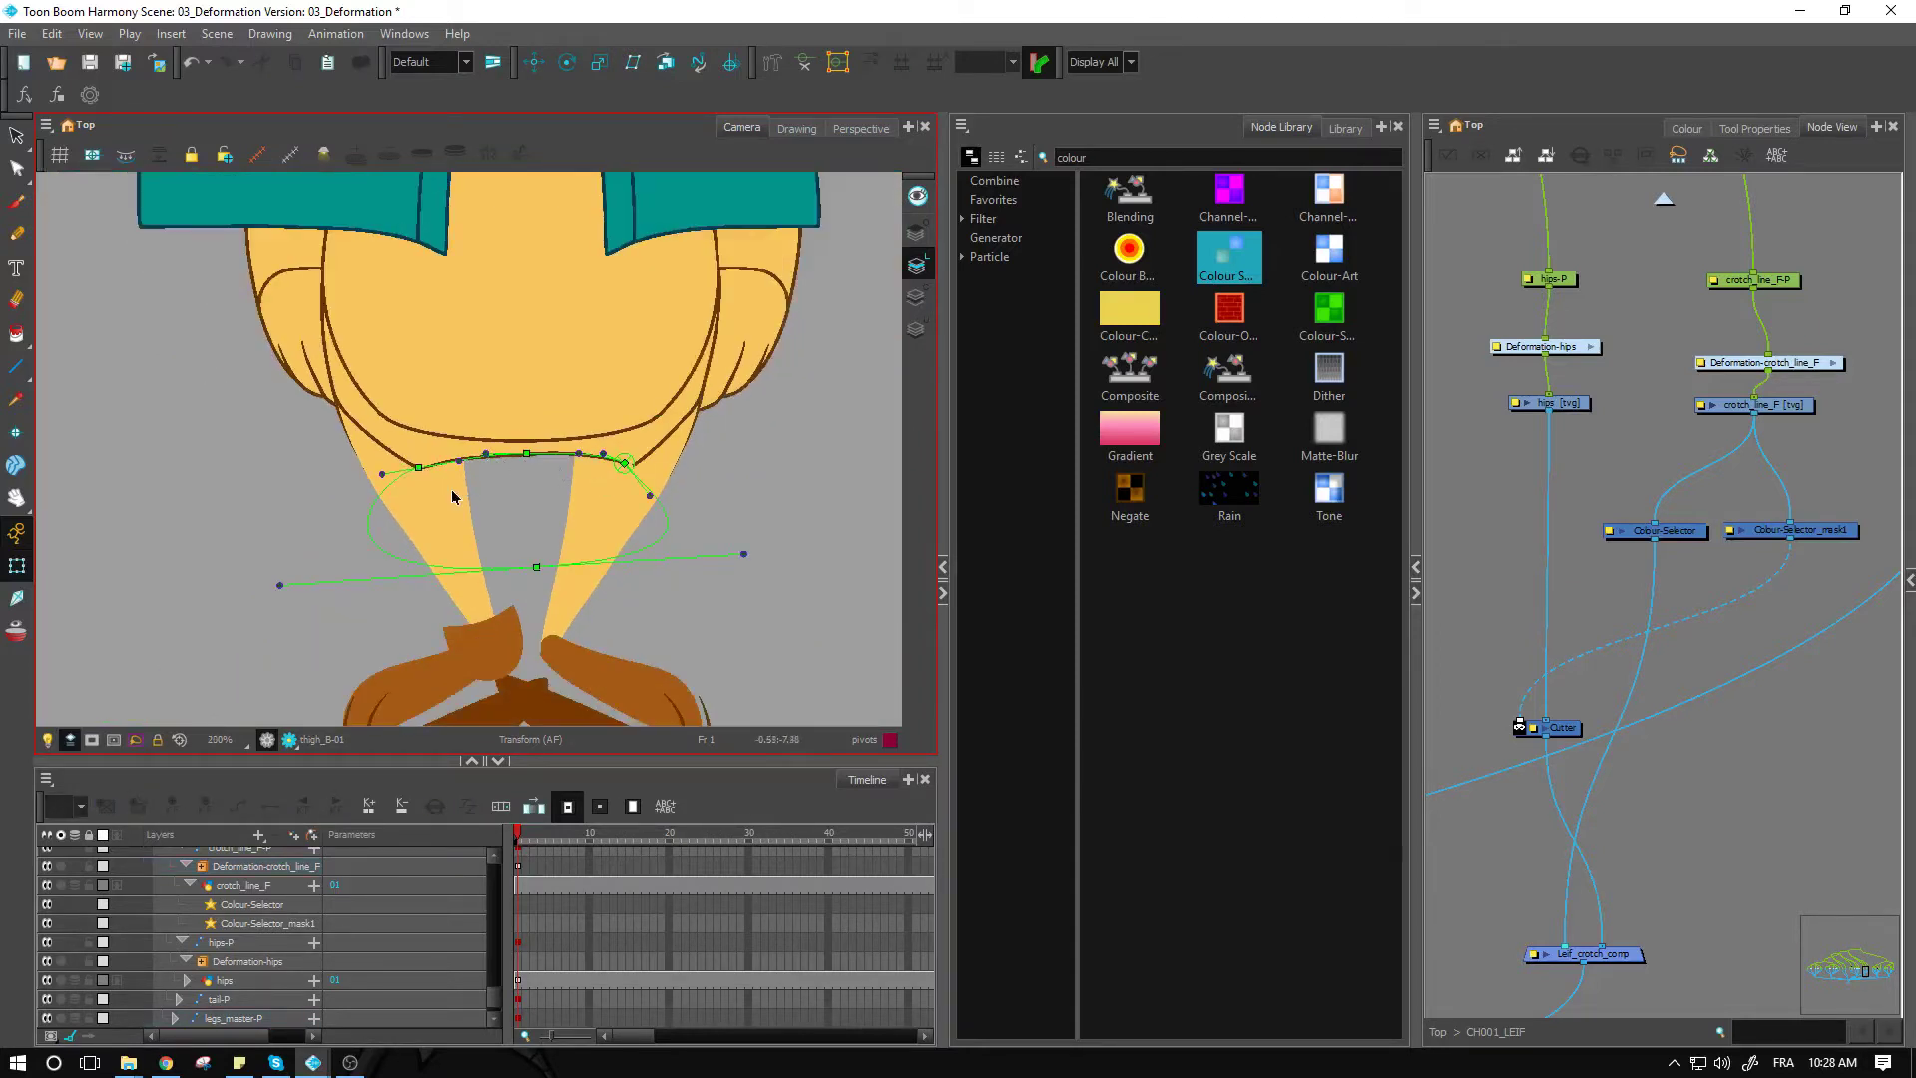
pyautogui.click(494, 499)
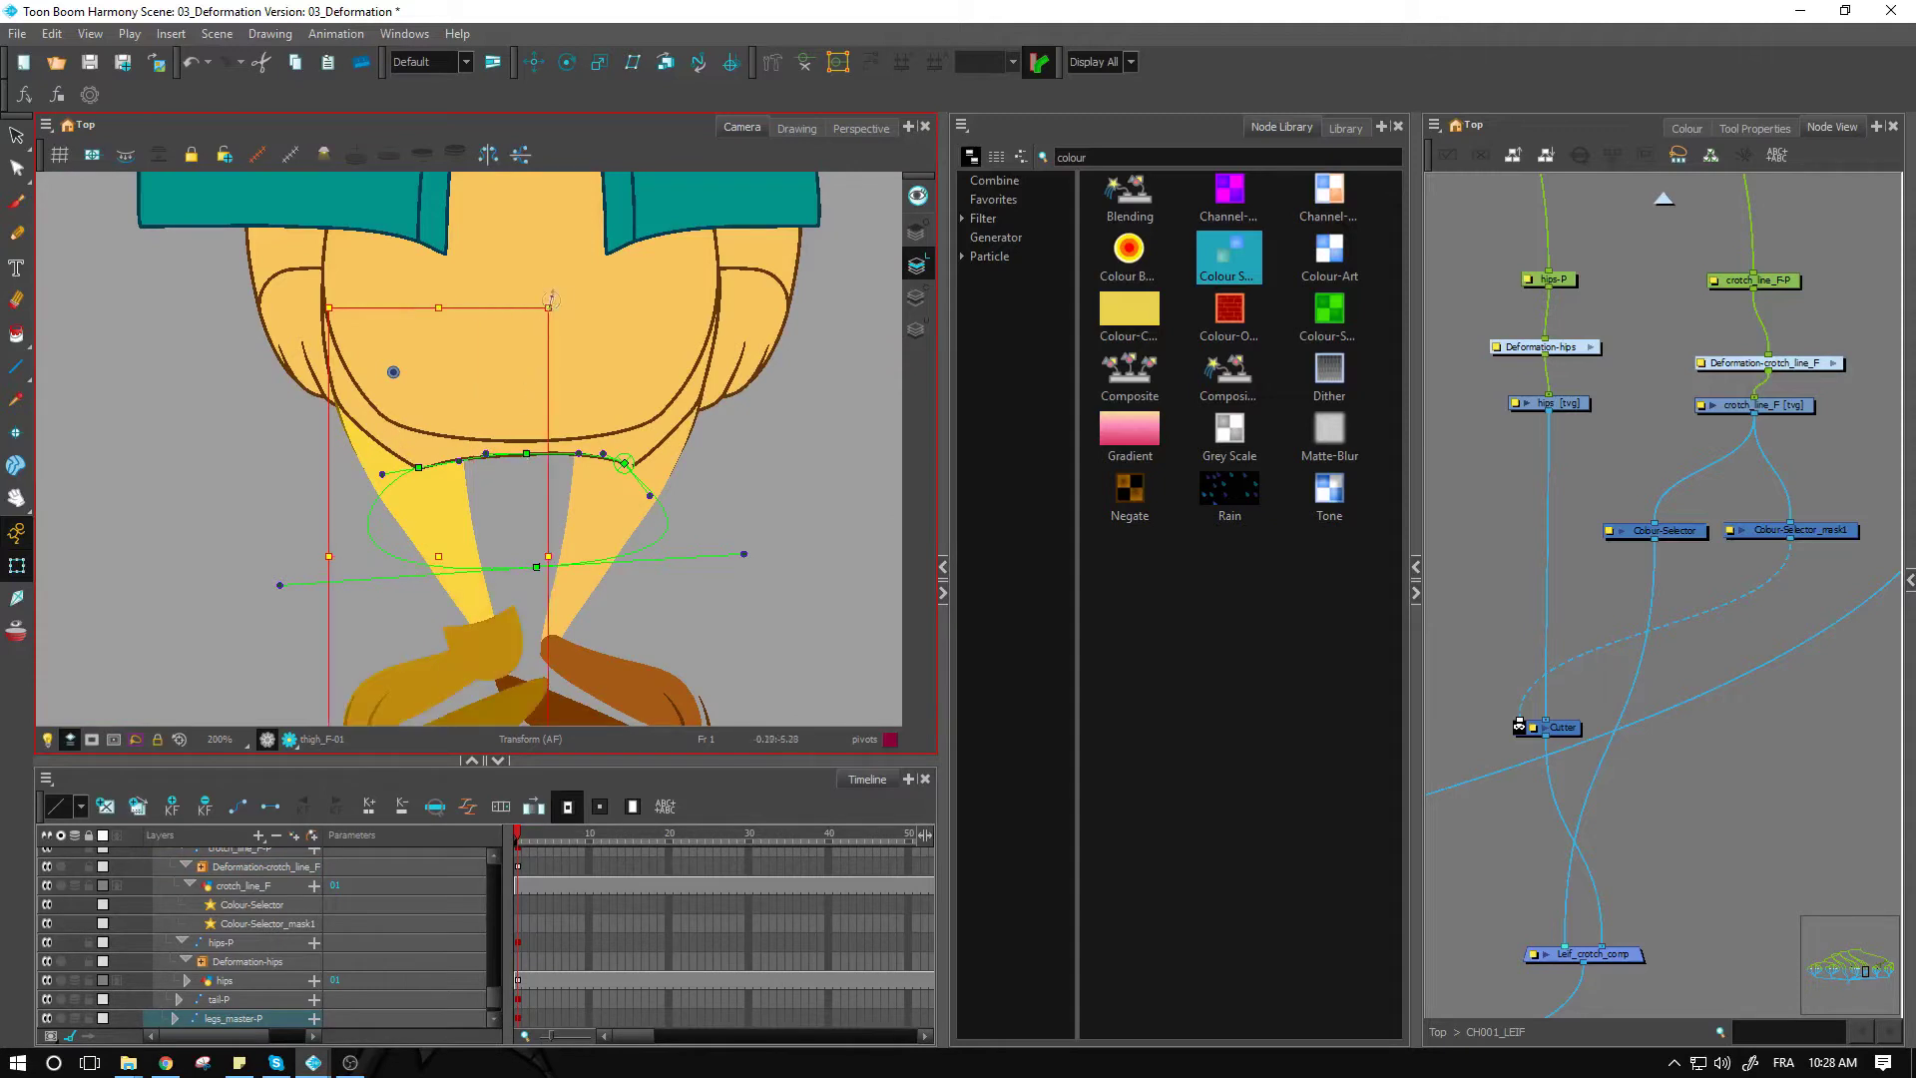
pyautogui.moveTo(551, 299); pyautogui.dragTo(556, 430)
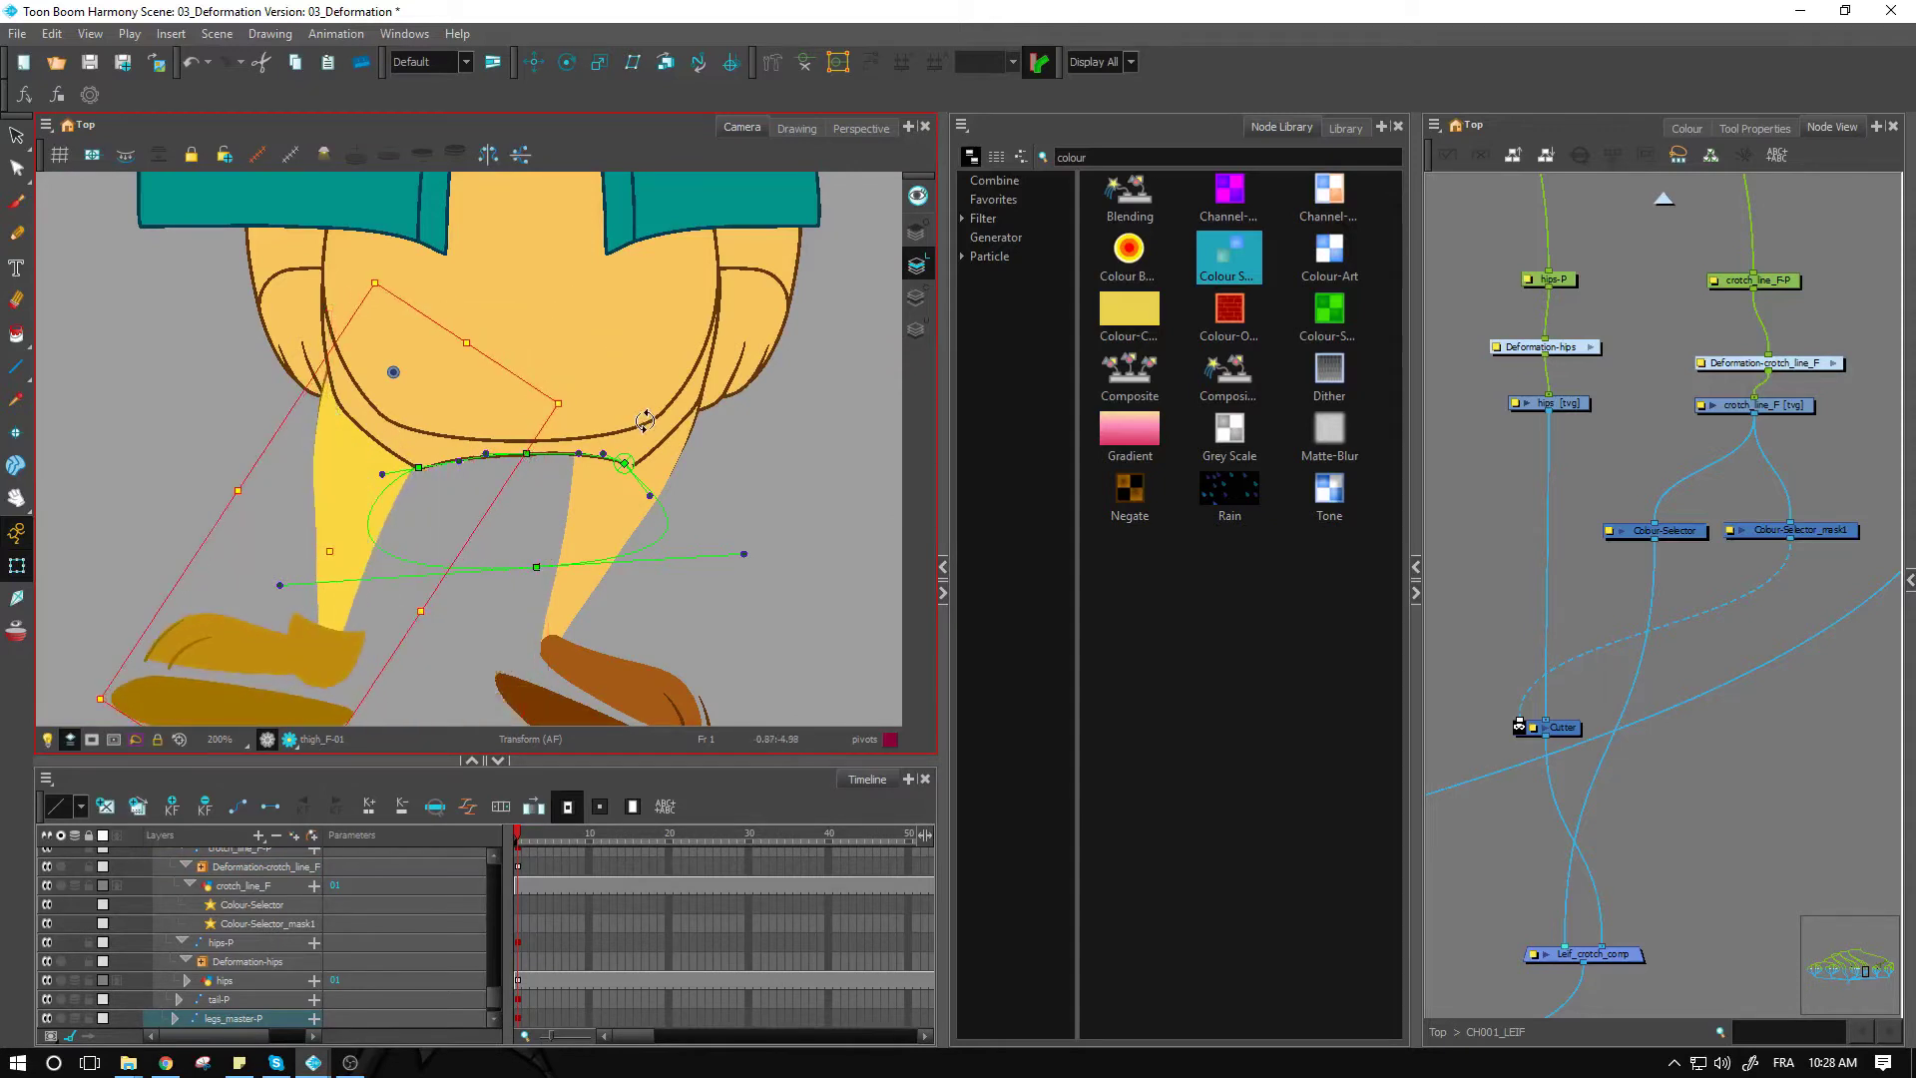
pyautogui.click(488, 528)
pyautogui.moveTo(415, 466); pyautogui.dragTo(377, 460)
pyautogui.click(417, 488)
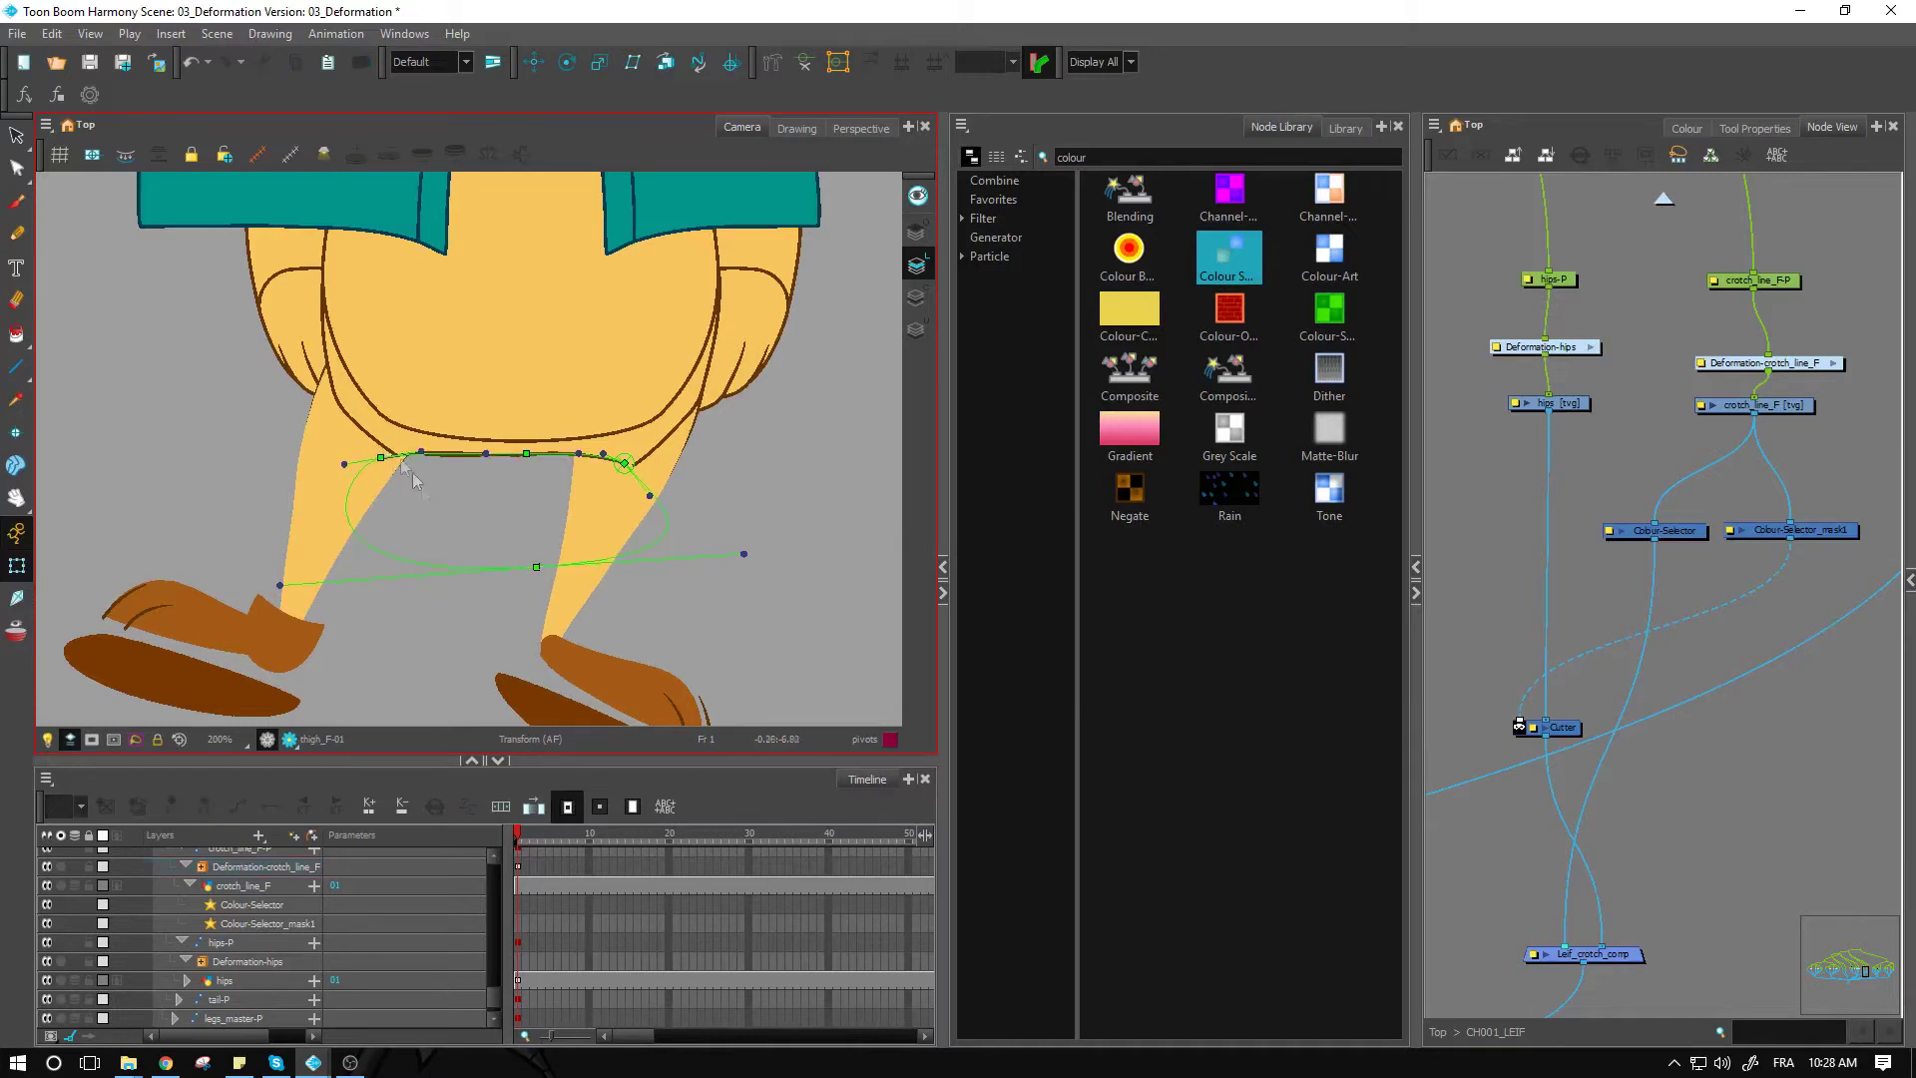
# Step: Show the hips drawing's deformer controls and try reshaping the hips, moving the lower left point outward
pyautogui.click(398, 447)
pyautogui.click(805, 62)
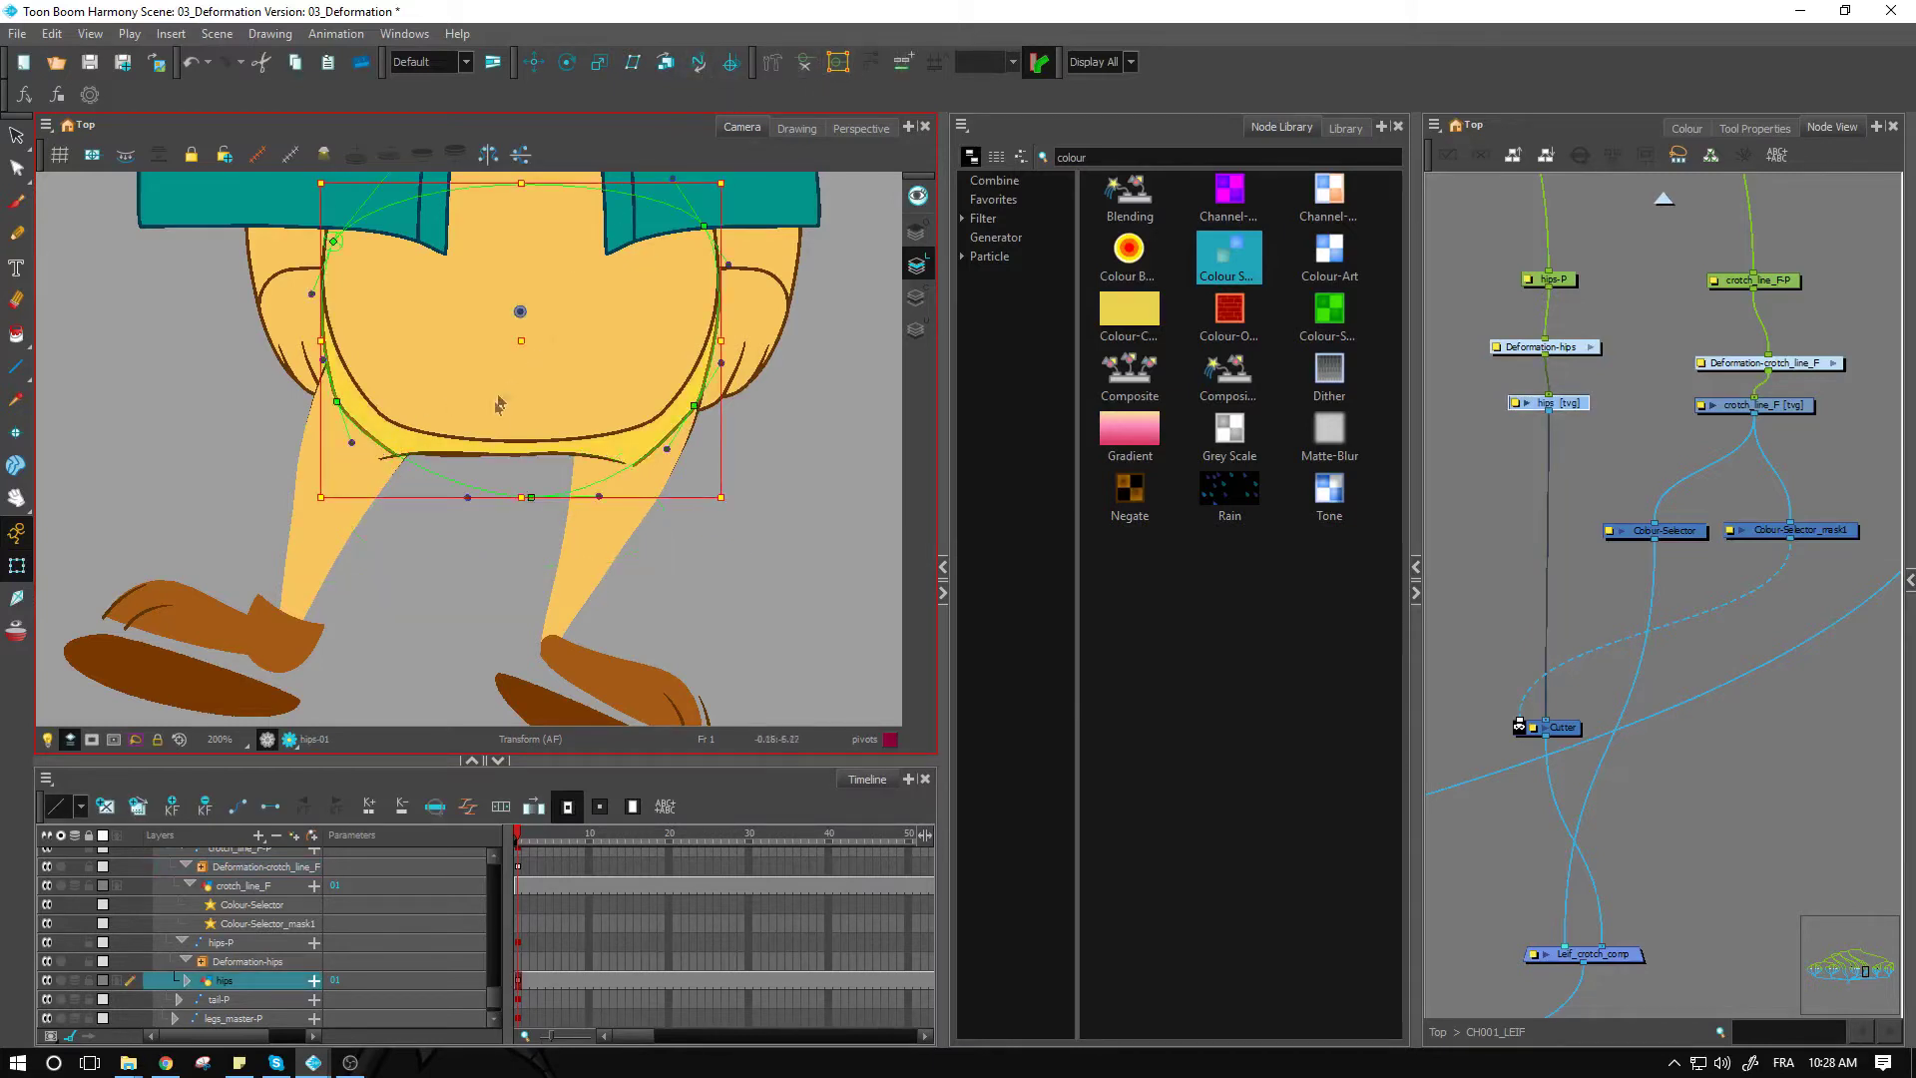
pyautogui.click(519, 556)
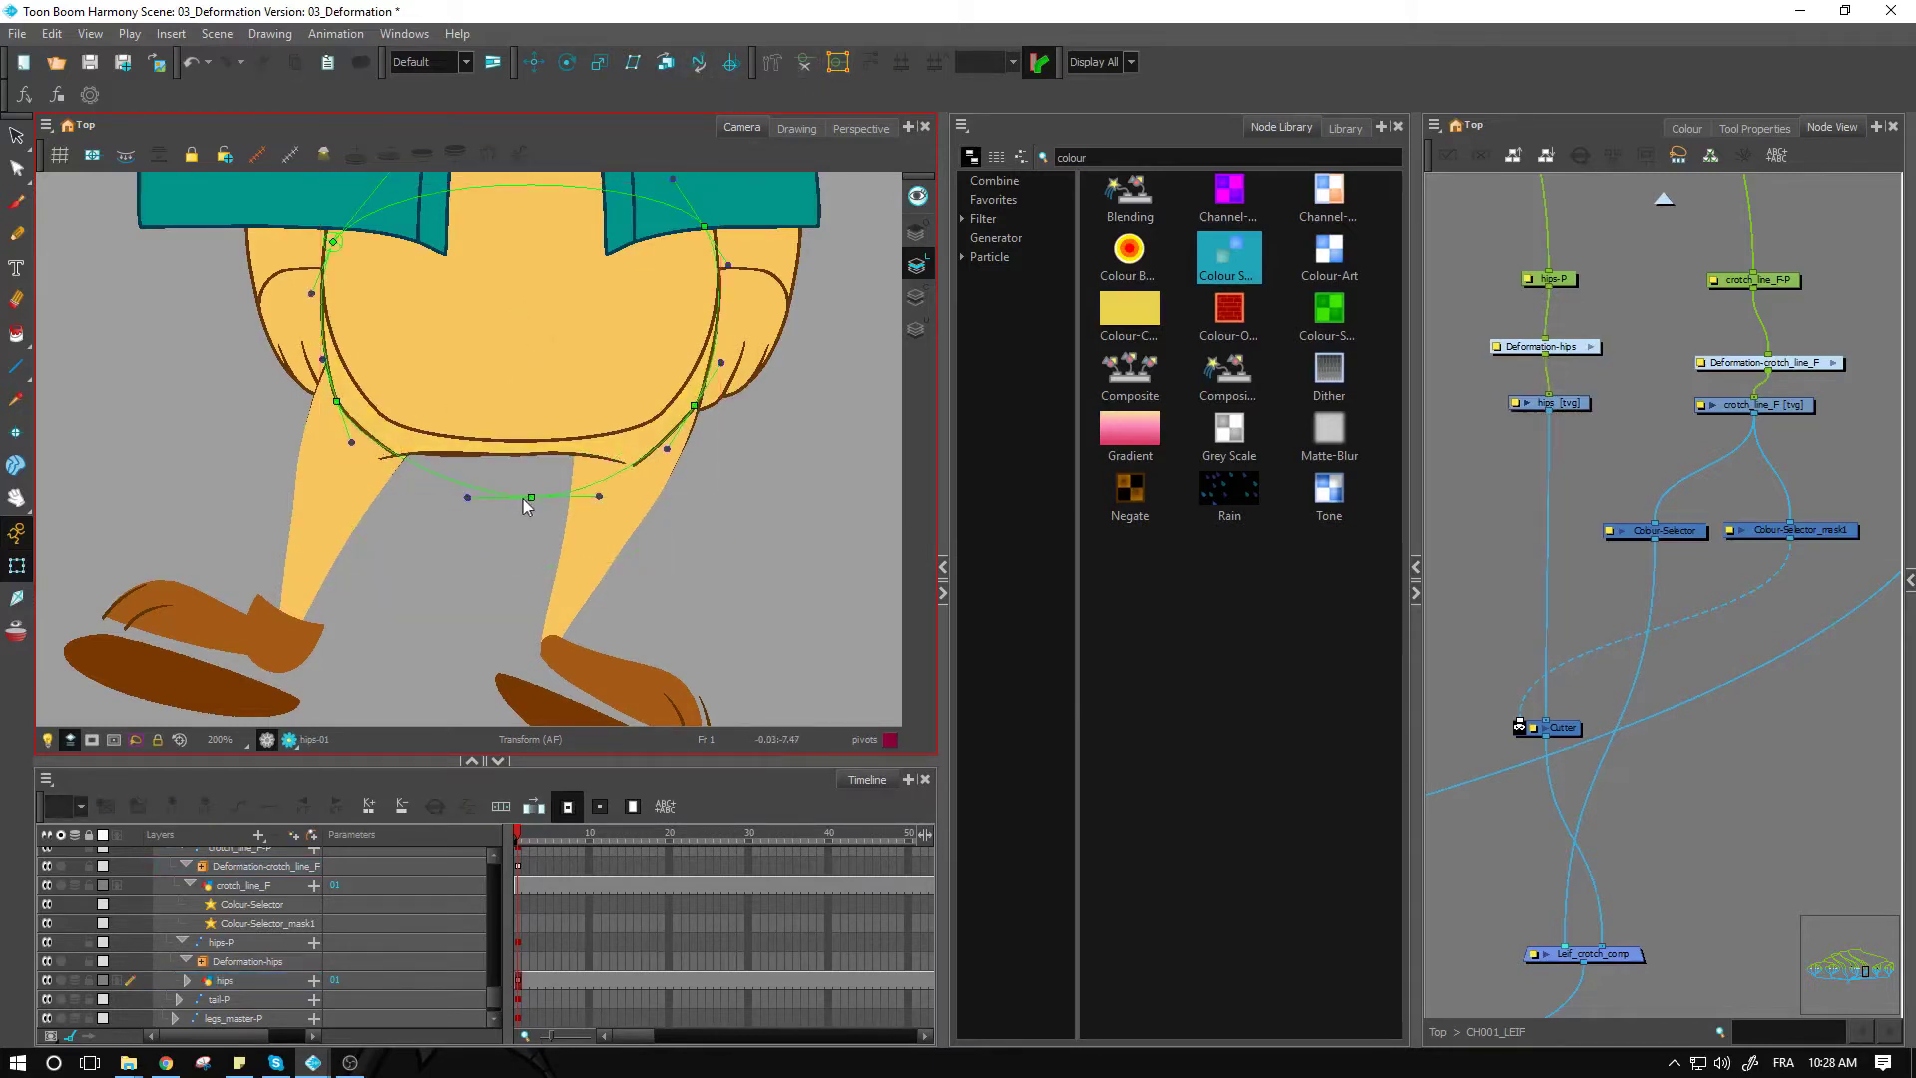
pyautogui.click(335, 405)
pyautogui.moveTo(339, 403); pyautogui.dragTo(324, 403)
pyautogui.press('2')
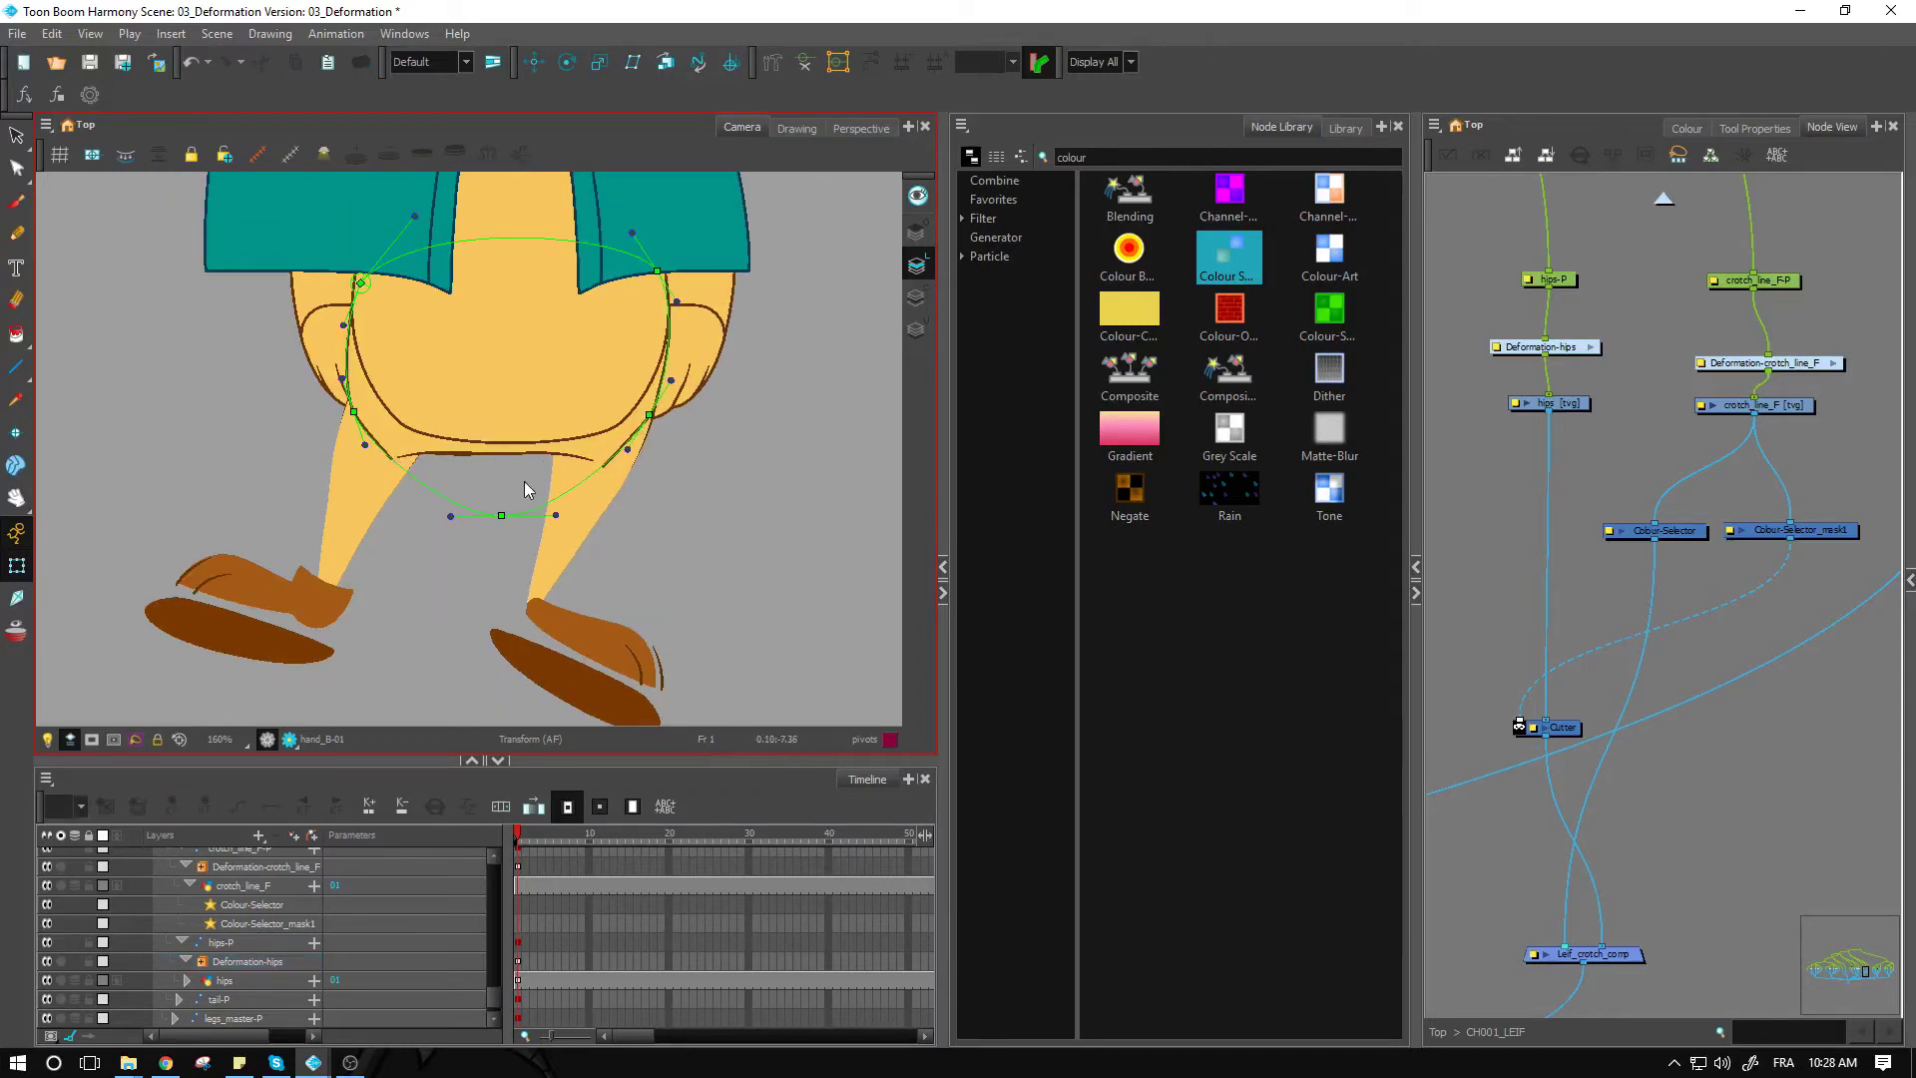
# Step: Undo the test changes to the hips, the crotch line's left end and the rotated leg
pyautogui.hotkey('ctrl', 'z')
pyautogui.hotkey('ctrl', 'z')
pyautogui.hotkey('ctrl', 'z')
pyautogui.hotkey('ctrl', 'z')
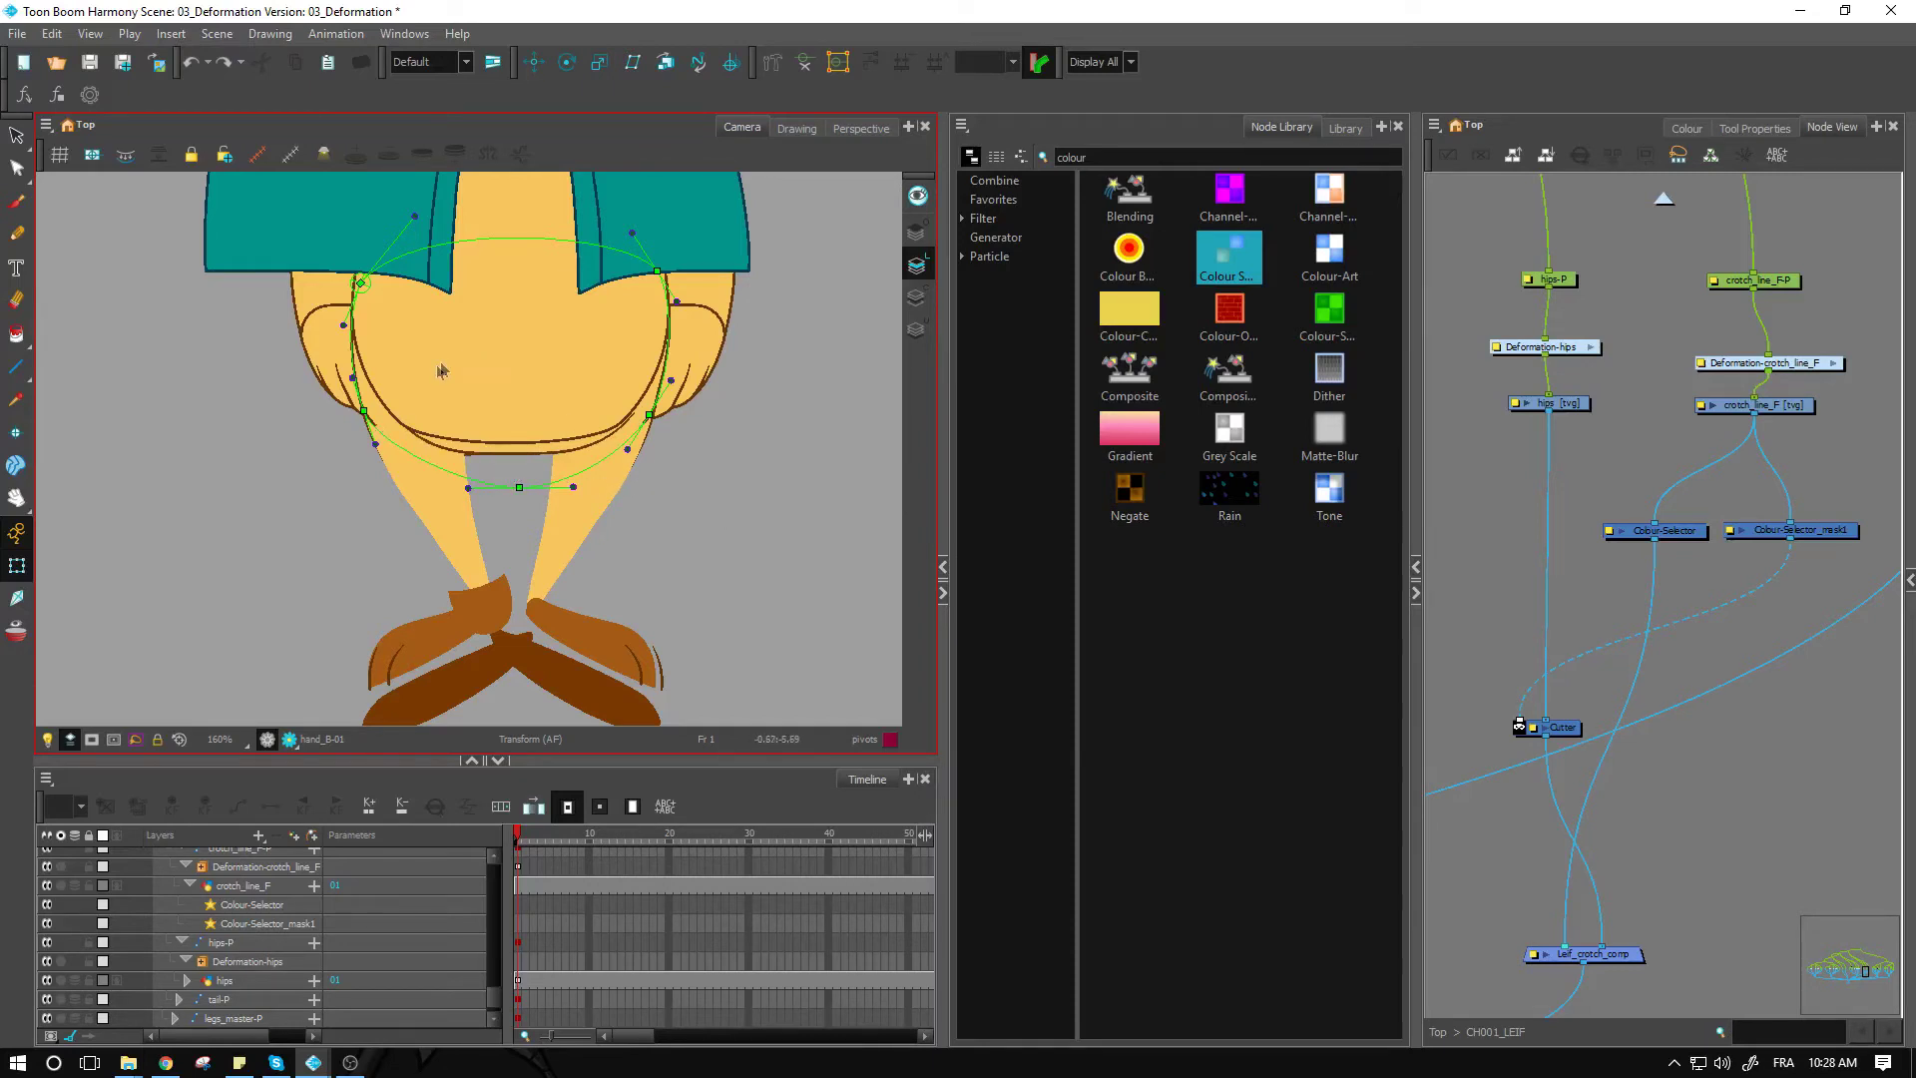
# Step: Look over the character's torso, face and vest in the camera view
pyautogui.click(478, 444)
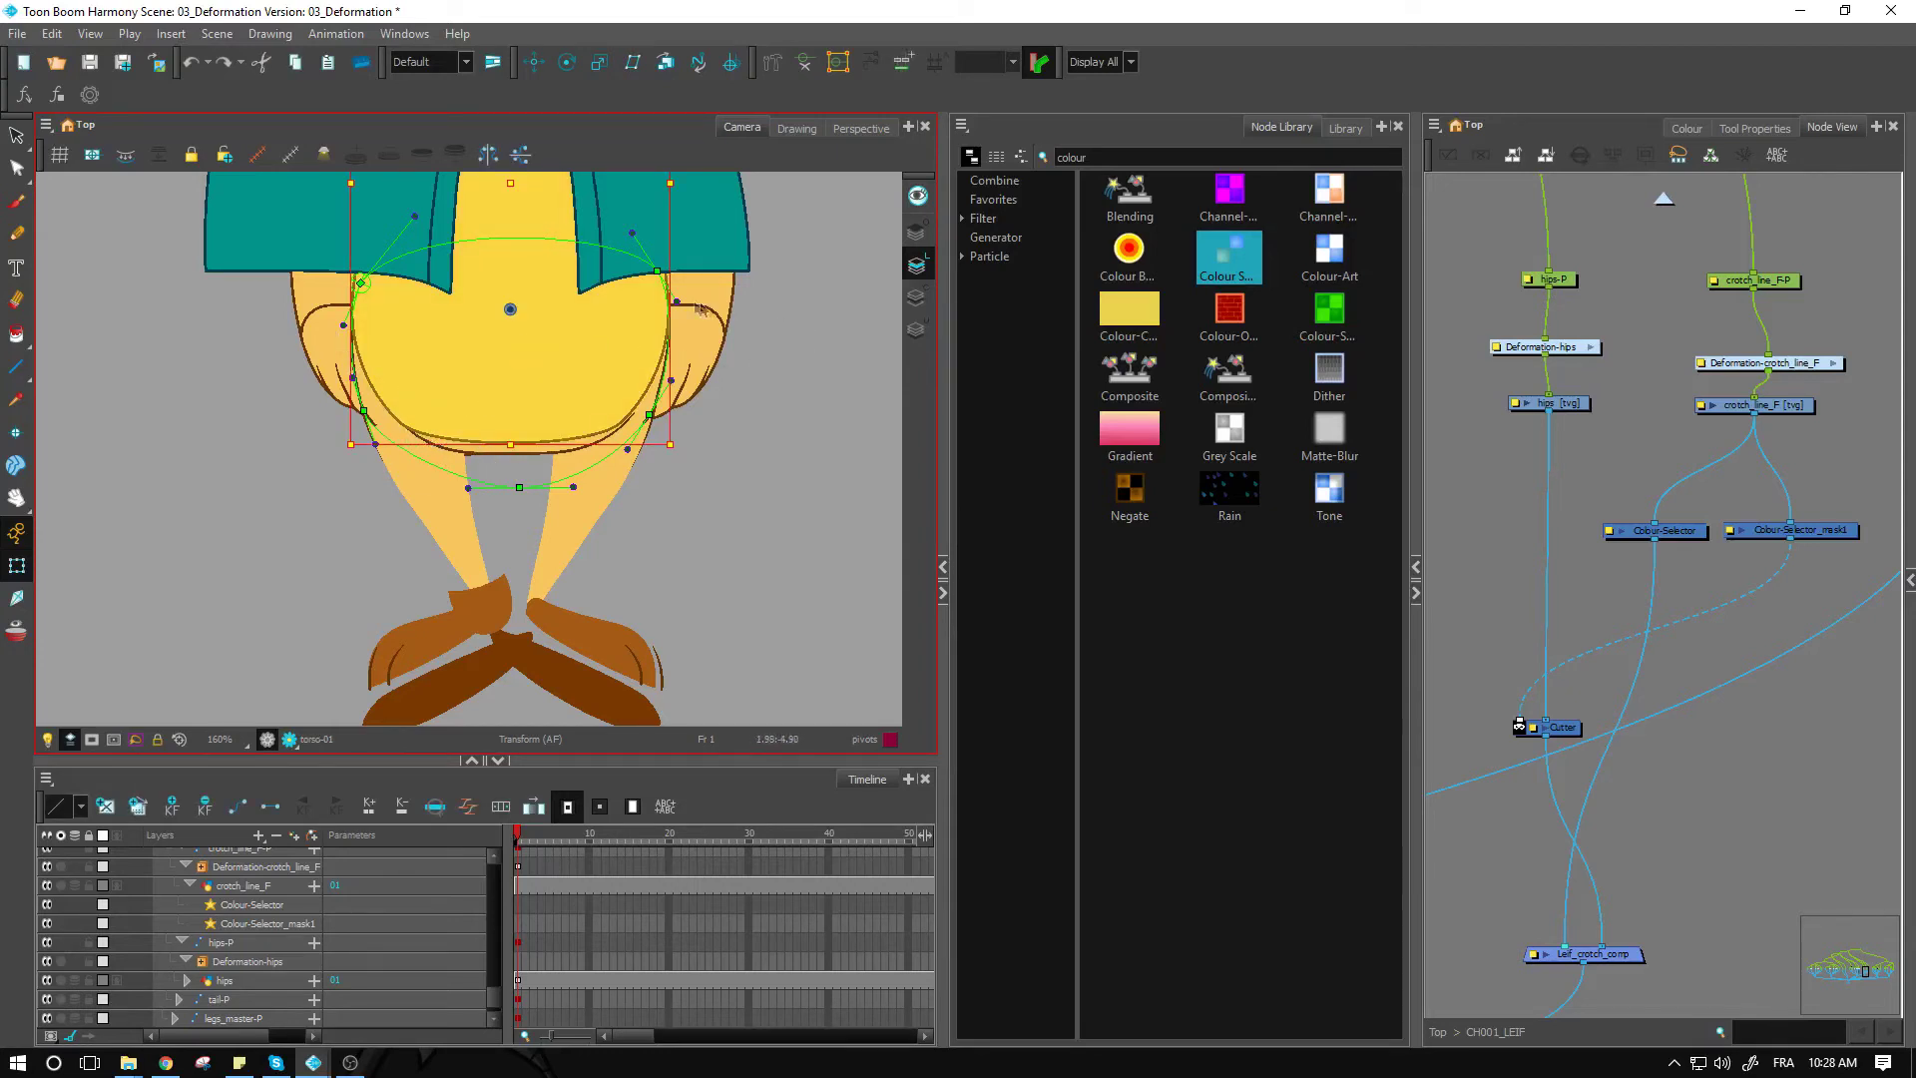
pyautogui.press('space')
pyautogui.moveTo(813, 368); pyautogui.dragTo(754, 679)
pyautogui.moveTo(639, 377); pyautogui.dragTo(662, 670)
pyautogui.moveTo(613, 322); pyautogui.dragTo(645, 296)
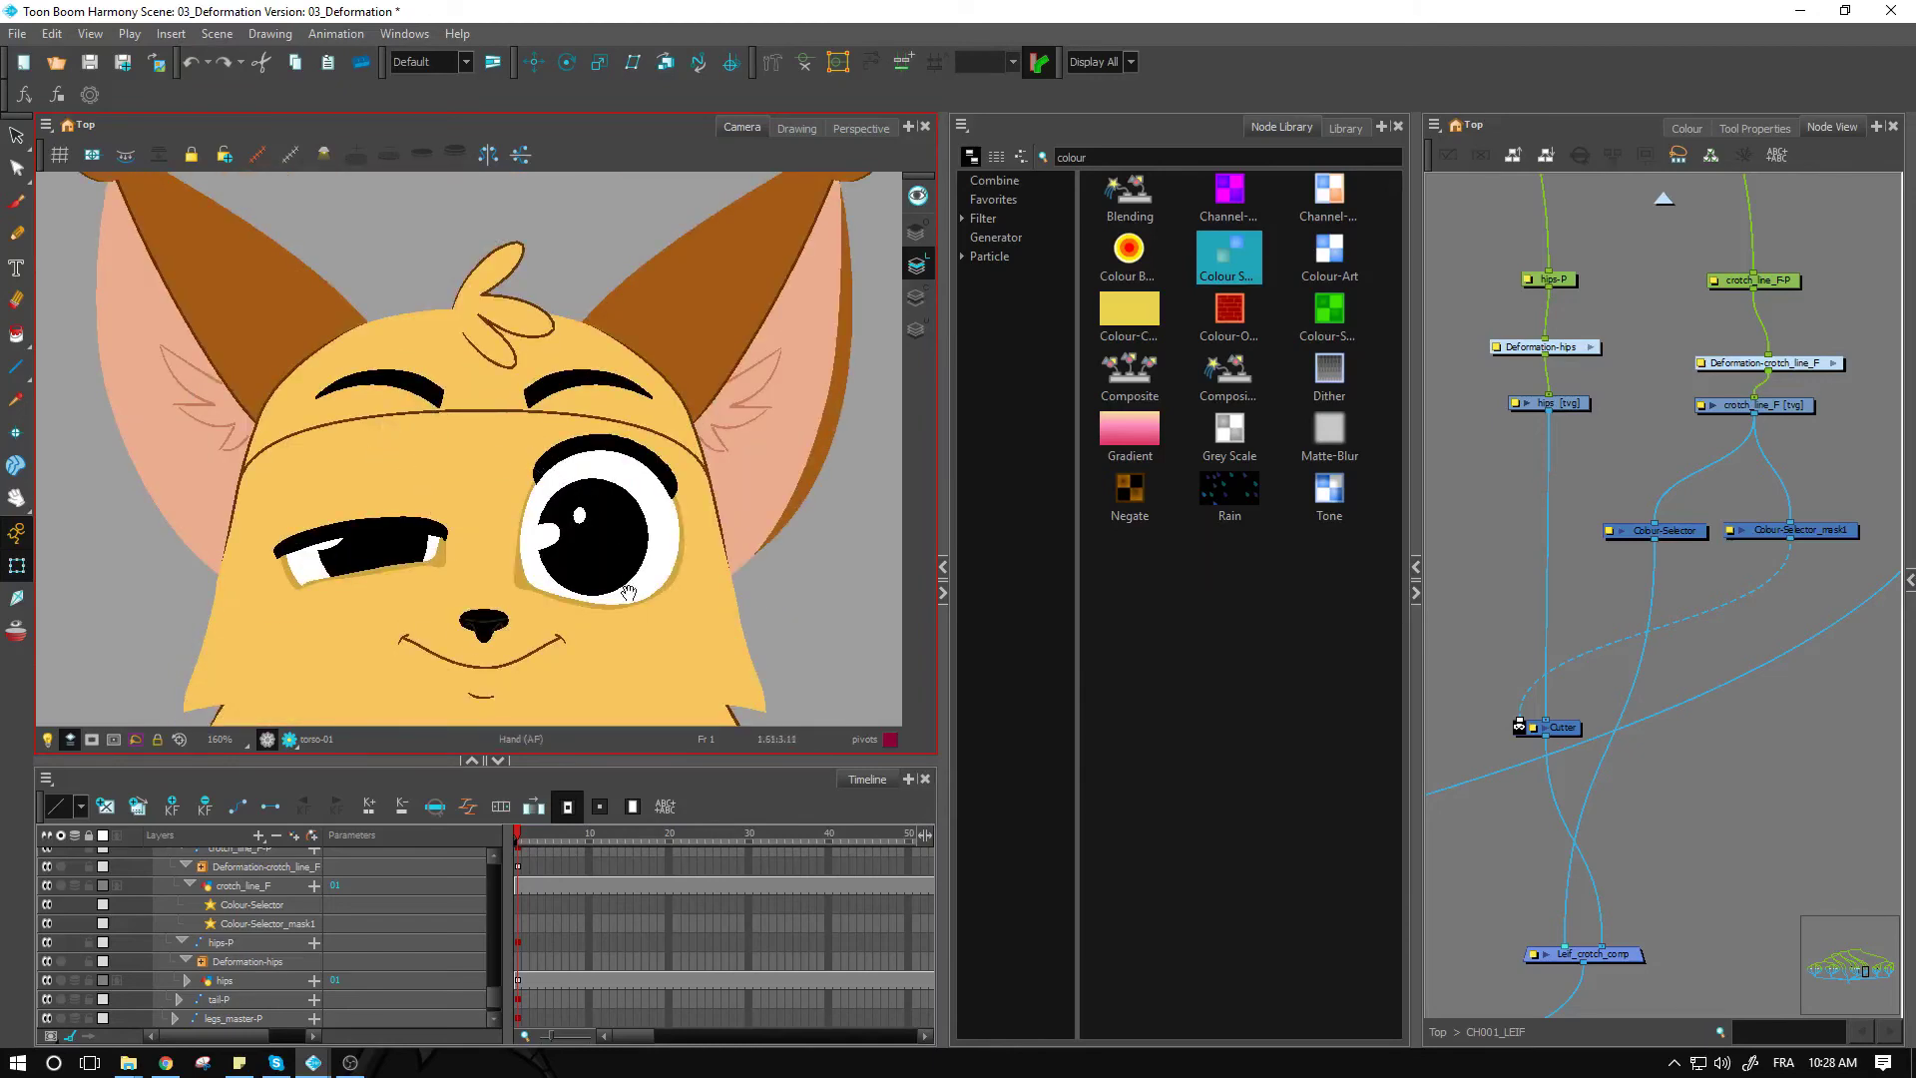
pyautogui.moveTo(662, 615); pyautogui.dragTo(648, 481)
pyautogui.press('1')
pyautogui.press('1')
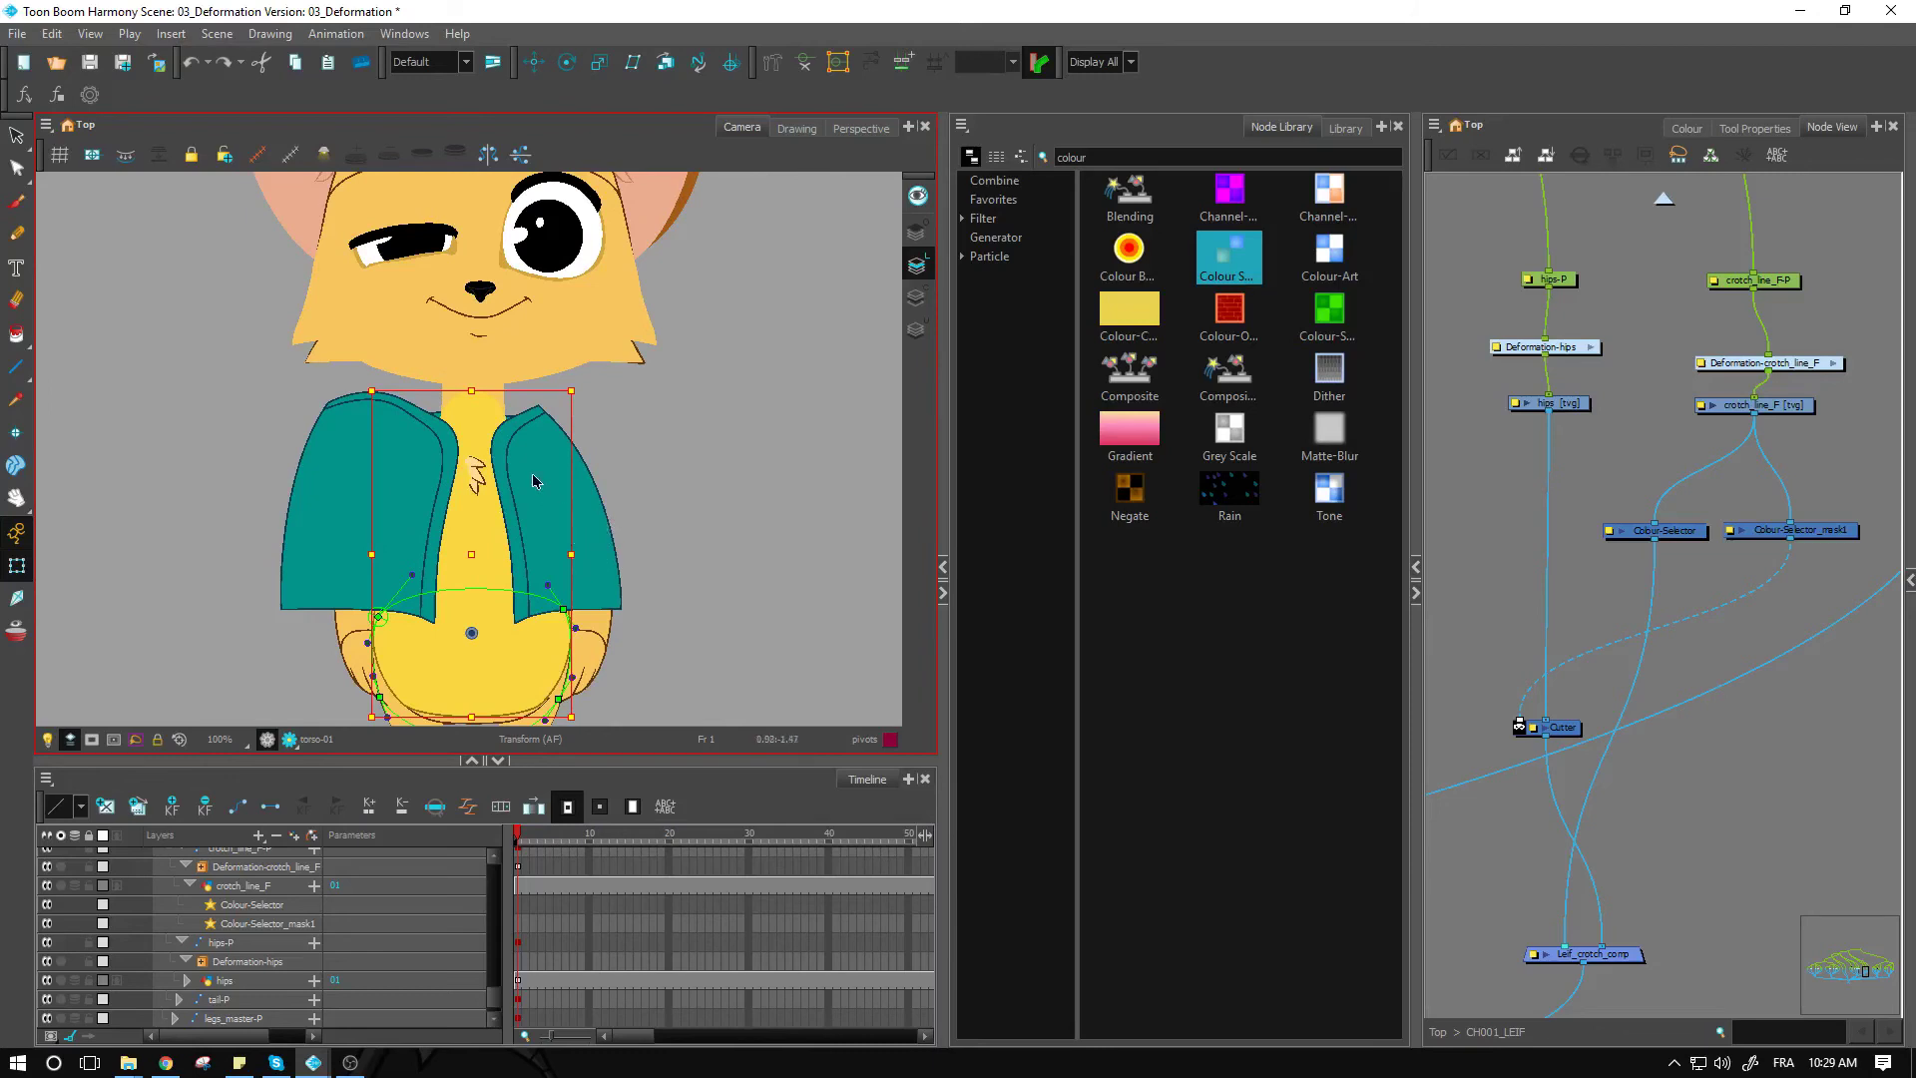
pyautogui.click(527, 481)
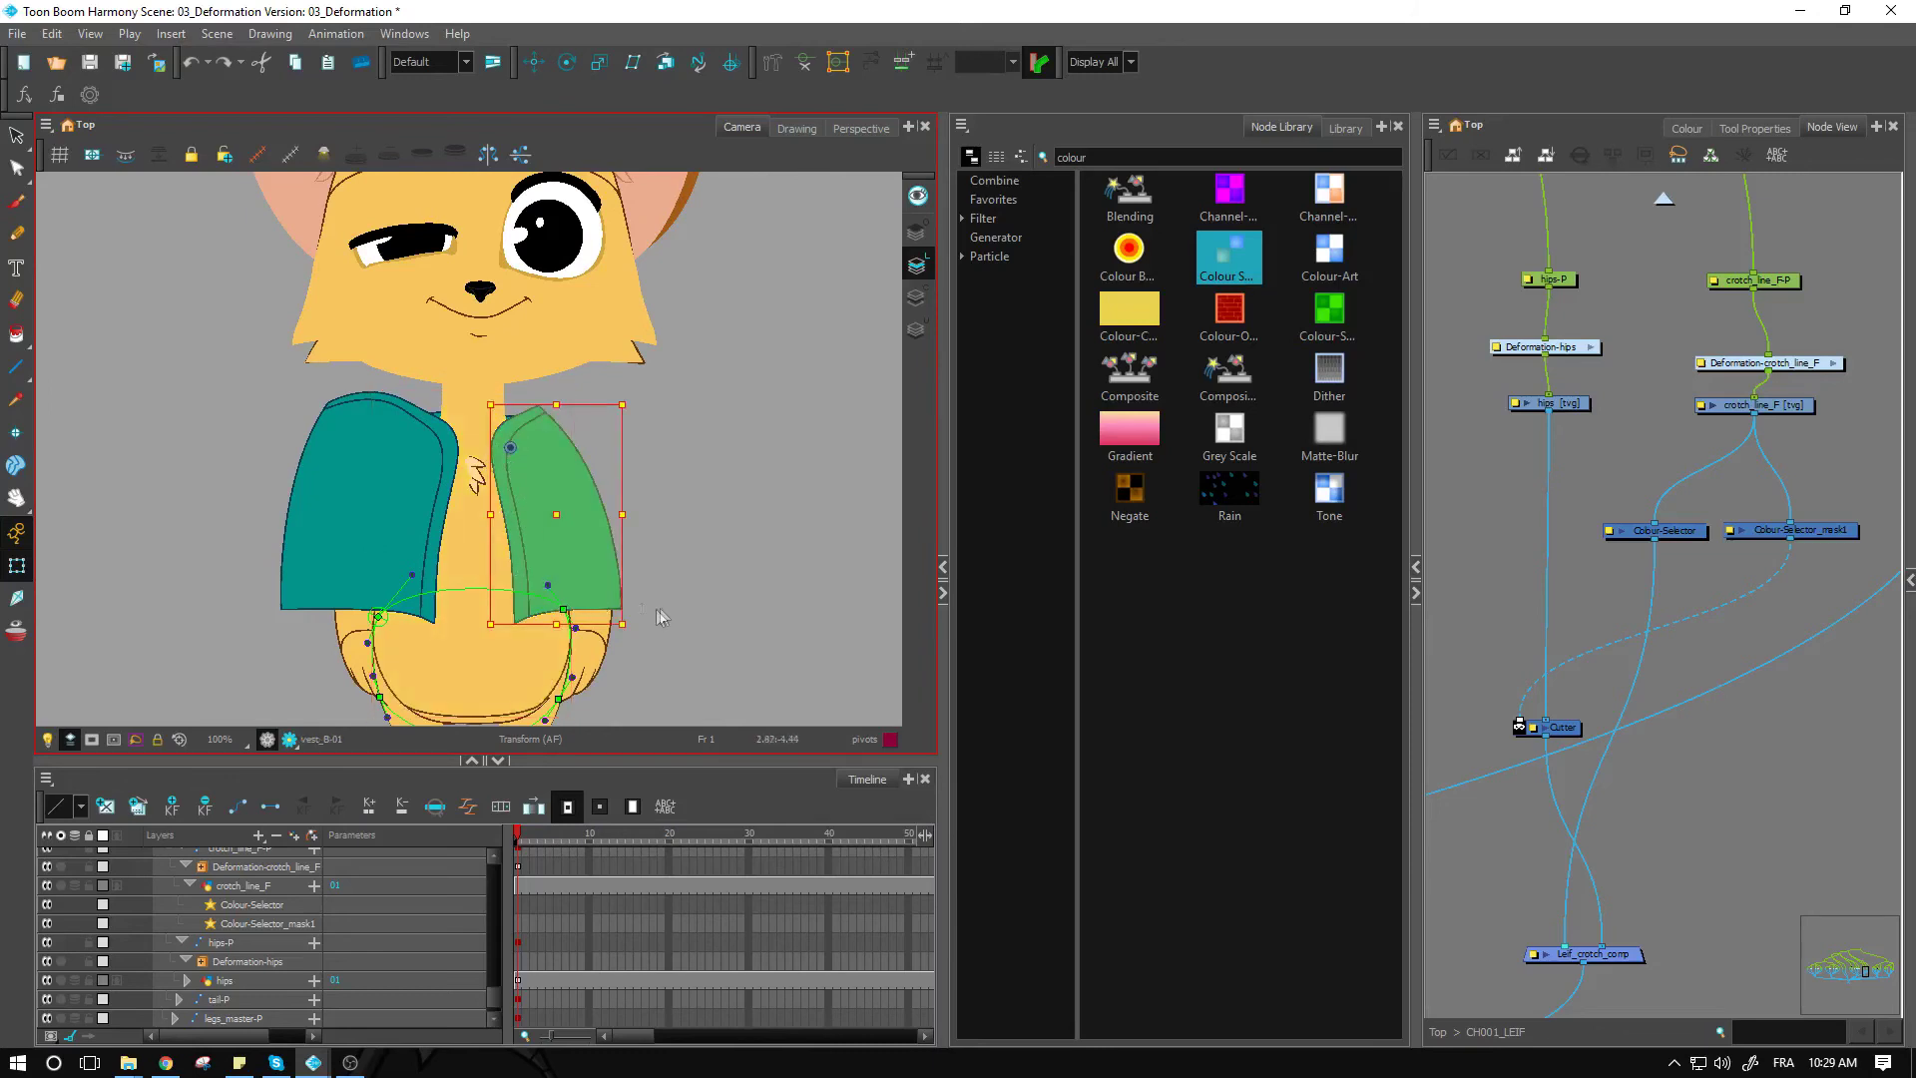
pyautogui.click(729, 602)
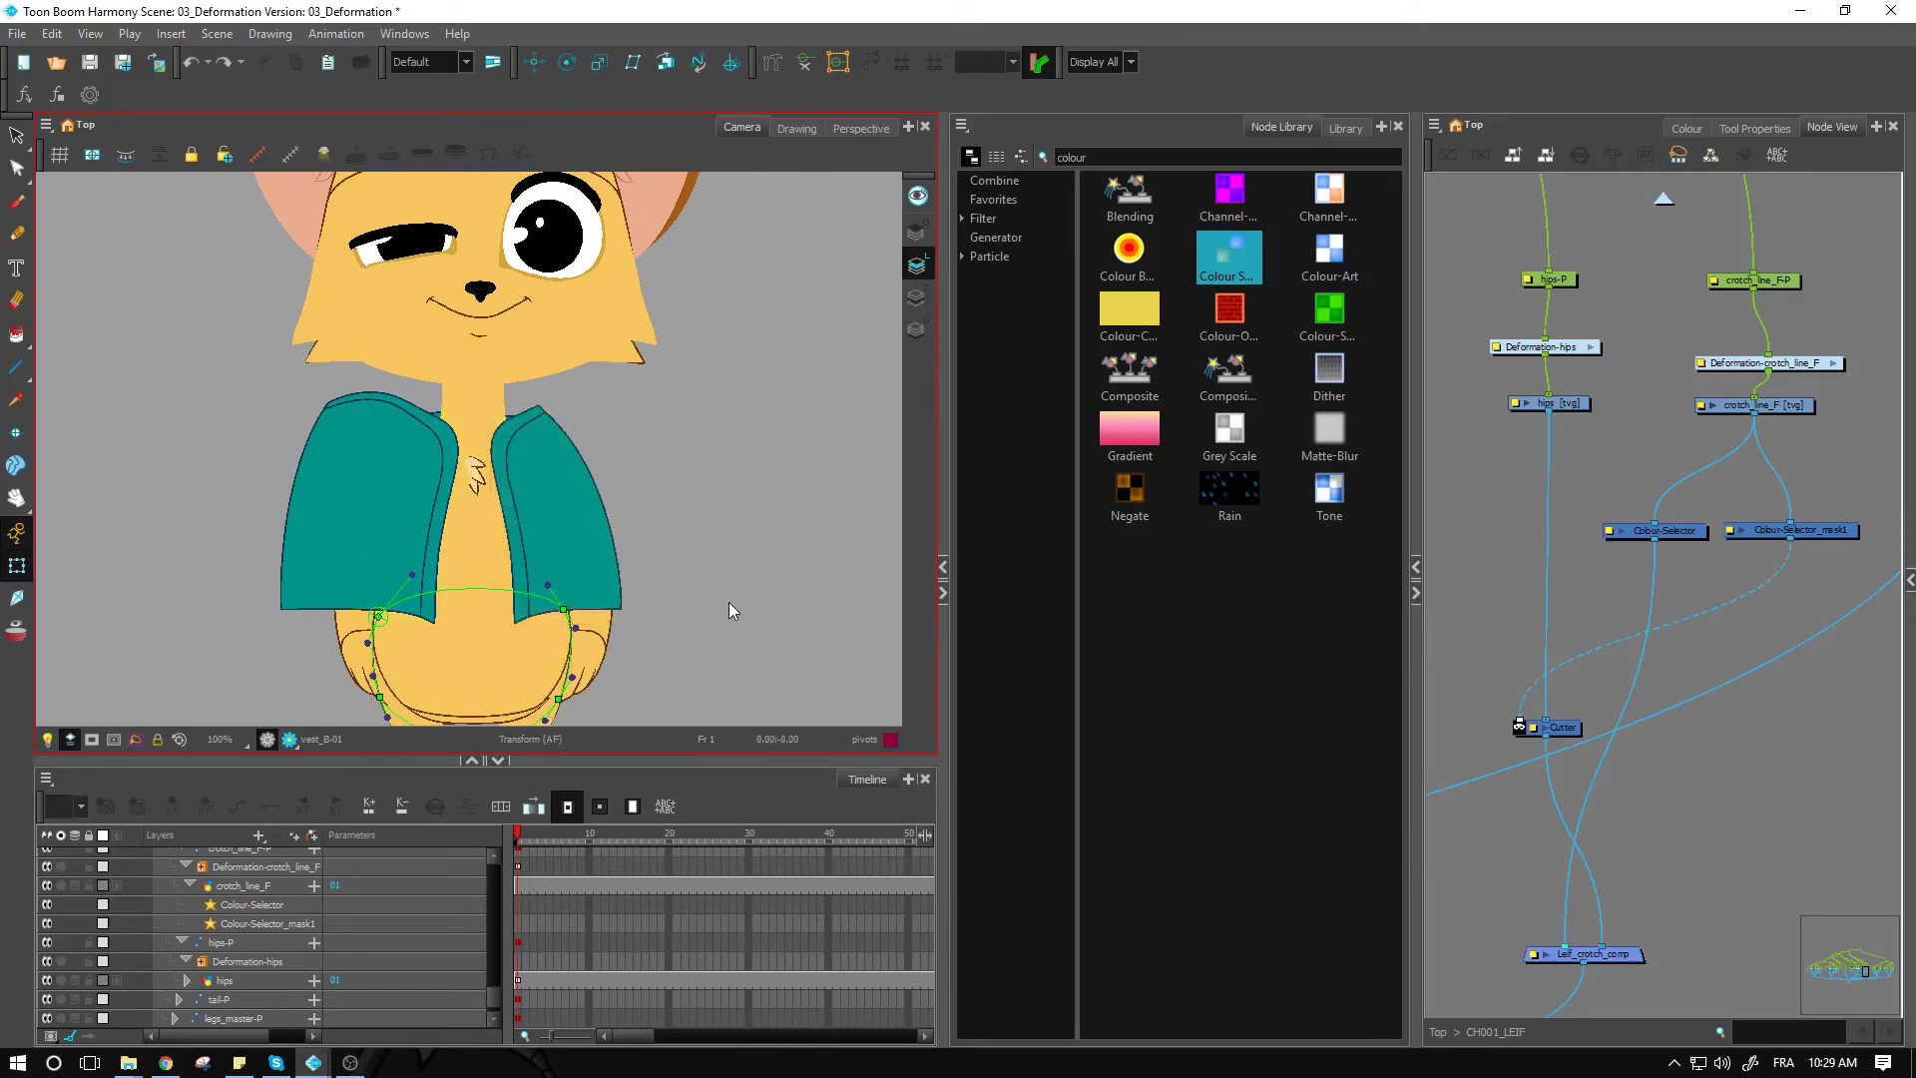